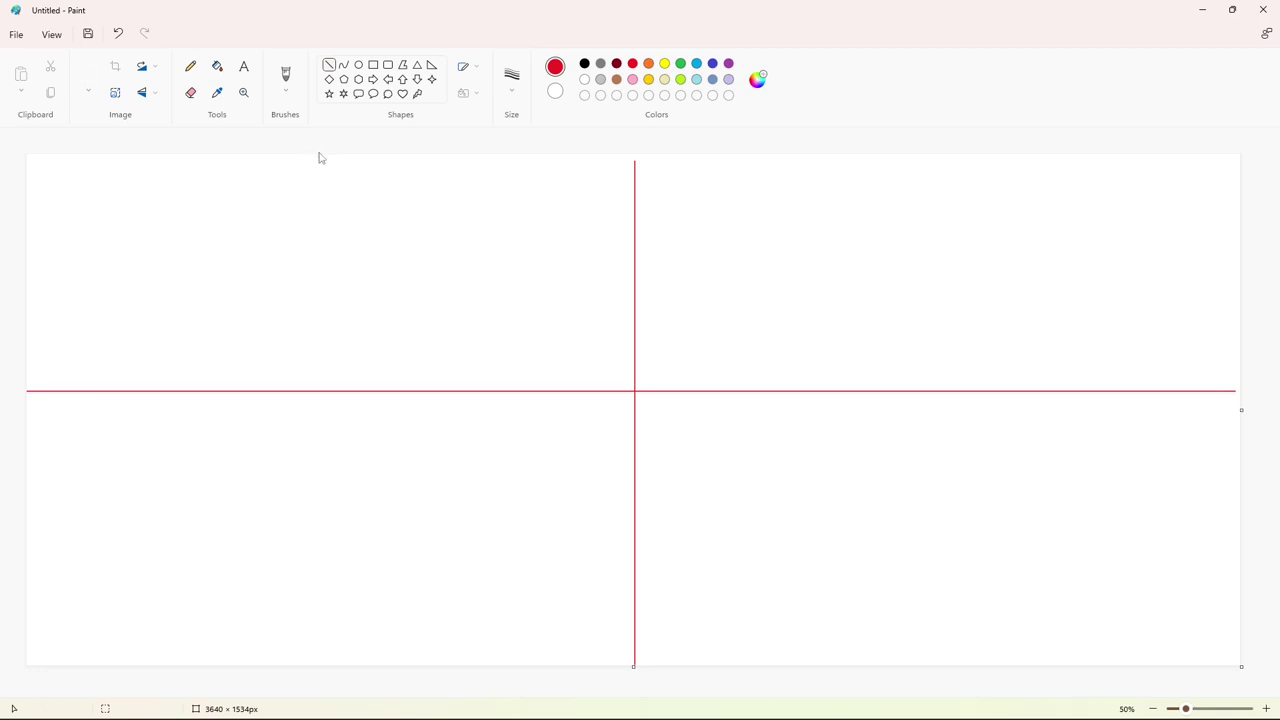
Draw a thin black rectangle about 1069 × 31 px with a thicker outline, lying along the horizontal red guide across the centre.
click(373, 64)
drag(429, 385, 787, 395)
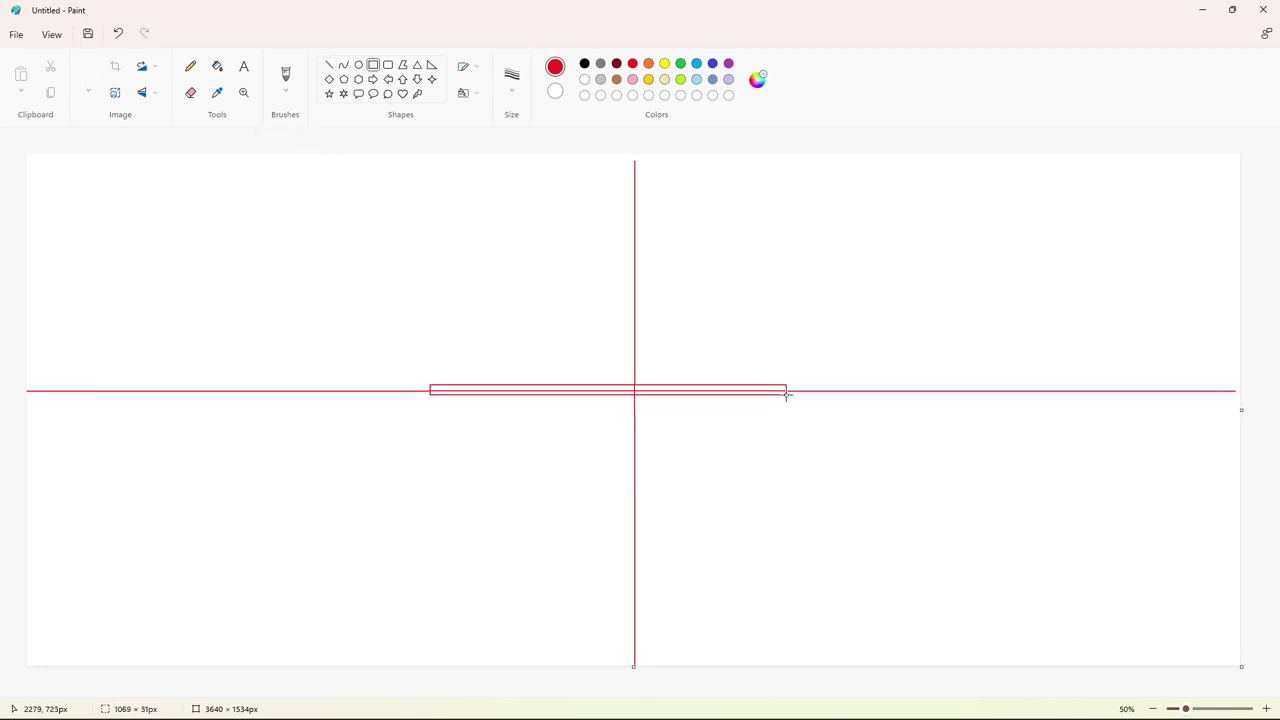
click(512, 79)
click(537, 177)
click(874, 367)
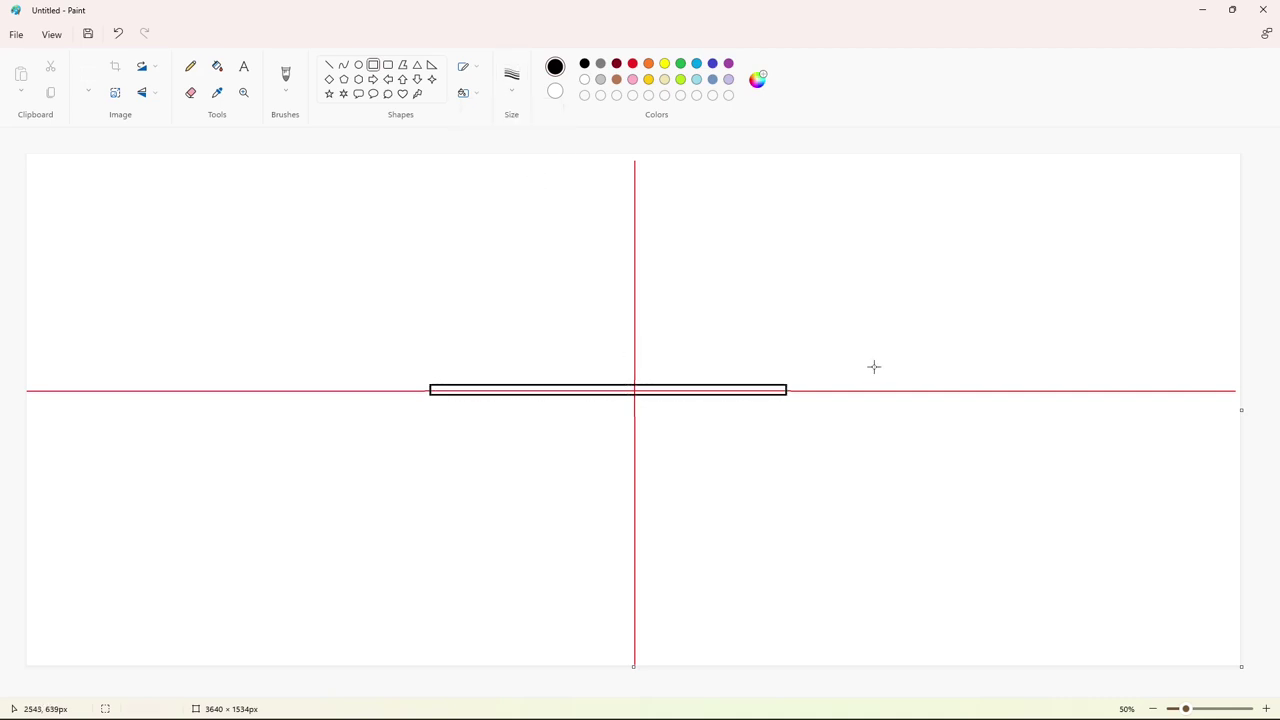
Fill all the sections of the thin rectangle with black to make a solid bar.
click(217, 66)
click(509, 388)
click(513, 392)
click(653, 392)
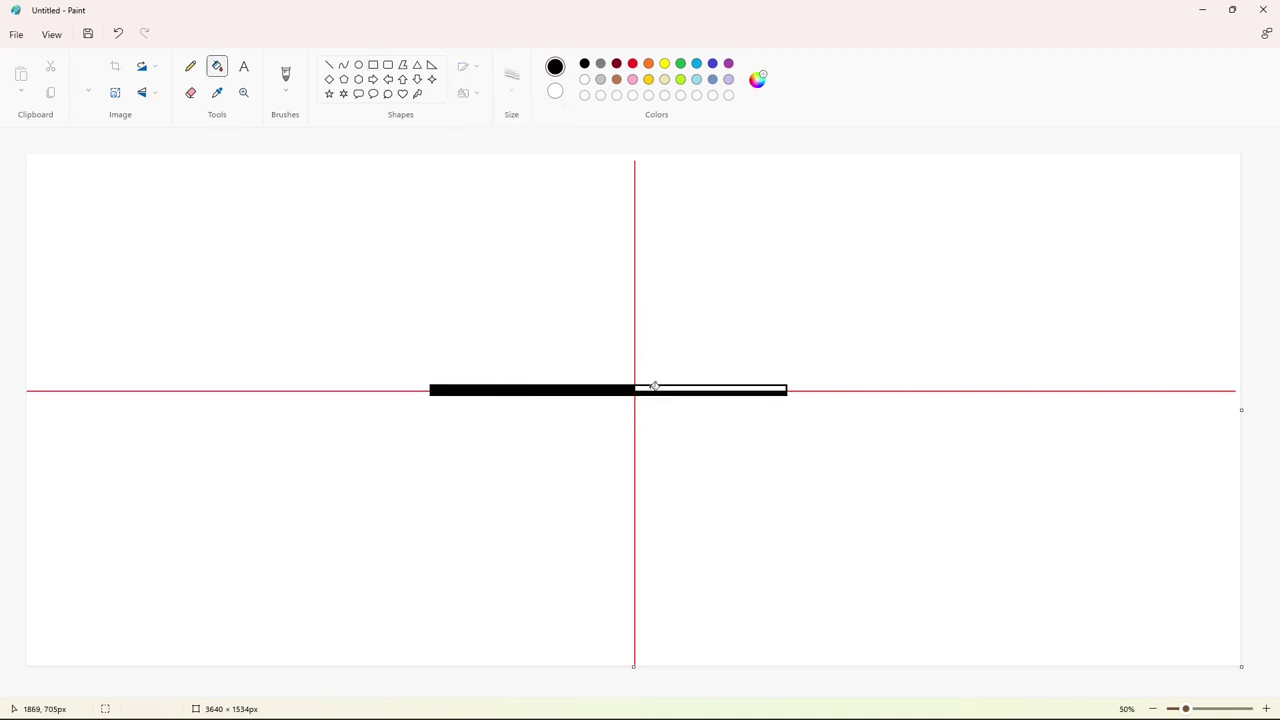
click(653, 388)
Draw a short slanted purple line in the empty lower-left area of the canvas.
click(329, 64)
click(728, 63)
mouse_move(440, 375)
mouse_down()
mouse_move(428, 405)
mouse_move(195, 477)
mouse_up()
click(241, 474)
Copy the slanted purple line and place the copy across the black bar's left end with a transparent selection.
click(88, 73)
drag(157, 437, 235, 531)
key(ctrl+c)
key(ctrl+v)
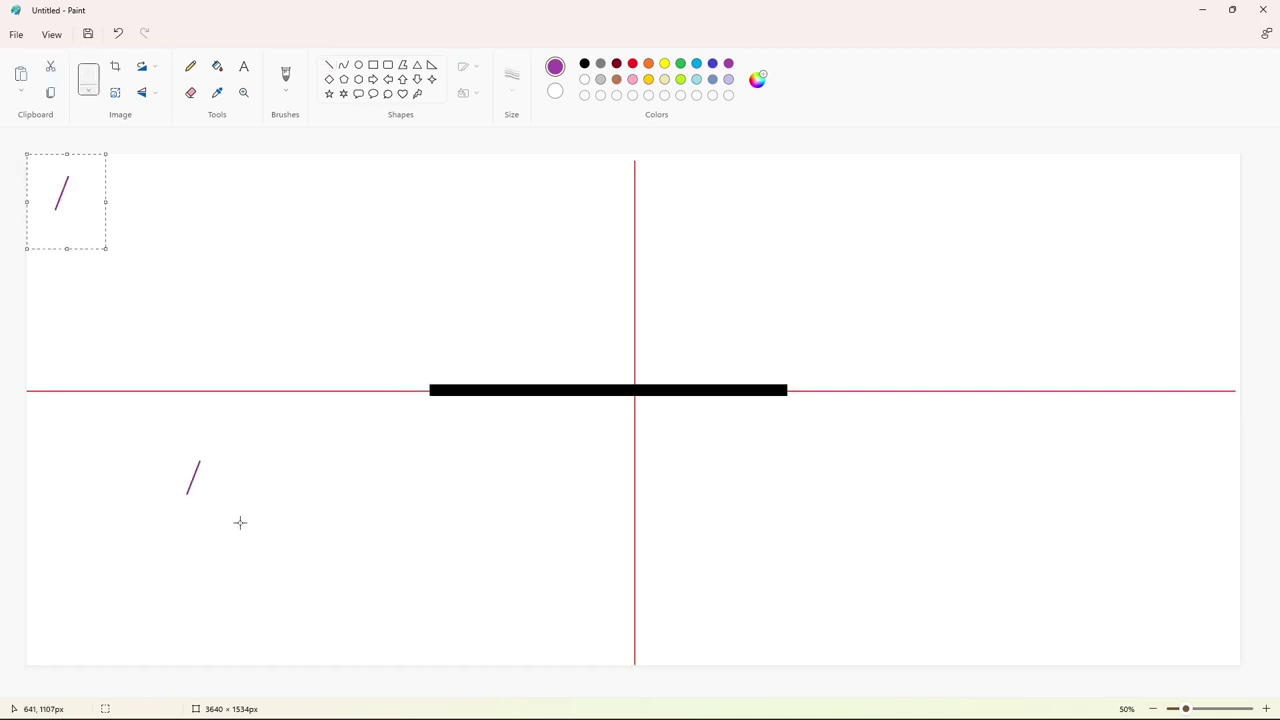
drag(97, 212, 439, 392)
click(88, 90)
click(120, 201)
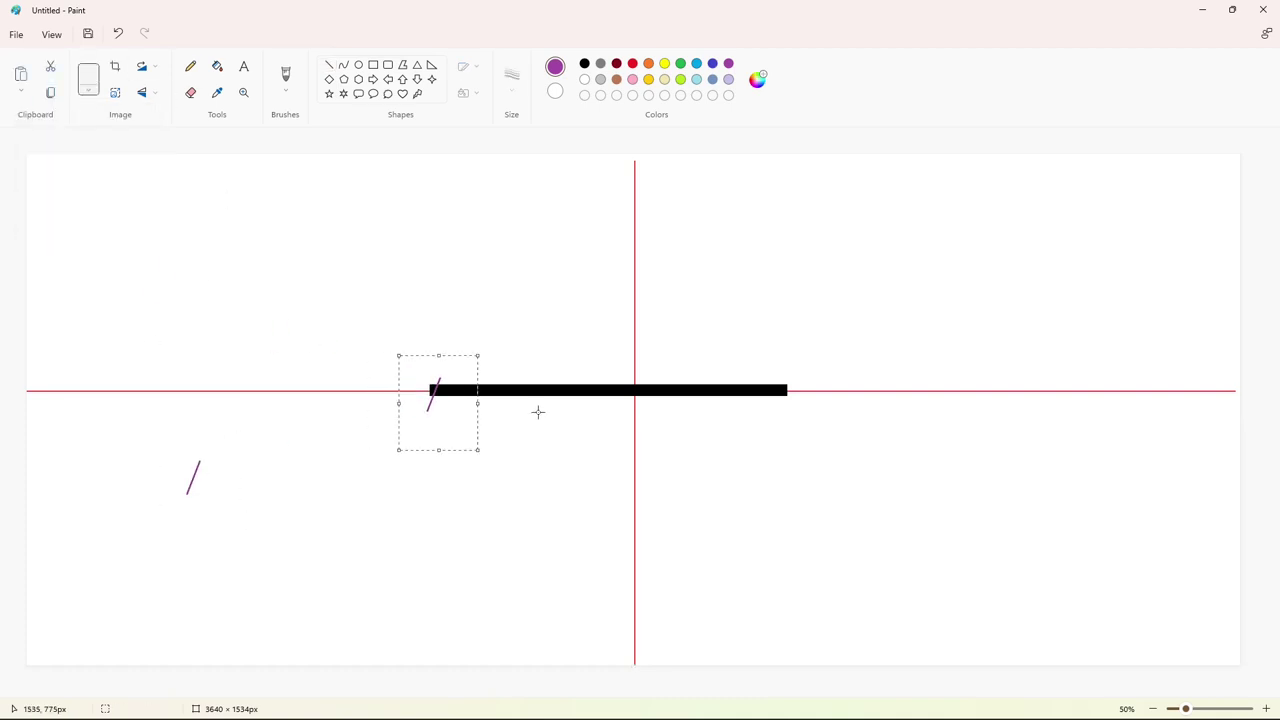
click(538, 412)
Paste a second slanted line across the bar, a short distance to the right of the first.
key(ctrl+v)
drag(94, 203, 490, 404)
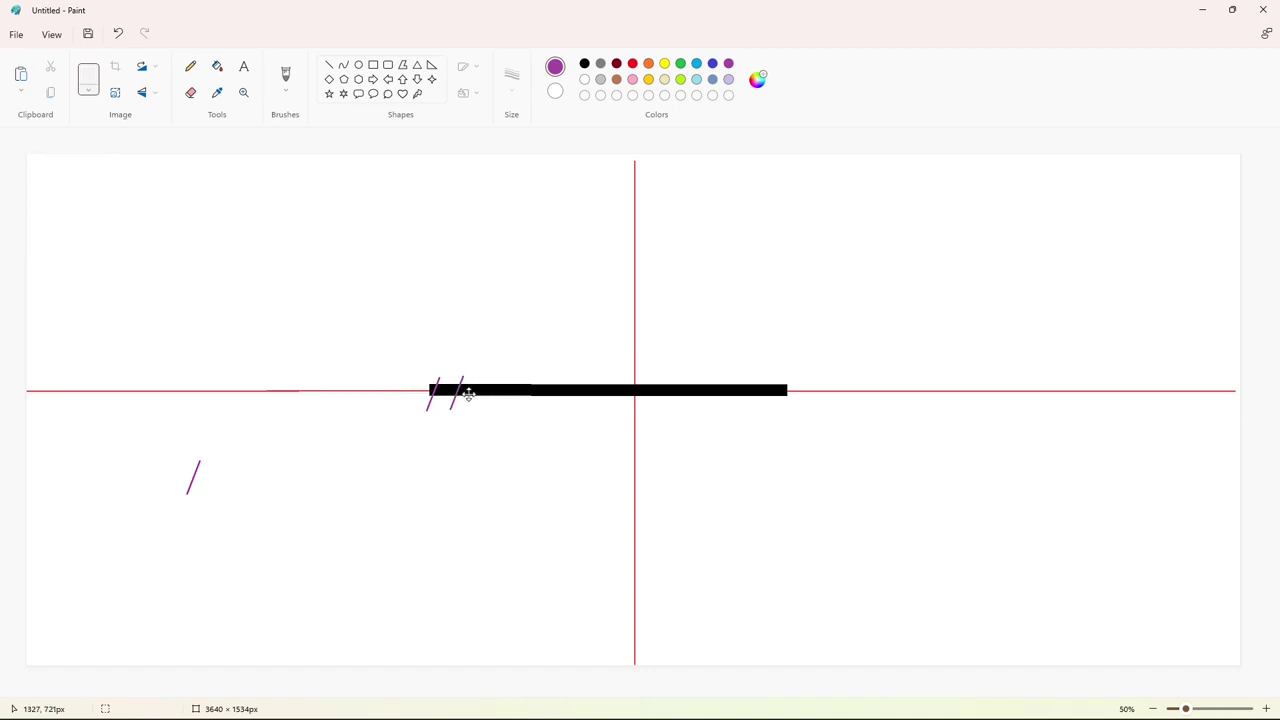
click(534, 411)
key(ctrl+v)
drag(94, 203, 501, 403)
click(550, 456)
key(ctrl+v)
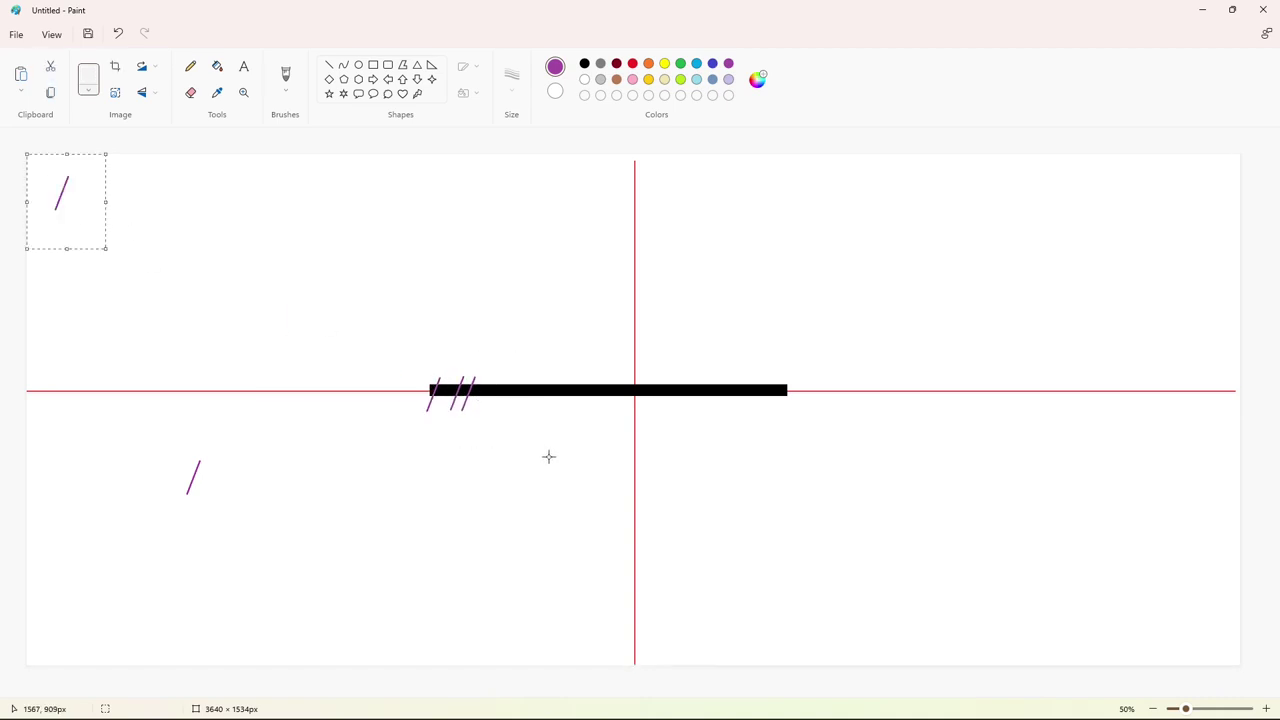
drag(94, 203, 525, 403)
click(576, 458)
key(ctrl+z)
key(ctrl+z)
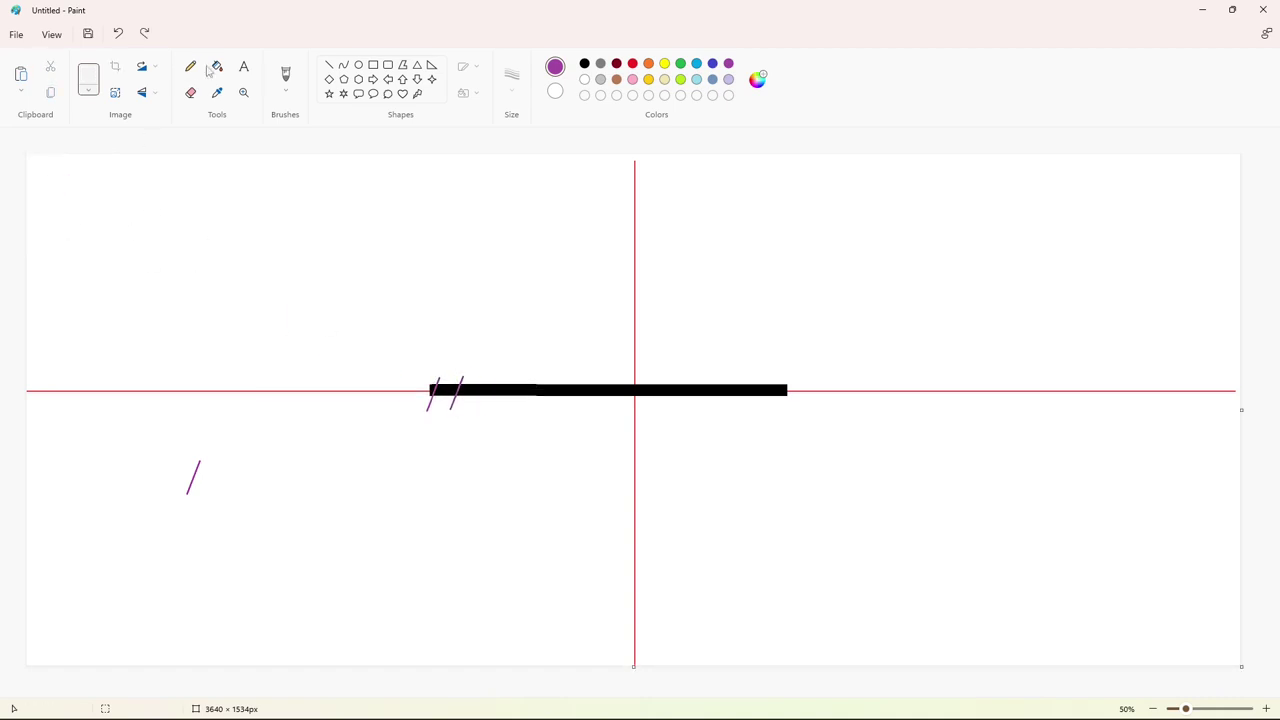
Fill the bar outside the two slanted lines with white and recolour the slanted lines black.
click(210, 69)
right_click(498, 385)
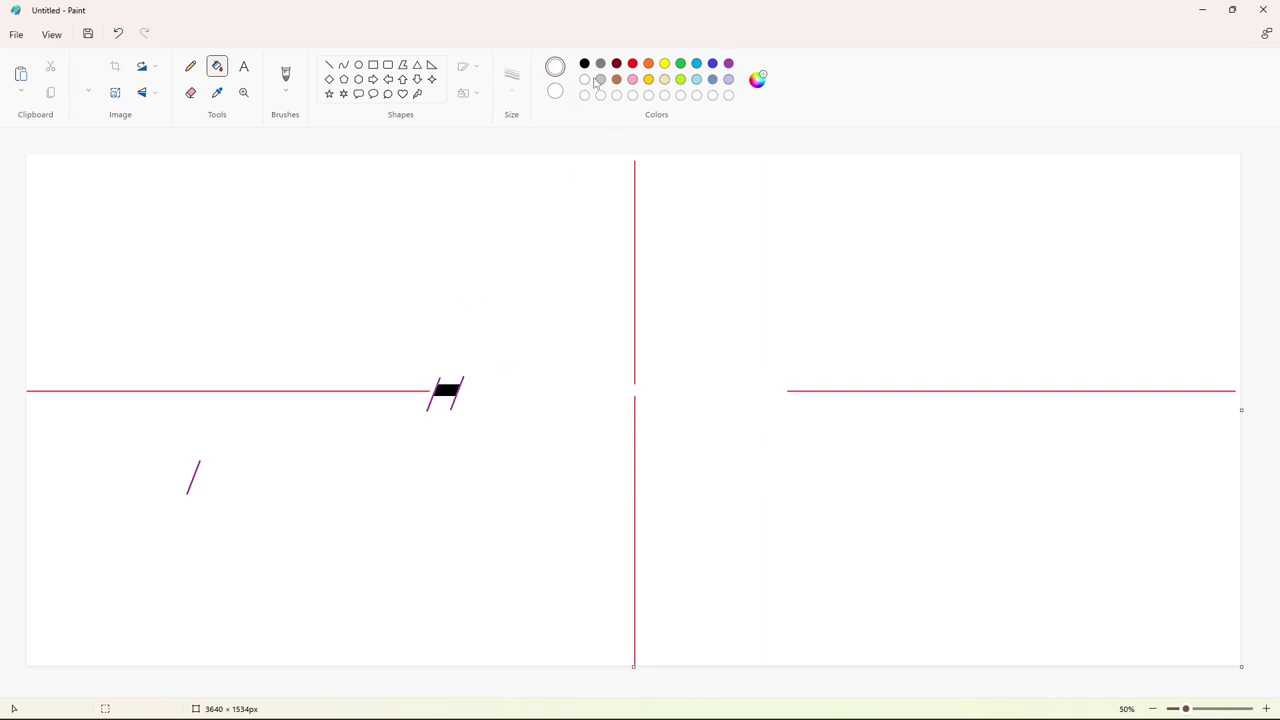
click(584, 63)
click(438, 387)
key(ctrl+z)
click(437, 387)
Cut the slanted lines off with white lines just above and below the black block, and fill the leftover stubs white.
click(331, 66)
click(586, 79)
click(1266, 709)
drag(838, 472, 905, 472)
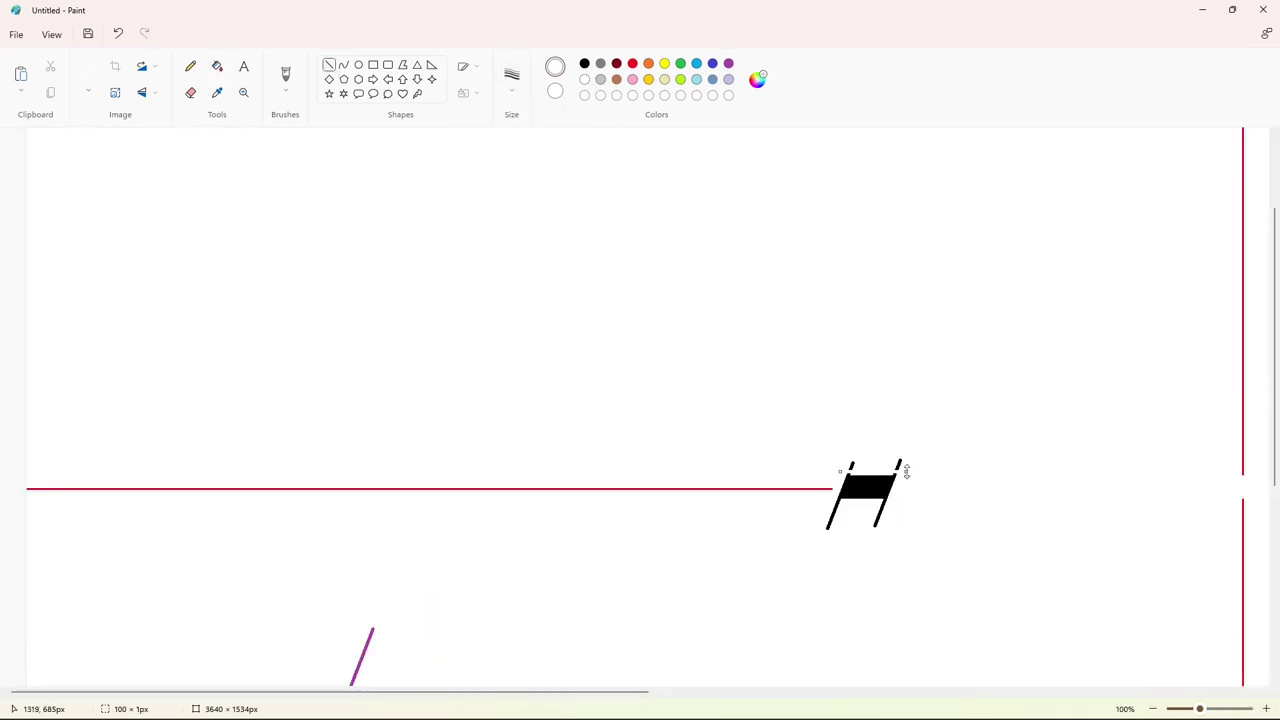
drag(827, 506, 915, 506)
click(217, 66)
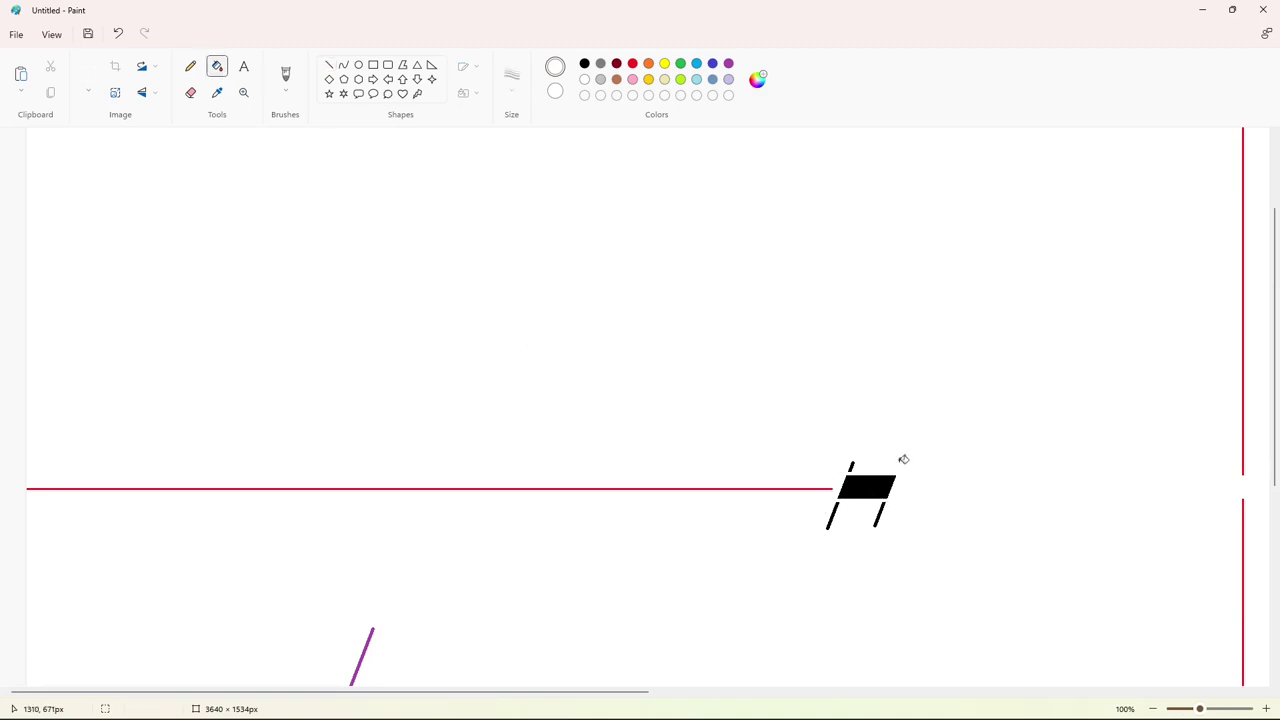
Copy the slanted black block and place the copy to its right on the guide, leaving a small gap.
click(88, 74)
drag(823, 439, 920, 540)
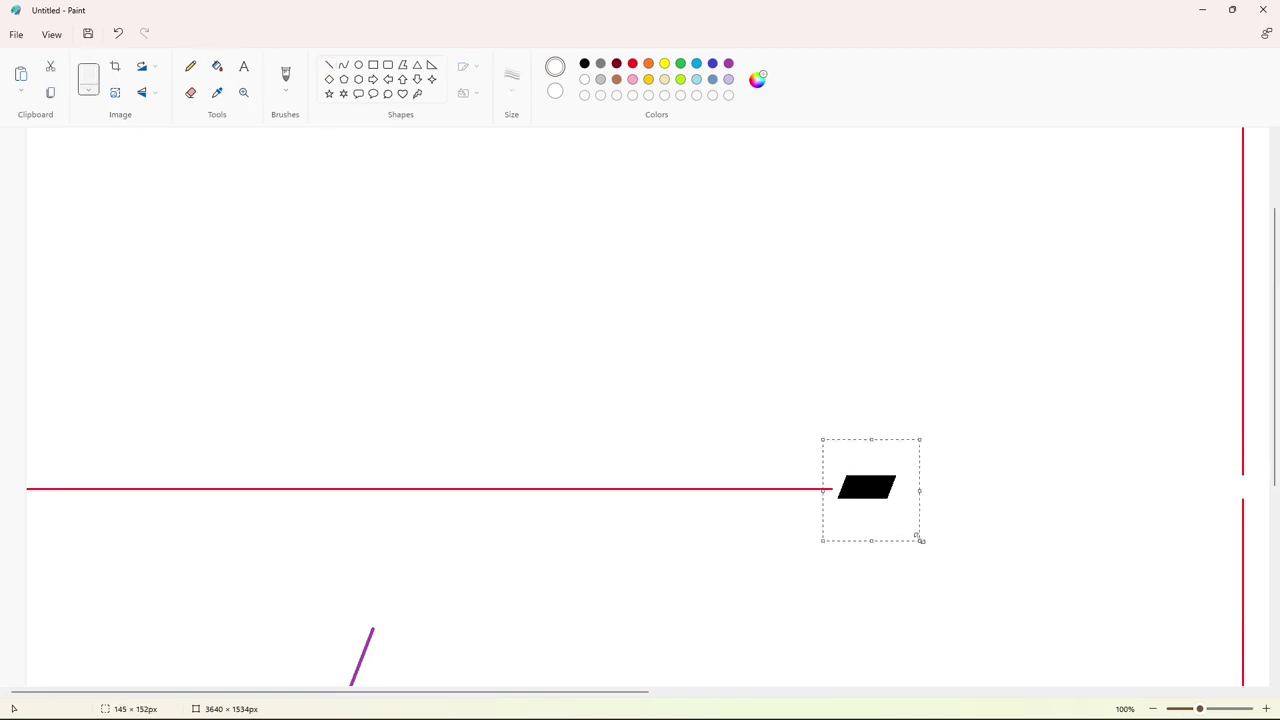
click(848, 597)
scroll(846, 597, up, 1)
scroll(846, 597, down, 2)
key(ctrl+v)
drag(46, 178, 474, 391)
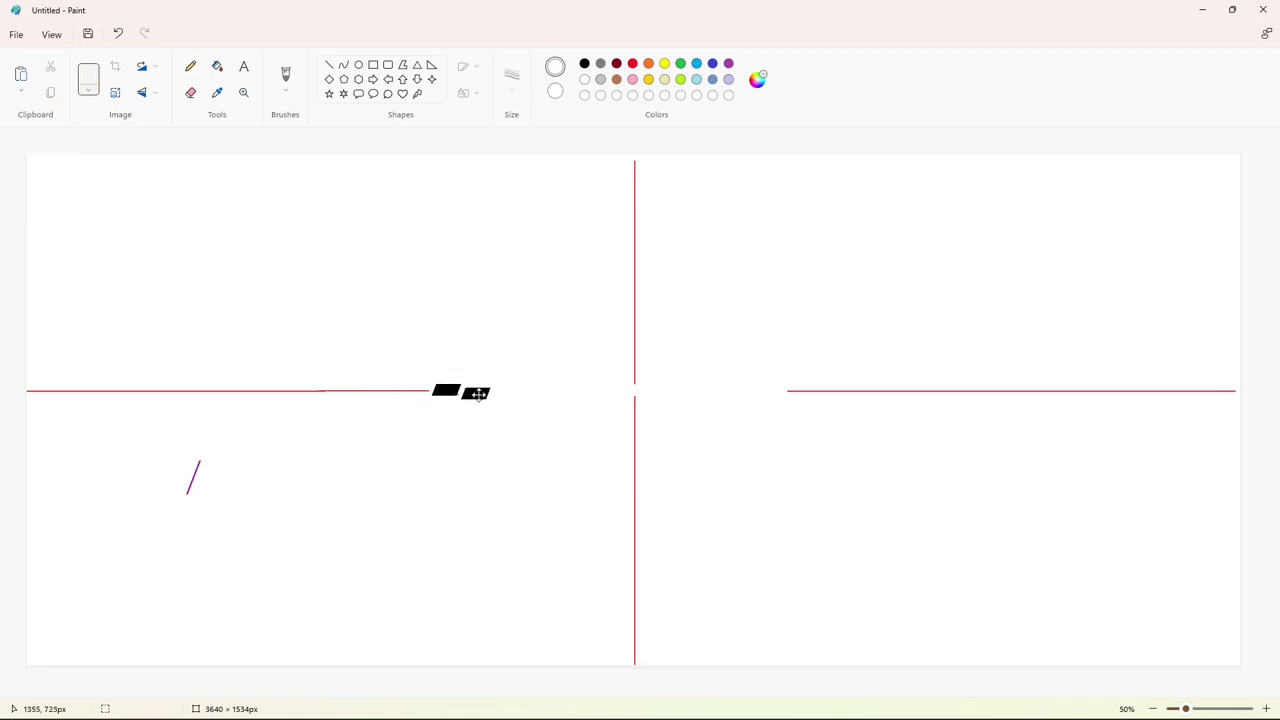
key(Right)
key(Right)
key(Right)
key(Right)
key(Right)
key(Right)
key(Right)
key(Right)
key(Right)
key(Right)
key(Right)
key(Right)
key(Right)
click(645, 431)
Paste a third black block and line it up to the right of the second with the same gap.
key(ctrl+v)
drag(46, 178, 496, 391)
key(Right)
key(Right)
key(Right)
key(Right)
key(Right)
key(Right)
key(Right)
key(Right)
key(Right)
key(Right)
Paste a fourth black block and shift it right until it continues the evenly spaced row.
key(ctrl+v)
drag(46, 178, 532, 389)
key(Right)
key(Right)
key(Right)
key(Right)
key(Right)
key(Right)
key(Right)
key(Right)
key(Right)
key(Right)
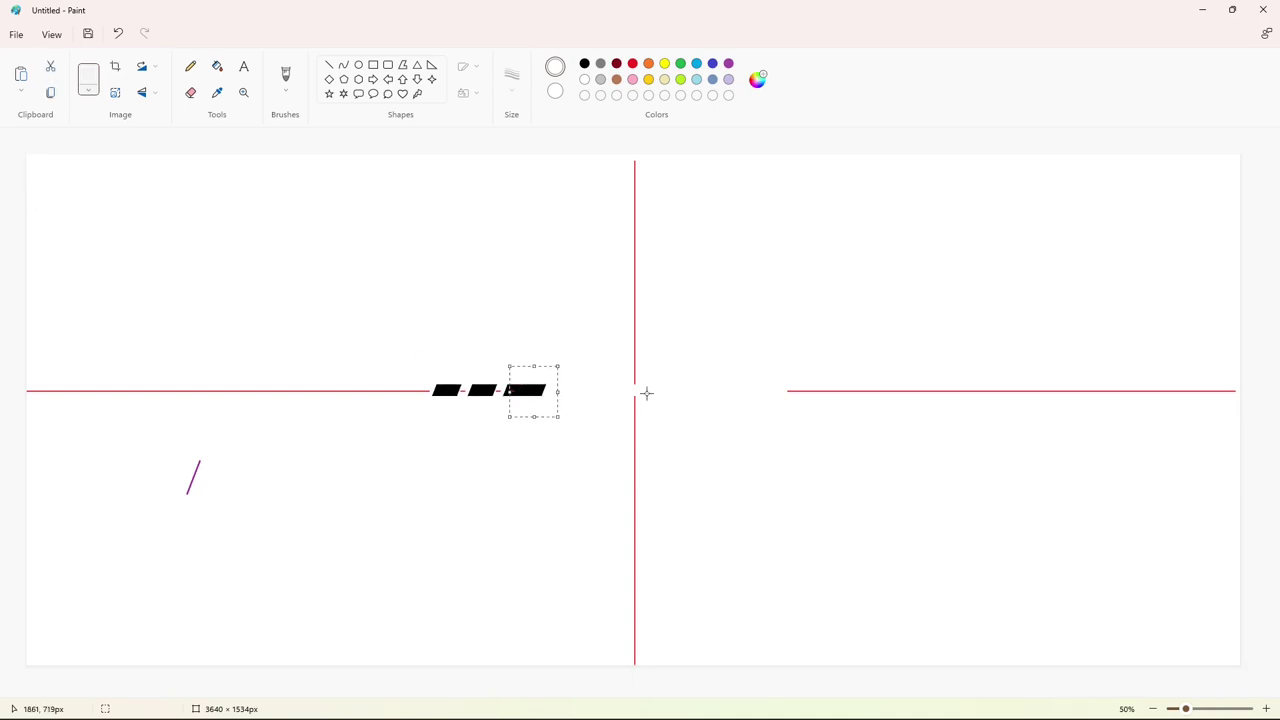
key(Right)
key(Right)
key(Right)
key(Right)
key(Right)
key(Right)
key(Right)
key(Right)
key(Right)
key(Right)
click(763, 477)
Paste two spare copies of the black block in the lower-left corner of the canvas.
key(ctrl+v)
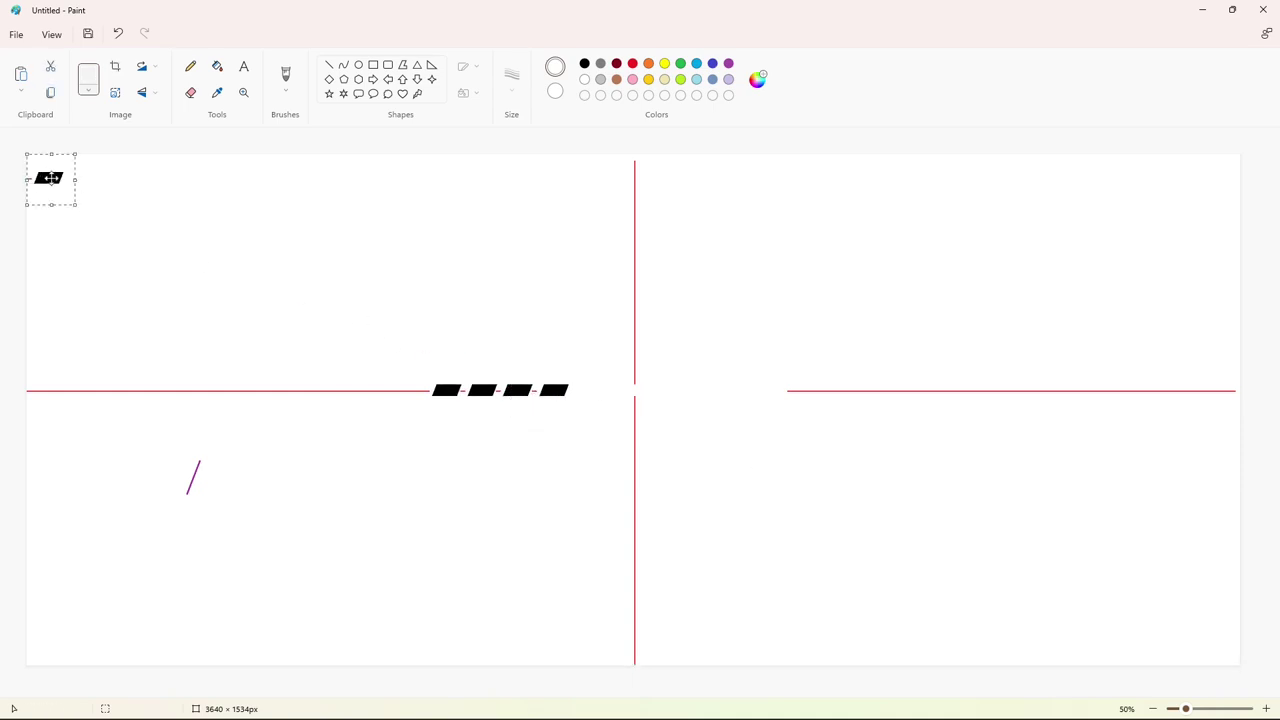
drag(57, 178, 87, 624)
click(138, 618)
key(ctrl+v)
drag(57, 178, 134, 631)
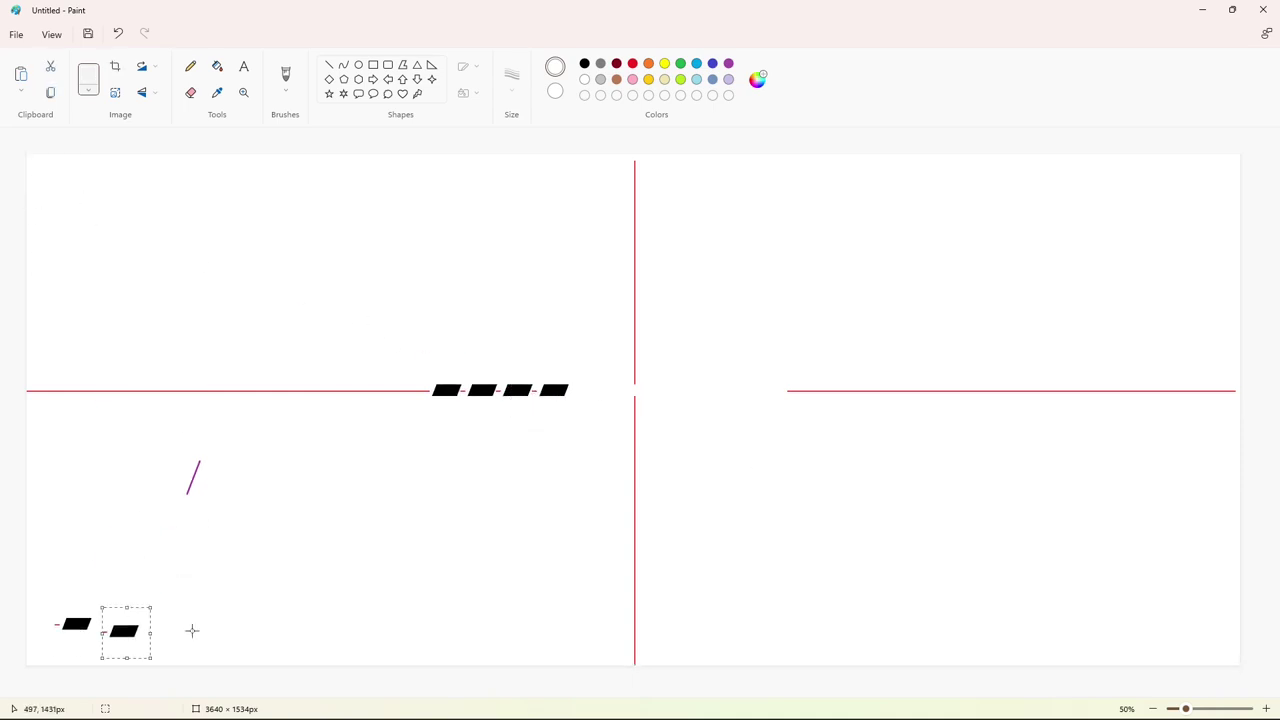
click(193, 631)
Draw the outer curve of a large letter C in thick black above the row of blocks.
click(330, 65)
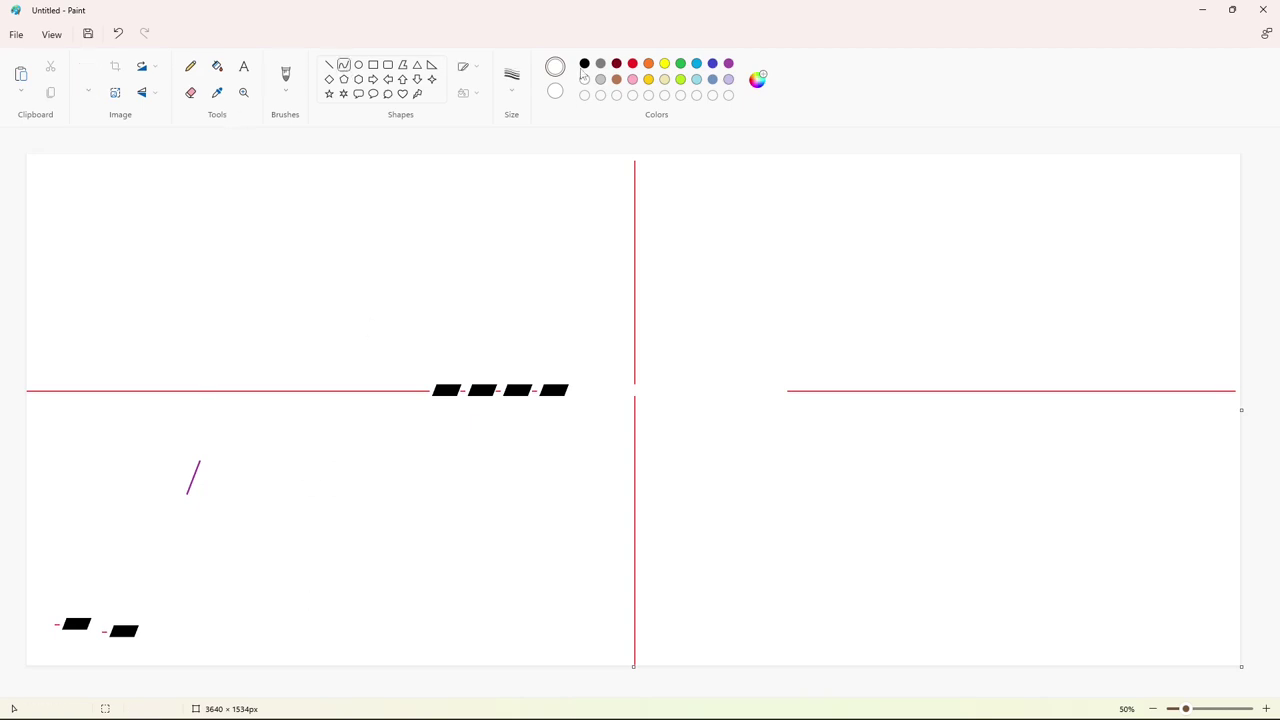
click(512, 80)
click(524, 200)
drag(526, 195, 528, 254)
key(ctrl+z)
click(344, 65)
drag(527, 194, 540, 366)
mouse_move(532, 280)
mouse_down()
mouse_move(438, 228)
mouse_move(393, 408)
mouse_up()
Close the letter C with two short vertical end lines and a rounded inner curve between them.
click(329, 64)
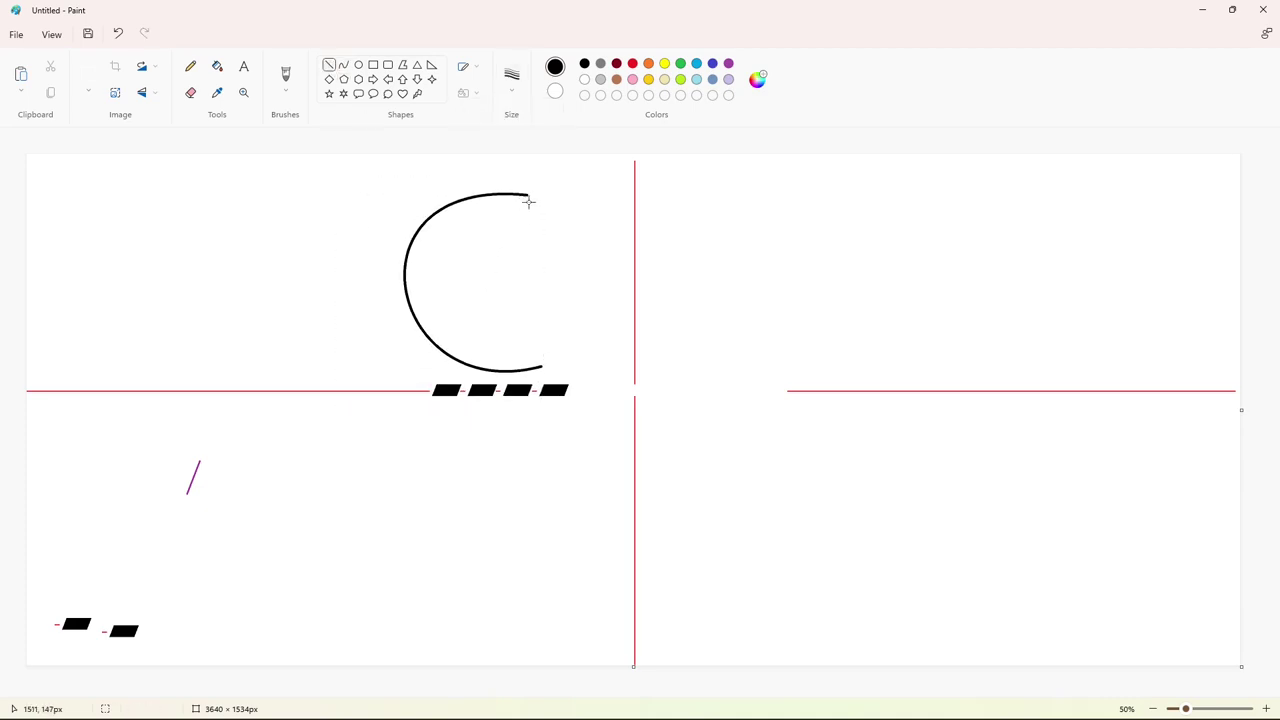
drag(528, 196, 528, 254)
drag(540, 366, 536, 304)
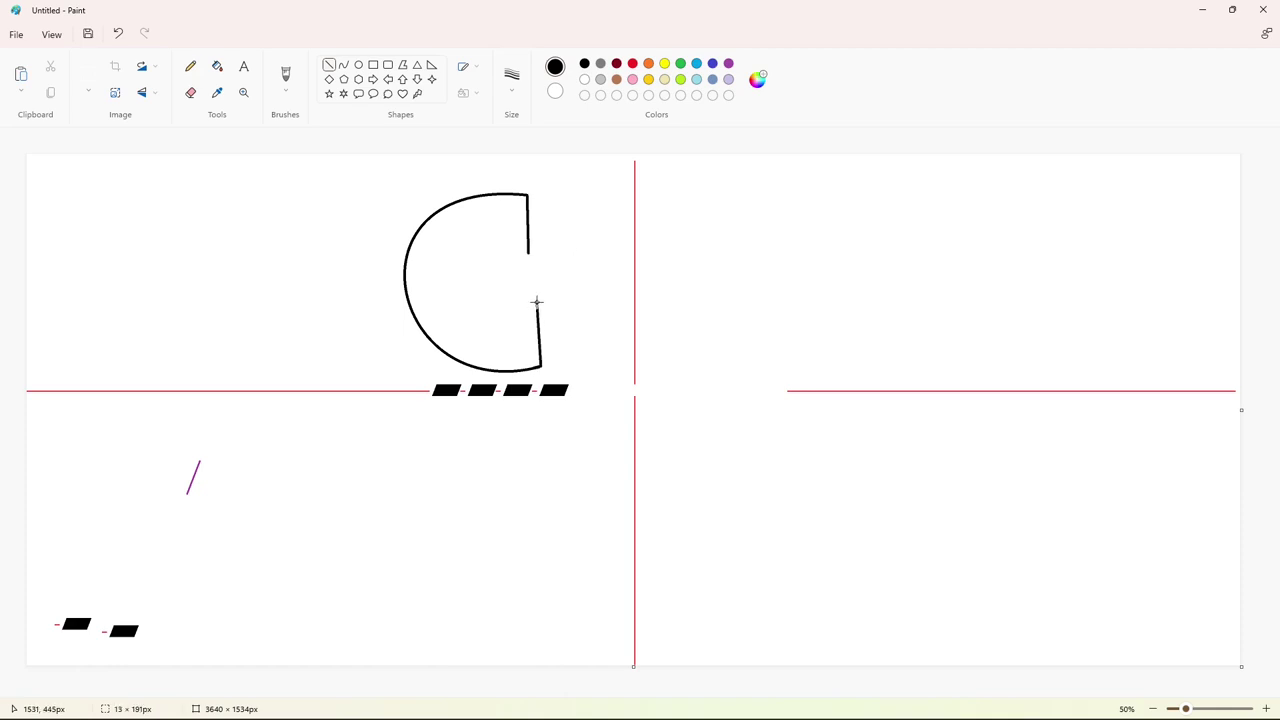
click(344, 64)
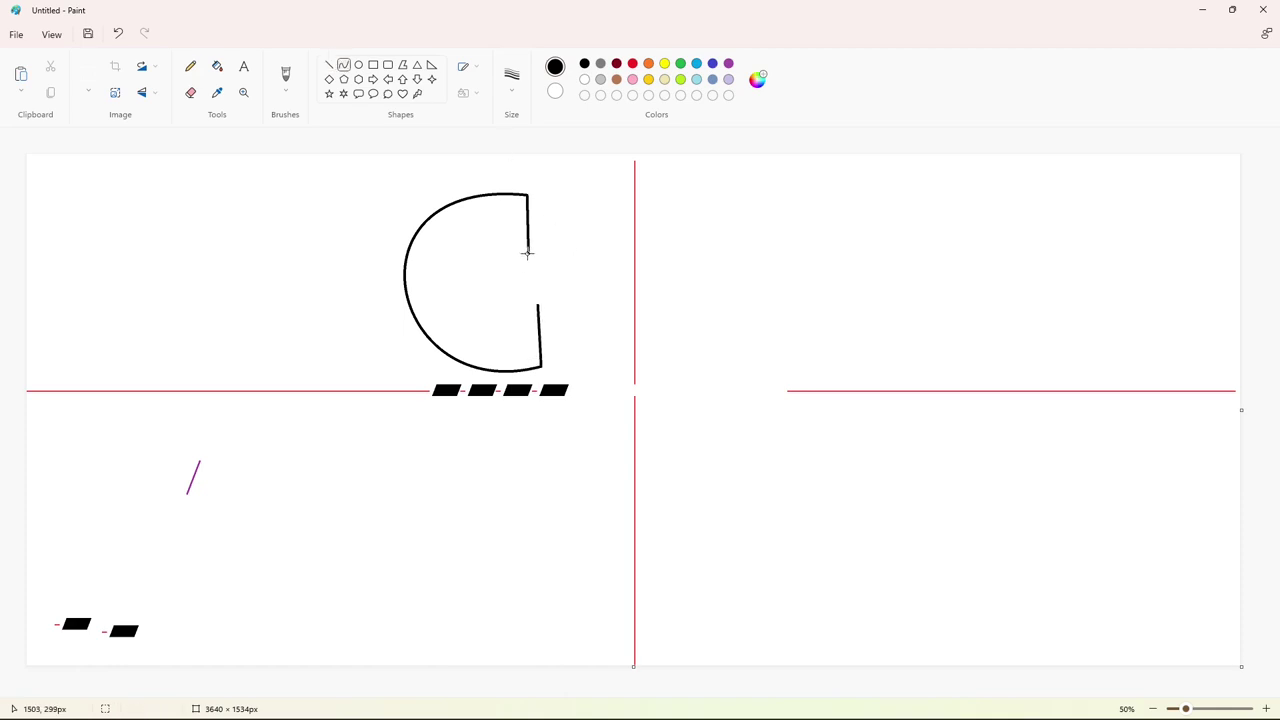
mouse_move(528, 253)
mouse_down()
mouse_move(536, 300)
mouse_move(494, 300)
mouse_move(486, 282)
mouse_up()
Draw the letter U's top-left edge and its left outer curve beside the C.
click(329, 64)
mouse_move(544, 199)
mouse_down()
mouse_move(610, 199)
mouse_move(625, 370)
mouse_up()
click(344, 66)
drag(591, 288, 518, 304)
mouse_move(576, 362)
mouse_down()
mouse_move(555, 382)
mouse_move(626, 369)
mouse_move(674, 329)
mouse_move(700, 257)
mouse_up()
Draw the letter U's right outer curve, rising from the end of the left curve at the base.
mouse_move(663, 314)
mouse_down()
mouse_move(649, 354)
mouse_move(707, 357)
mouse_up()
key(ctrl+z)
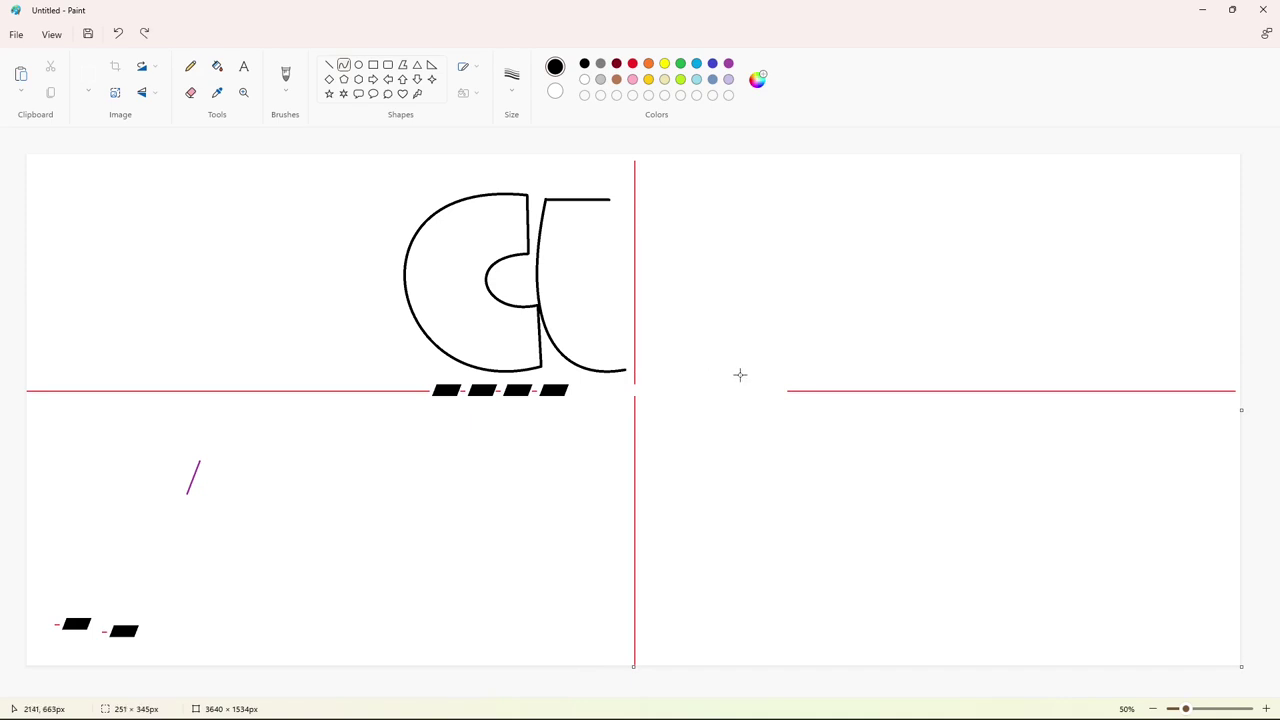
mouse_move(627, 370)
mouse_down()
mouse_move(702, 254)
mouse_move(676, 368)
mouse_up()
drag(694, 346, 706, 340)
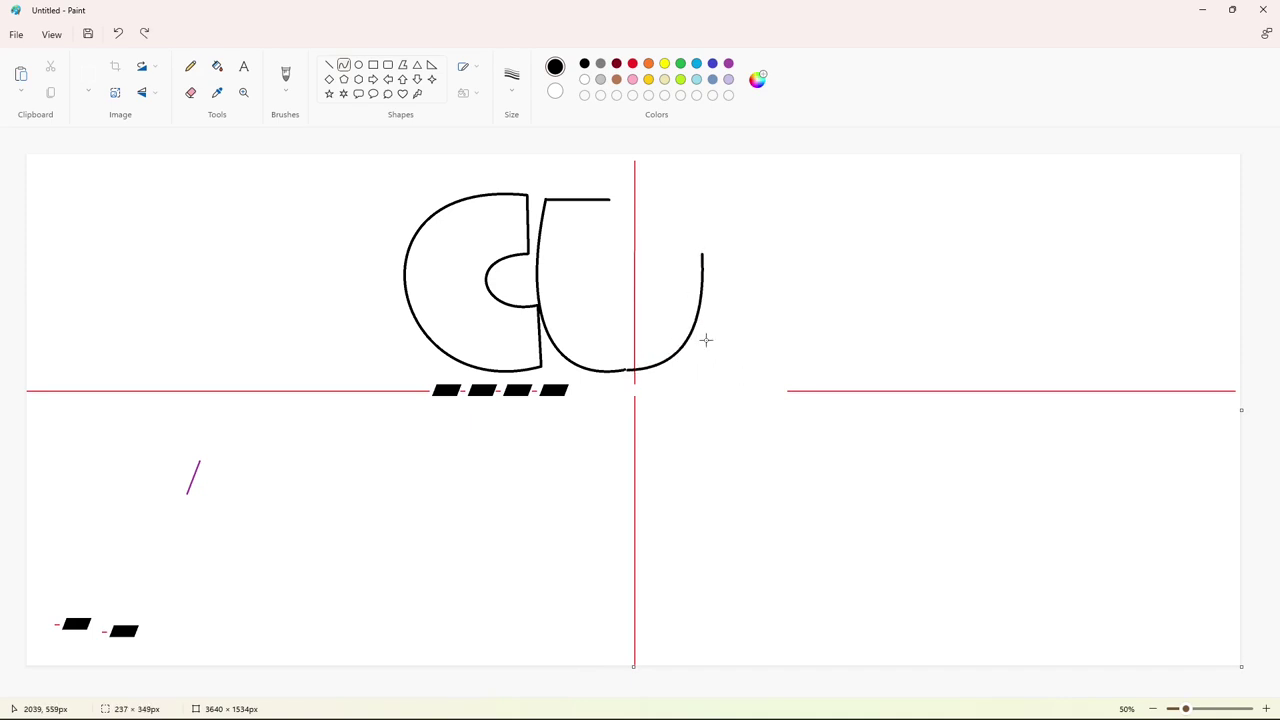
click(763, 349)
mouse_move(609, 199)
mouse_down()
mouse_move(638, 204)
mouse_move(583, 333)
mouse_up()
drag(618, 303, 655, 371)
key(ctrl+z)
click(329, 65)
drag(609, 199, 601, 277)
key(ctrl+z)
click(344, 65)
drag(637, 204, 586, 335)
drag(650, 362, 659, 363)
key(ctrl+z)
Draw the slightly curved inner left edge of the U down from its top edge.
drag(609, 199, 601, 291)
drag(603, 238, 601, 241)
mouse_move(601, 258)
mouse_down()
mouse_move(603, 291)
mouse_move(639, 289)
mouse_up()
drag(605, 305, 603, 324)
drag(634, 325, 637, 331)
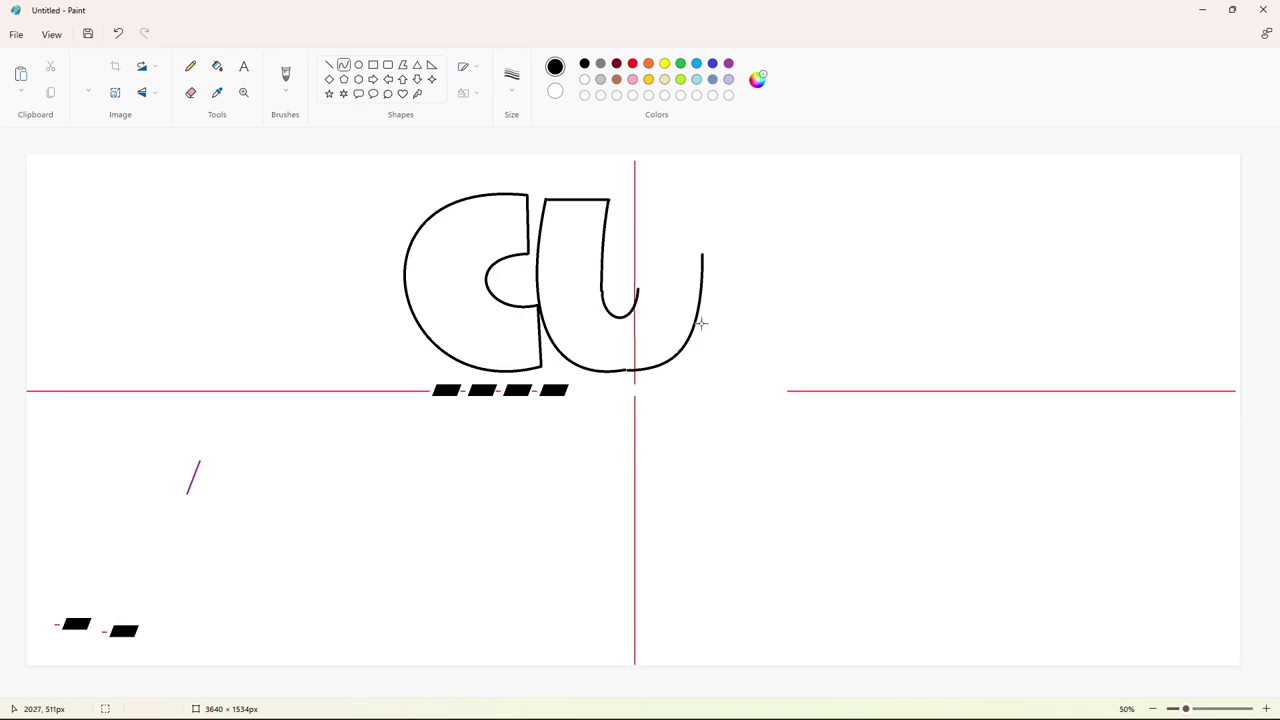
key(ctrl+z)
Draw the U's rounded inner bottom and its curved inner right edge up to the top.
mouse_move(601, 290)
mouse_down()
mouse_move(640, 292)
mouse_move(601, 324)
mouse_up()
mouse_move(620, 325)
mouse_down()
mouse_move(636, 334)
mouse_move(638, 204)
mouse_up()
click(683, 323)
drag(641, 273, 644, 275)
drag(639, 248, 641, 252)
click(717, 269)
Outline a letter T joined to the U's right side, with a straight crossbar and a stem beneath it.
click(329, 65)
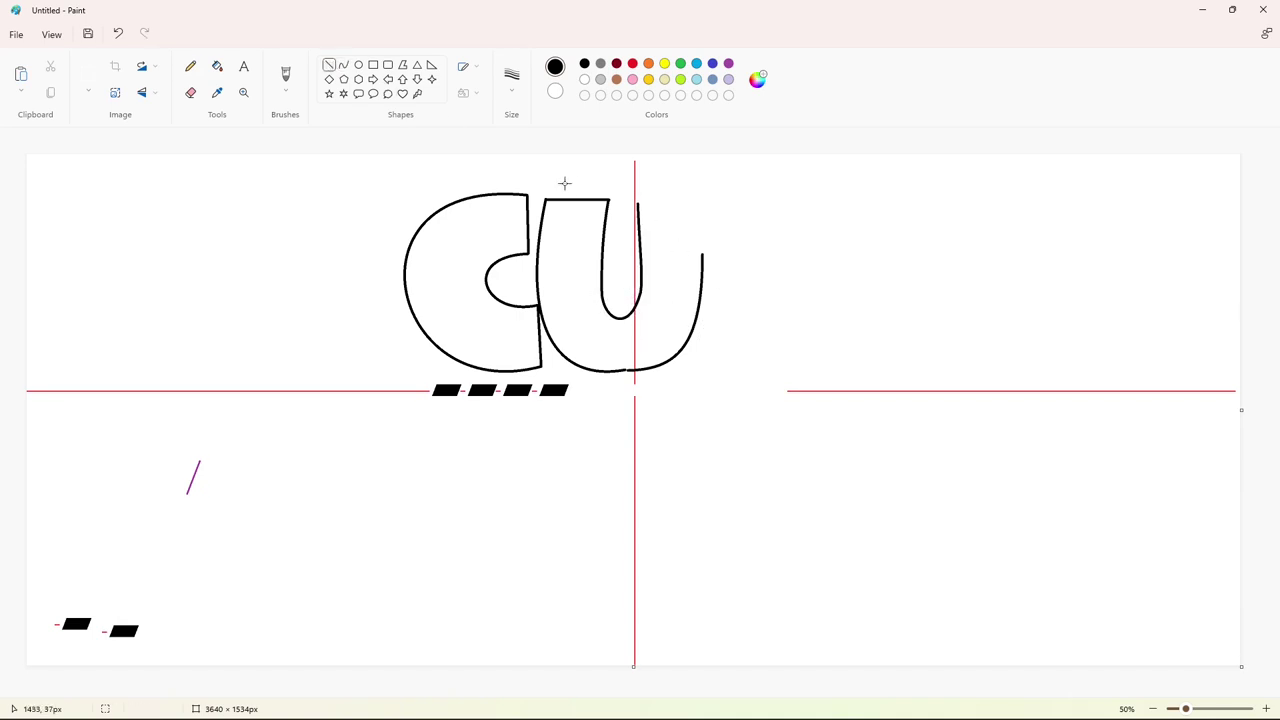
drag(636, 202, 825, 200)
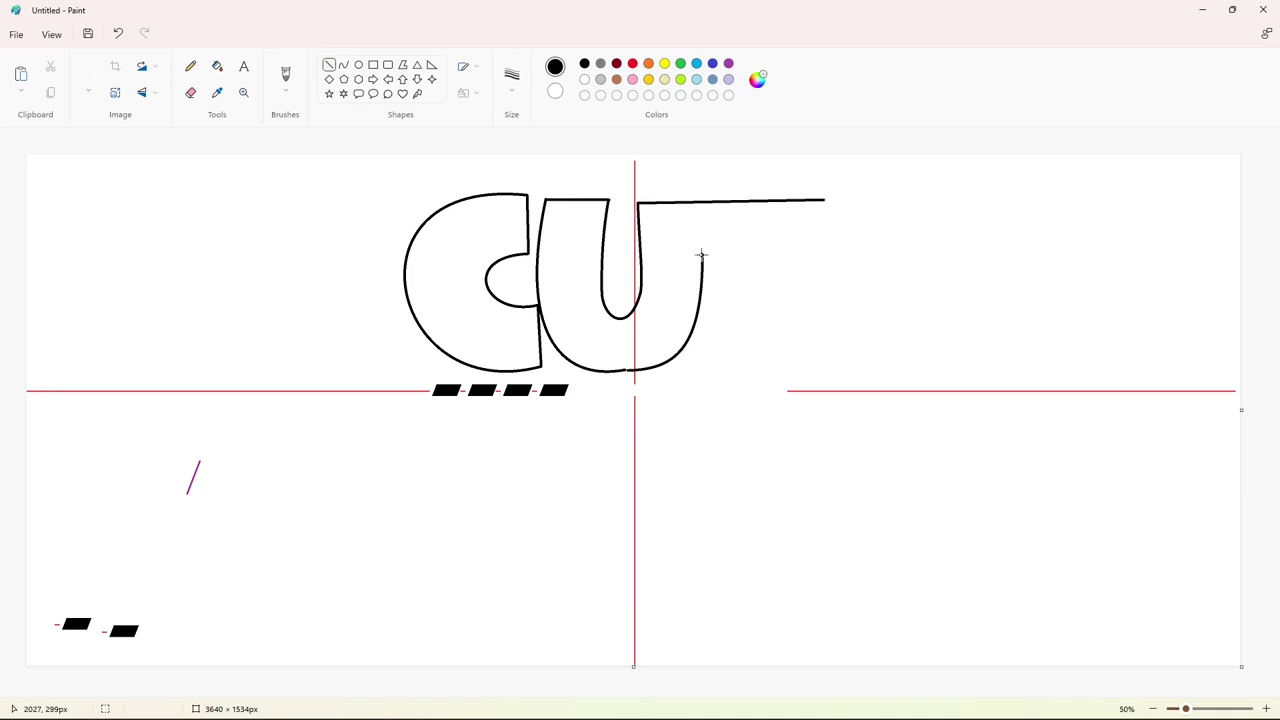
drag(702, 255, 822, 254)
drag(823, 200, 821, 254)
mouse_move(722, 255)
mouse_down()
mouse_move(724, 371)
mouse_move(797, 369)
mouse_move(796, 253)
mouse_up()
click(1249, 707)
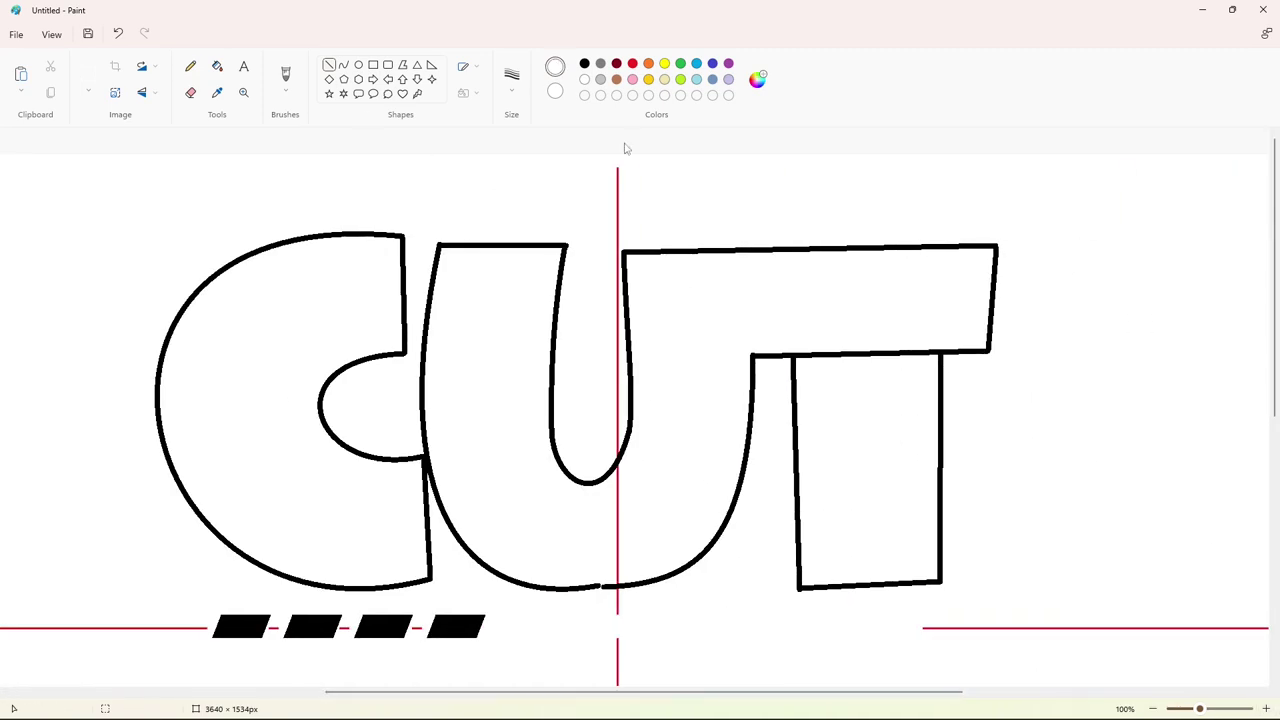
Remove the line separating the T's crossbar from its stem with small white breaks and a white fill.
drag(800, 357, 800, 365)
click(217, 66)
click(868, 354)
click(1153, 708)
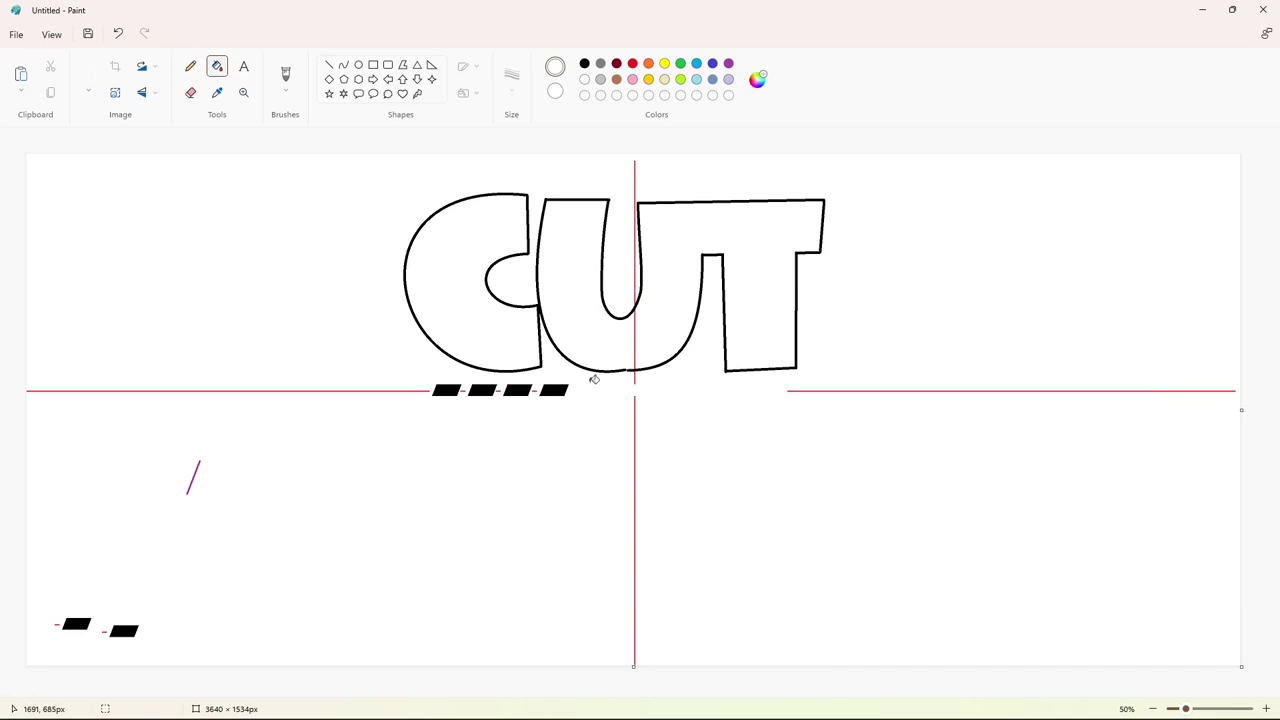
Draw the letter R's straight left edge and curved outer bowl in black below the row of slanted blocks.
click(329, 65)
click(584, 63)
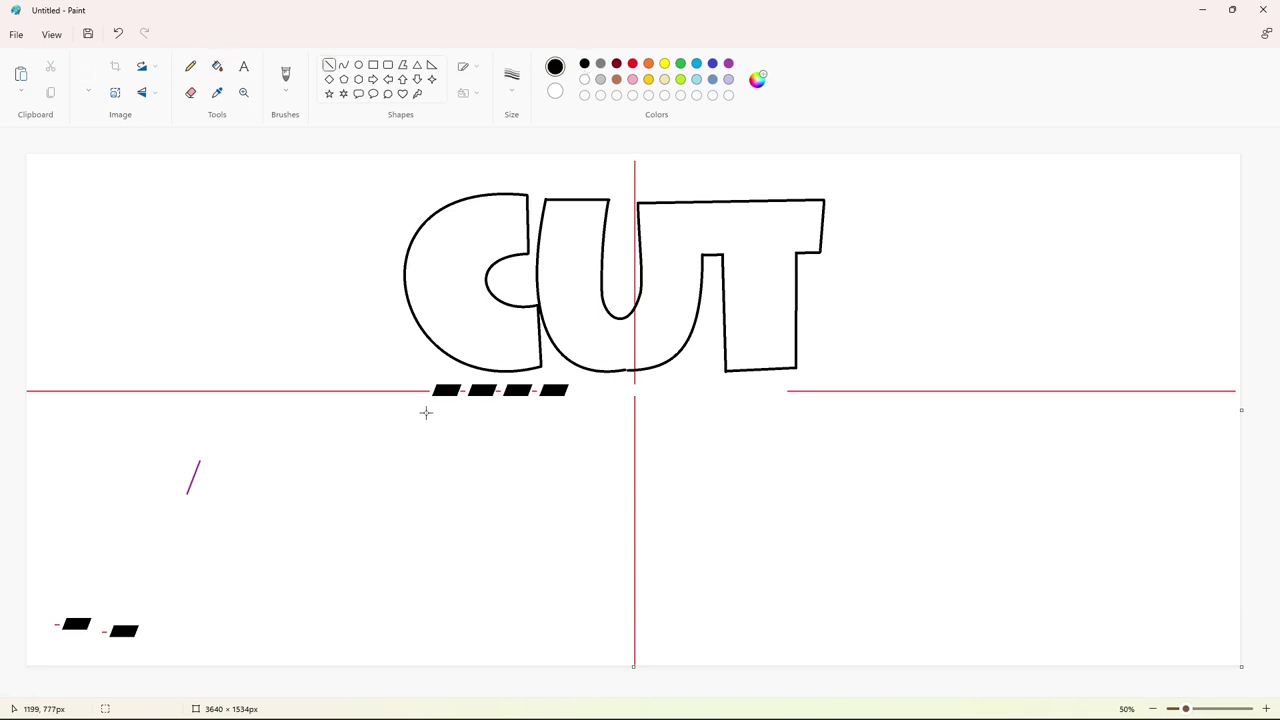
drag(425, 412, 422, 524)
click(343, 65)
mouse_move(426, 413)
mouse_down()
mouse_move(507, 483)
mouse_move(518, 390)
mouse_move(540, 446)
mouse_up()
click(606, 449)
Draw the R's base, inner vertical edge and slanted leg with straight lines joined to the bowl.
click(329, 65)
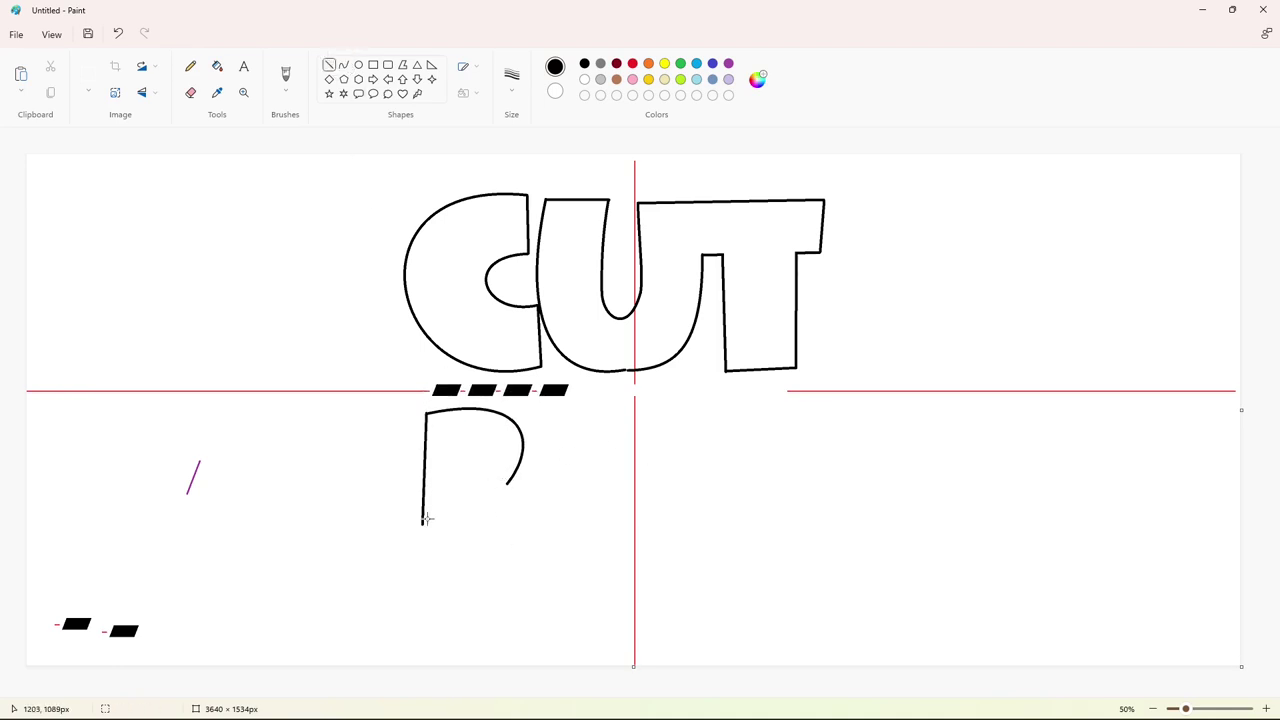
drag(423, 524, 467, 440)
mouse_move(507, 483)
mouse_down()
mouse_move(523, 510)
mouse_move(481, 526)
mouse_move(470, 497)
mouse_up()
Draw a small curve from the R's inner vertical line to form its D-shaped hole.
click(343, 64)
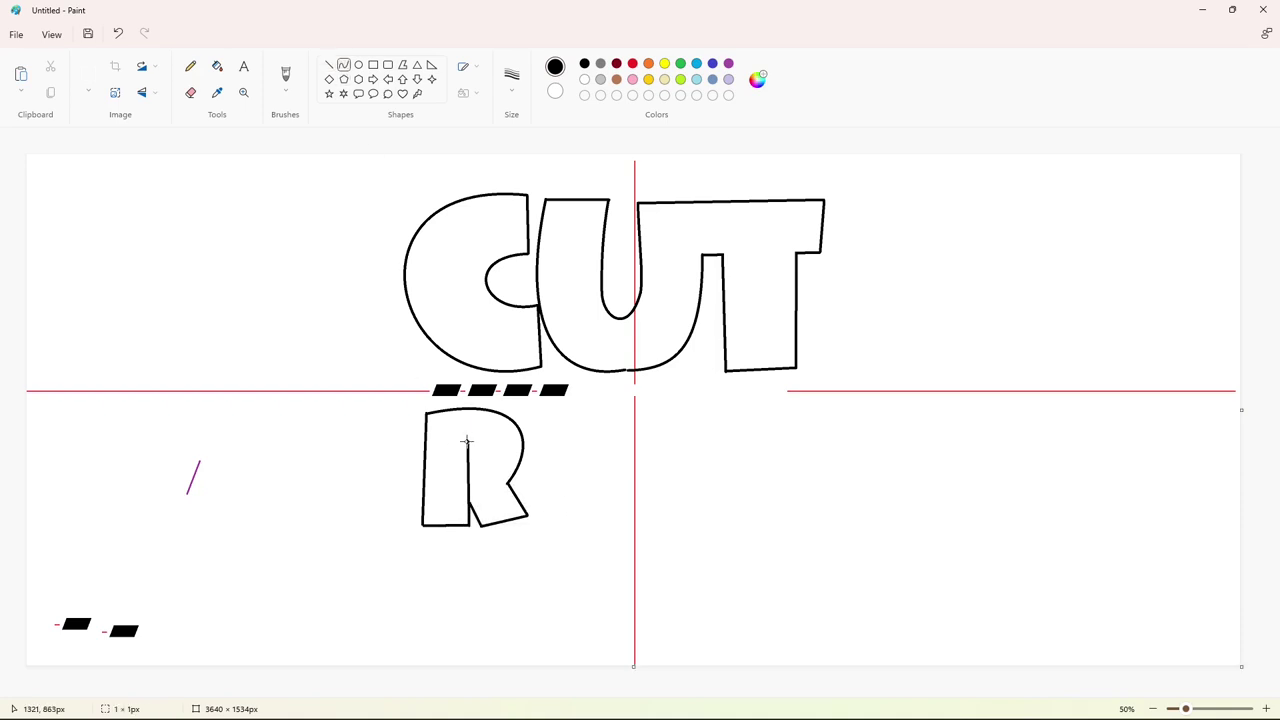
mouse_move(467, 441)
mouse_down()
mouse_move(467, 460)
mouse_move(484, 451)
mouse_up()
click(578, 477)
Erase the R's inner vertical line between the D-shaped hole and the leg notch with white breaks and a white fill.
click(1266, 709)
scroll(760, 450, down, 5)
scroll(507, 253, right, 3)
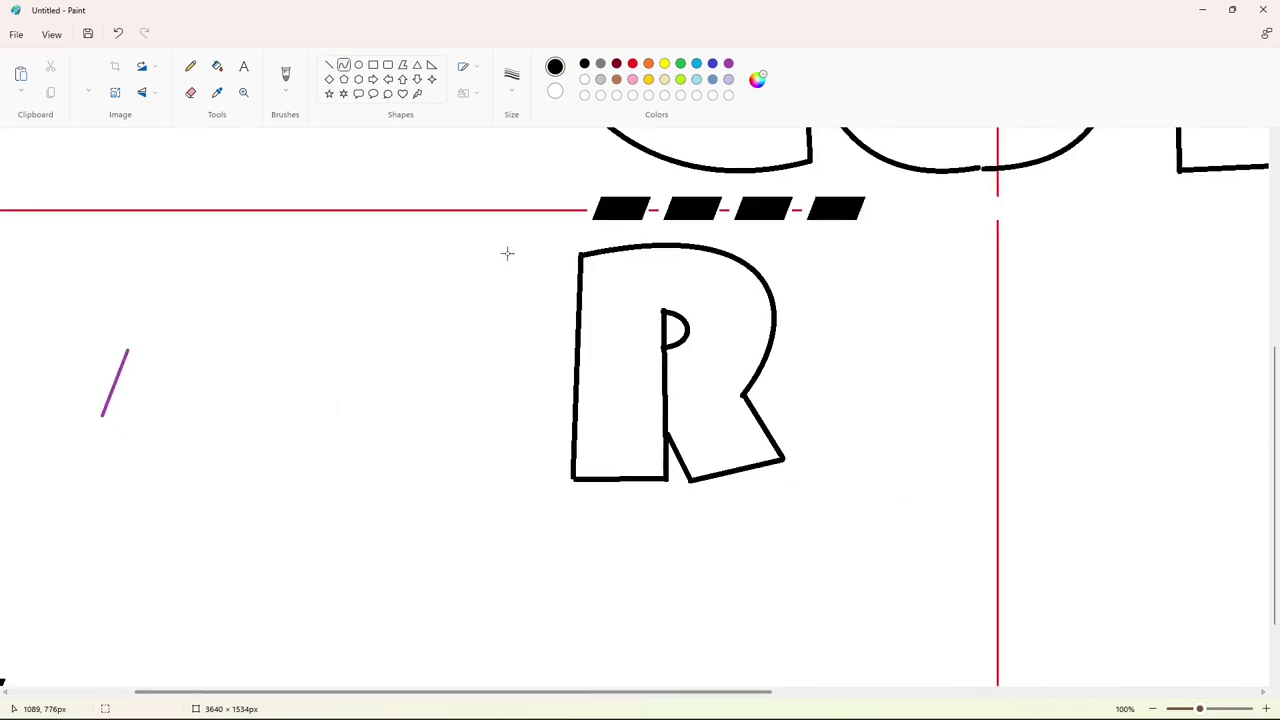
click(329, 65)
click(584, 79)
drag(671, 357, 654, 355)
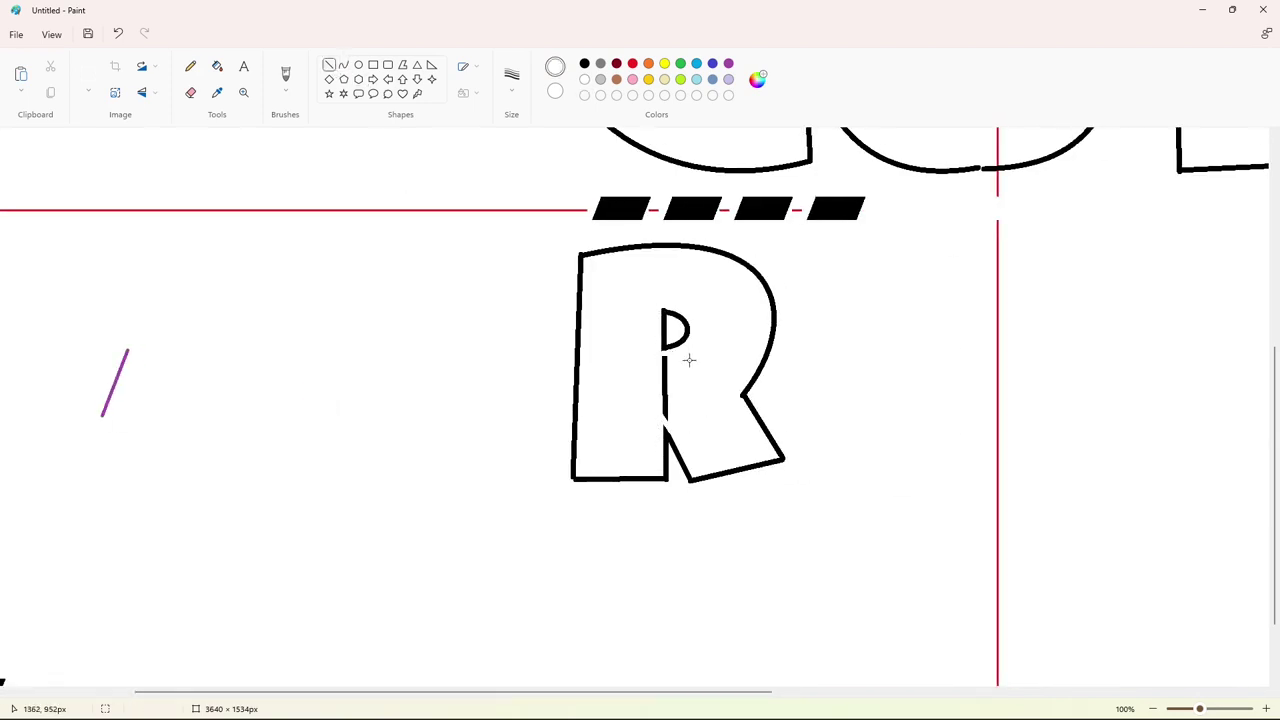
click(217, 66)
click(667, 379)
click(330, 67)
click(1153, 709)
Draw a large black circle for the letter O touching the R's right side and stretch it to the centre guide line.
click(359, 65)
drag(530, 414, 616, 511)
key(Escape)
click(584, 64)
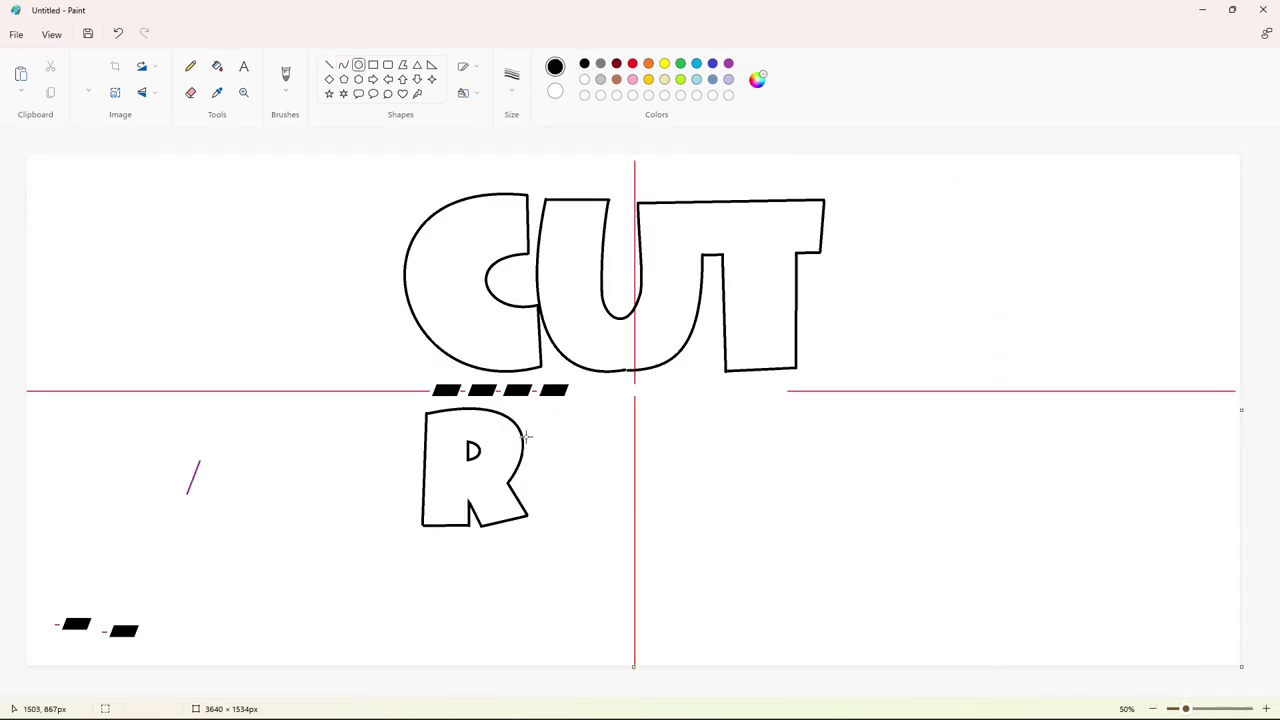
drag(522, 414, 636, 522)
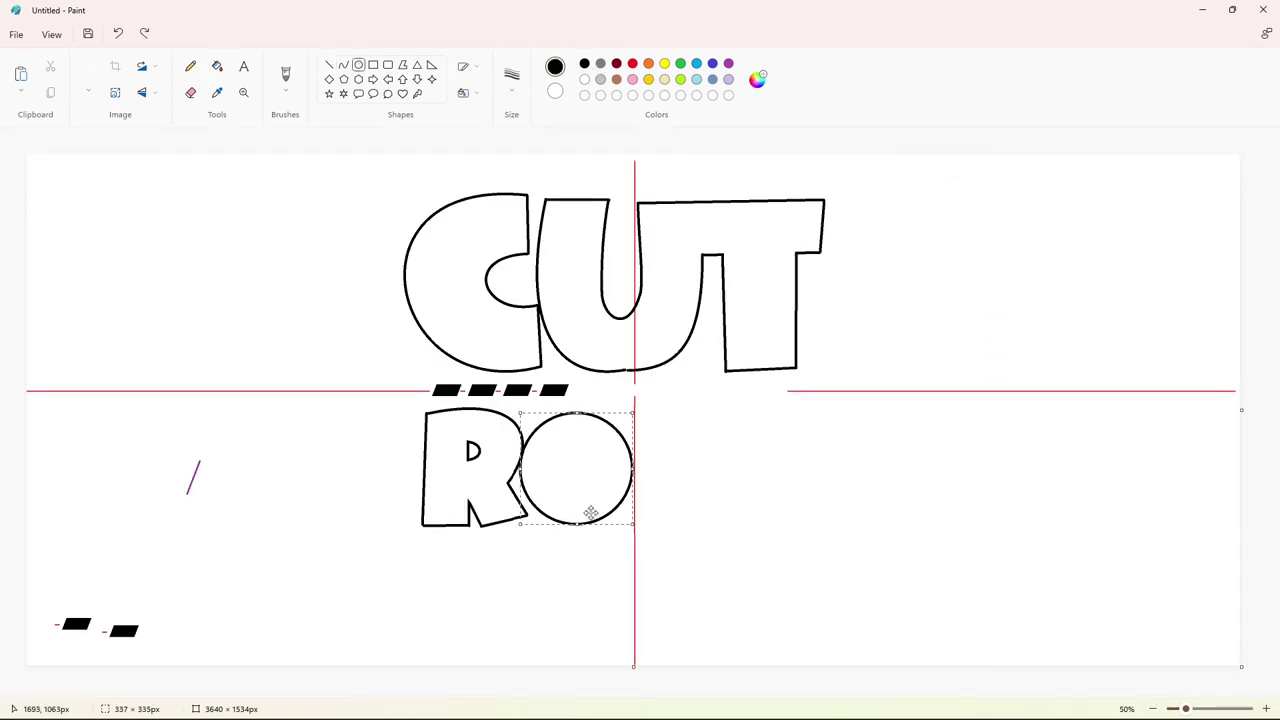
drag(642, 471, 639, 470)
Add a small circle at the O's centre and draw the letter P's straight left edge and curved bowl beside it.
mouse_move(580, 412)
mouse_down()
mouse_move(600, 487)
mouse_move(639, 421)
mouse_move(689, 500)
mouse_up()
click(716, 487)
click(685, 508)
click(329, 64)
click(343, 64)
drag(660, 450, 749, 396)
drag(741, 450, 766, 490)
Close the P's foot with straight lines up to the bowl and add a small circular hole inside the bowl.
click(331, 66)
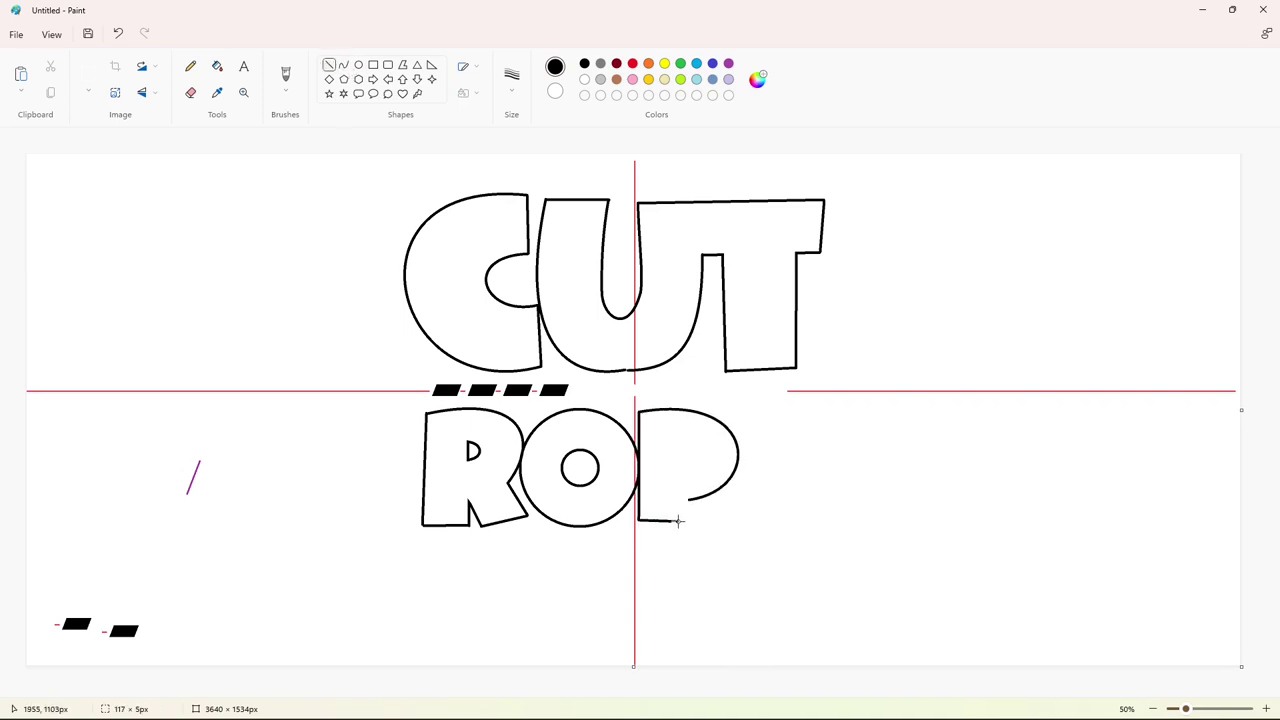
drag(681, 521, 688, 499)
click(358, 64)
mouse_move(668, 438)
mouse_down()
mouse_move(706, 476)
mouse_move(690, 455)
mouse_up()
Draw the letter E's left edge, top, base, inner vertical line and arm lines against the P's right side.
click(329, 64)
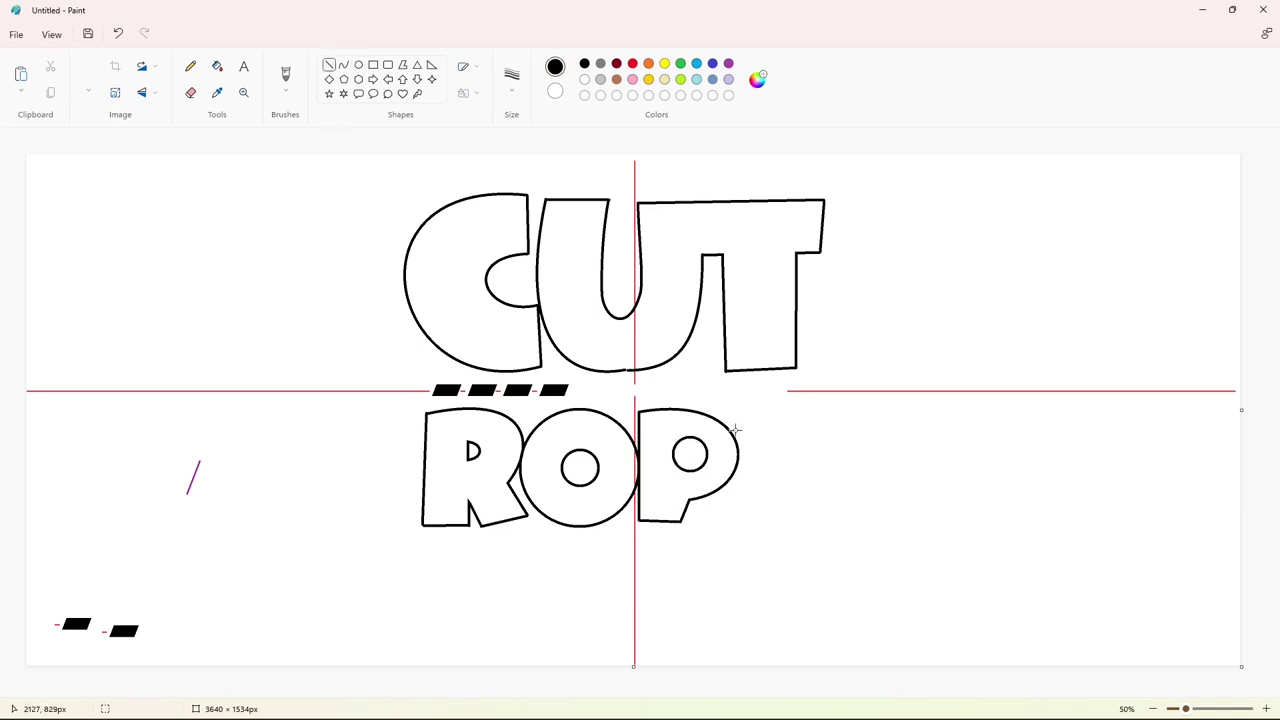
drag(738, 410, 738, 521)
drag(738, 410, 803, 410)
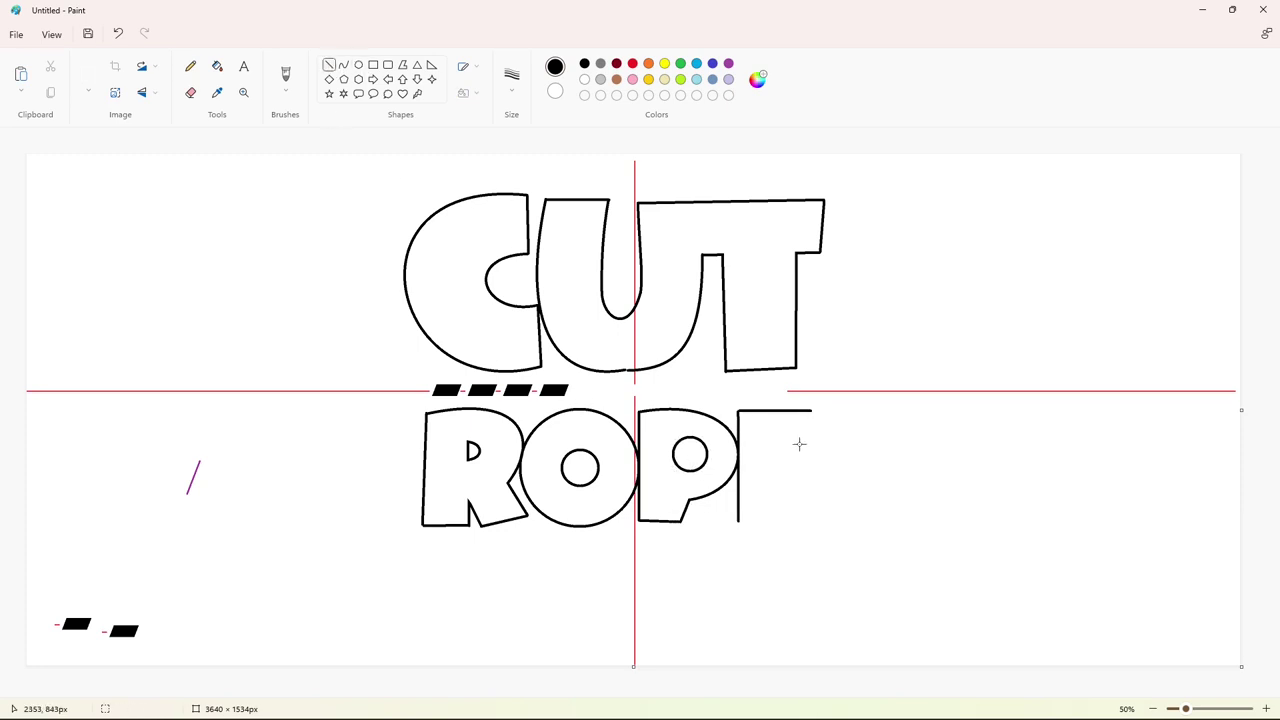
mouse_move(738, 521)
mouse_down()
mouse_move(818, 522)
mouse_move(783, 411)
mouse_move(811, 443)
mouse_move(810, 487)
mouse_up()
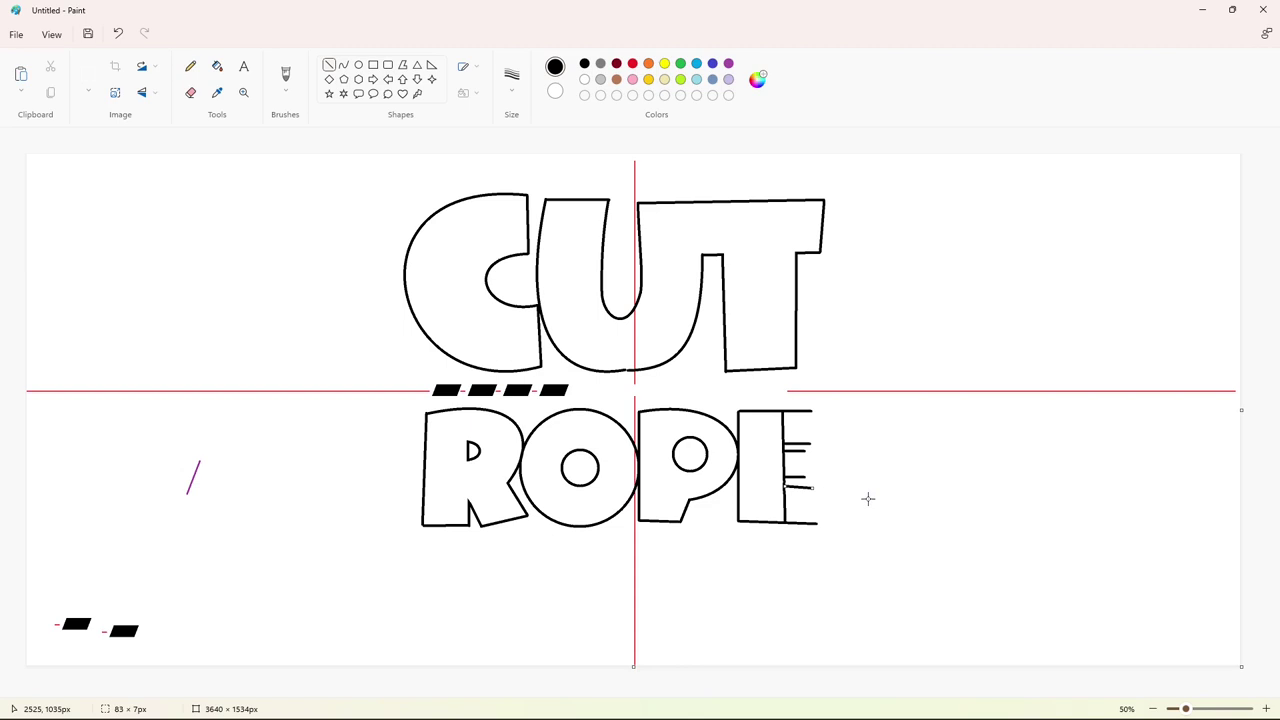
Close the right ends of the E's three arms with straight lines.
click(1266, 707)
scroll(811, 443, down, 3)
scroll(829, 508, up, 3)
scroll(802, 333, down, 3)
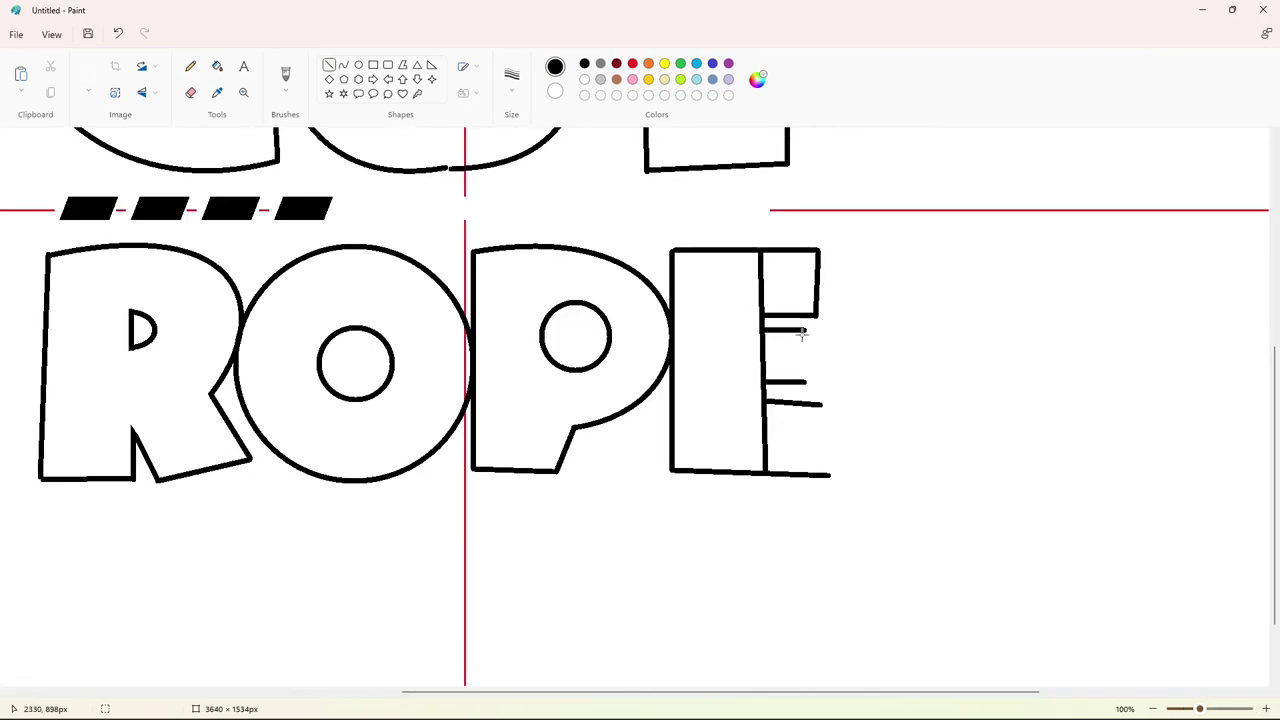
drag(802, 333, 829, 476)
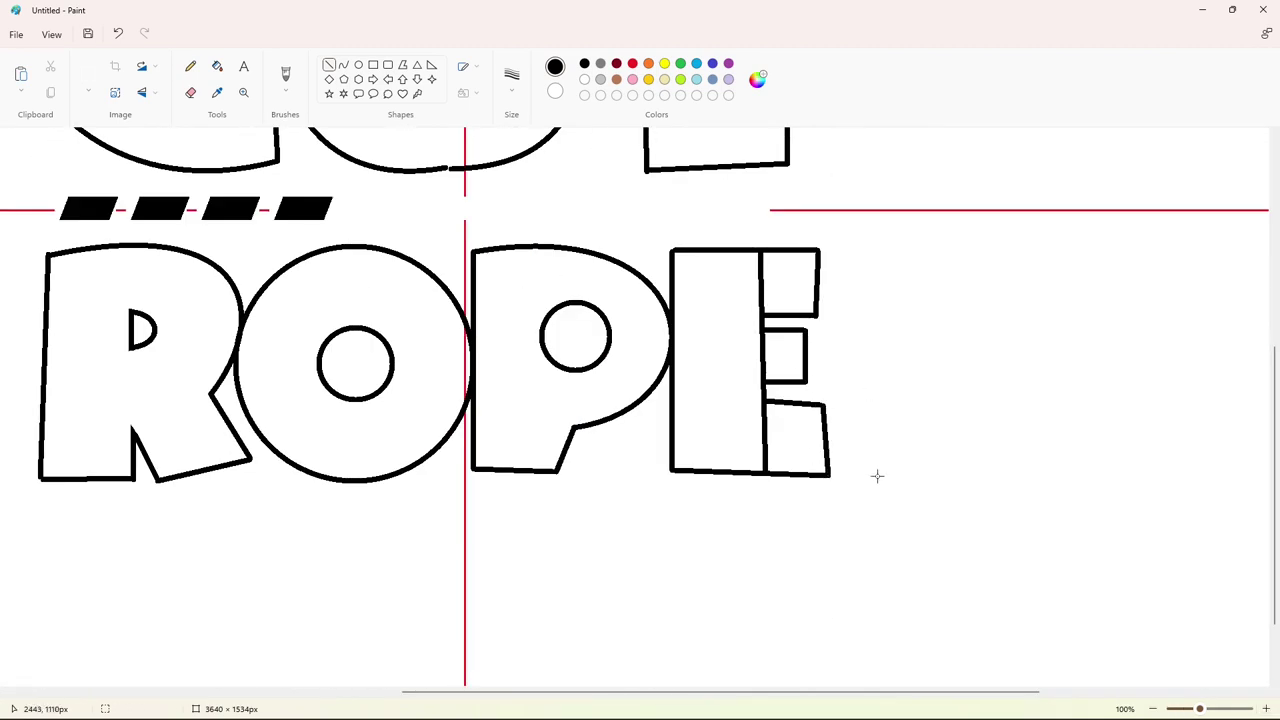
Erase the vertical line where the E's three arms meet its stem with white breaks and white fills.
drag(755, 258, 769, 255)
drag(768, 335, 756, 336)
click(217, 66)
click(761, 285)
click(763, 352)
click(765, 430)
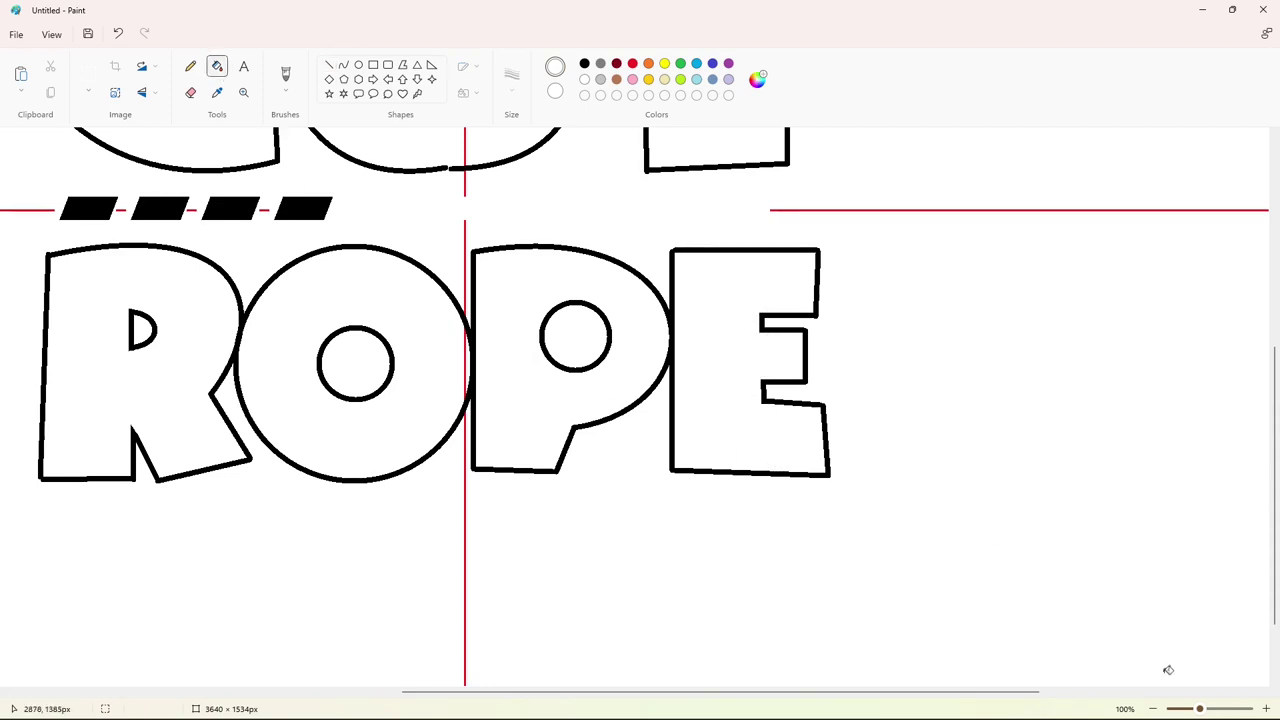
click(1153, 709)
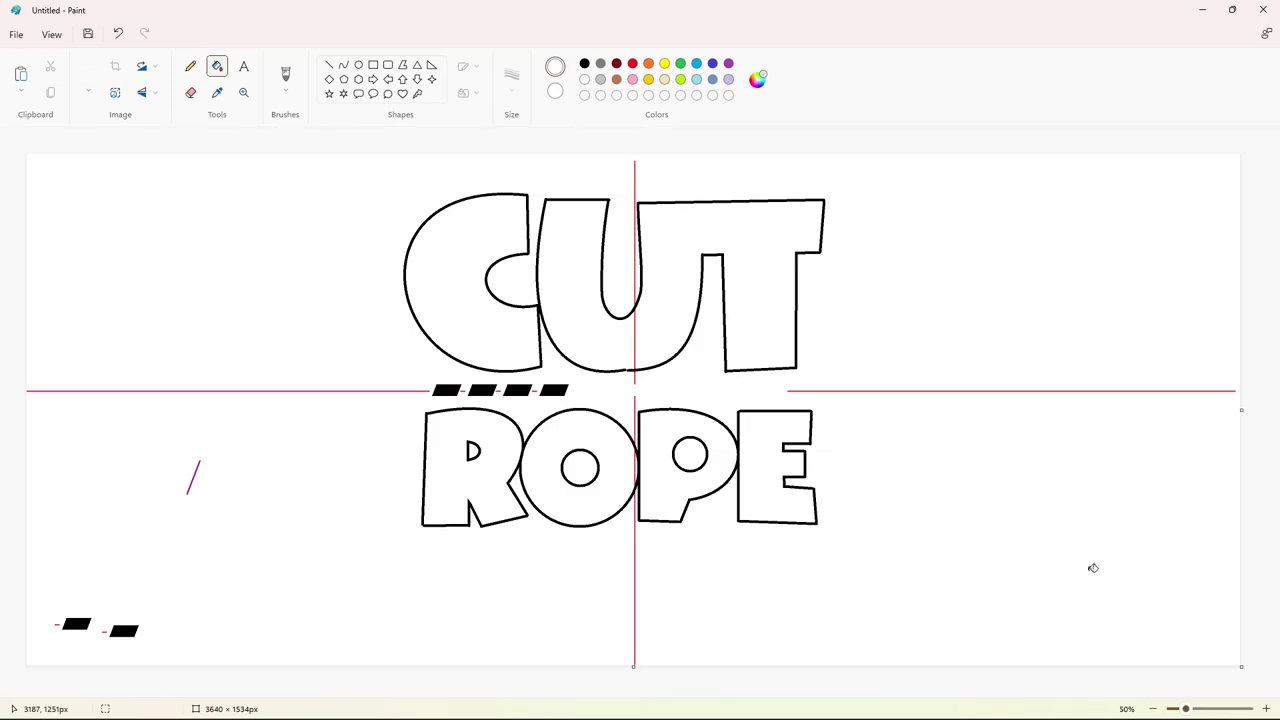
Draw the two stem lines, slanted top and crossbar outline of a small purple t beside the last black block.
click(728, 63)
click(344, 66)
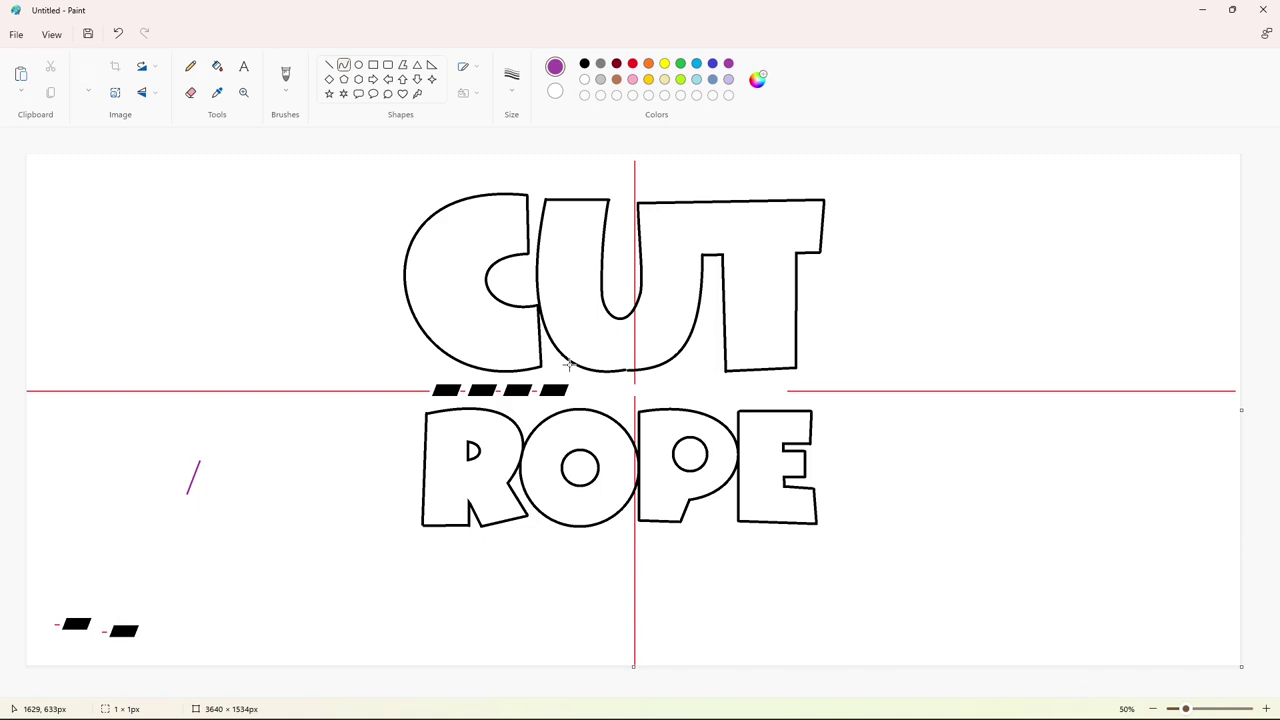
drag(569, 365, 569, 413)
mouse_move(572, 408)
mouse_down()
mouse_move(614, 387)
mouse_move(572, 400)
mouse_move(579, 412)
mouse_move(588, 377)
mouse_up()
key(ctrl+z)
click(329, 66)
click(684, 402)
click(666, 429)
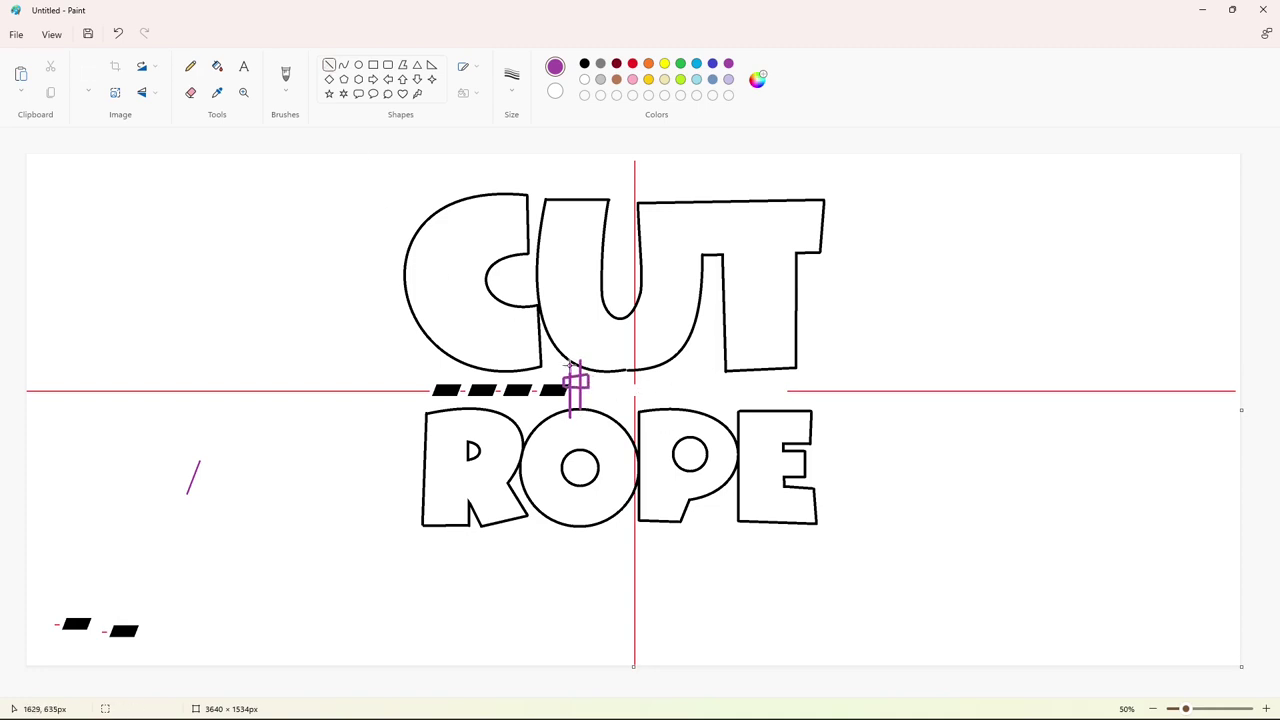
Draw the two purple curves of the t's bottom hook and close its end with a short straight line.
click(343, 65)
mouse_move(570, 419)
mouse_down()
mouse_move(581, 426)
mouse_move(581, 411)
mouse_up()
click(582, 415)
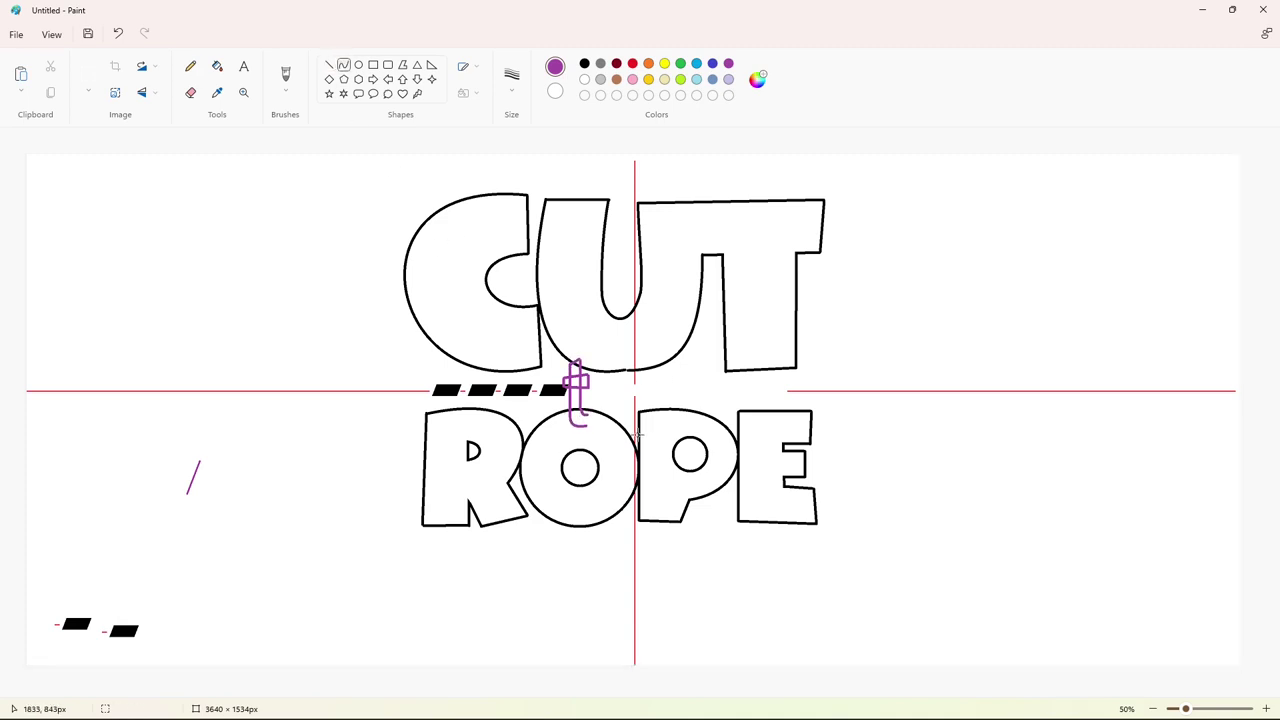
click(1266, 709)
click(329, 65)
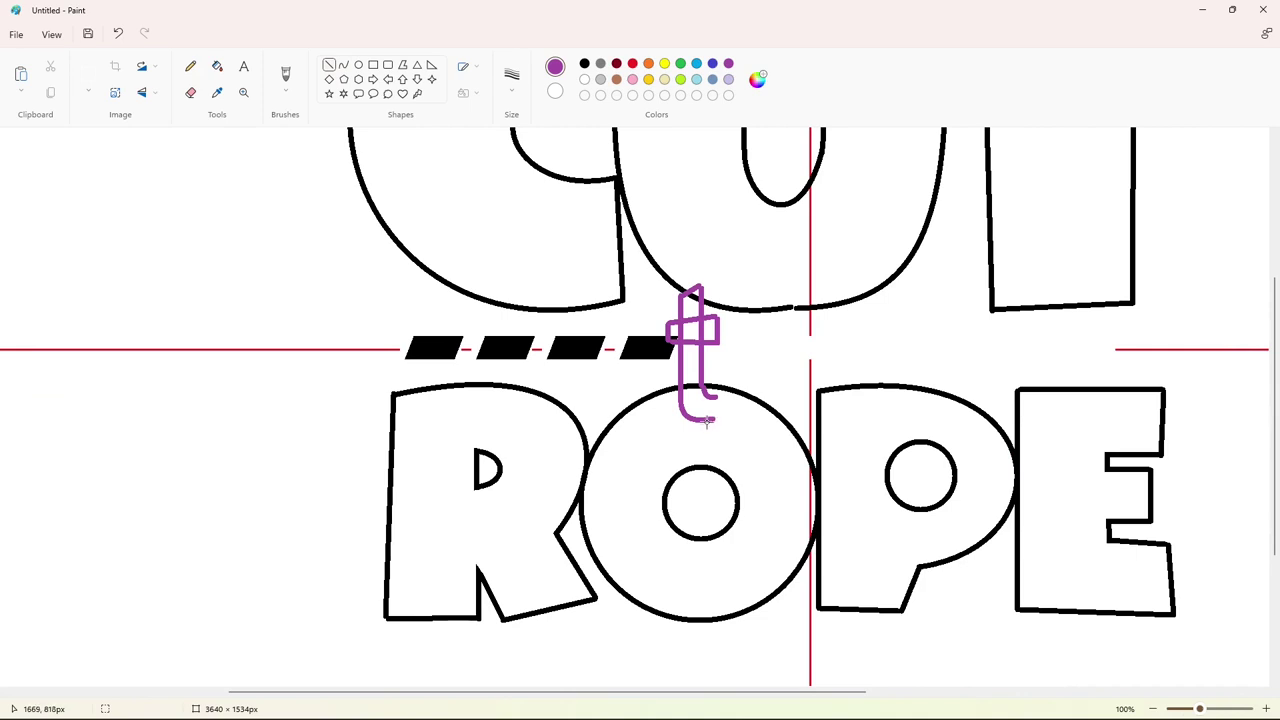
drag(716, 419, 716, 398)
Fill all enclosed sections of the t's stem and crossbar with purple.
click(217, 66)
click(690, 311)
click(697, 293)
click(690, 330)
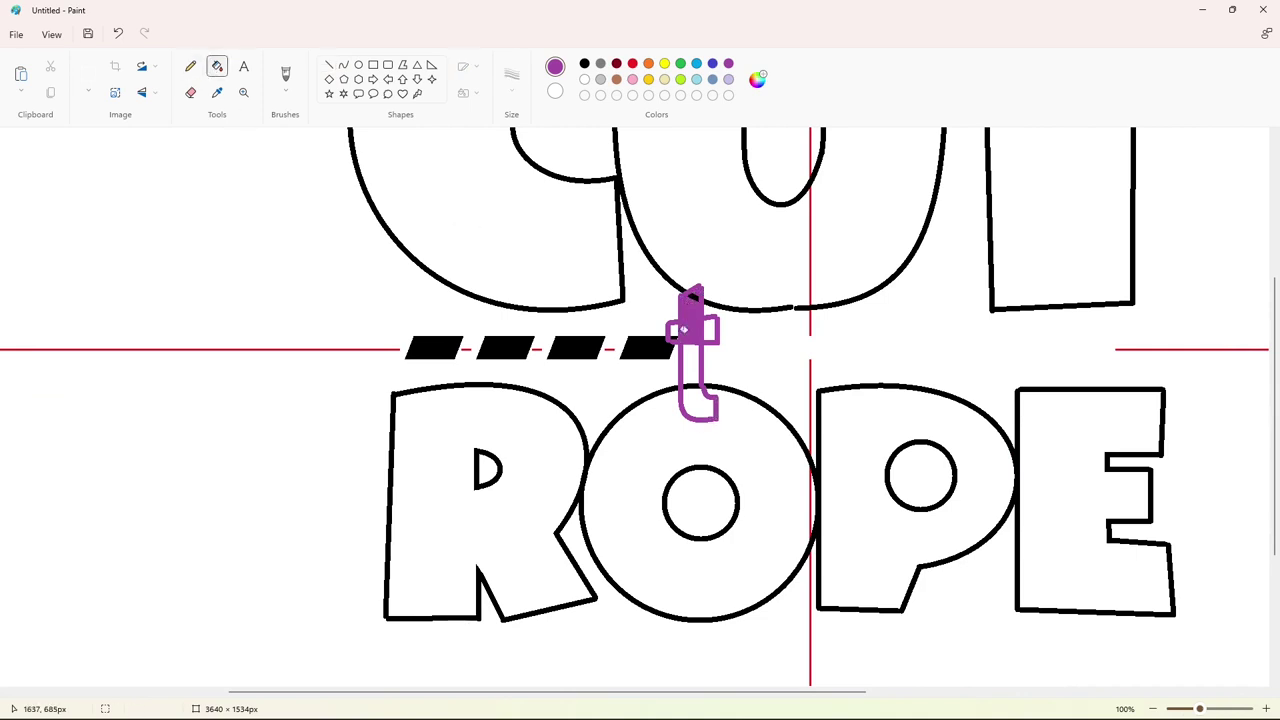
click(674, 332)
click(710, 330)
click(689, 352)
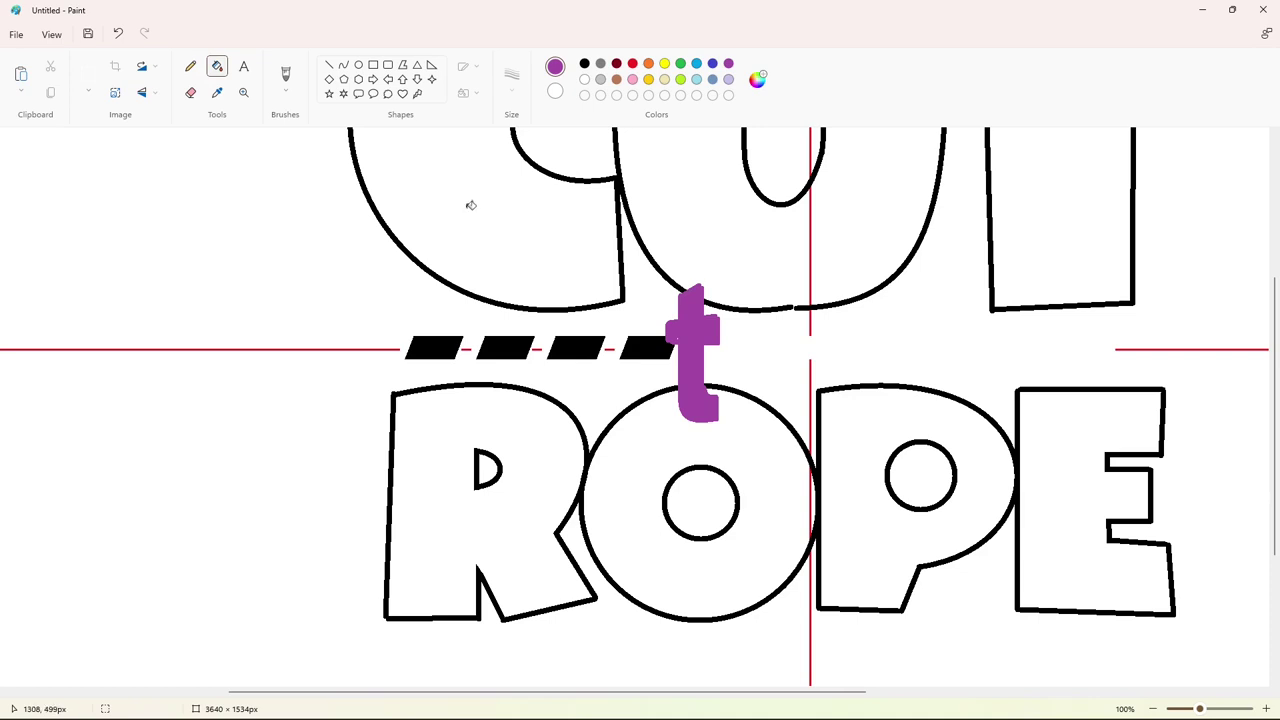
Sharpen the t's slanted top with short purple lines and trim the stray ends with a resized white line.
click(343, 66)
click(190, 66)
click(329, 65)
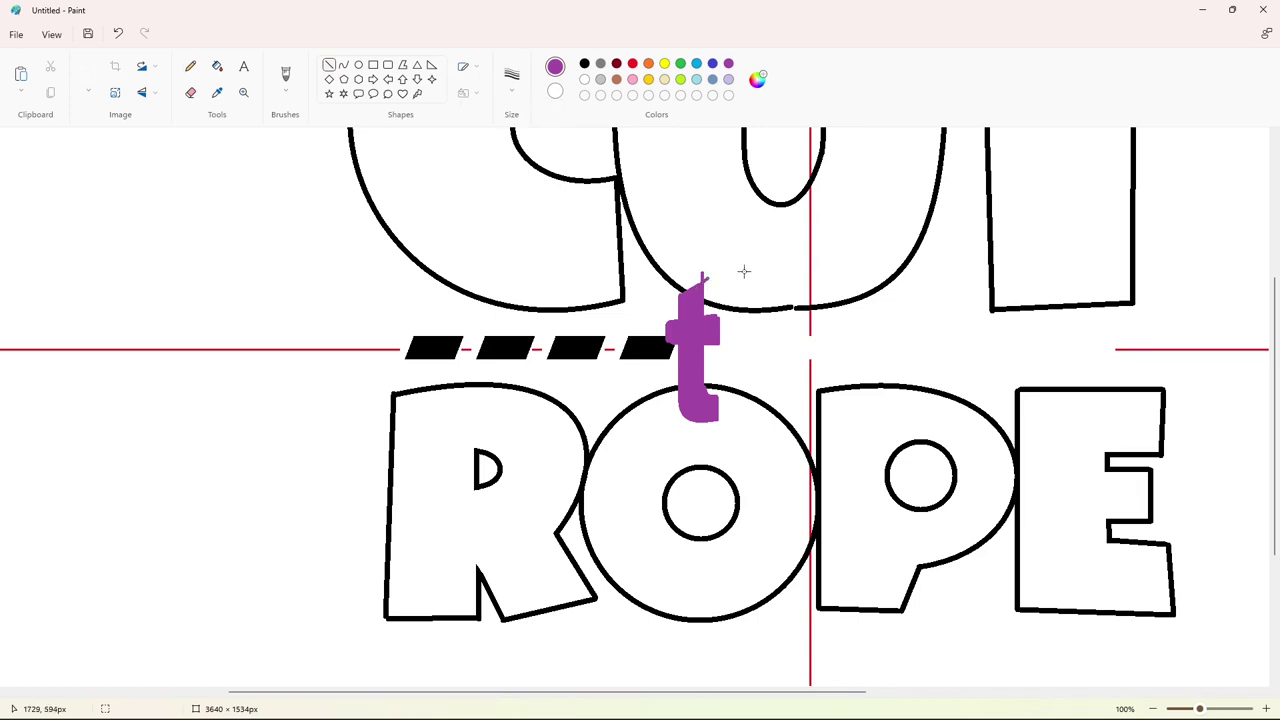
mouse_move(676, 320)
mouse_down()
mouse_move(706, 319)
mouse_move(707, 273)
mouse_up()
click(512, 79)
click(523, 206)
click(585, 79)
scroll(968, 586, down, 1)
Outline the arch and right leg of a small h beside the t with purple curves and straight lines.
click(344, 65)
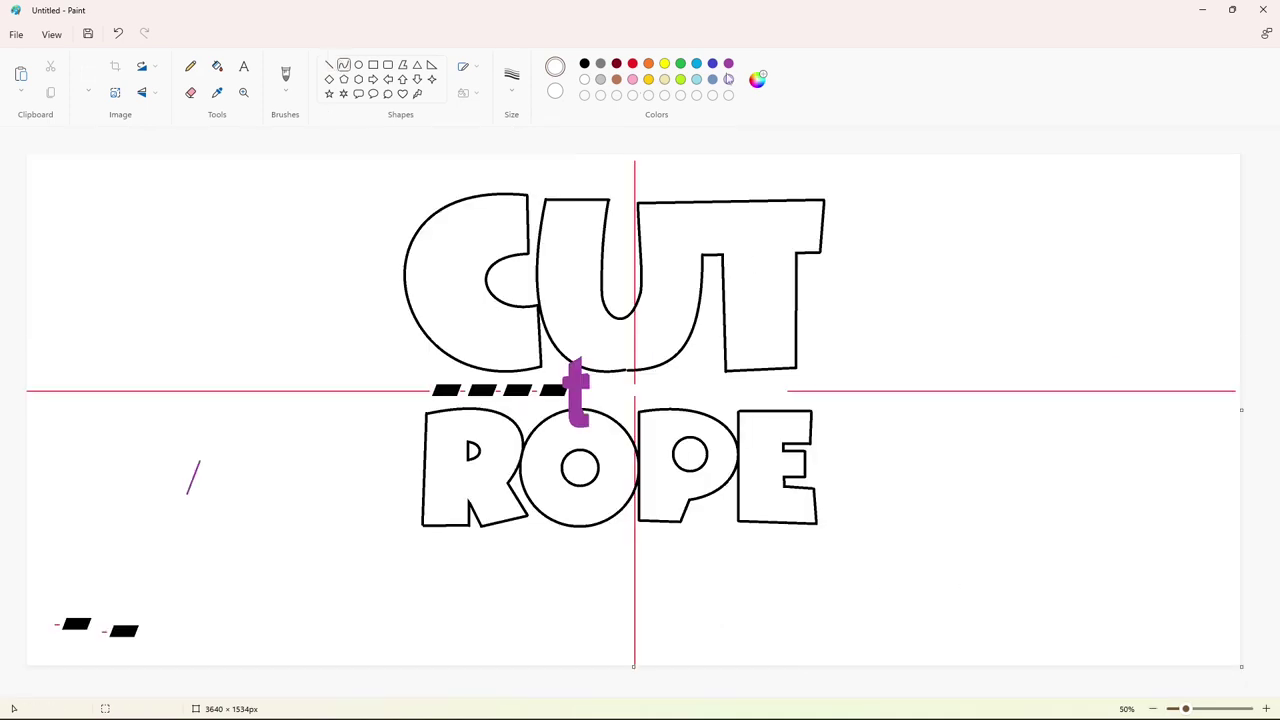
click(729, 63)
click(518, 88)
click(524, 198)
mouse_move(605, 378)
mouse_down()
mouse_move(622, 381)
mouse_move(619, 396)
mouse_up()
click(704, 390)
drag(613, 392, 614, 388)
click(677, 390)
click(604, 393)
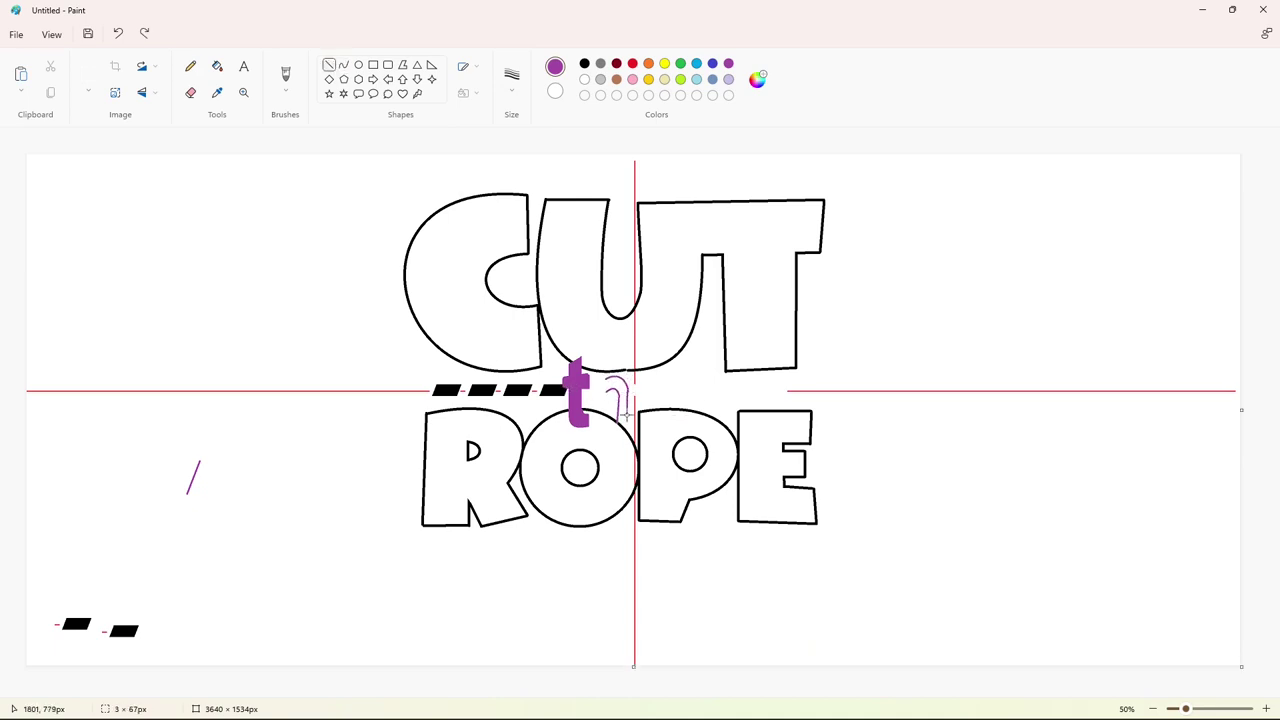
drag(626, 415, 626, 423)
click(707, 422)
Close the bottom of the h's right leg with a short line and fill the arch with purple.
scroll(871, 657, up, 1)
scroll(868, 640, down, 3)
scroll(774, 343, right, 3)
scroll(774, 343, up, 1)
drag(723, 414, 741, 414)
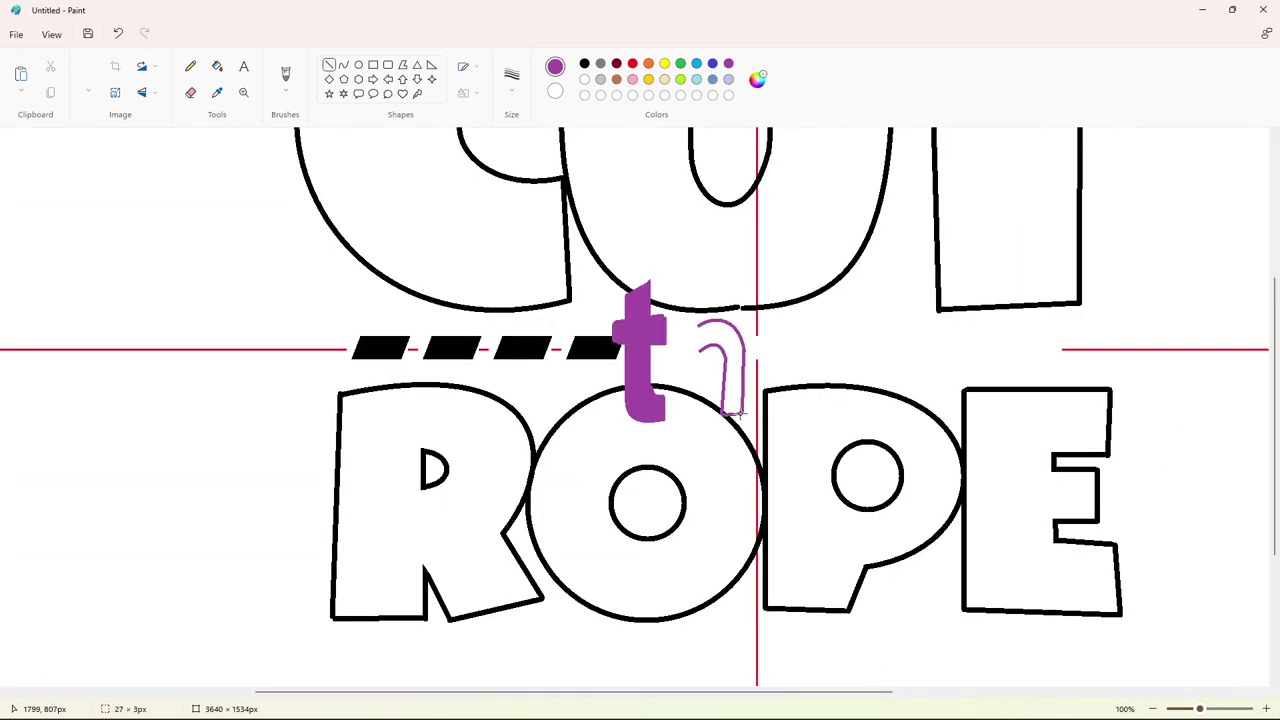
click(217, 66)
click(737, 397)
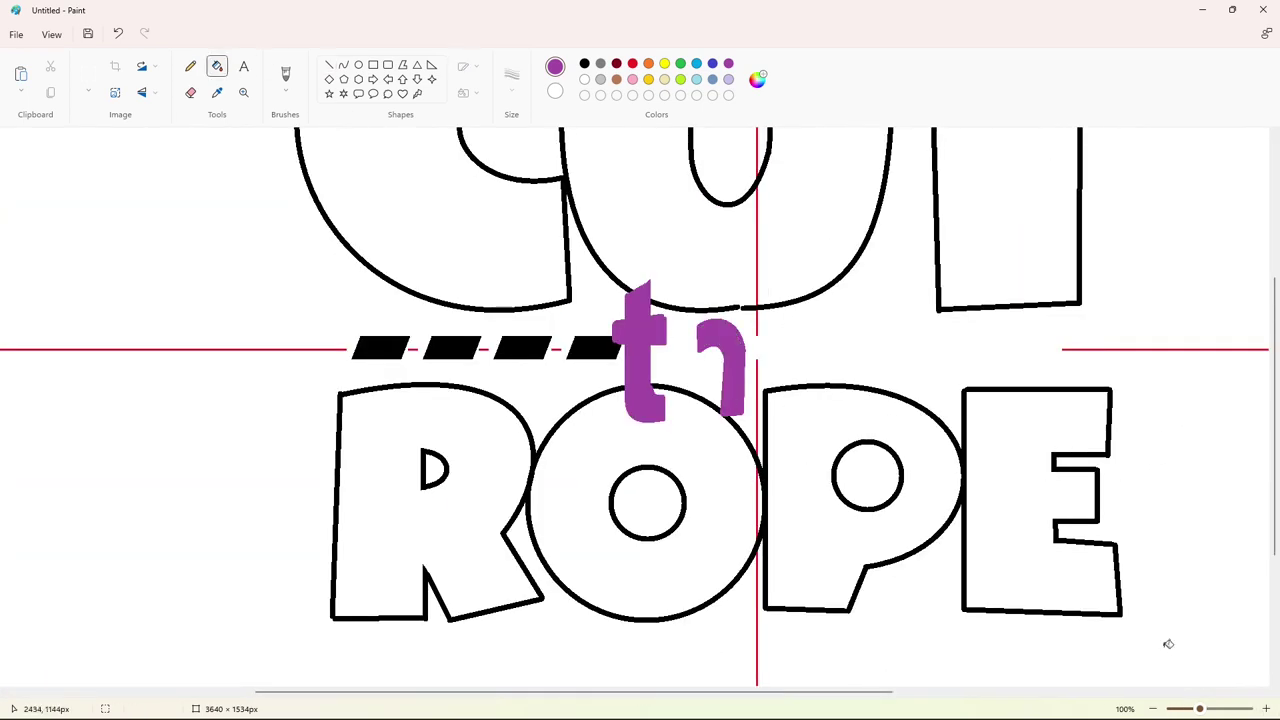
Draw a small purple e beside the h's arch, with its curved outer outline, middle bar and lower inner curve.
scroll(1168, 644, down, 2)
click(344, 65)
mouse_move(672, 402)
mouse_down()
mouse_move(636, 404)
mouse_move(642, 369)
mouse_move(630, 408)
mouse_move(669, 442)
mouse_move(716, 436)
mouse_move(651, 405)
mouse_up()
click(329, 65)
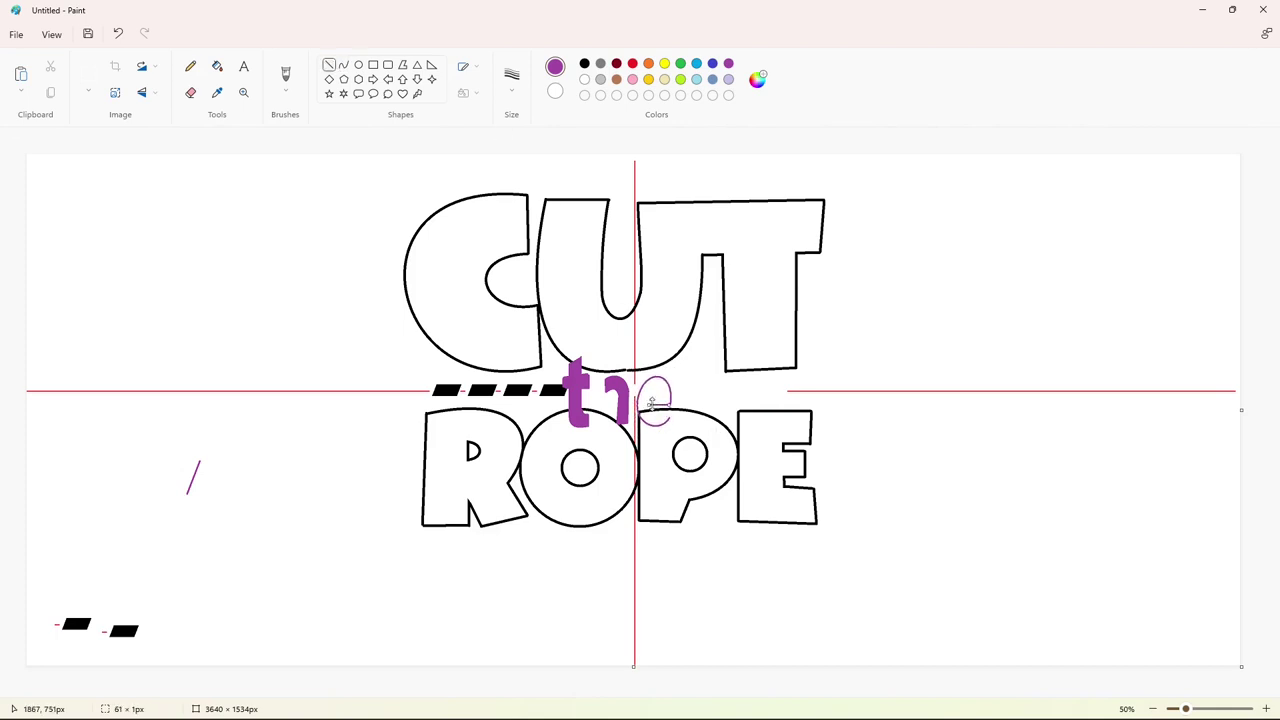
click(704, 400)
click(343, 67)
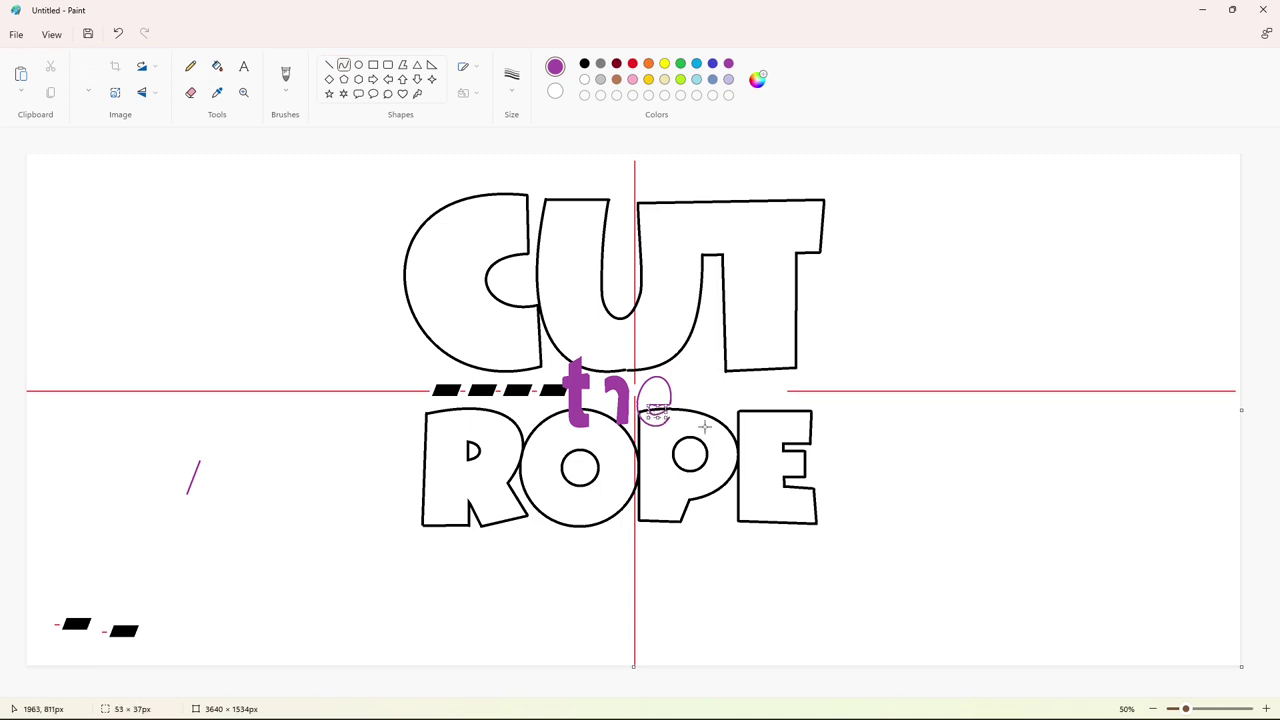
Draw the e's small triangular hole with short purple lines, undoing the misplaced stroke.
click(329, 65)
drag(649, 395, 655, 395)
scroll(655, 395, up, 1)
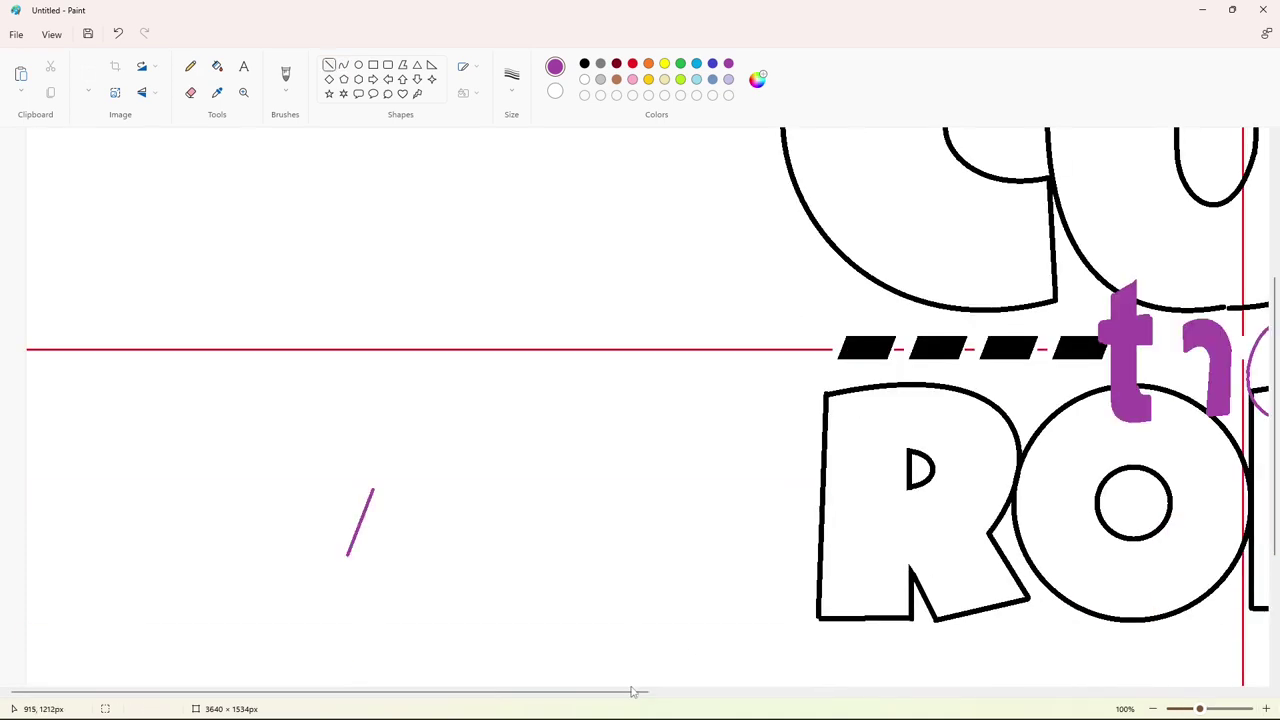
drag(792, 358, 795, 333)
drag(849, 349, 425, 134)
key(ctrl+z)
click(329, 65)
scroll(819, 410, up, 3)
scroll(819, 410, down, 3)
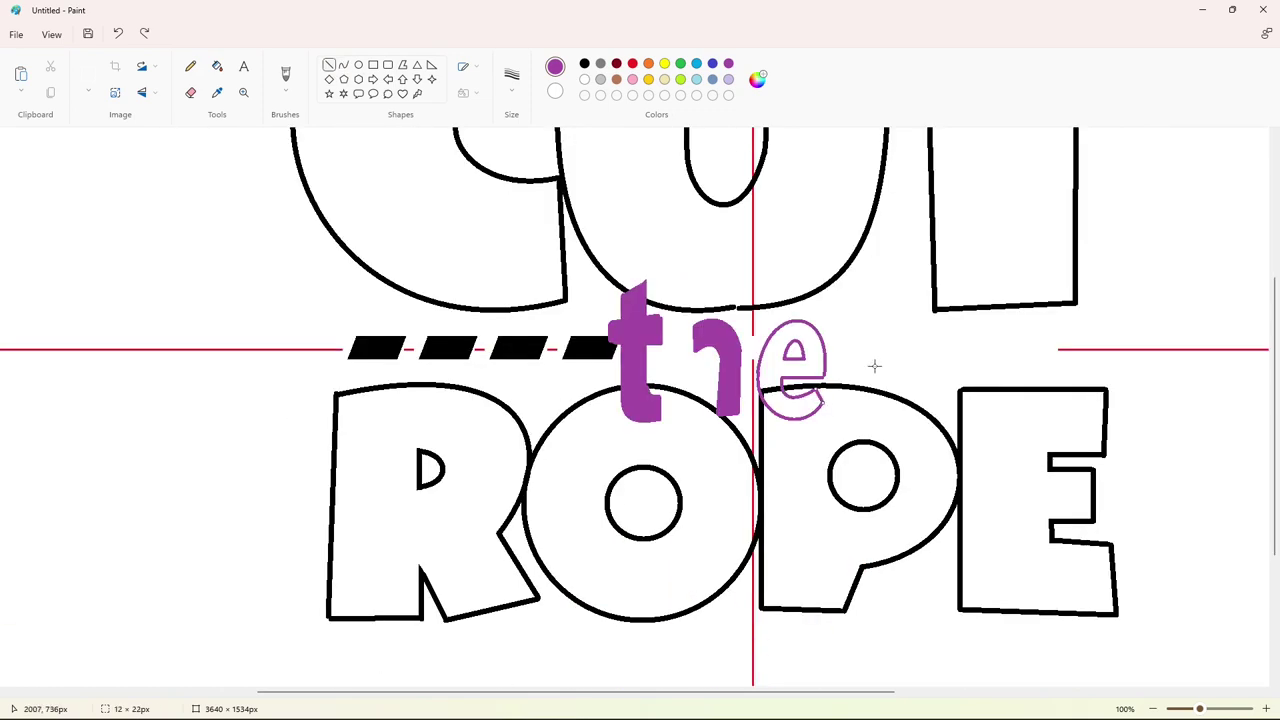
Fill the upper and lower parts of the e with purple.
click(217, 66)
click(780, 340)
click(790, 405)
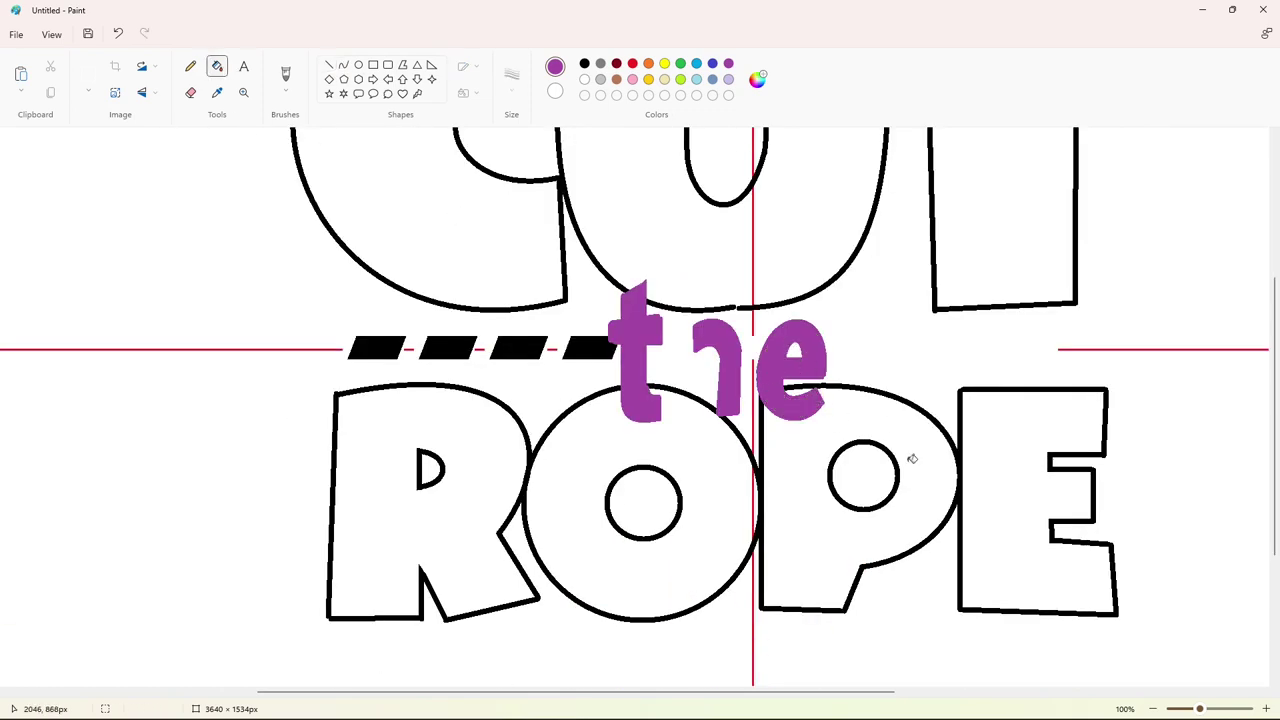
scroll(1104, 602, down, 2)
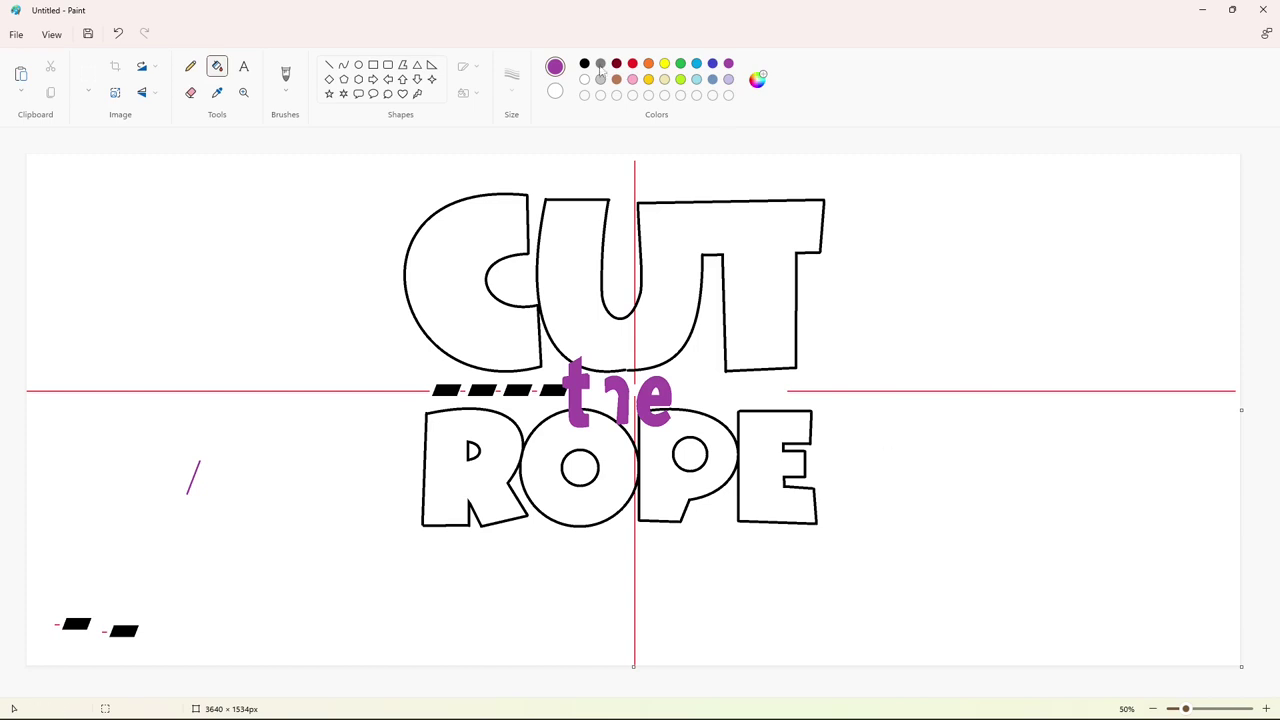
Draw a black curve arching across the inner bottom of the U to form a small round shape.
click(584, 63)
click(344, 66)
drag(602, 295, 637, 298)
click(606, 278)
click(636, 277)
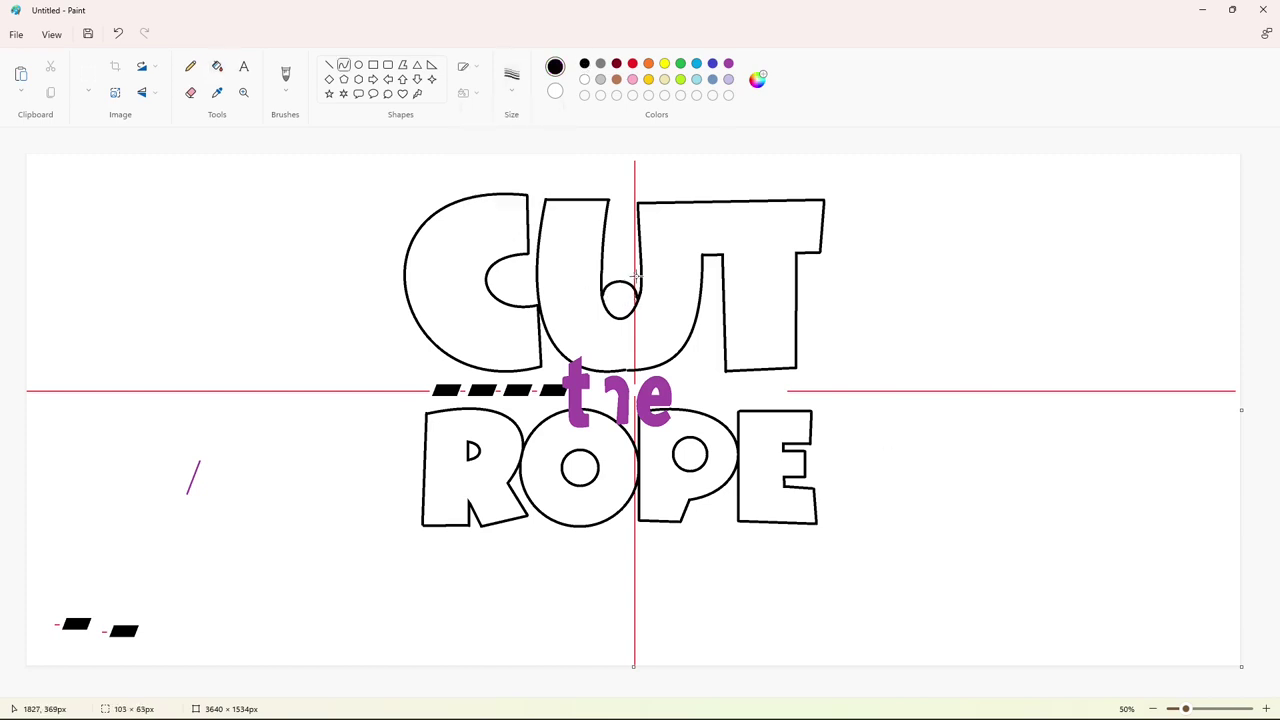
click(744, 297)
Draw an indigo arch inside the small circle in the U as the rope's top end, undoing the misplaced line below it.
click(711, 65)
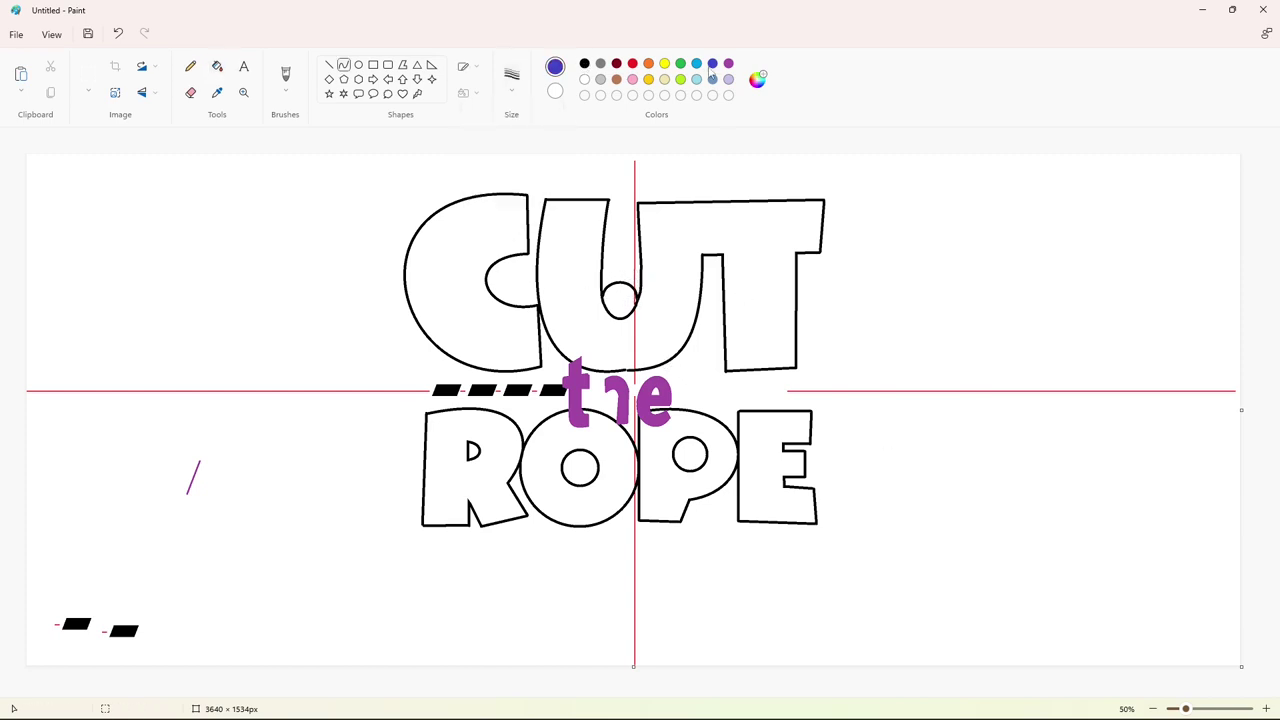
drag(628, 305, 600, 315)
mouse_move(617, 311)
mouse_down()
mouse_move(618, 292)
mouse_move(595, 429)
mouse_up()
click(329, 65)
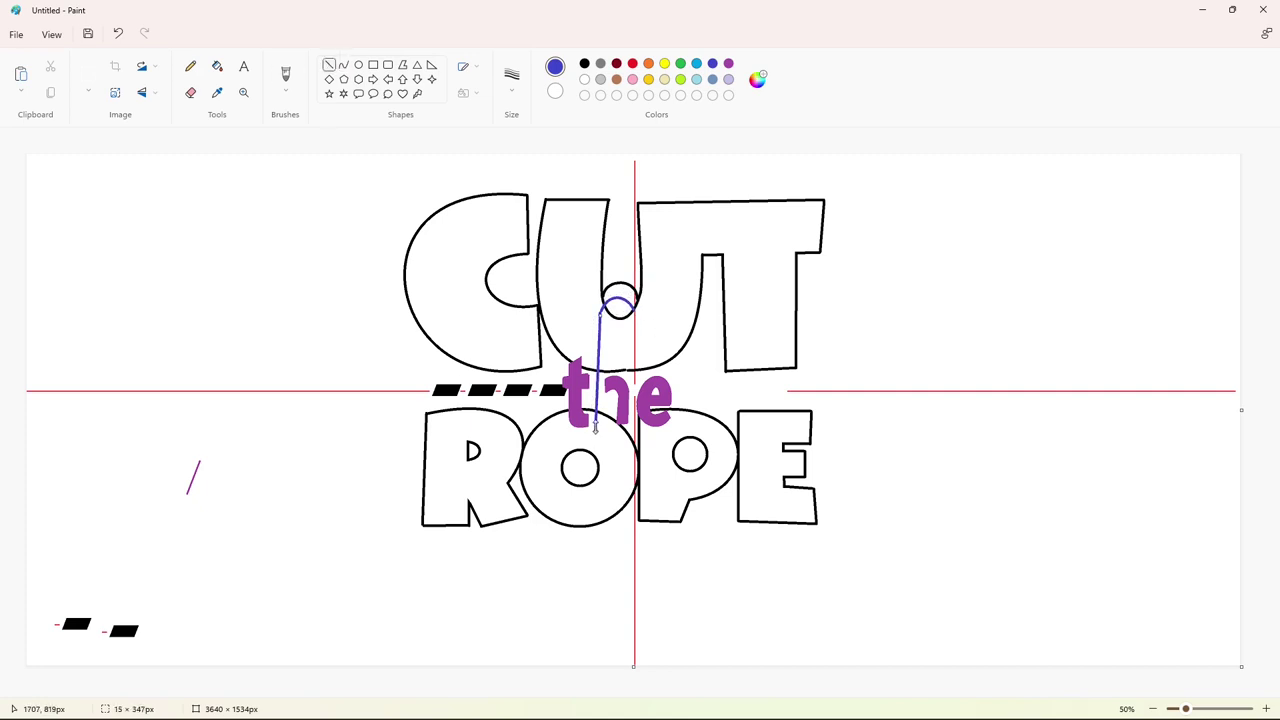
key(ctrl+z)
Draw two parallel indigo curves from the arch down through the word "the" to the O as the rope's sides.
click(342, 66)
mouse_move(600, 315)
mouse_down()
mouse_move(585, 387)
mouse_move(594, 436)
mouse_move(594, 344)
mouse_move(604, 436)
mouse_up()
click(594, 395)
drag(615, 338, 604, 327)
click(604, 373)
drag(604, 373, 608, 371)
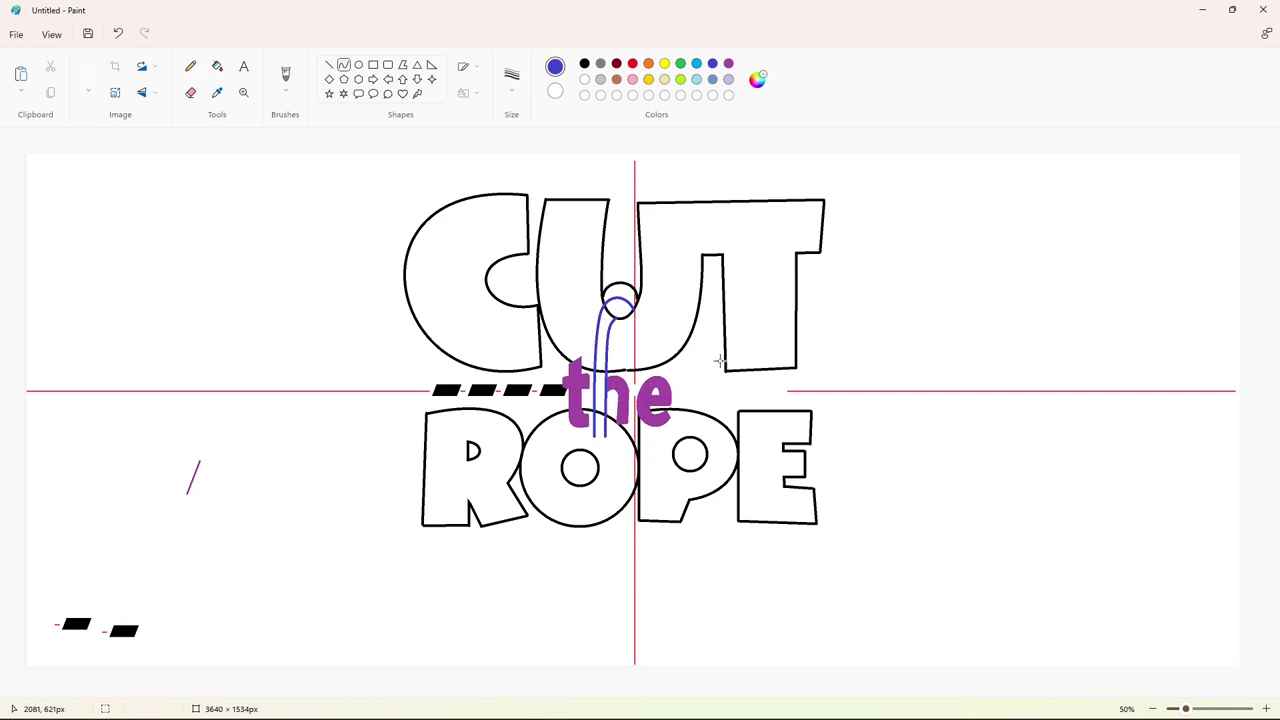
Draw the rope's curved lower end into the O's hole and fill the rope with indigo.
drag(594, 436, 568, 457)
click(592, 444)
drag(590, 450, 596, 468)
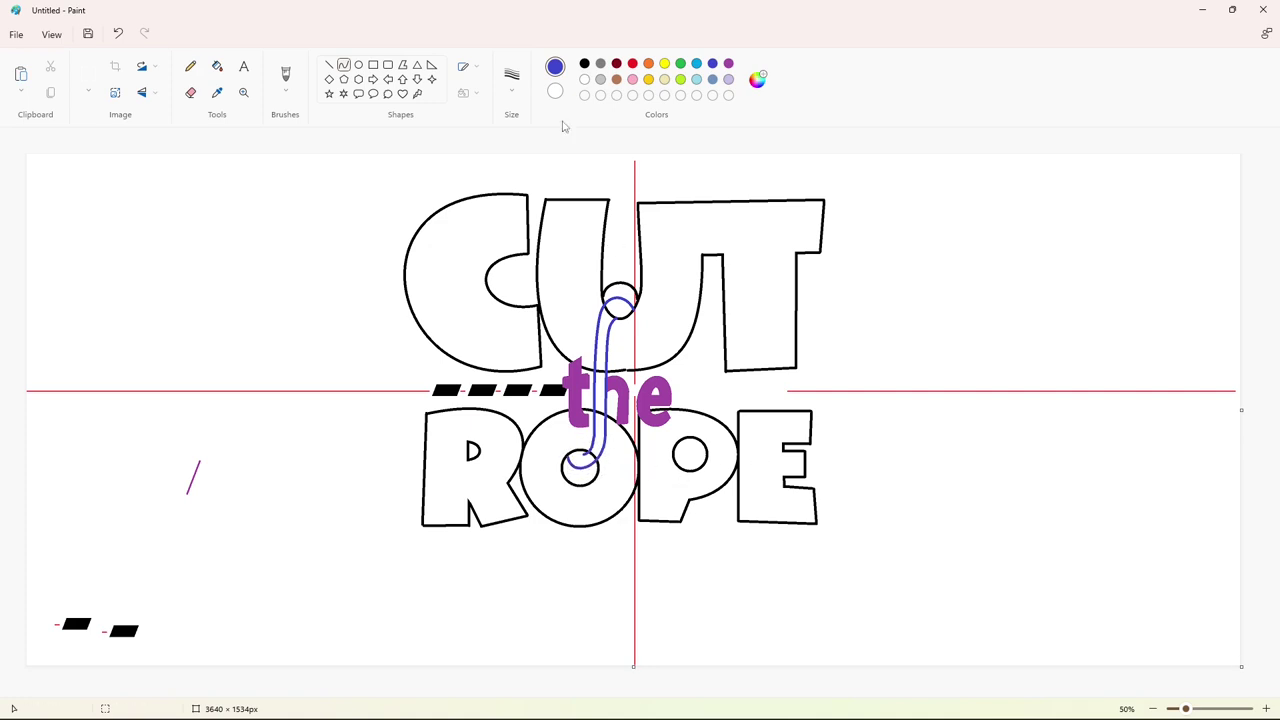
click(217, 66)
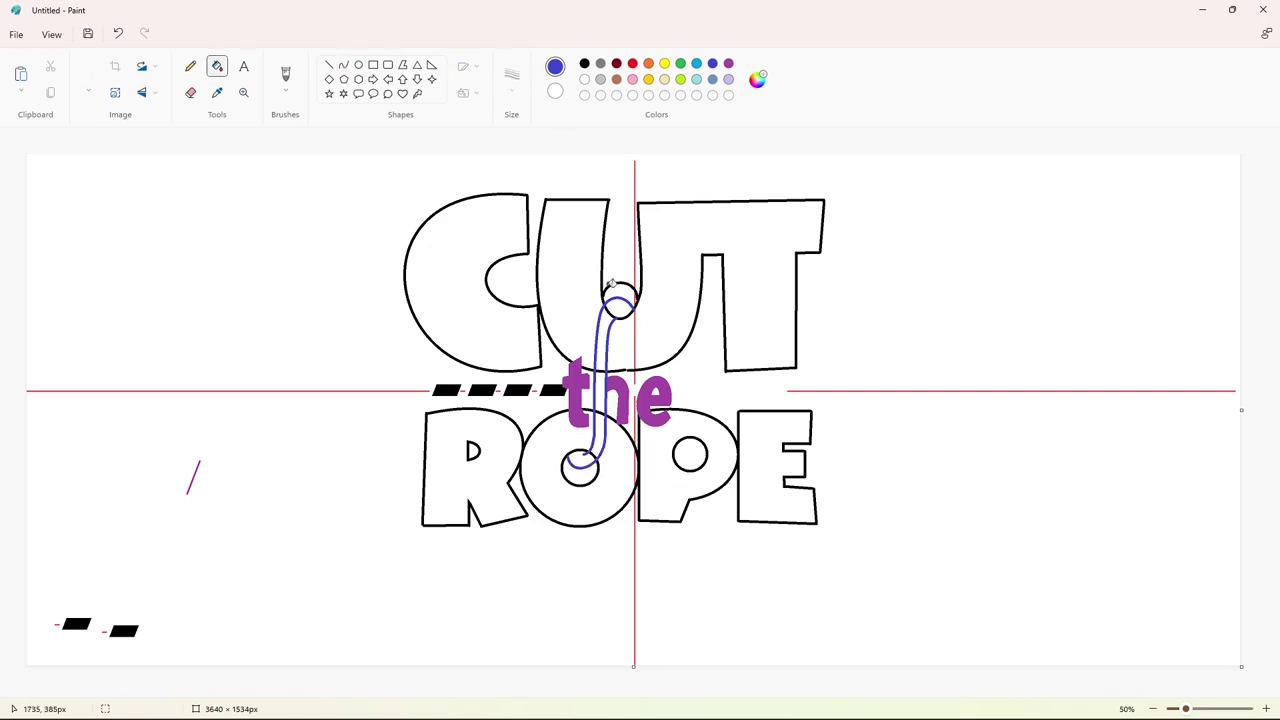
click(622, 306)
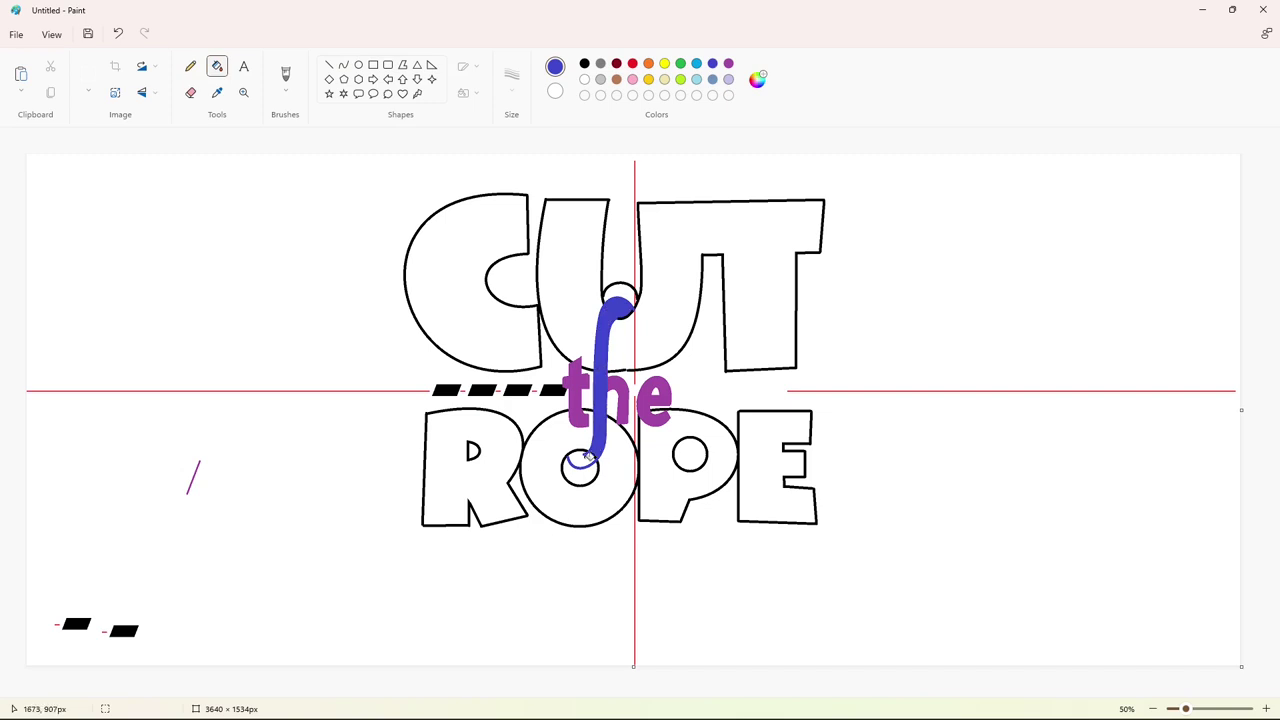
Draw curved green stripes across the upper part of the indigo rope.
click(680, 63)
click(344, 65)
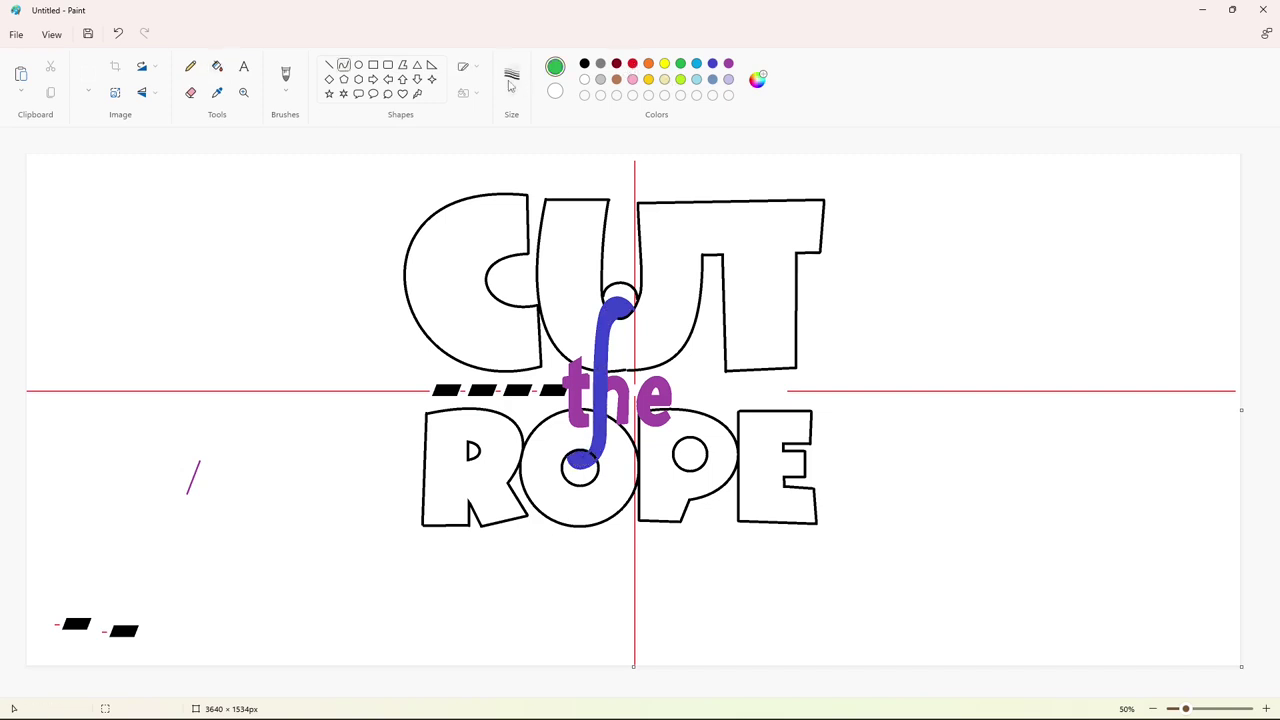
mouse_move(613, 319)
mouse_down()
mouse_move(622, 309)
mouse_move(616, 318)
mouse_up()
drag(606, 323, 607, 343)
click(645, 328)
drag(602, 350, 606, 370)
click(646, 344)
Draw slanted green stripe lines across the lower part of the rope.
click(330, 65)
mouse_move(594, 416)
mouse_down()
mouse_move(607, 396)
mouse_move(607, 427)
mouse_up()
click(658, 390)
click(344, 66)
click(217, 66)
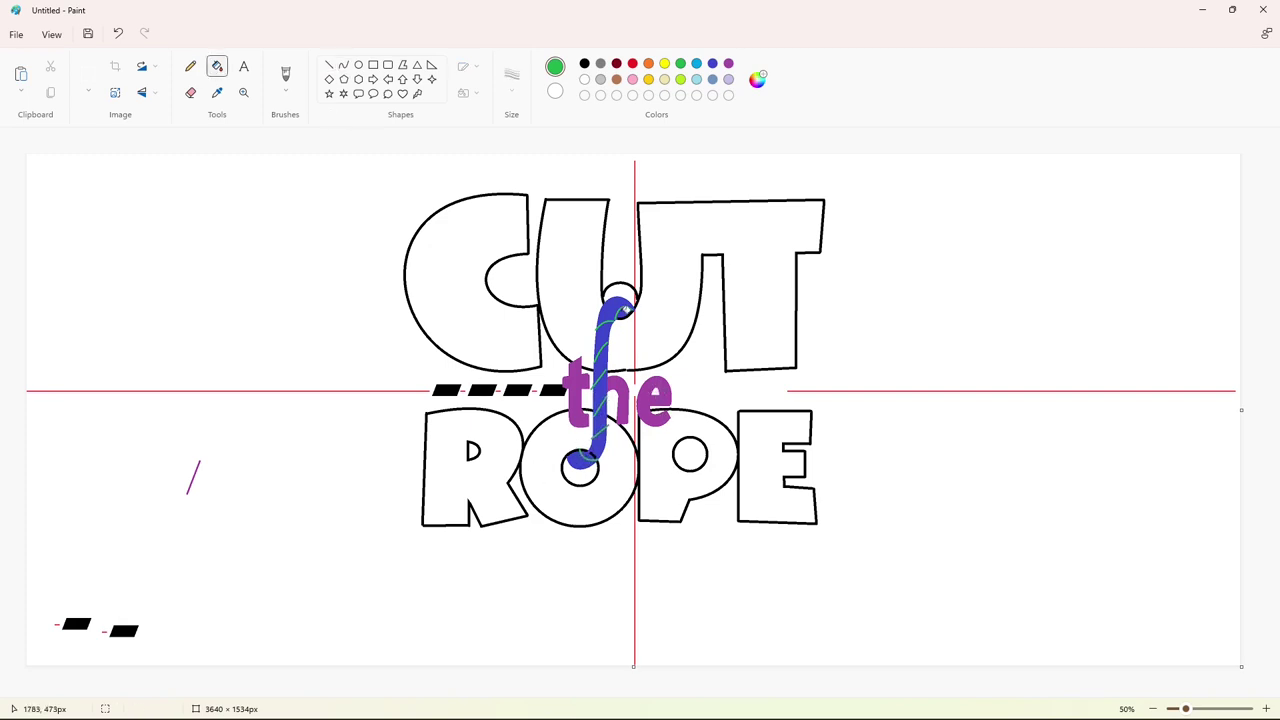
click(610, 352)
key(ctrl+z)
Extend a green stripe line with a short stroke to the rope's right edge to close its gap.
click(1266, 709)
scroll(950, 600, down, 5)
drag(635, 691, 881, 688)
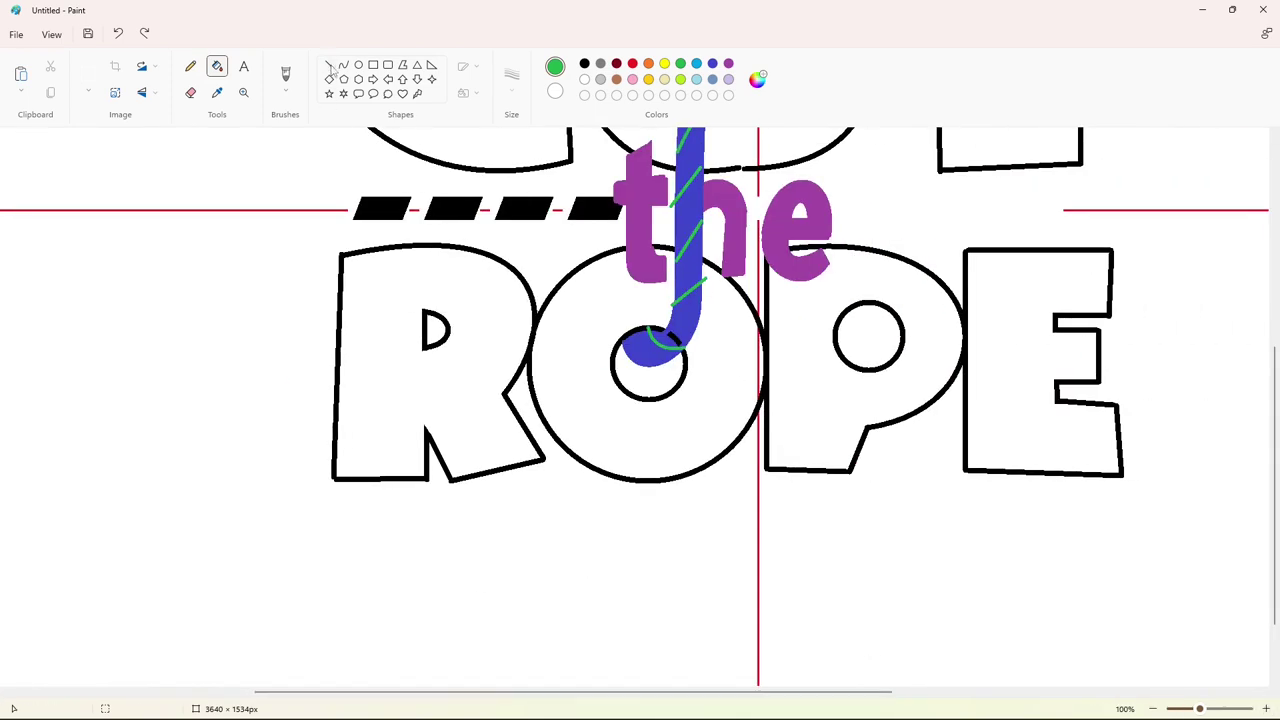
click(329, 65)
drag(701, 168, 707, 162)
click(743, 163)
Fill alternate sections of the rope with green, undoing the fill that spreads across two sections.
click(217, 66)
scroll(700, 236, up, 2)
click(692, 228)
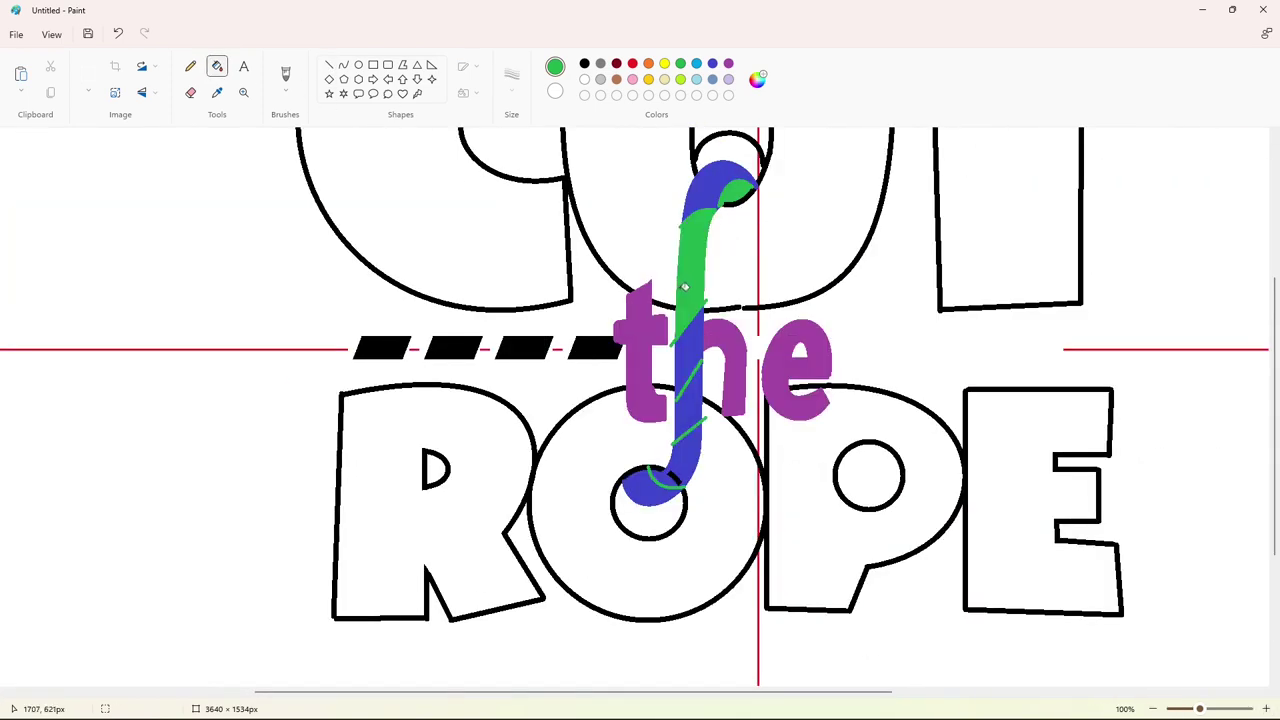
key(ctrl+z)
click(688, 350)
click(680, 458)
click(329, 65)
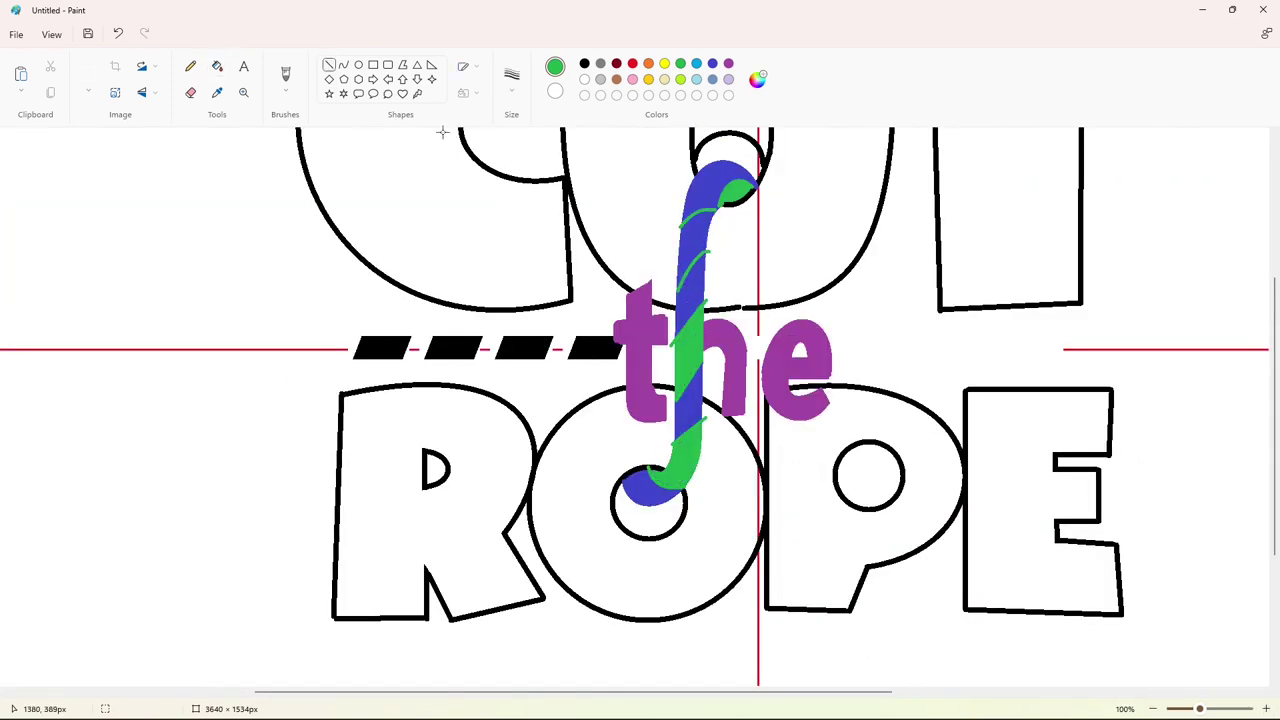
click(217, 66)
click(697, 252)
Touch up the black outline of the U's small circle beside the rope's top end with a short line.
scroll(720, 277, up, 3)
click(329, 65)
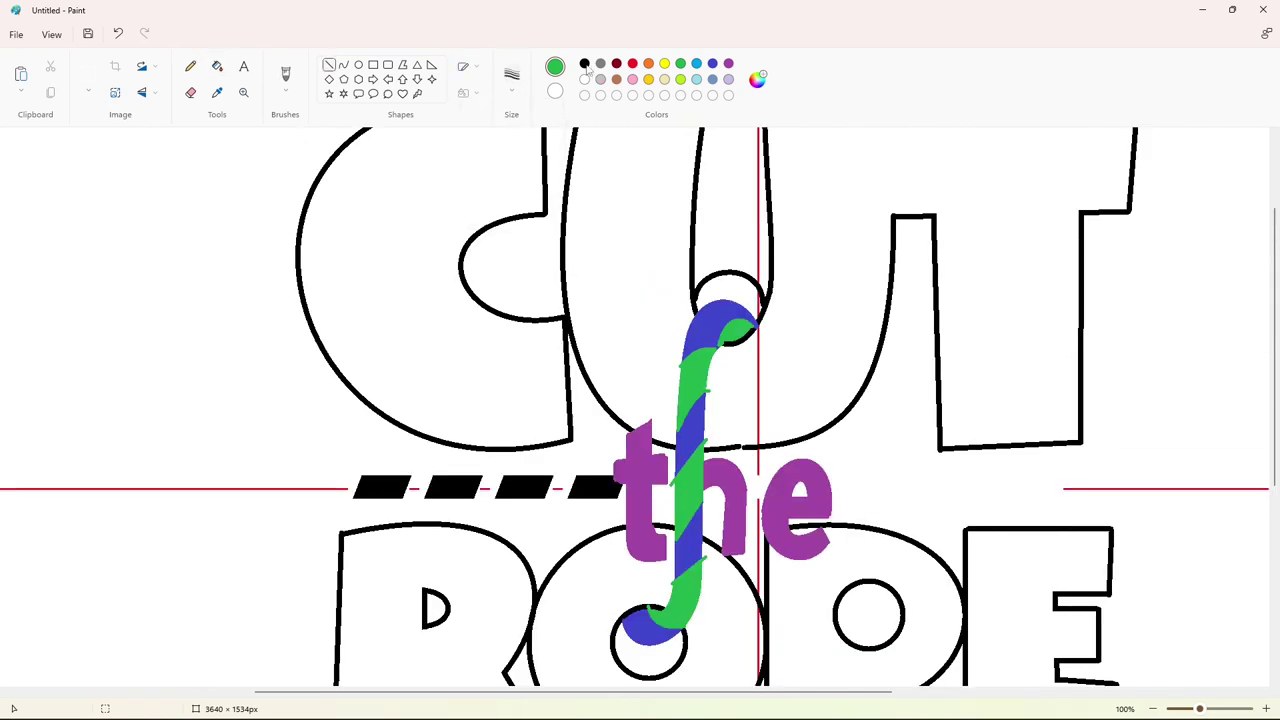
click(584, 63)
drag(752, 330, 760, 320)
scroll(727, 361, down, 3)
scroll(727, 361, up, 3)
Cover the green stripe ends sticking out beyond the rope's edges with short white lines.
drag(676, 368, 681, 355)
click(585, 81)
scroll(768, 362, down, 3)
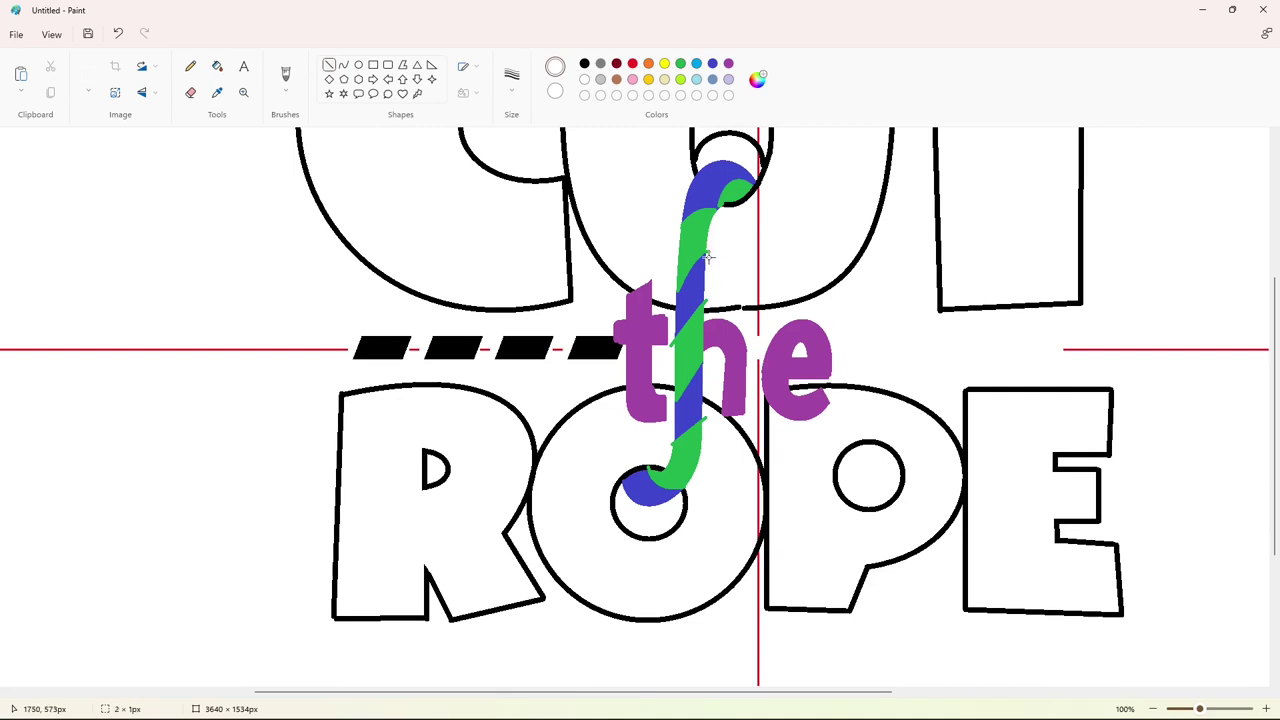
drag(706, 306, 709, 288)
scroll(672, 341, down, 3)
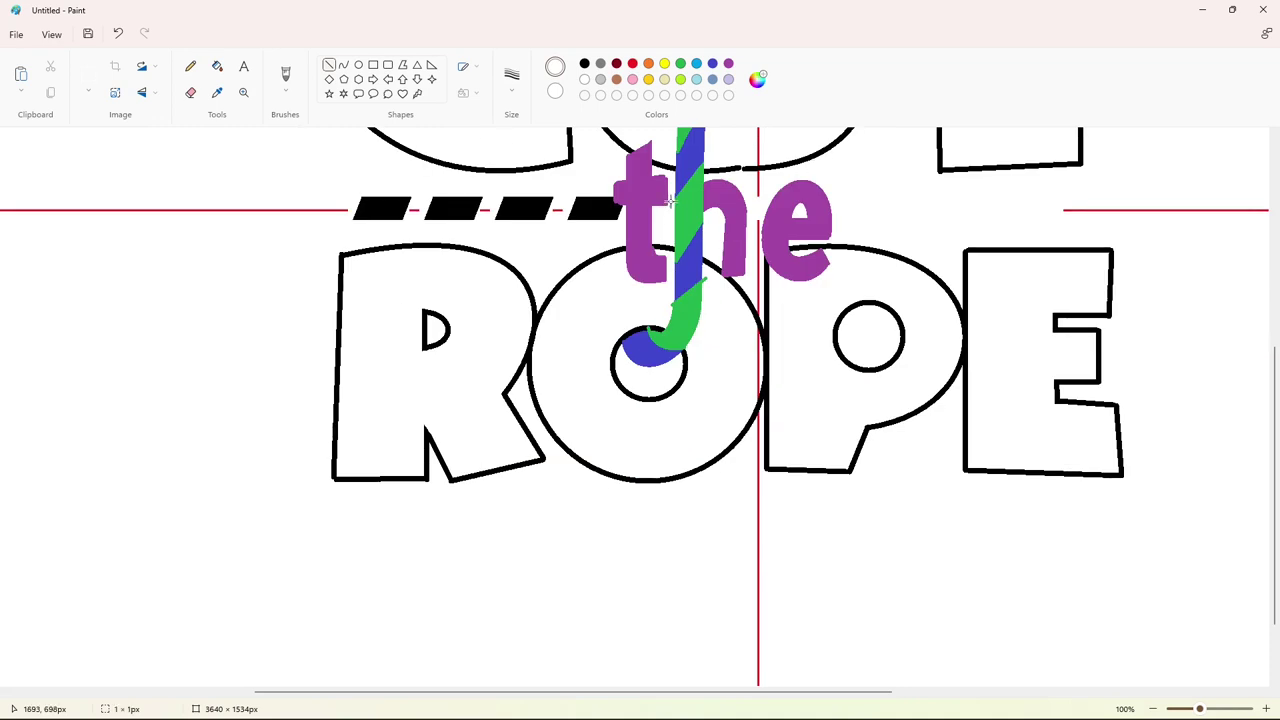
drag(671, 308, 659, 295)
click(724, 288)
Fill the leftover red dashes beside the two spare black blocks with white.
click(586, 65)
scroll(715, 343, up, 3)
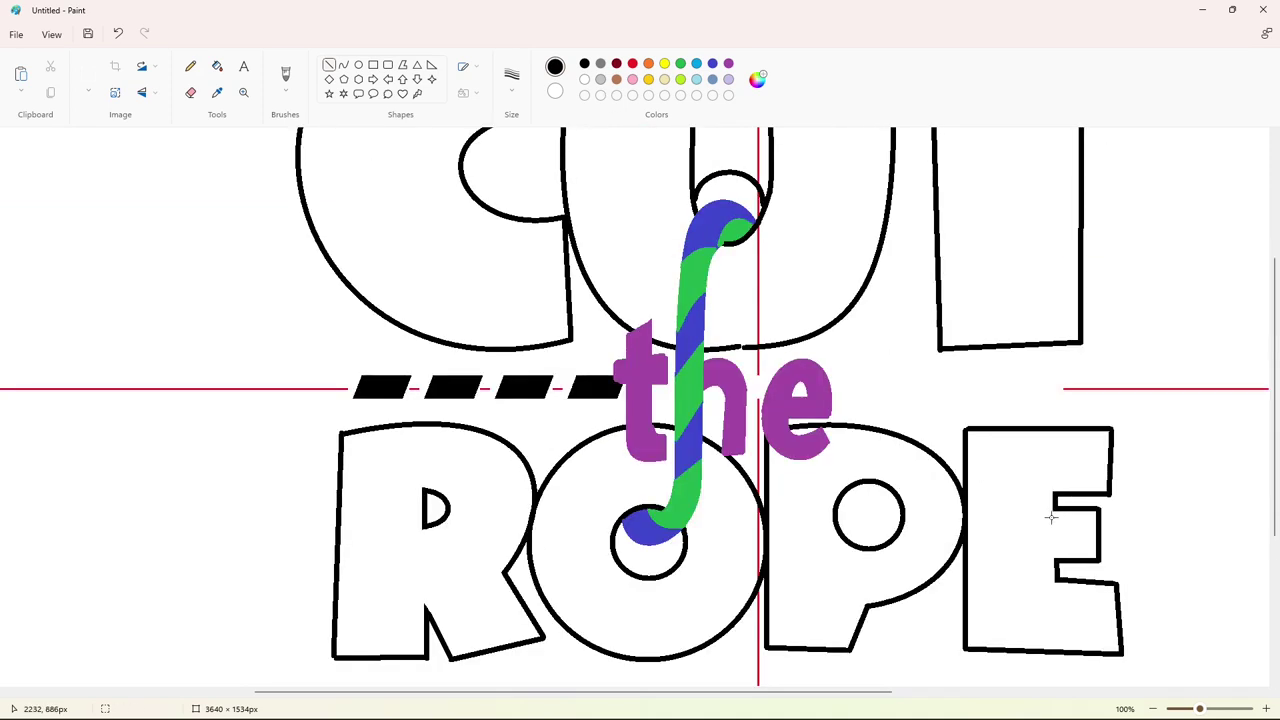
click(1152, 708)
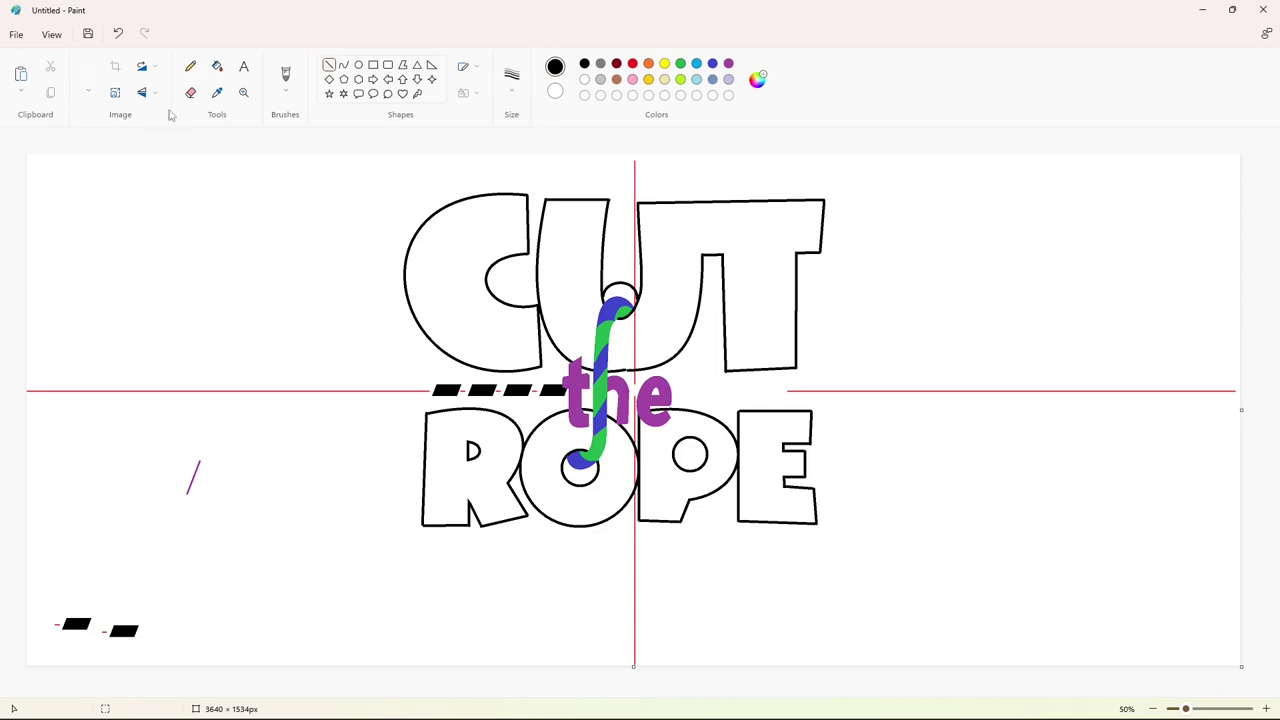
click(217, 66)
scroll(57, 623, up, 1)
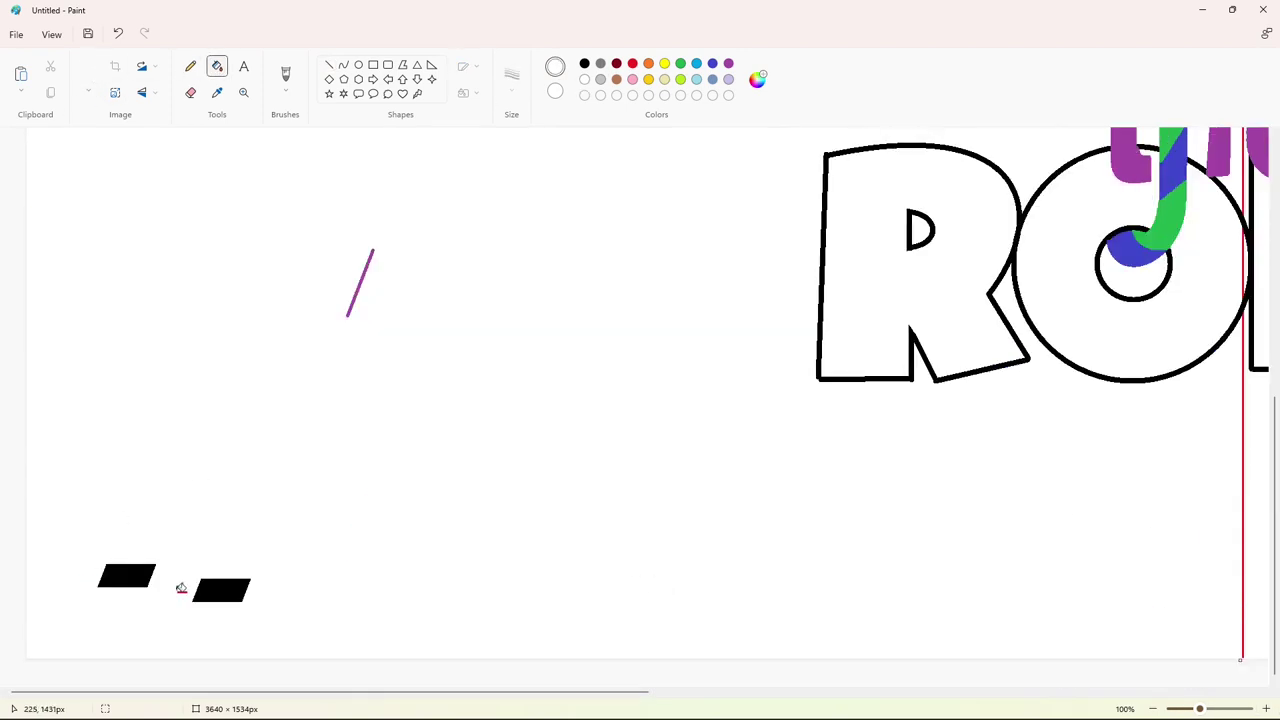
Copy a spare slanted black block and place the copy on the red line just right of the word "the".
click(88, 78)
drag(49, 491, 171, 640)
key(ctrl+c)
key(ctrl+v)
click(1152, 708)
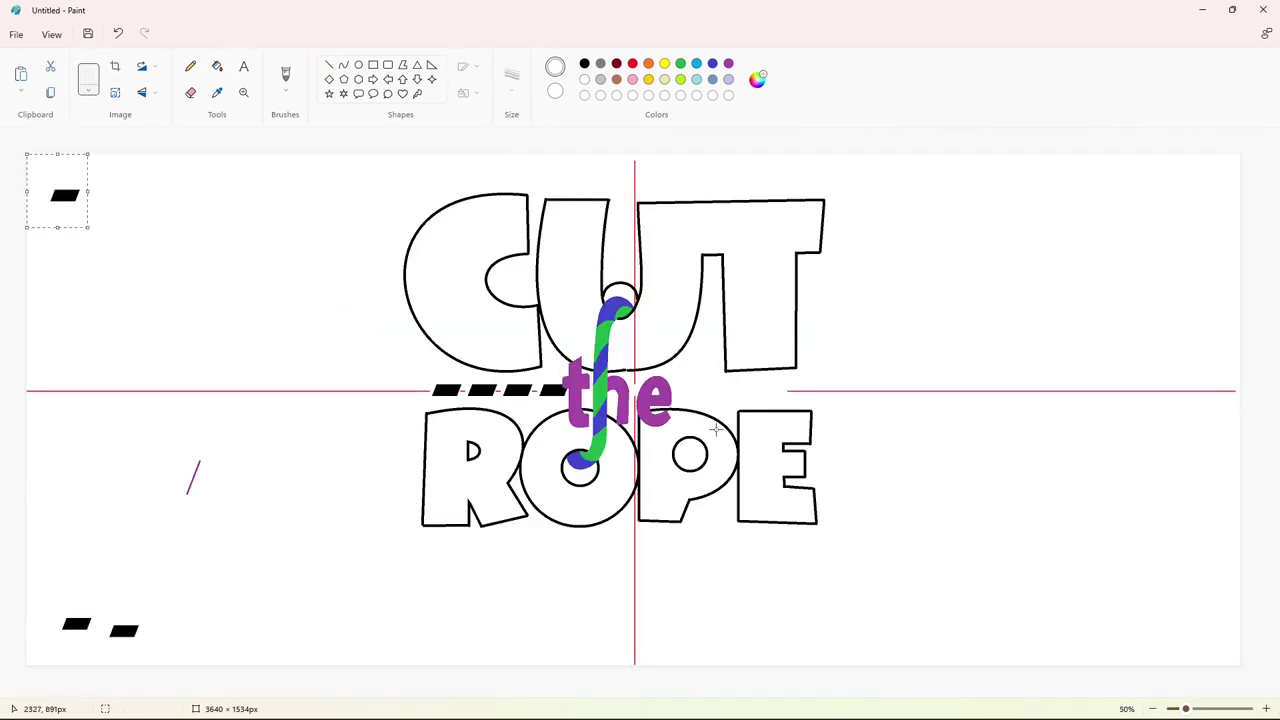
drag(62, 192, 500, 388)
key(Right)
key(Right)
key(Right)
key(Right)
key(Right)
key(Right)
key(Right)
key(Right)
key(Right)
key(Right)
key(Right)
key(Right)
key(Right)
key(Right)
key(Right)
key(Right)
key(Right)
key(Right)
key(Right)
key(Right)
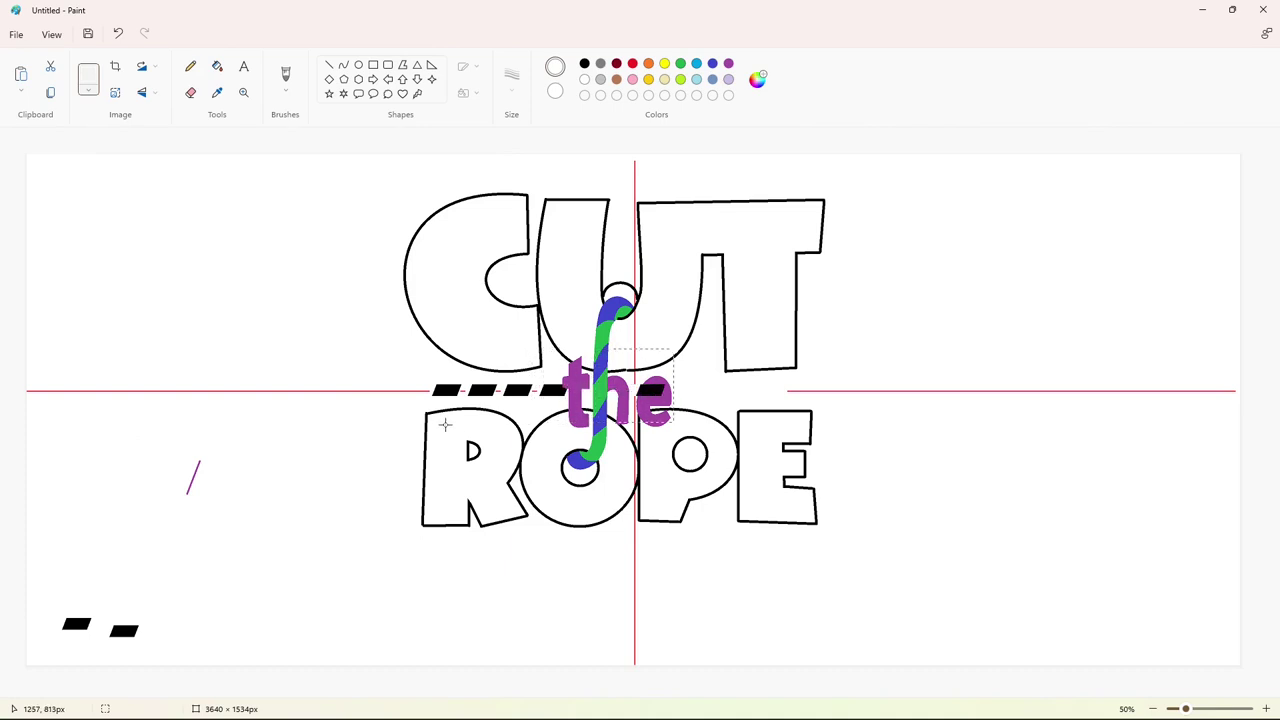
key(Right)
key(Right)
key(Right)
key(Right)
key(Right)
key(Right)
key(Right)
key(Right)
key(Right)
key(Right)
key(Right)
key(Right)
key(Right)
key(Right)
key(Right)
click(449, 456)
Paste a second slanted black block and place it in the row to the right of the first copy.
key(ctrl+v)
drag(66, 197, 720, 390)
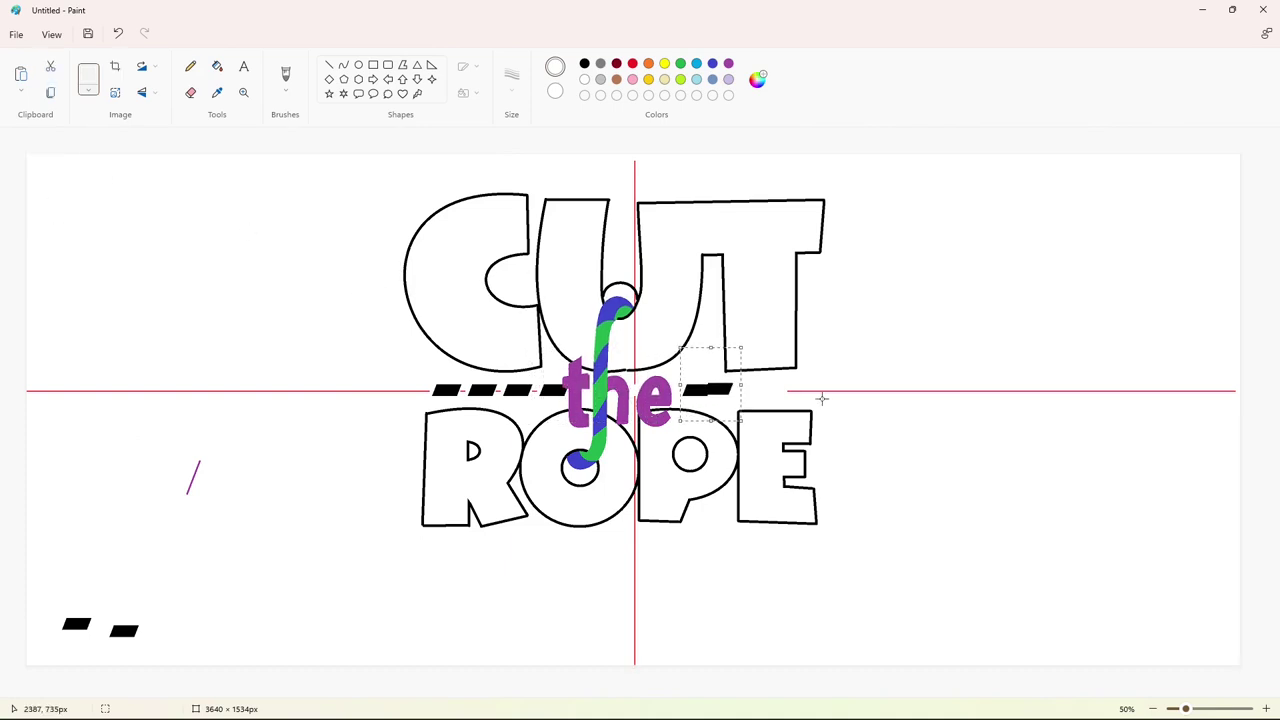
key(Right)
key(Right)
key(Right)
key(Right)
key(Right)
key(Right)
key(Right)
key(Right)
Paste a third slanted black block and place it at the right end of the row.
key(ctrl+v)
drag(60, 193, 752, 389)
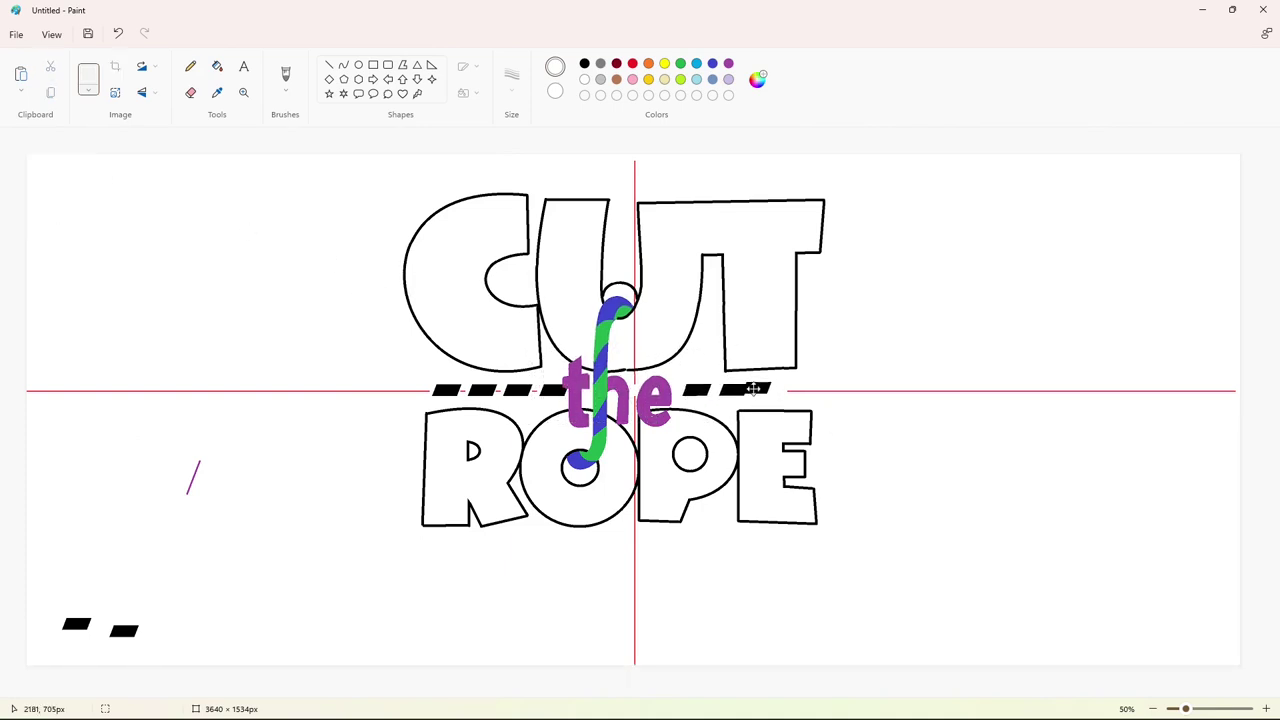
key(Right)
key(Right)
key(Right)
key(Right)
key(Right)
key(Right)
key(Right)
key(Right)
click(867, 392)
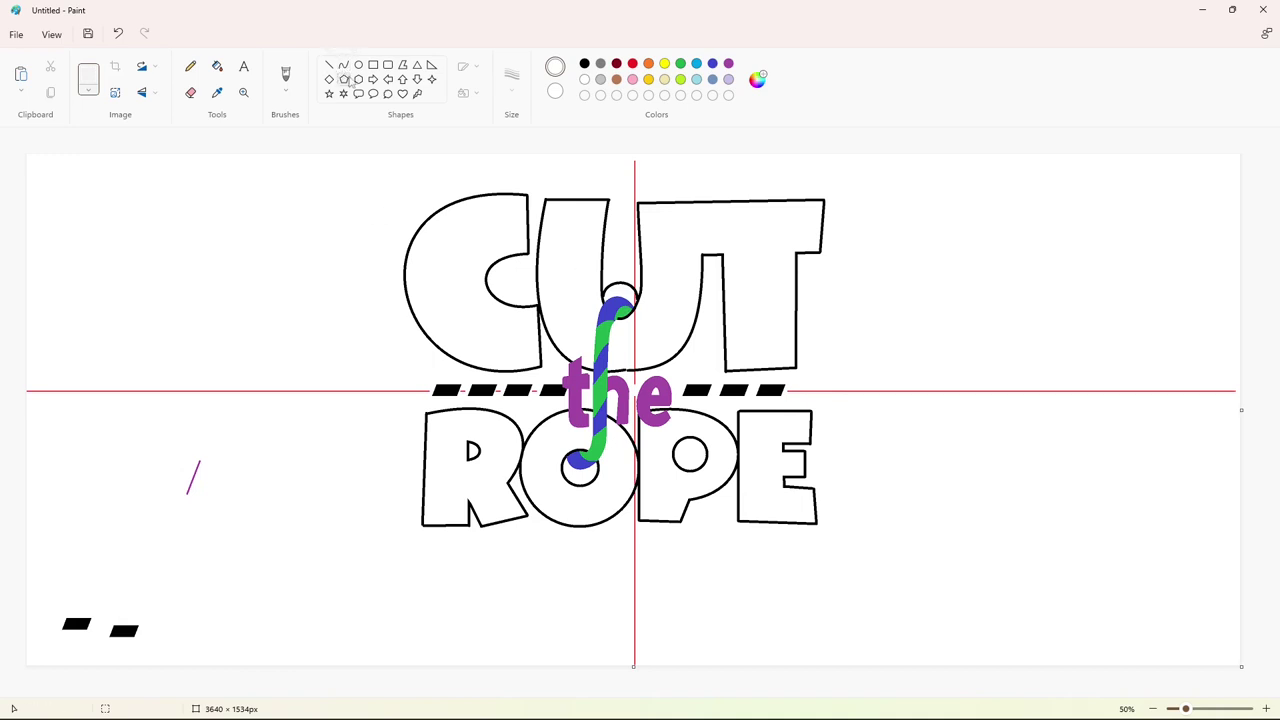
Draw a purple curve along the t's left side, clear the artwork between them with white and recolour the curve black.
click(728, 63)
click(343, 65)
click(511, 80)
click(514, 209)
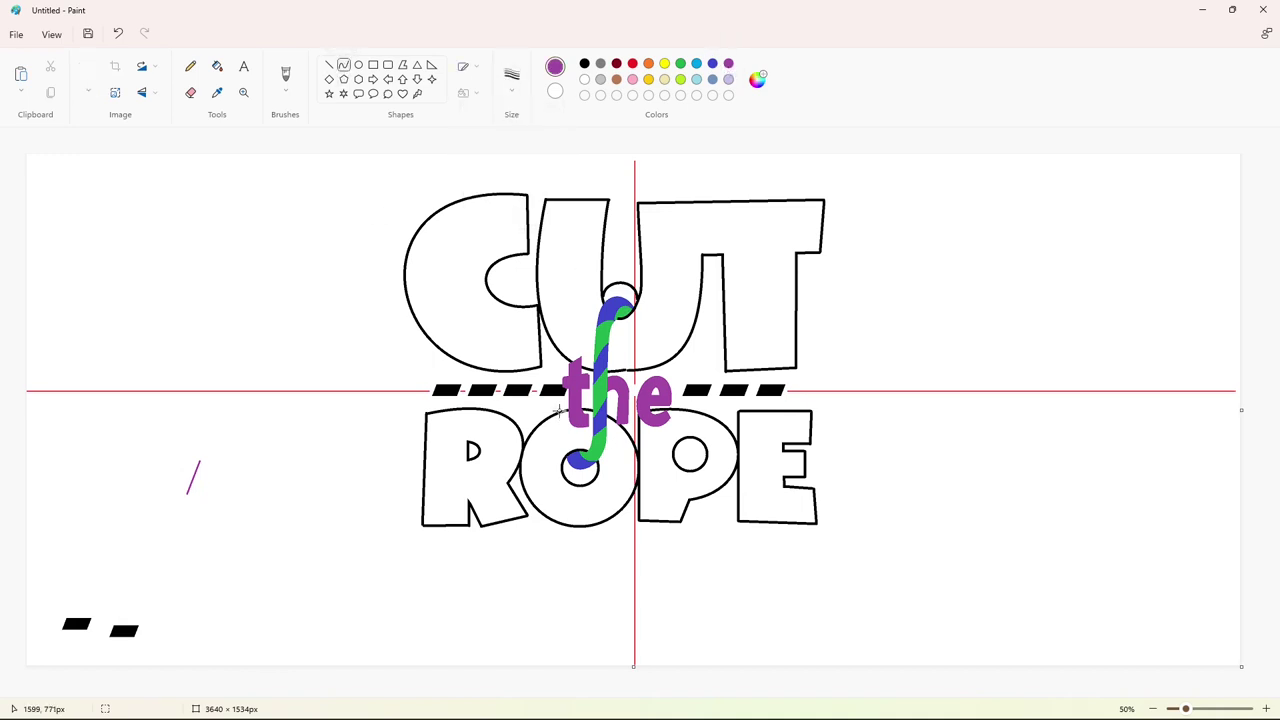
drag(559, 412, 555, 388)
click(217, 66)
click(585, 80)
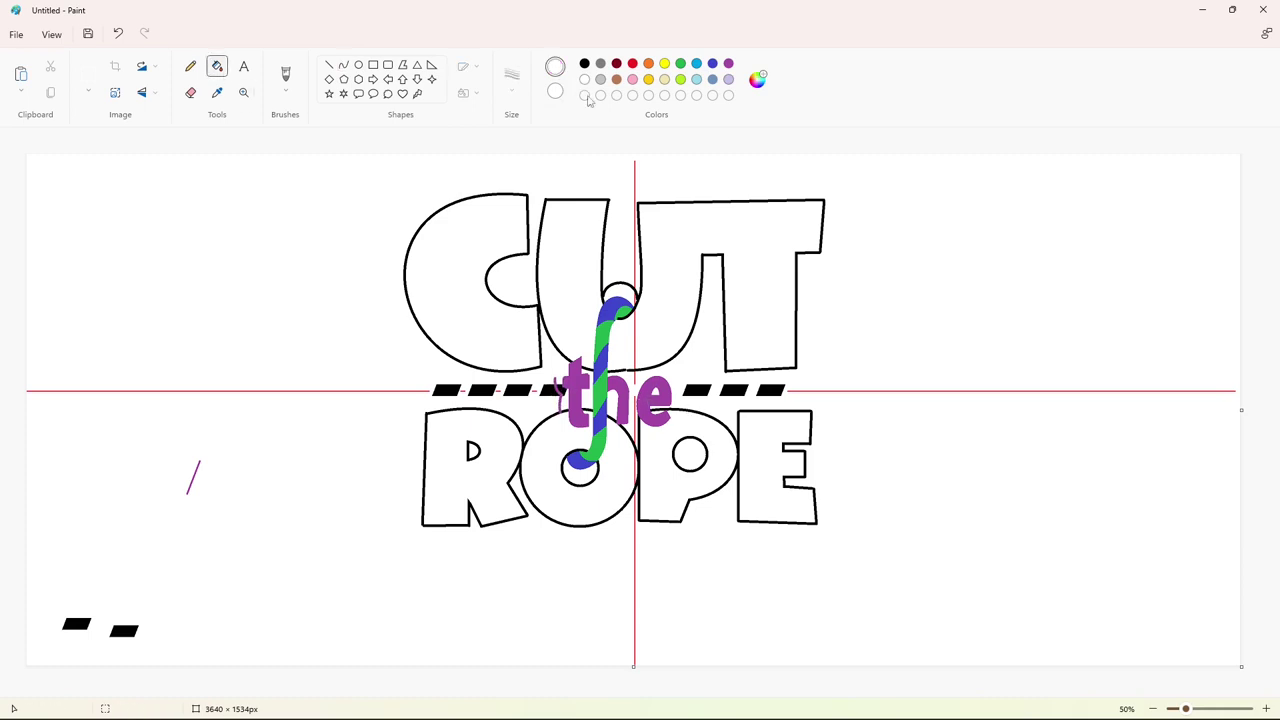
click(584, 63)
key(ctrl+z)
click(585, 64)
click(585, 79)
click(728, 63)
click(344, 65)
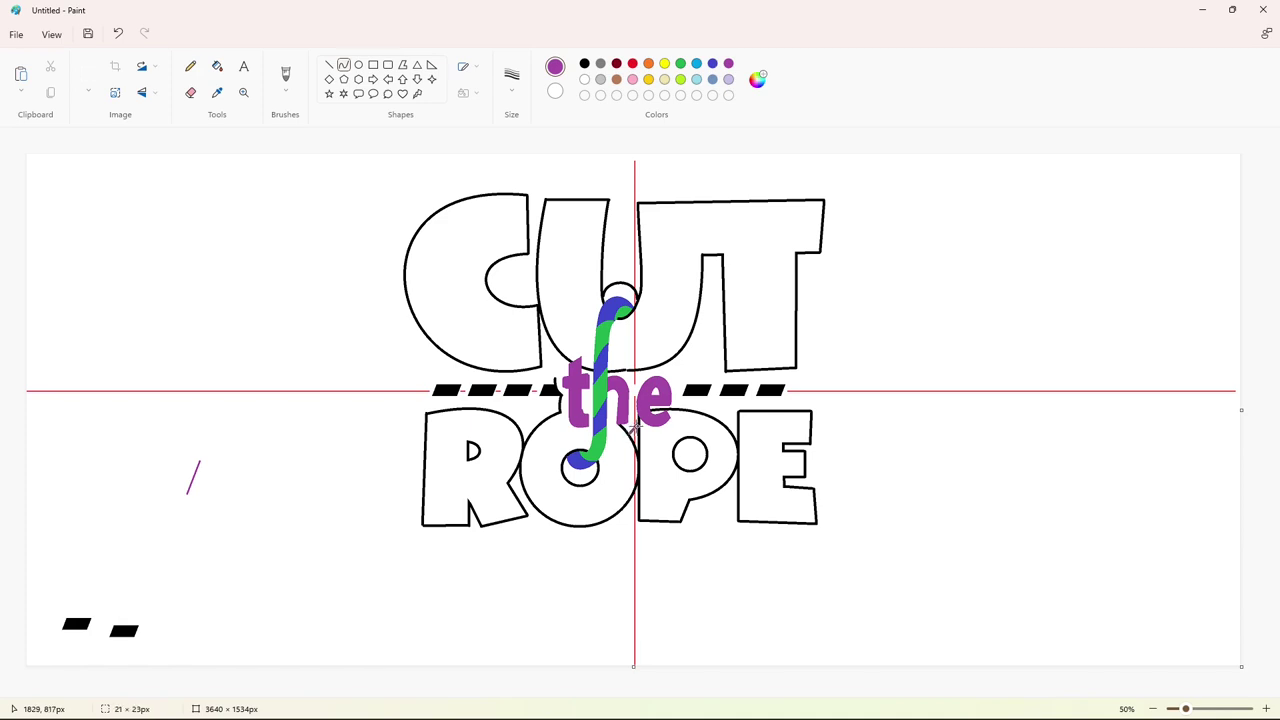
click(680, 424)
click(217, 66)
click(585, 79)
click(630, 427)
key(ctrl+z)
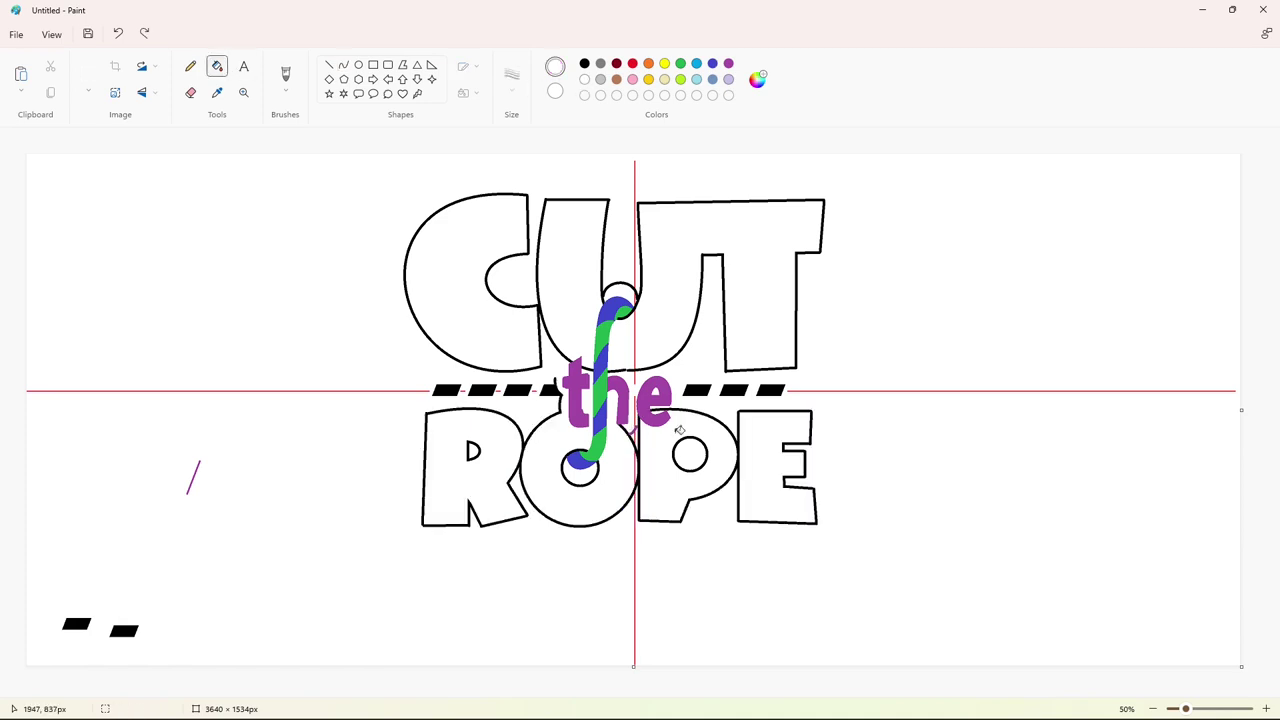
Draw a small purple curve below the gap between h and e, clear the lines above it with white and recolour it black.
click(344, 65)
click(728, 64)
drag(629, 432, 634, 437)
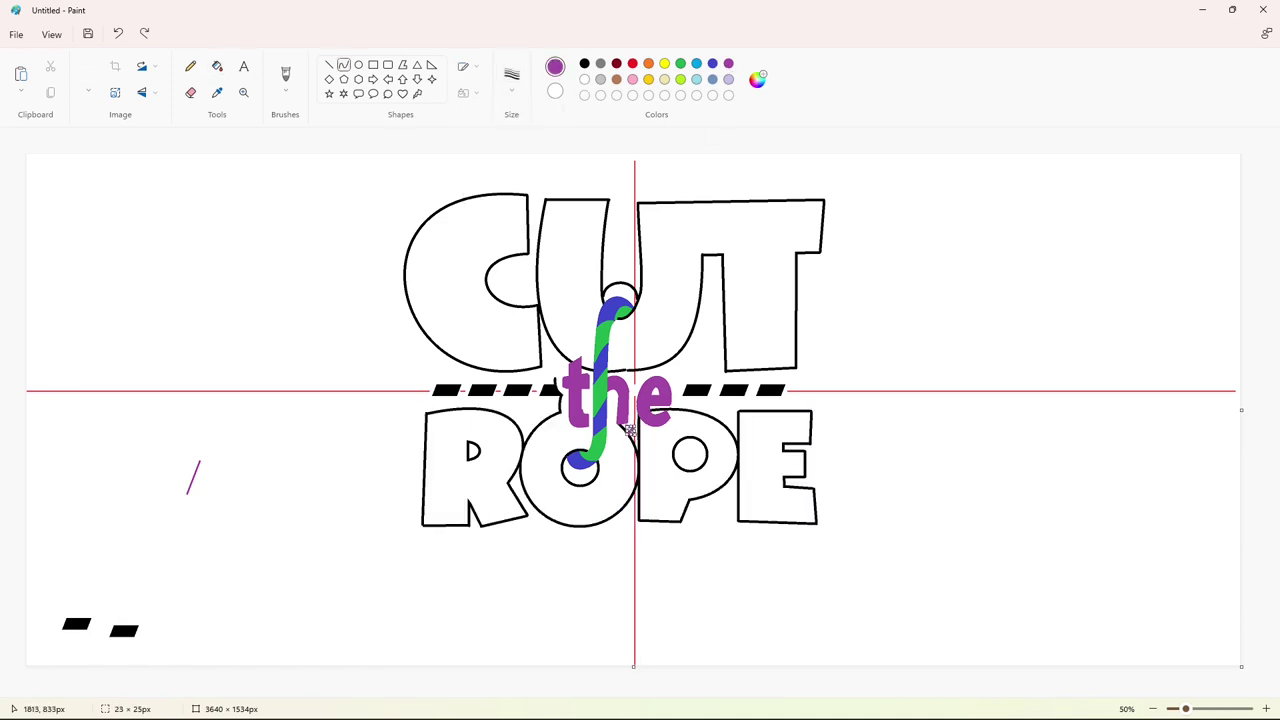
click(686, 430)
click(217, 66)
click(585, 79)
click(625, 430)
click(584, 63)
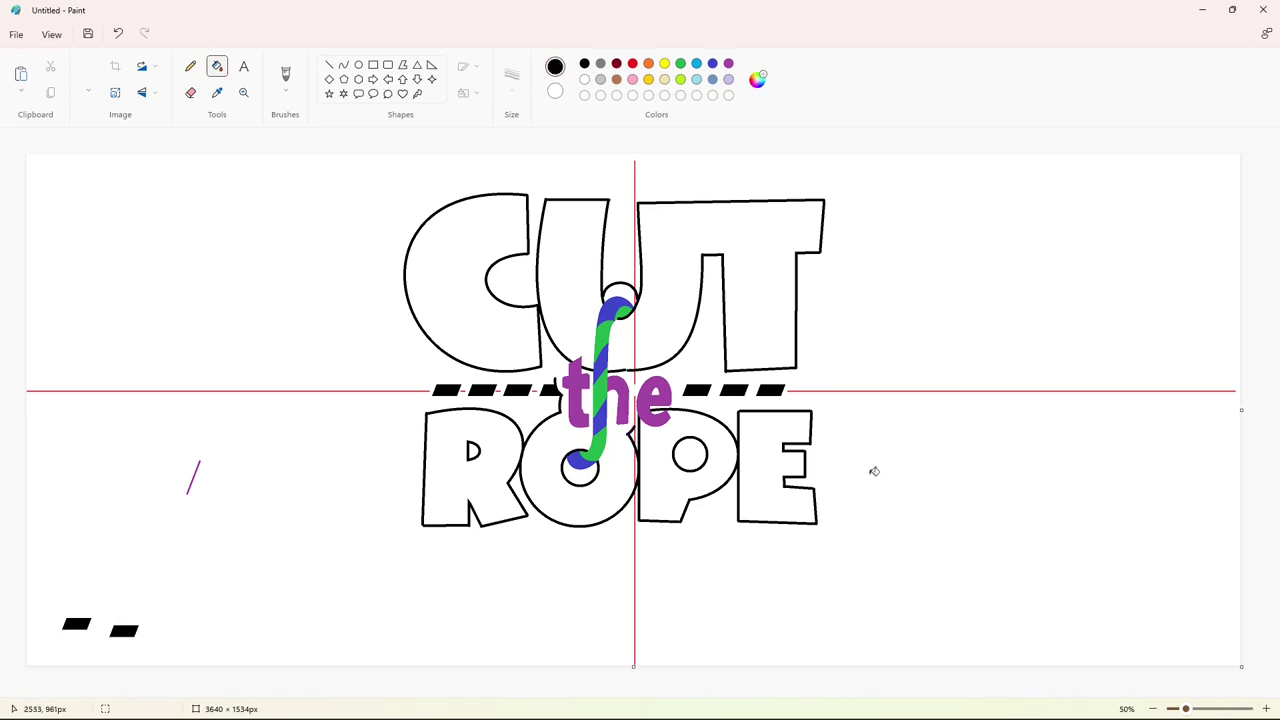
Draw a purple curve along the e's right side, clear the lines between them with white and recolour the curve black.
click(344, 65)
click(728, 63)
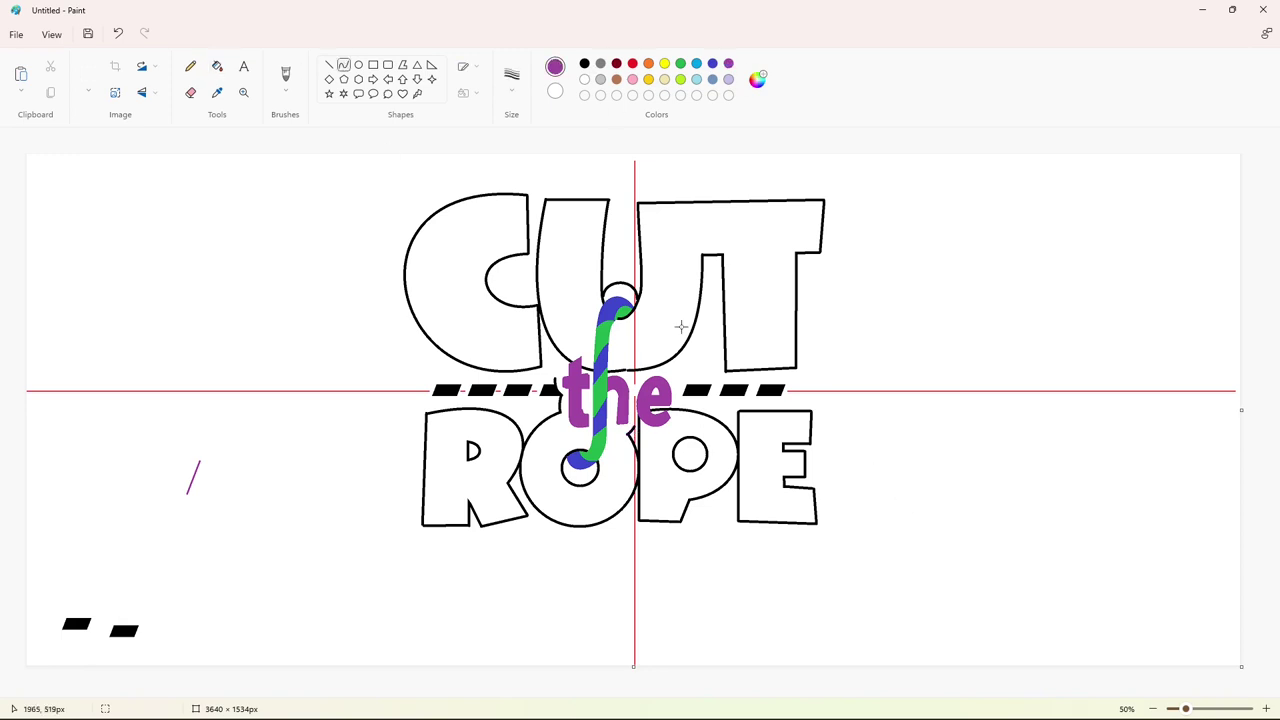
click(681, 399)
click(217, 66)
click(585, 79)
click(673, 408)
click(584, 63)
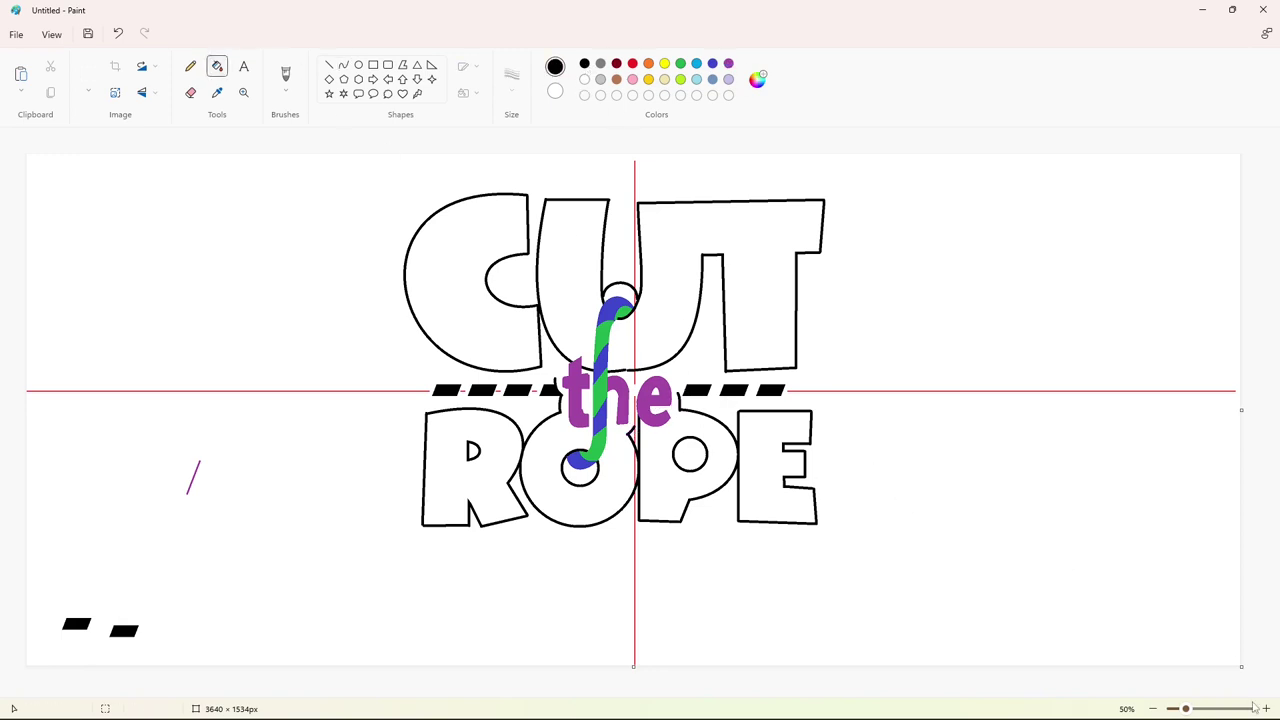
Cover the stray outline ends beside the e's lower right edge and below the gap between h and e with short white lines.
click(1264, 708)
drag(571, 700, 820, 660)
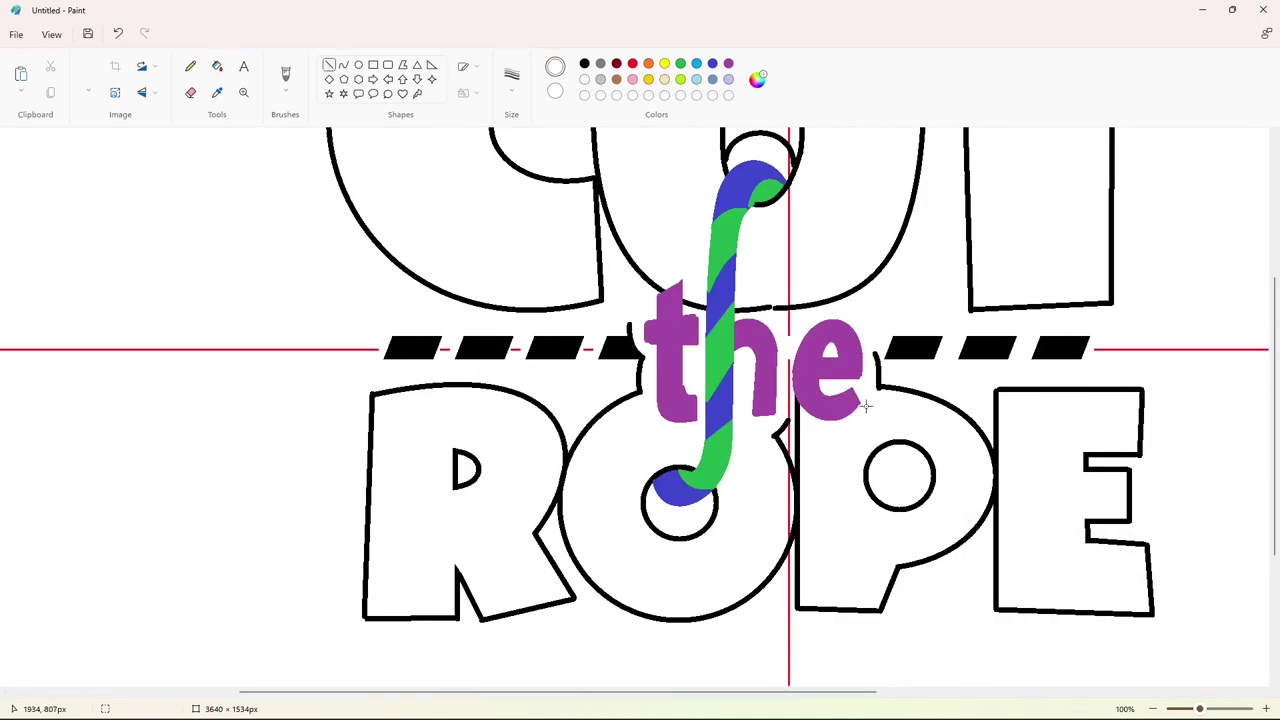
drag(880, 387, 869, 390)
click(912, 467)
drag(772, 437, 792, 416)
click(838, 432)
click(344, 64)
click(511, 76)
click(616, 63)
click(329, 65)
drag(642, 393, 655, 396)
click(1152, 708)
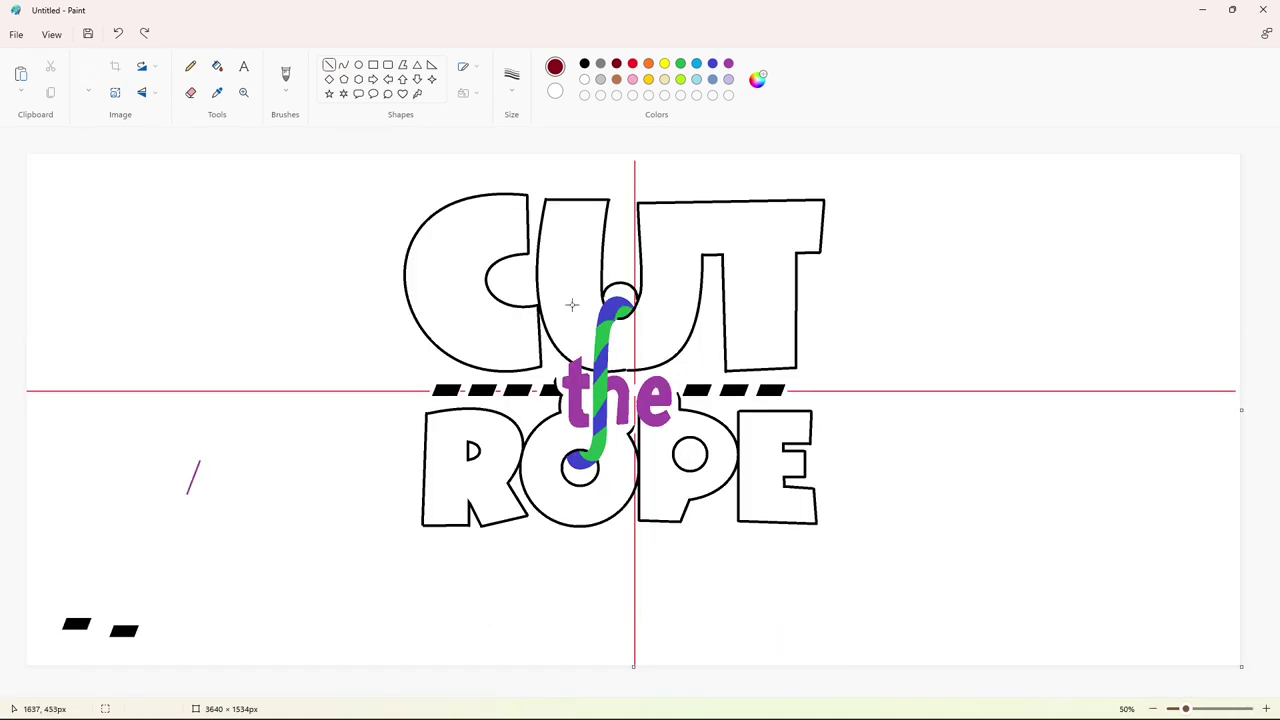
Draw 8 px purple curves beside the top of the t and above the gap between the h and e.
click(344, 64)
click(728, 63)
click(511, 76)
click(517, 203)
drag(561, 371, 589, 326)
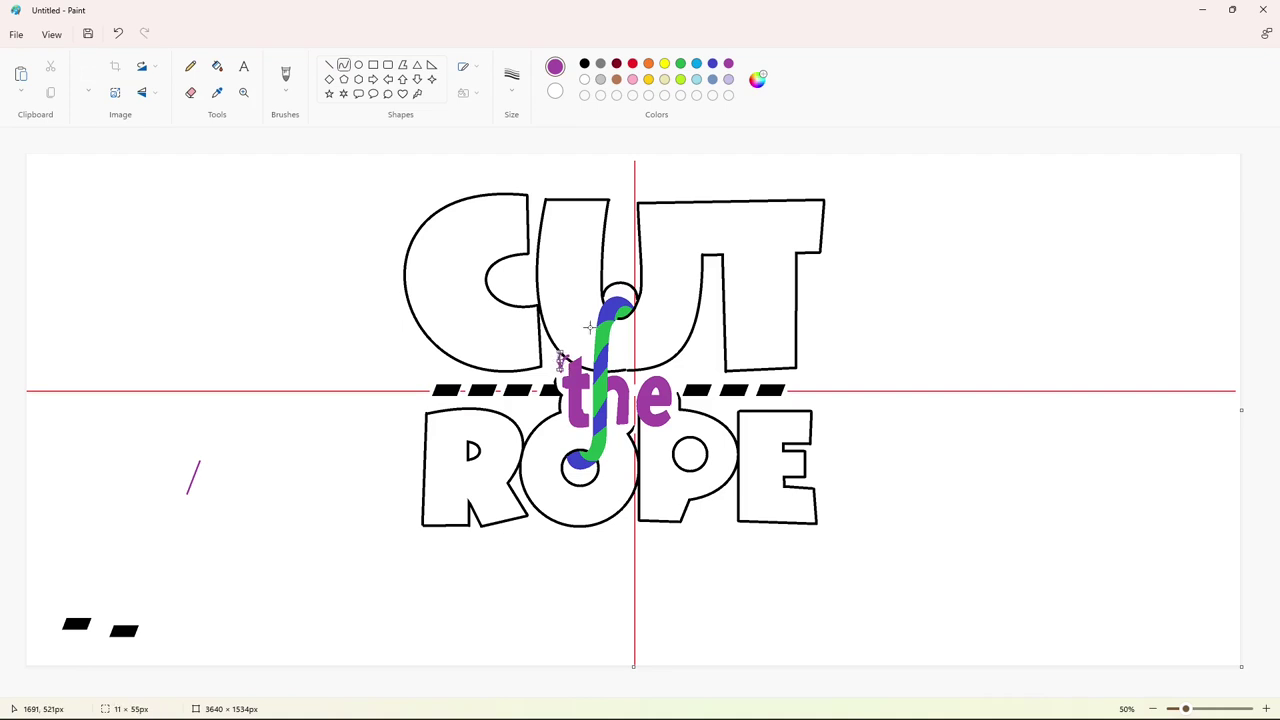
mouse_move(622, 369)
mouse_down()
mouse_move(633, 385)
mouse_move(658, 373)
mouse_move(630, 369)
mouse_up()
Clear the U's lower outline between the two purple curves with white and fill the curve areas black.
click(1266, 709)
scroll(820, 588, right, 3)
scroll(820, 588, down, 1)
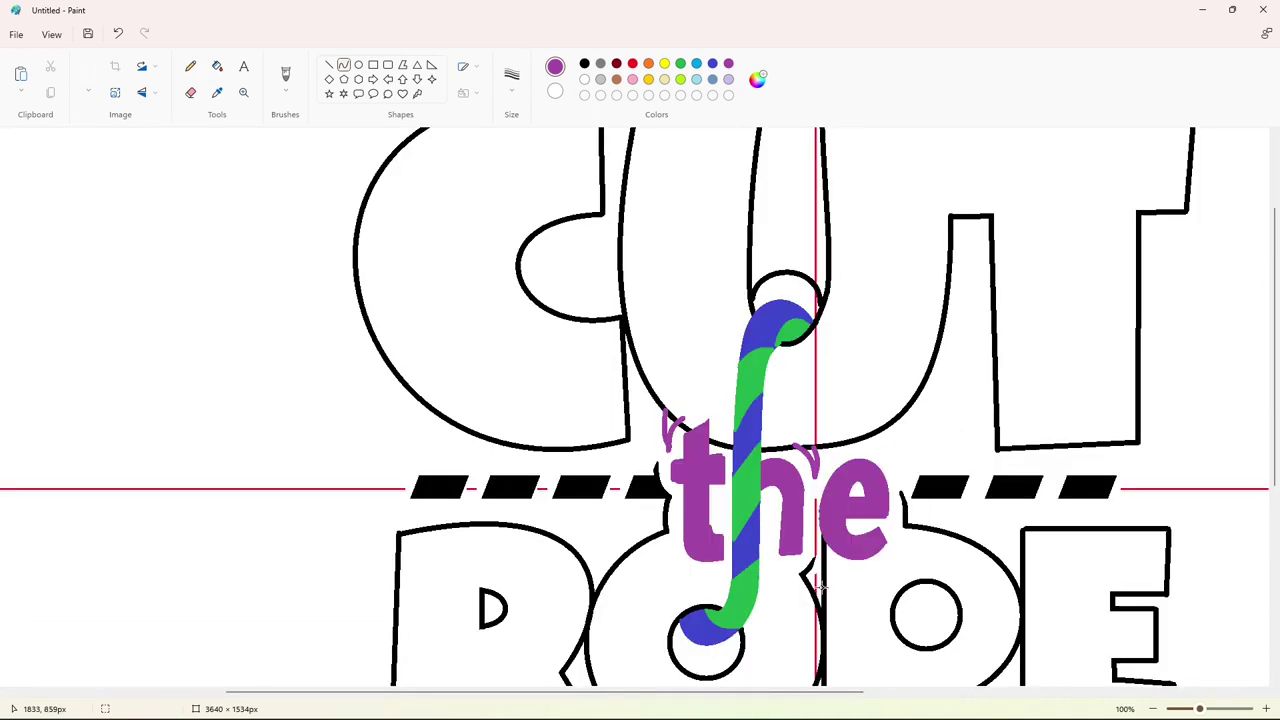
click(217, 66)
click(584, 79)
click(688, 427)
click(585, 65)
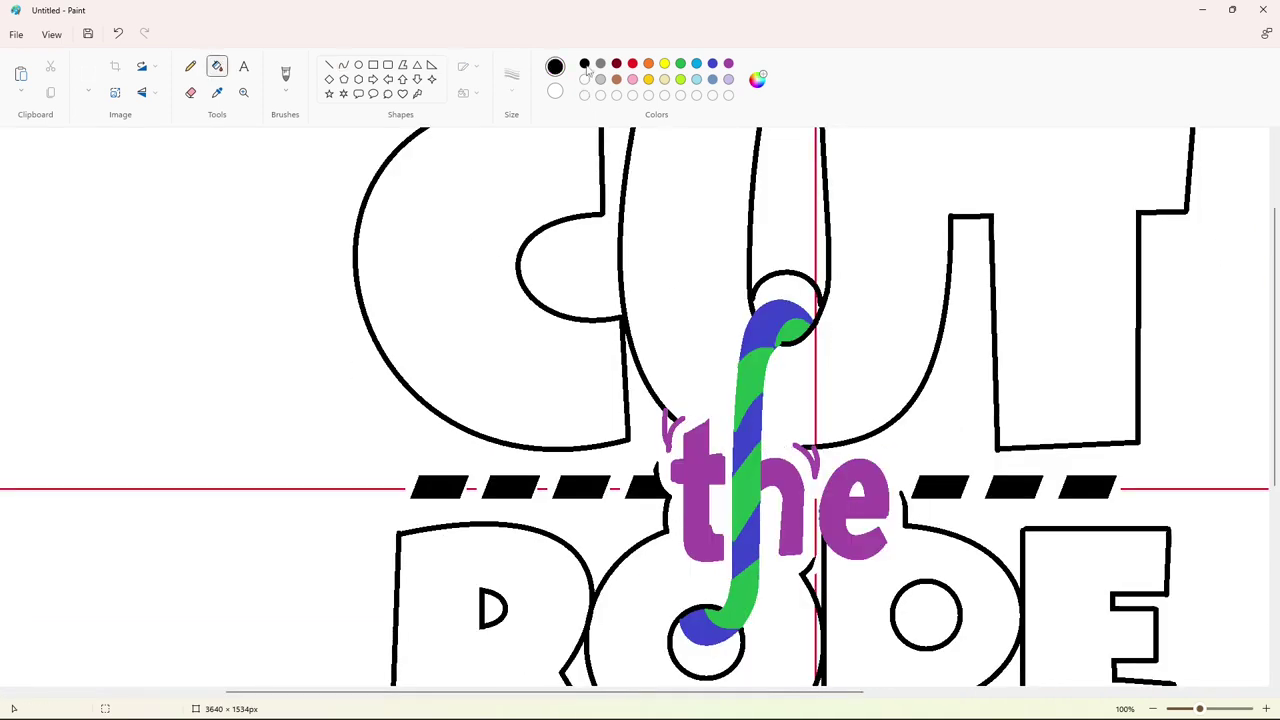
click(671, 421)
click(808, 452)
Touch up the U outline's end above the t with a short line and draw a 3 px dark red curve at the t's left side.
click(329, 65)
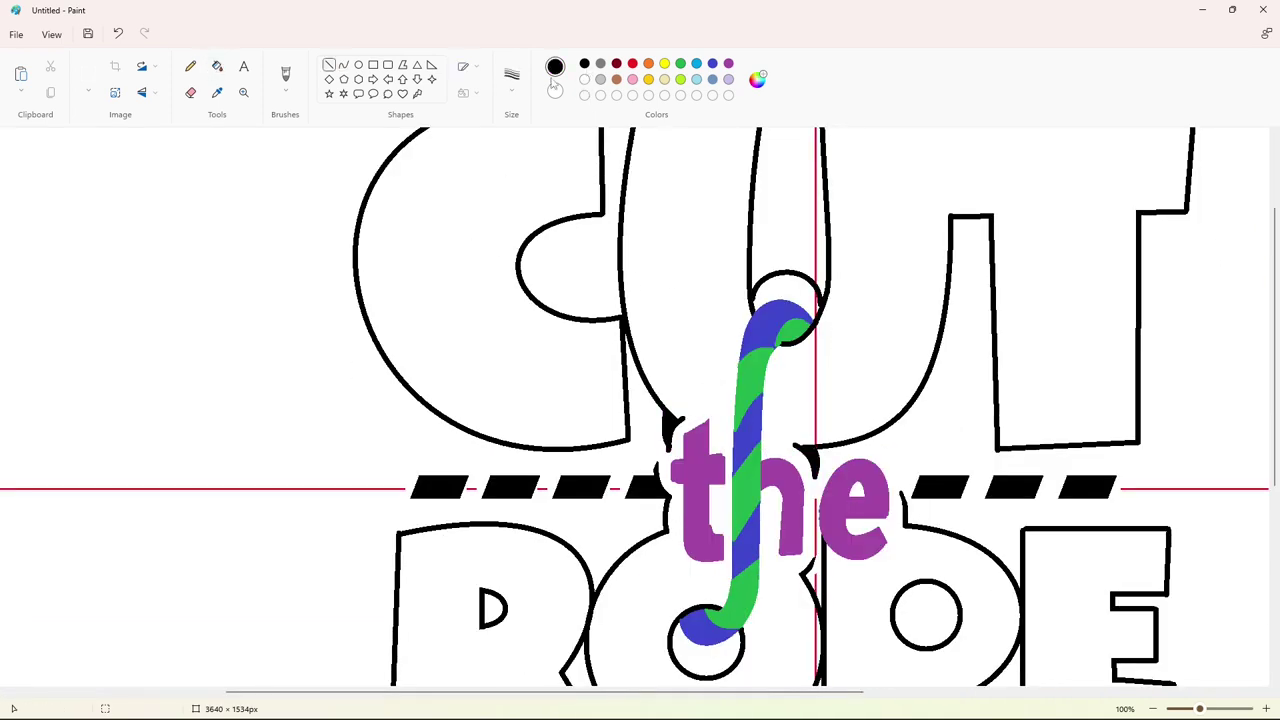
drag(675, 412, 686, 420)
click(616, 64)
click(343, 65)
click(511, 79)
click(534, 146)
drag(657, 465, 667, 453)
Draw a dark red curve arching over the top of the e, from the h-e gap to the outline on its right.
click(329, 65)
click(585, 79)
click(616, 63)
click(344, 65)
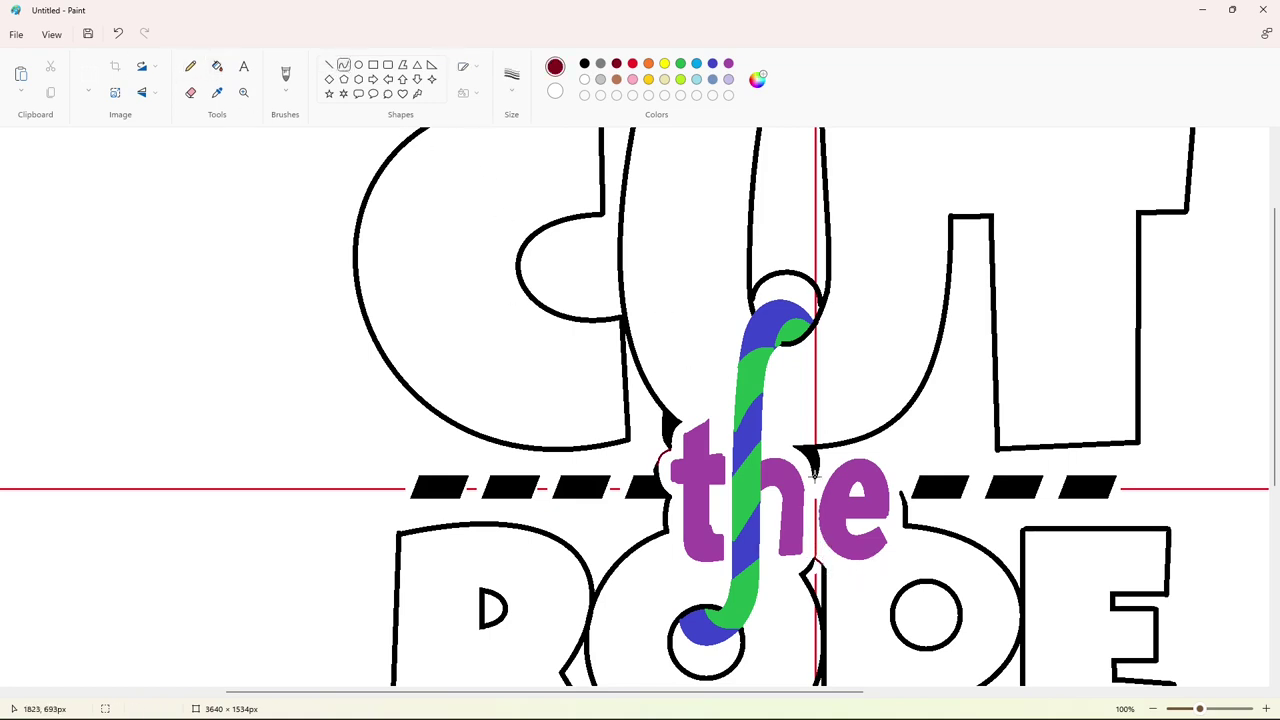
drag(816, 476, 902, 492)
drag(842, 477, 844, 435)
drag(880, 458, 894, 437)
scroll(997, 490, down, 1)
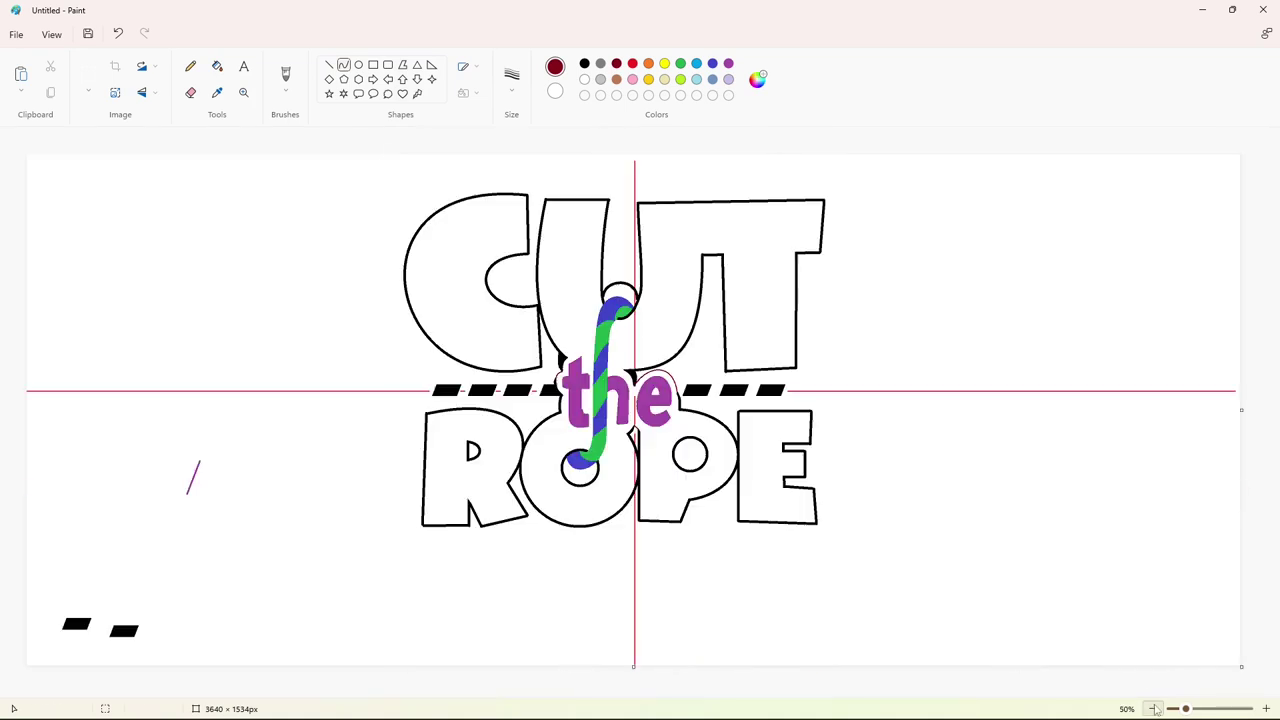
scroll(1081, 559, up, 1)
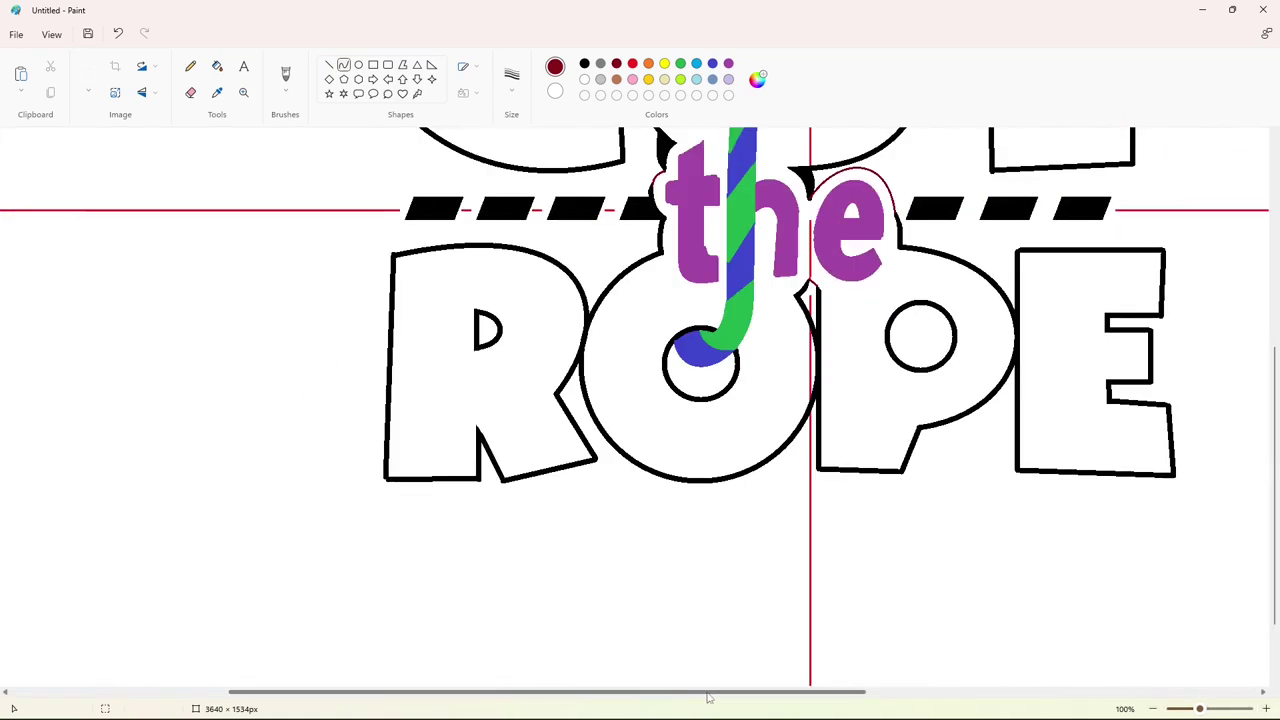
scroll(1012, 595, down, 1)
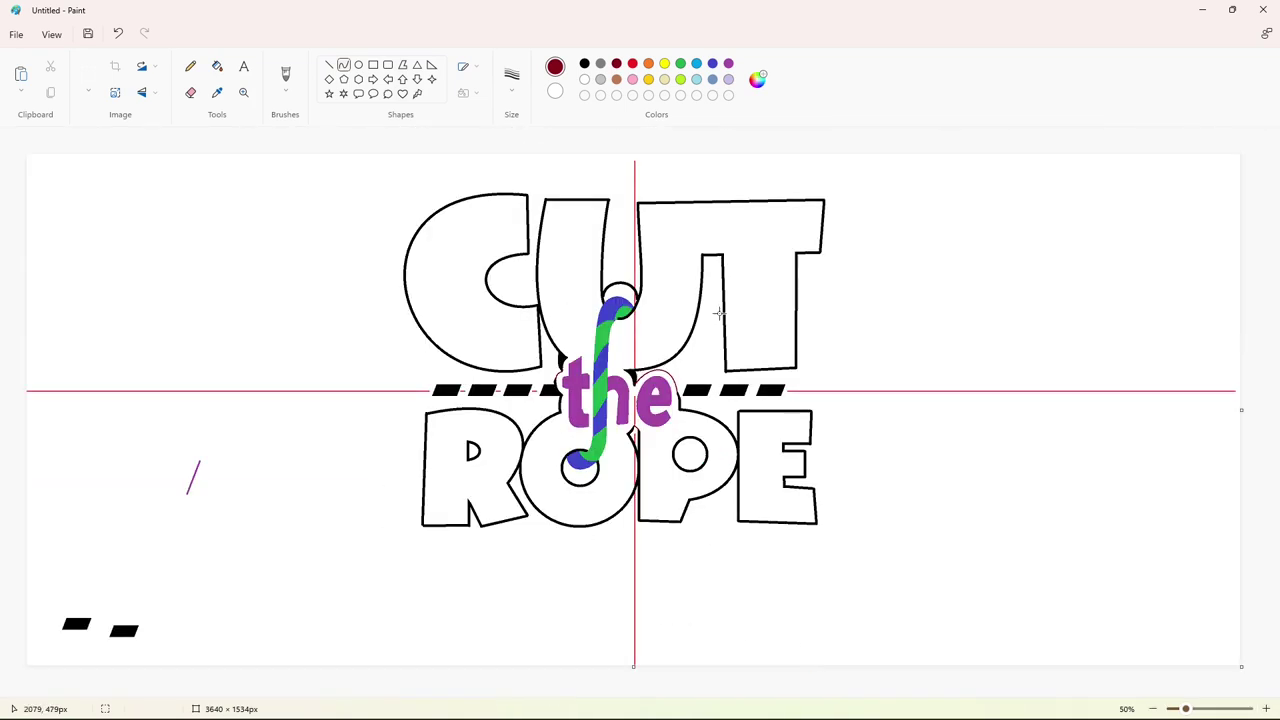
Outline a rope with 8 px indigo curves hanging from the P's hole to below the letter and close its lower end.
click(710, 66)
click(513, 83)
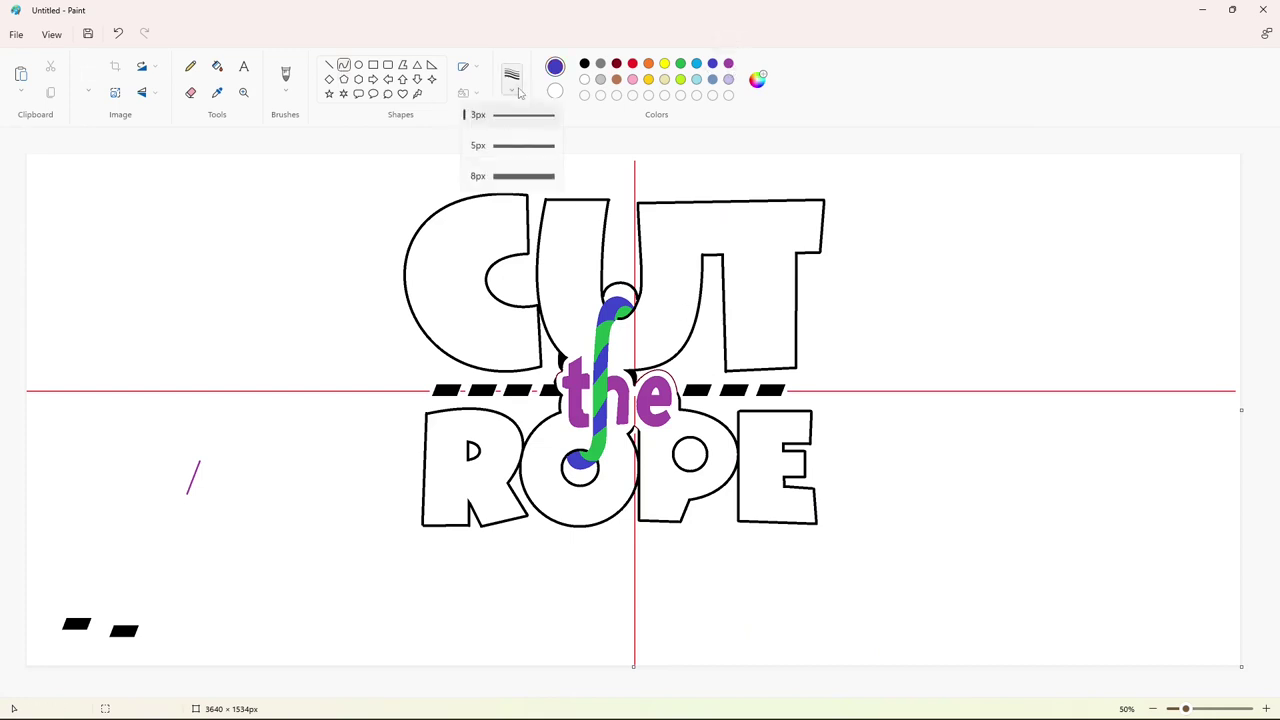
click(520, 210)
drag(673, 462, 675, 537)
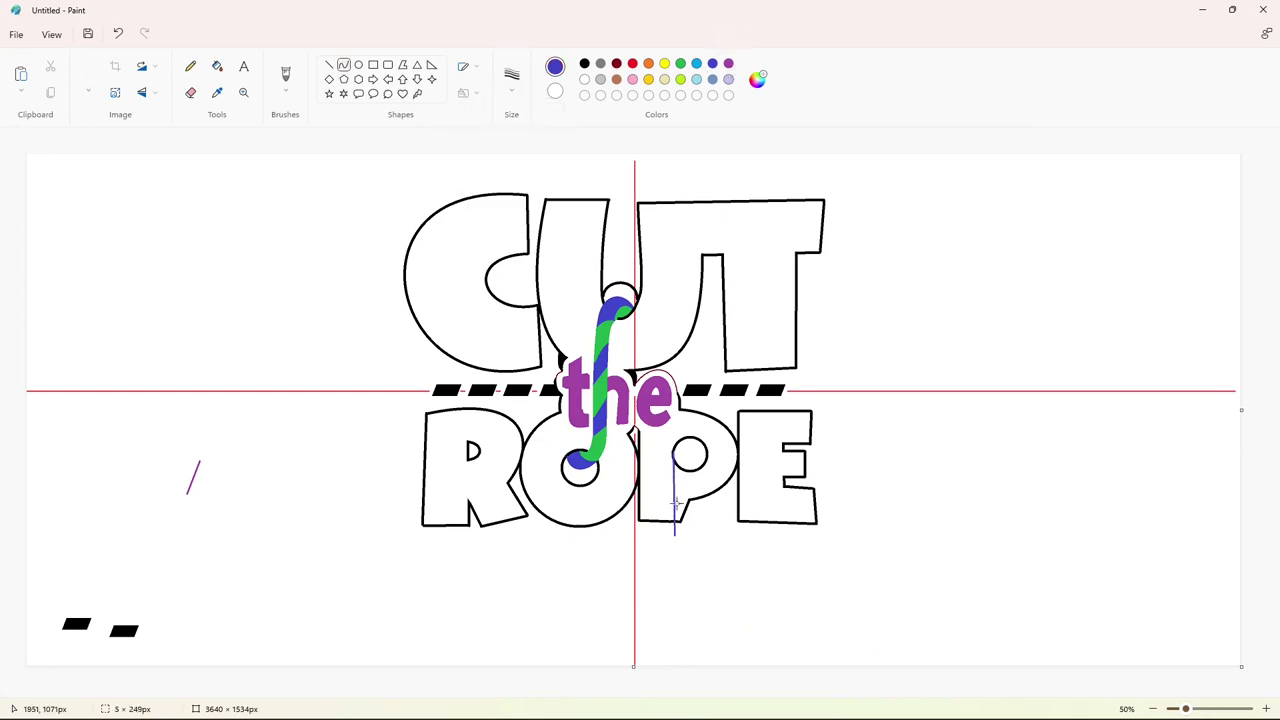
click(675, 478)
click(676, 510)
drag(684, 438, 686, 537)
click(686, 464)
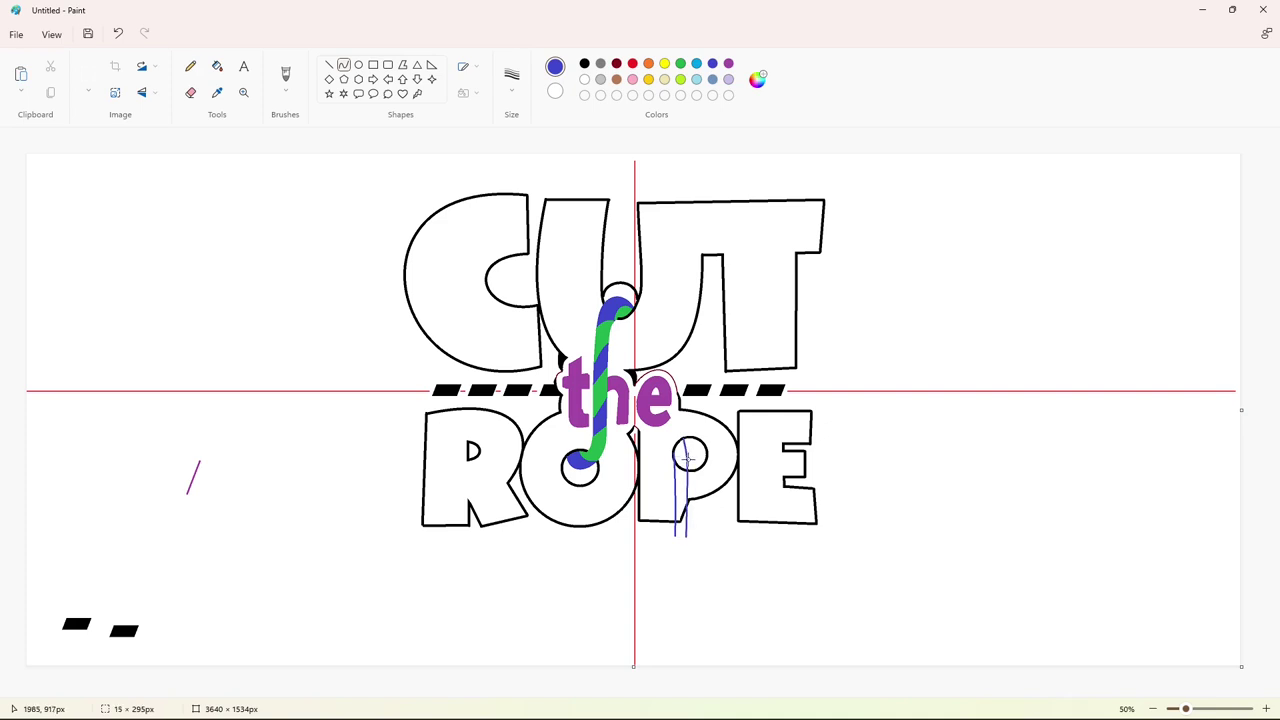
click(688, 500)
scroll(942, 632, up, 1)
drag(763, 500, 785, 503)
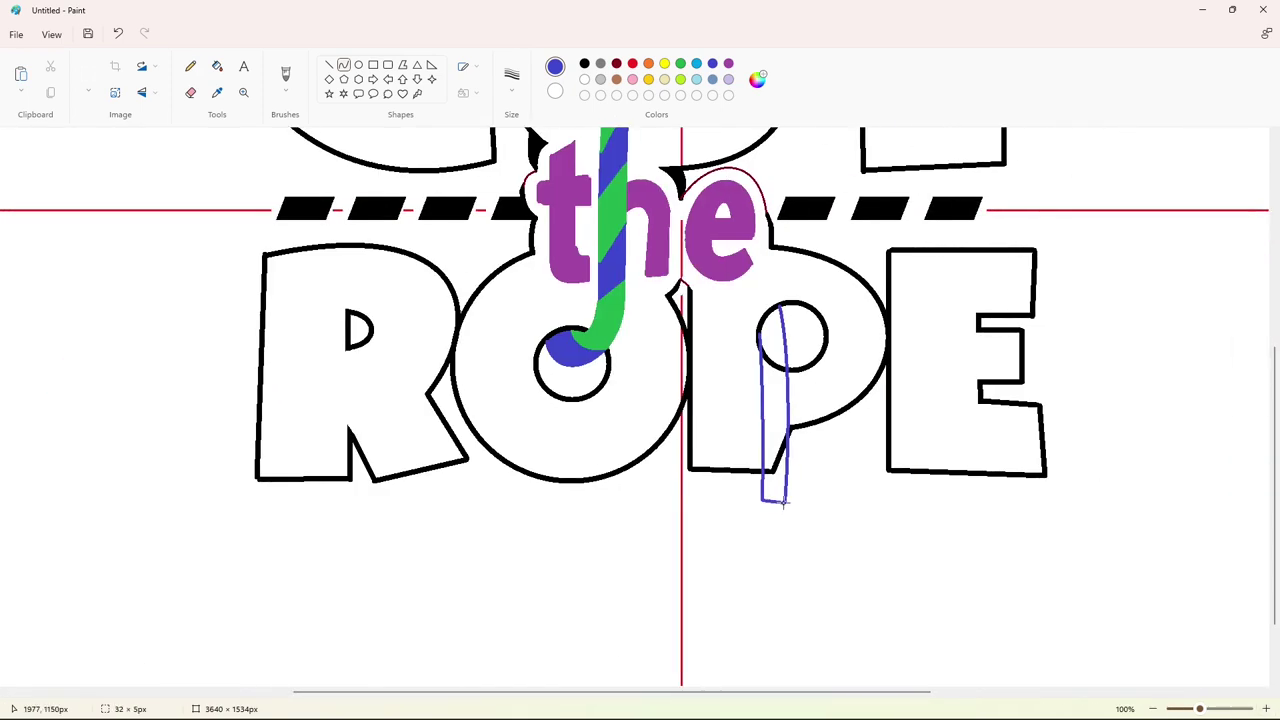
Fill the outlined rope hanging from the P with indigo.
click(217, 66)
click(778, 400)
click(775, 485)
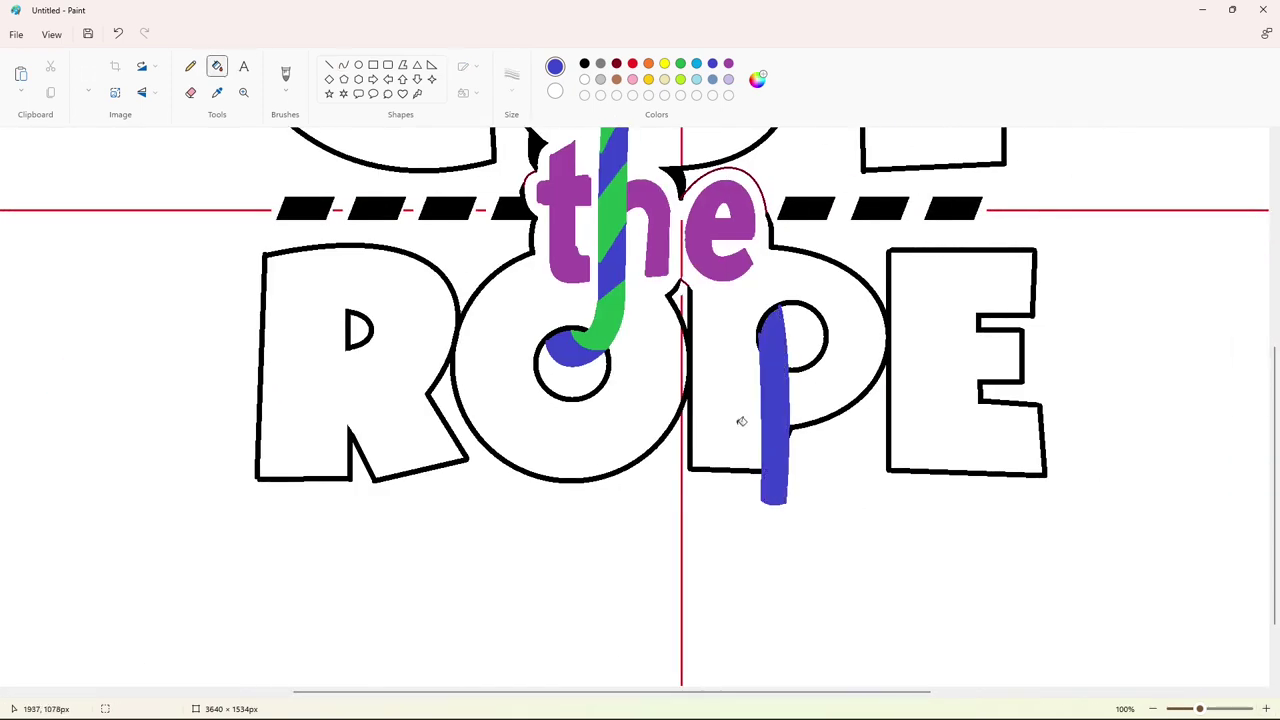
Draw a flat purple ring around the lower end of the indigo rope, undoing and redrawing a misplaced curve.
click(343, 64)
click(728, 63)
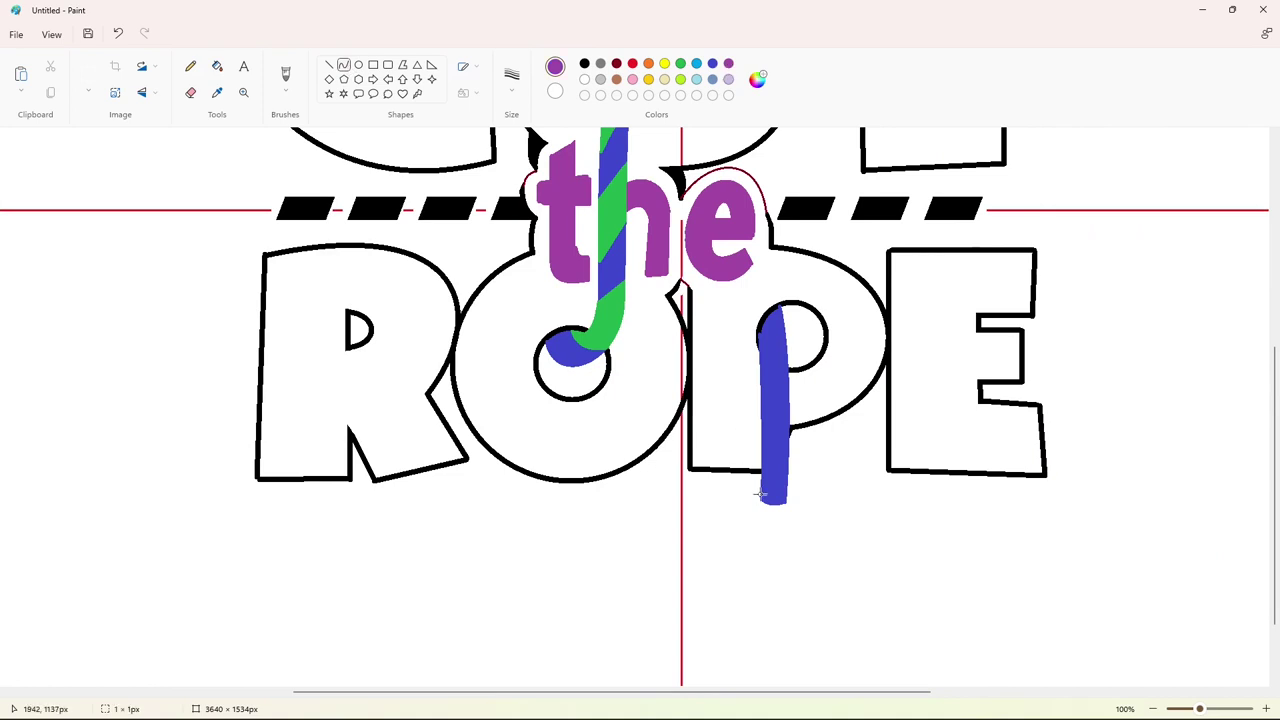
mouse_move(761, 494)
mouse_down()
mouse_move(787, 498)
mouse_move(723, 512)
mouse_up()
click(729, 517)
click(808, 519)
key(ctrl+z)
drag(803, 513, 825, 509)
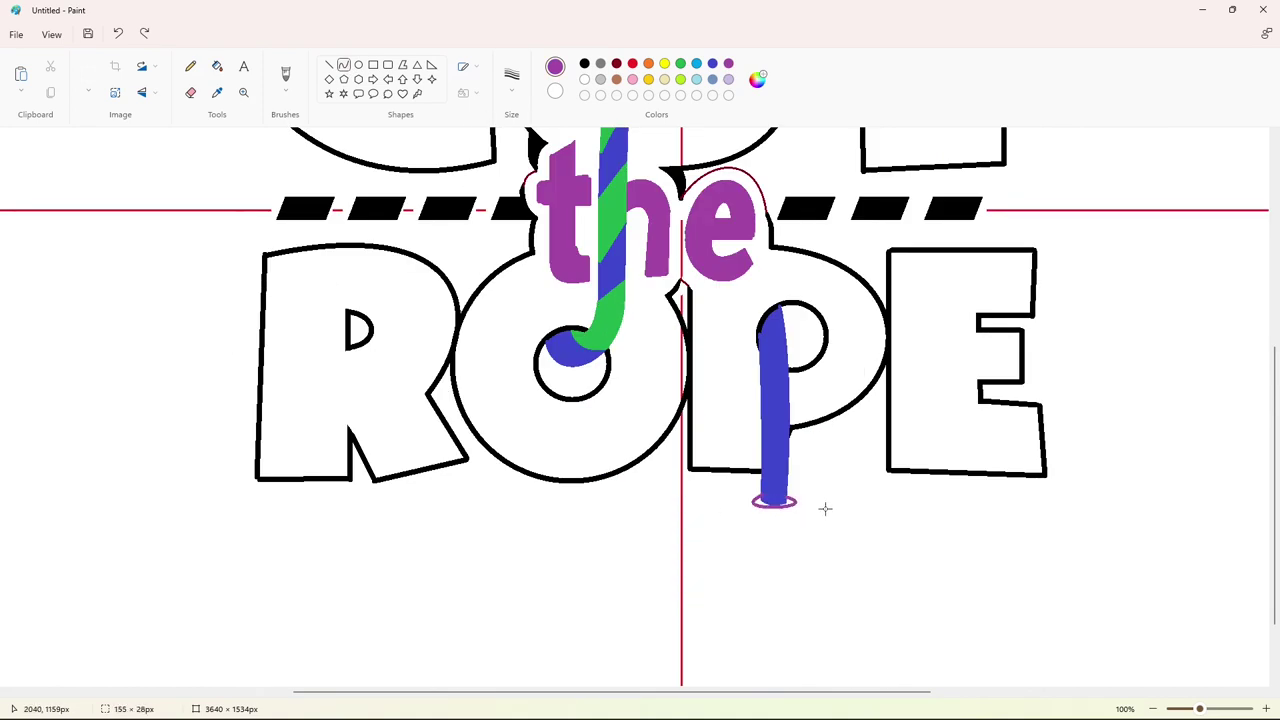
Draw a black circle about 380 px across below the hanging rope, with its top edge at the purple ring.
scroll(1087, 628, down, 2)
click(358, 64)
click(584, 63)
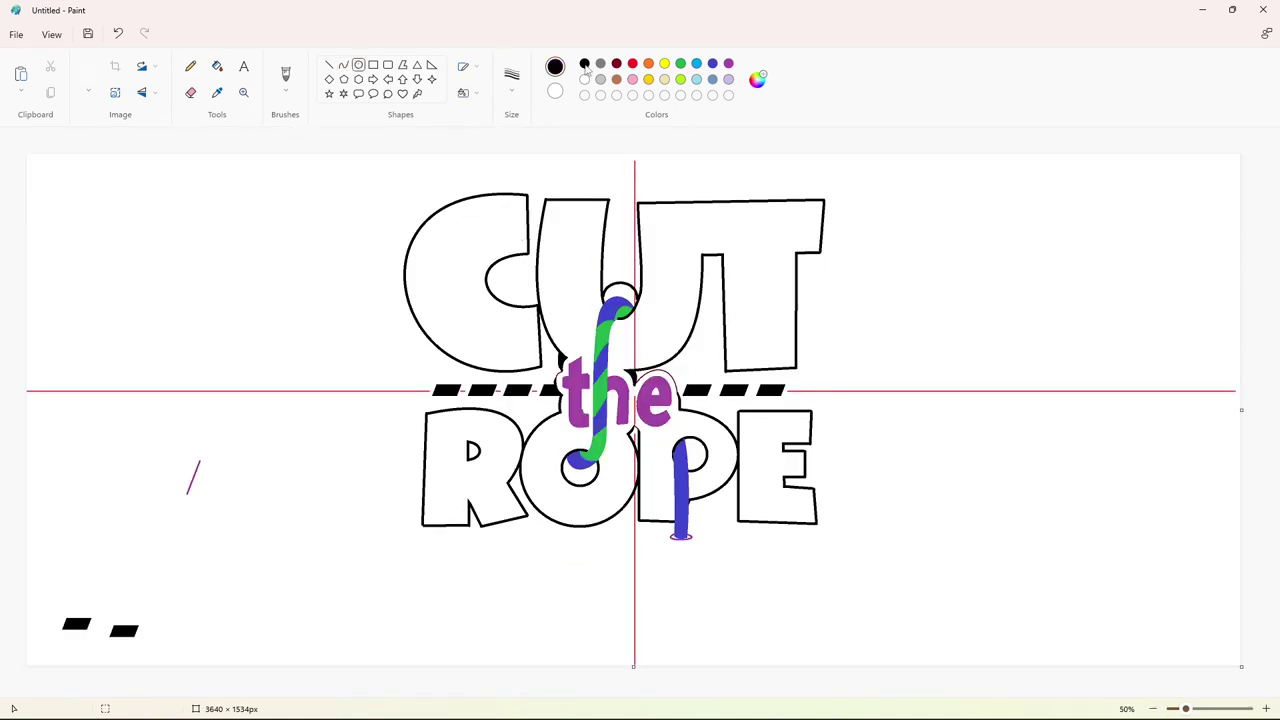
drag(646, 529, 796, 666)
drag(740, 608, 703, 601)
drag(608, 523, 626, 532)
drag(756, 595, 749, 595)
drag(660, 637, 656, 637)
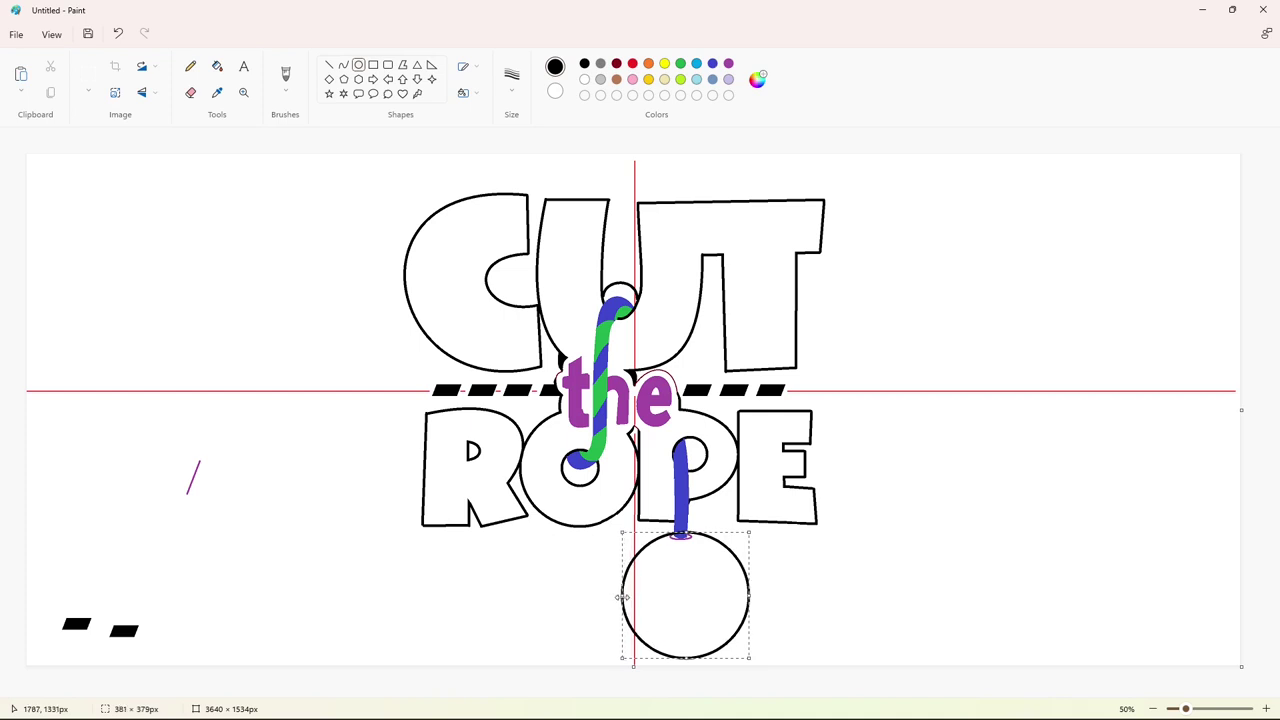
click(814, 603)
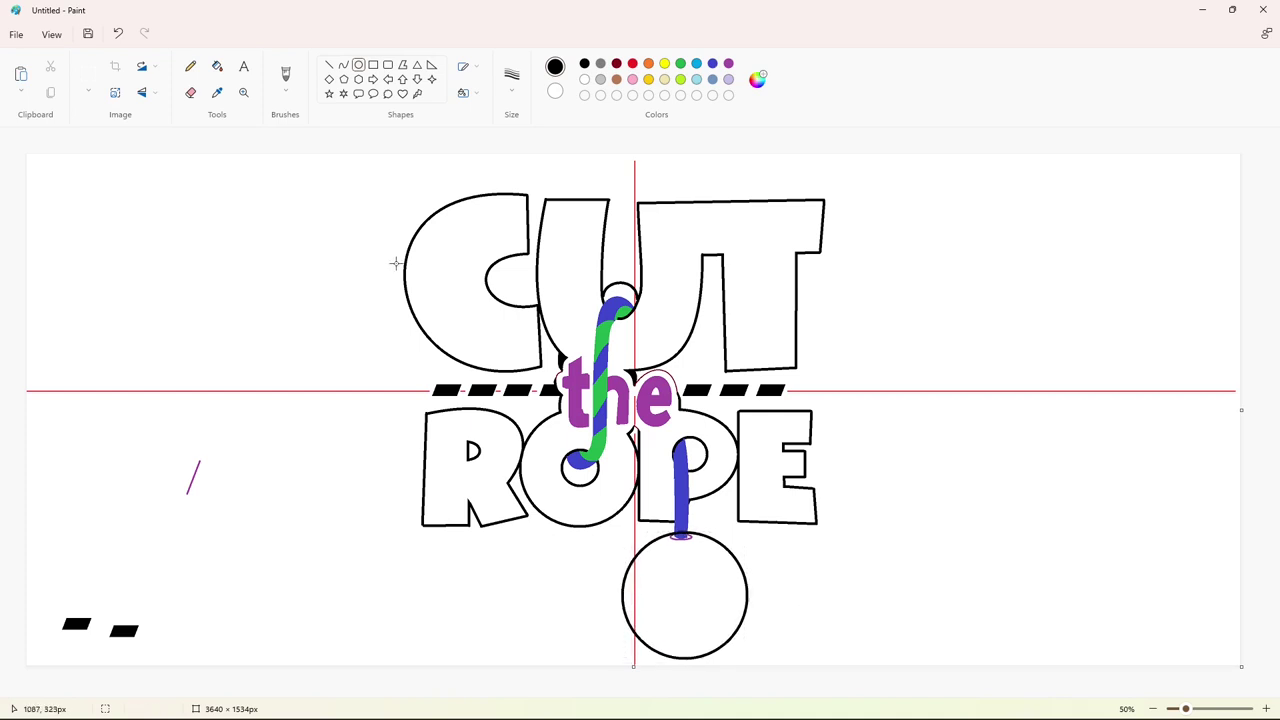
Draw curved green swirl lines from the circle's centre out to its edge to form candy segments.
click(680, 63)
click(344, 65)
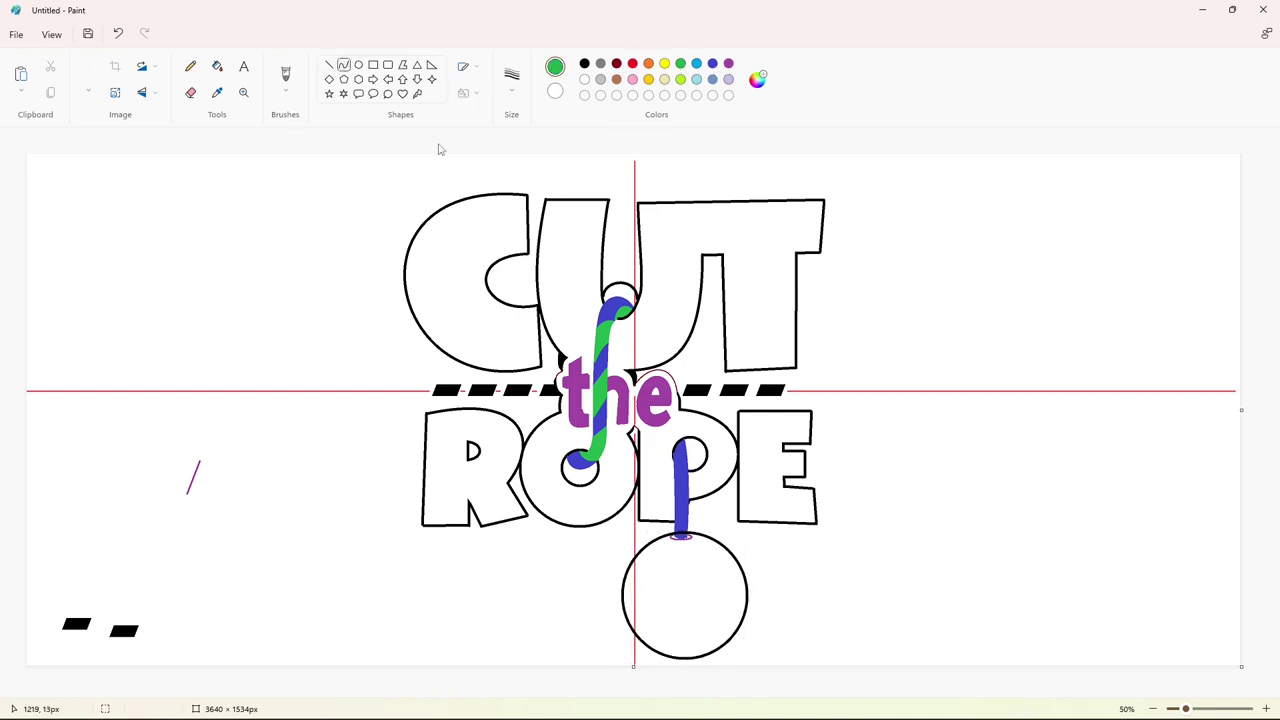
mouse_move(692, 590)
mouse_down()
mouse_move(682, 542)
mouse_move(697, 568)
mouse_move(720, 545)
mouse_move(718, 571)
mouse_move(755, 571)
mouse_move(705, 620)
mouse_move(716, 612)
mouse_move(738, 630)
mouse_up()
click(720, 634)
click(718, 634)
drag(681, 593, 729, 640)
drag(694, 615, 684, 657)
click(672, 634)
drag(681, 594, 650, 624)
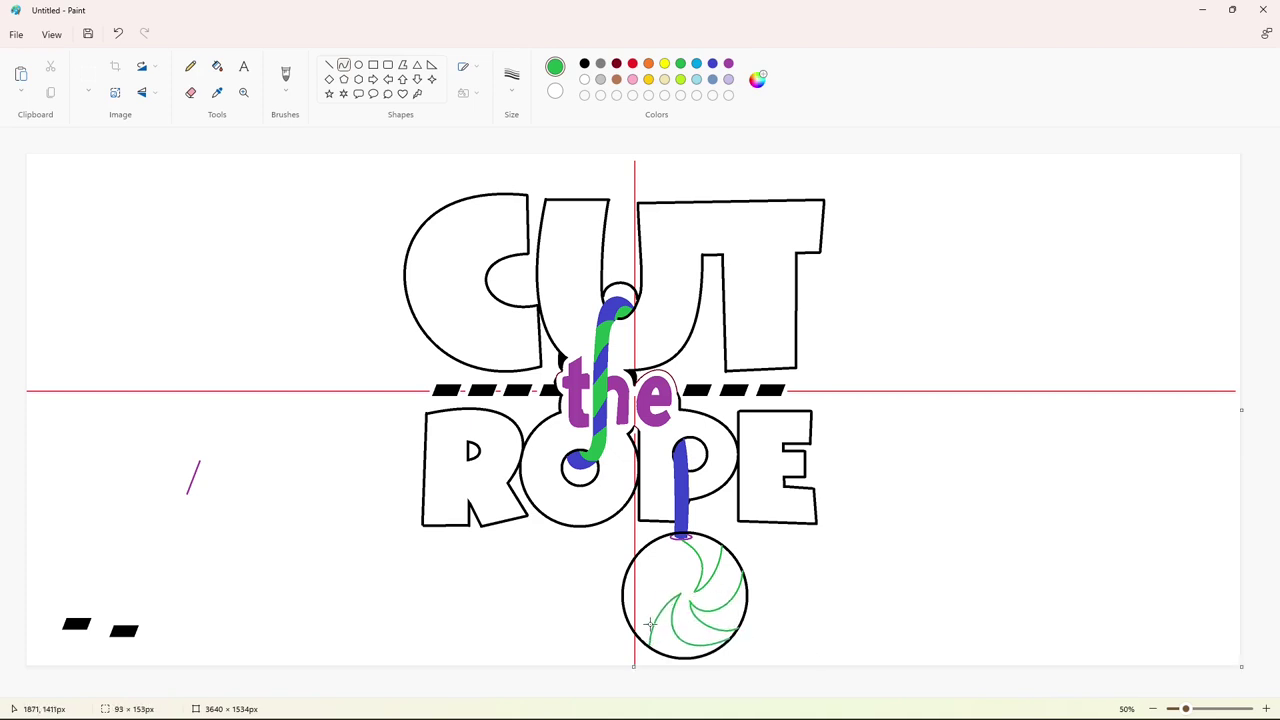
click(651, 622)
mouse_move(685, 580)
mouse_down()
mouse_move(635, 632)
mouse_move(644, 576)
mouse_move(685, 580)
mouse_move(628, 570)
mouse_move(672, 558)
mouse_up()
click(644, 578)
click(672, 558)
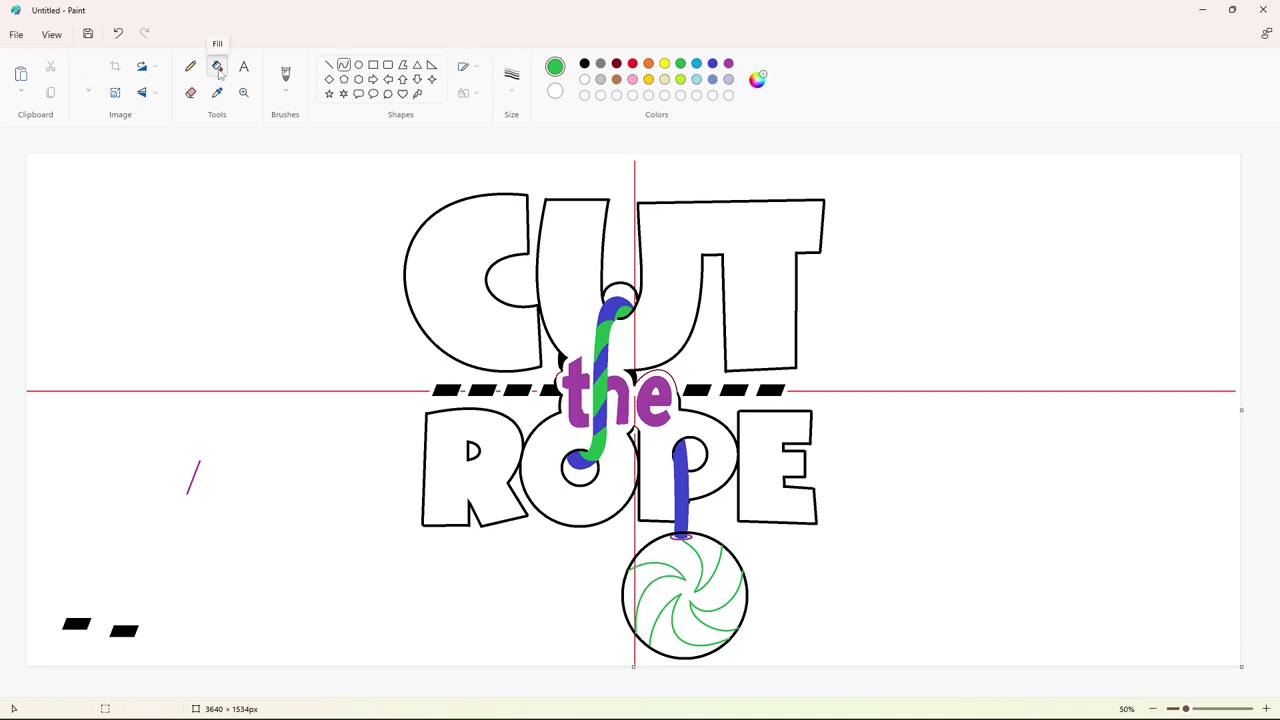
Fill alternate swirl segments of the candy circle with green.
click(219, 74)
click(646, 579)
click(706, 560)
click(630, 590)
click(670, 635)
click(732, 612)
Draw a smaller black circle centred inside the candy.
click(585, 65)
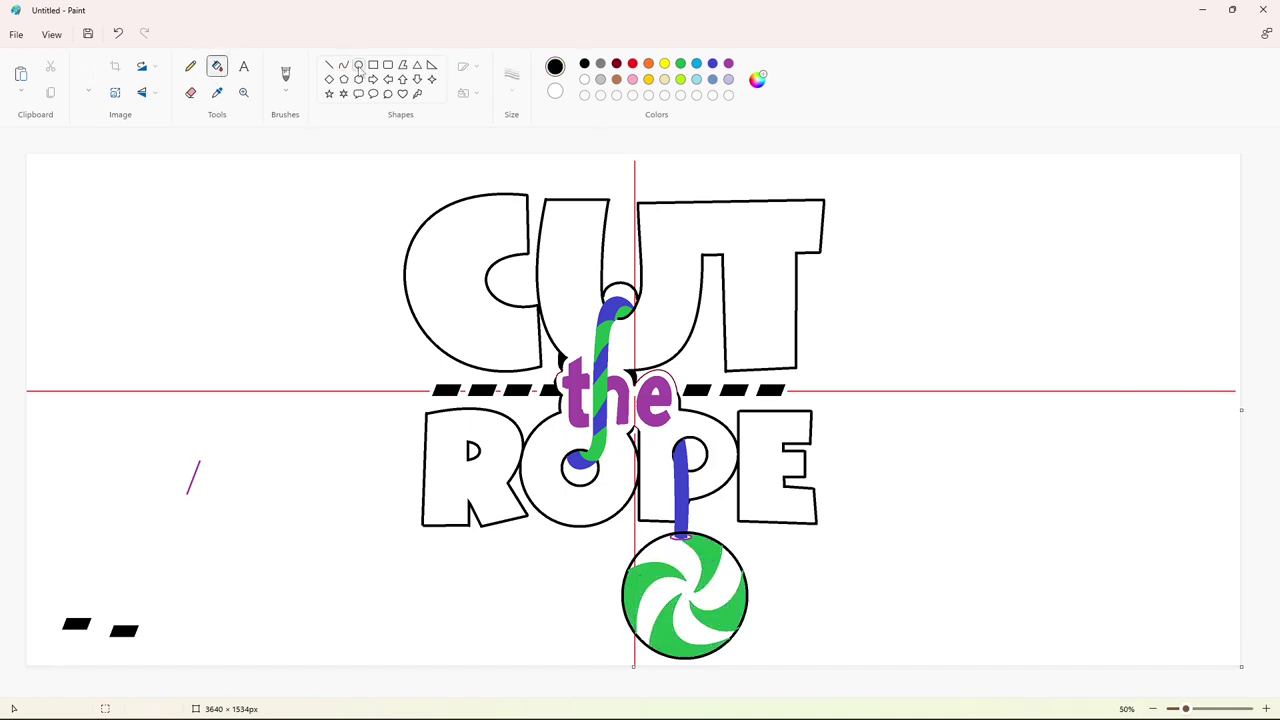
click(358, 66)
mouse_move(646, 554)
mouse_down()
mouse_move(721, 631)
mouse_move(690, 616)
mouse_up()
click(801, 600)
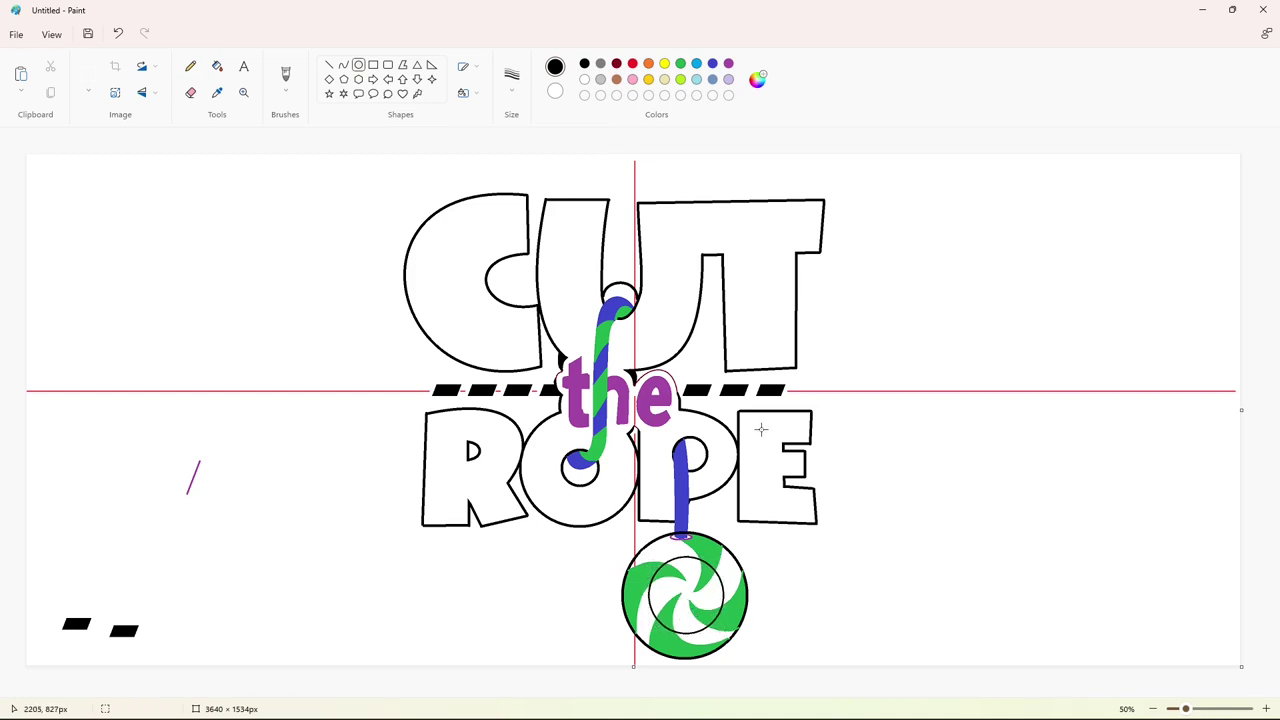
Start a numeral 2 behind the T with a short black slanted line and a large curve for its outer right edge.
click(329, 65)
drag(808, 252, 824, 298)
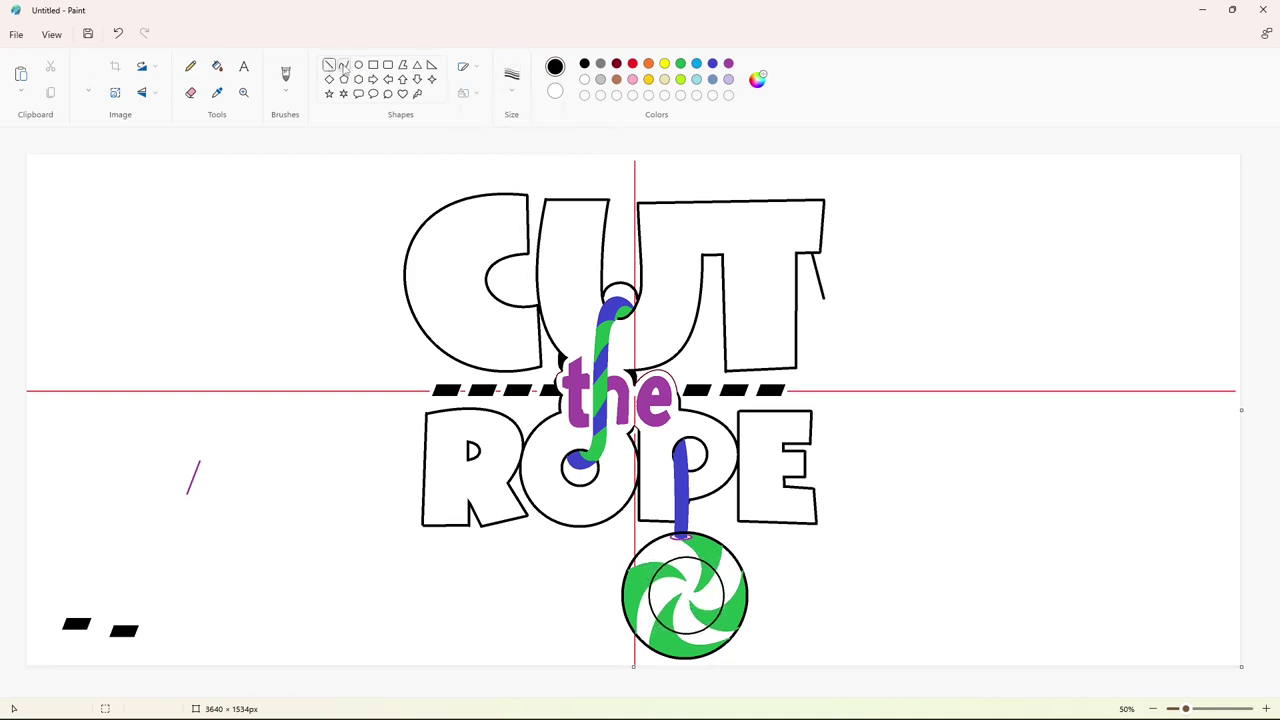
click(343, 66)
drag(822, 216, 865, 408)
mouse_move(875, 370)
mouse_down()
mouse_move(926, 197)
mouse_move(1000, 340)
mouse_up()
click(760, 303)
Draw the 2's inner curve from the end of the short slanted line down to the top of ROPE's E.
drag(824, 298, 798, 393)
drag(820, 365, 900, 264)
drag(879, 330, 908, 334)
click(966, 357)
Outline the base of the 2 with straight black lines that meet the right side of ROPE's E.
click(329, 65)
drag(799, 393, 806, 476)
key(ctrl+z)
drag(925, 489, 806, 473)
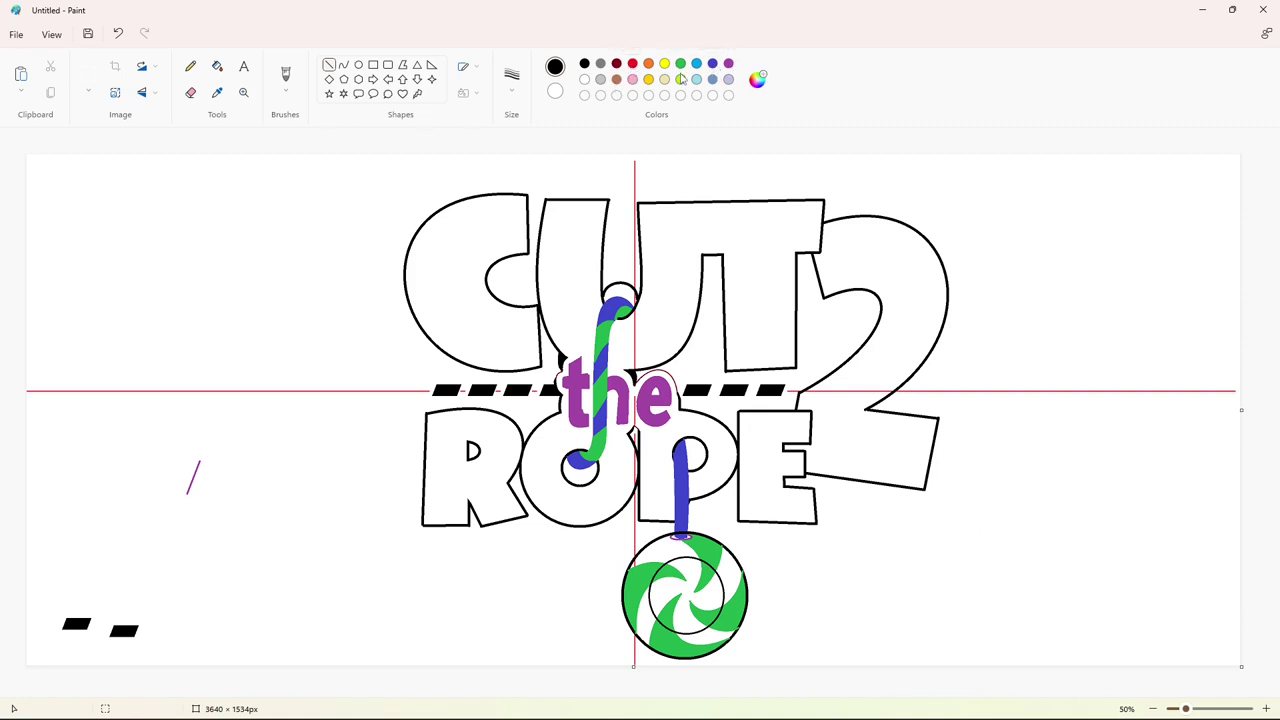
Draw slanted orange lines across the indigo rope in the P and fill alternate bands with orange.
click(648, 64)
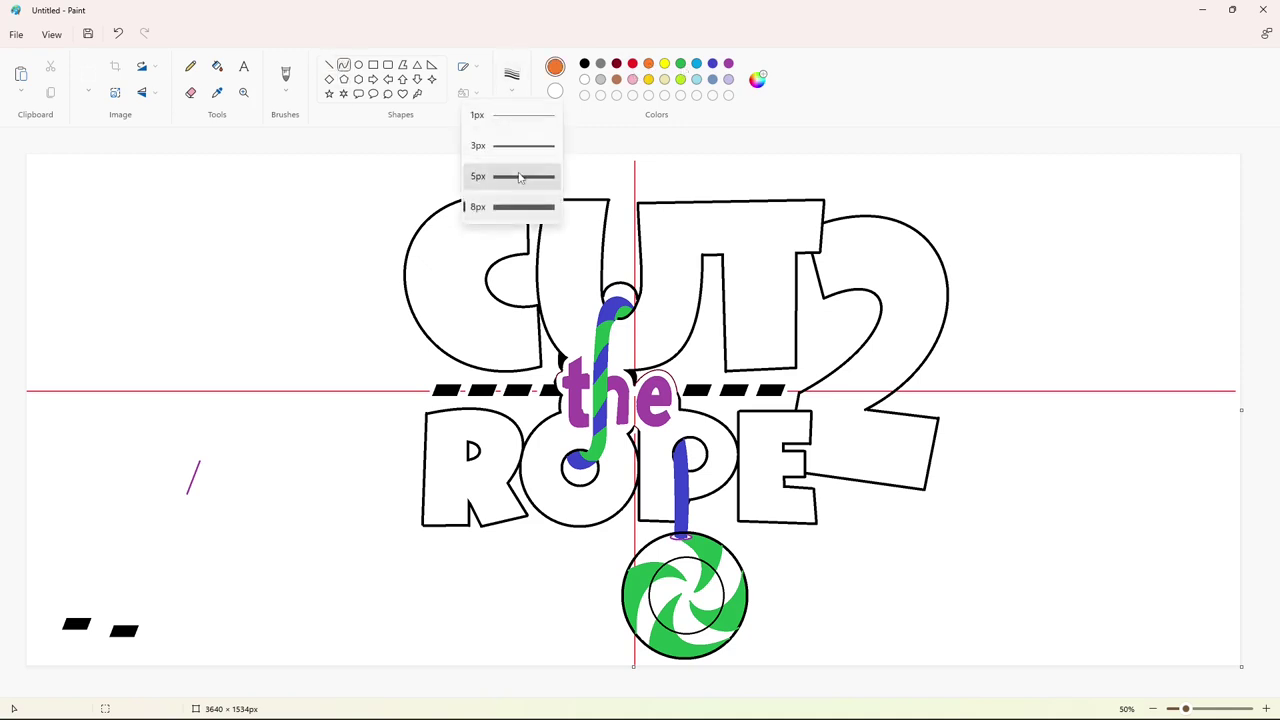
drag(673, 479, 687, 452)
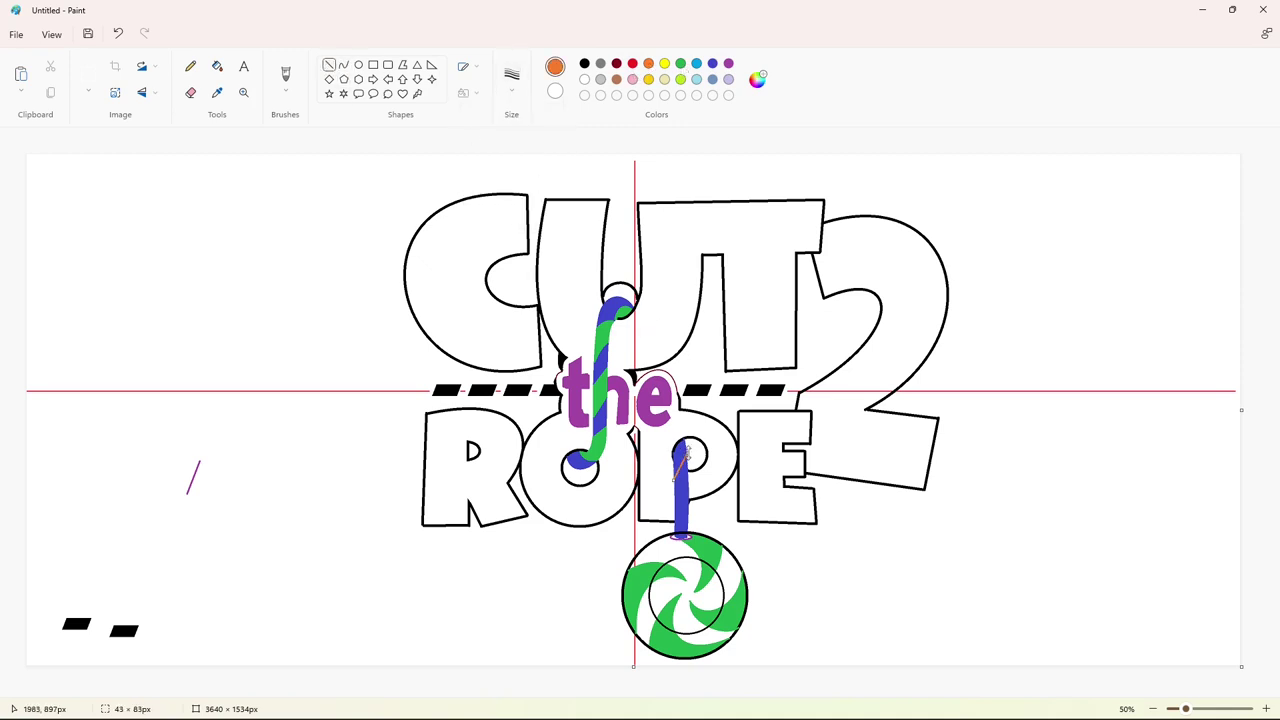
drag(674, 507, 689, 479)
drag(674, 529, 688, 510)
click(217, 66)
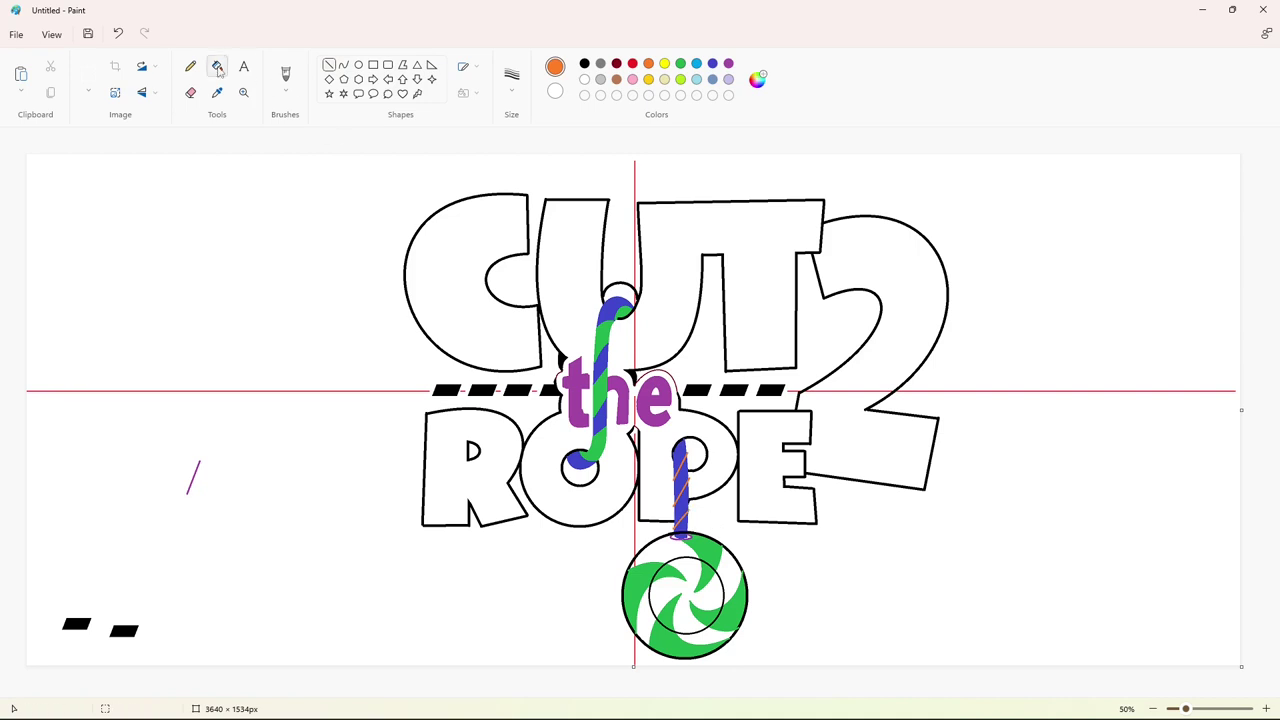
click(680, 463)
click(681, 487)
click(682, 516)
Extend the lowest orange band to the rope's end and fill the ring around it with purple.
click(1267, 709)
drag(645, 692, 959, 692)
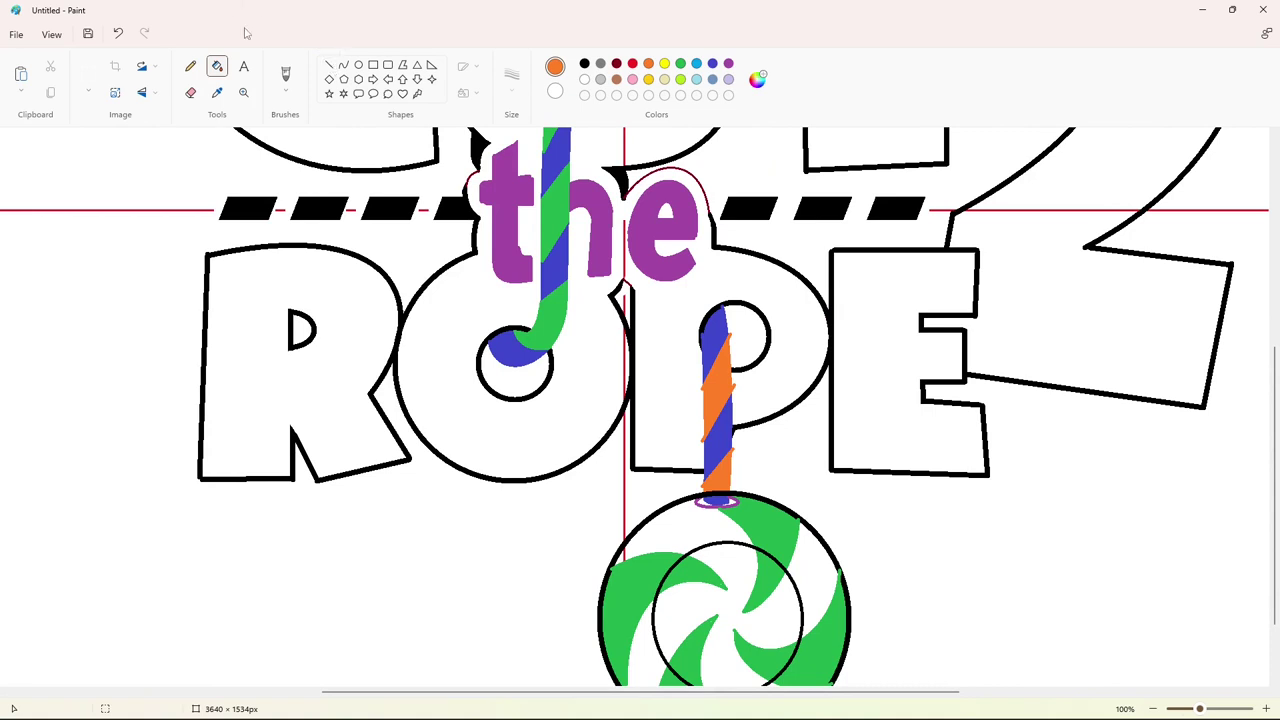
click(331, 66)
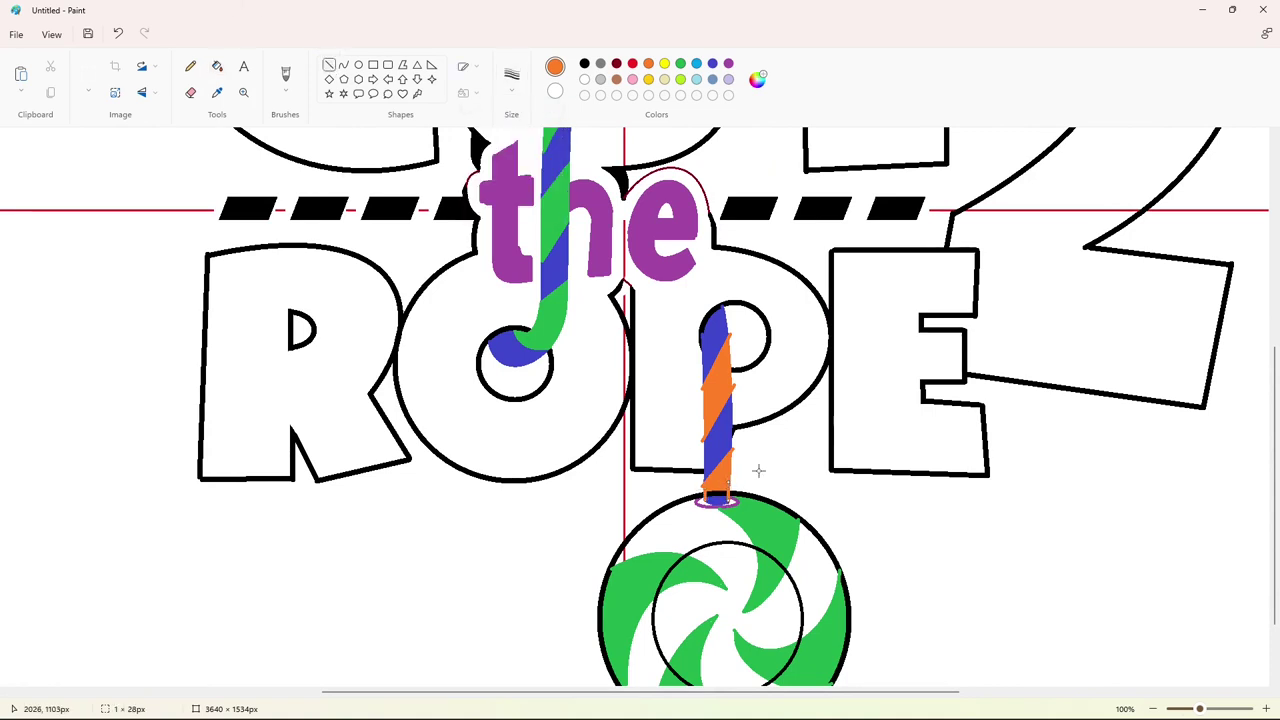
click(217, 66)
click(717, 501)
click(715, 492)
click(728, 64)
click(701, 503)
click(733, 503)
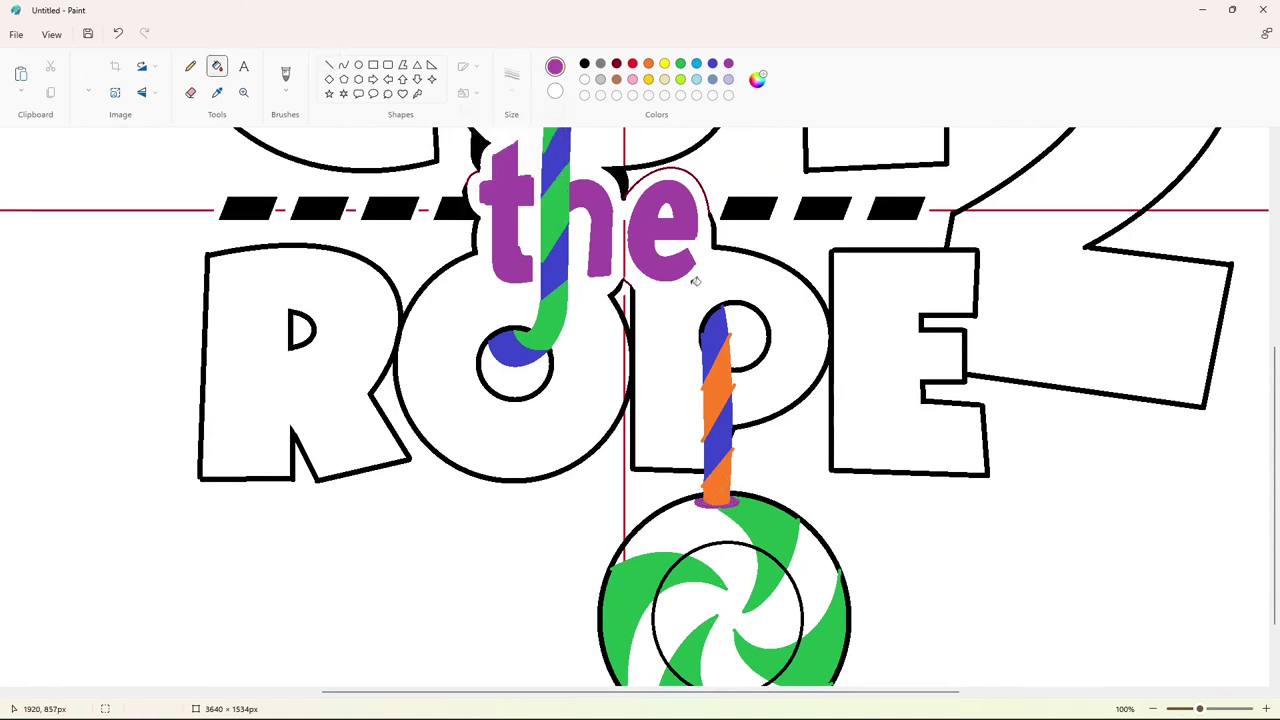
Trim the orange line ends sticking out along both sides of the P's rope with short white lines.
click(331, 66)
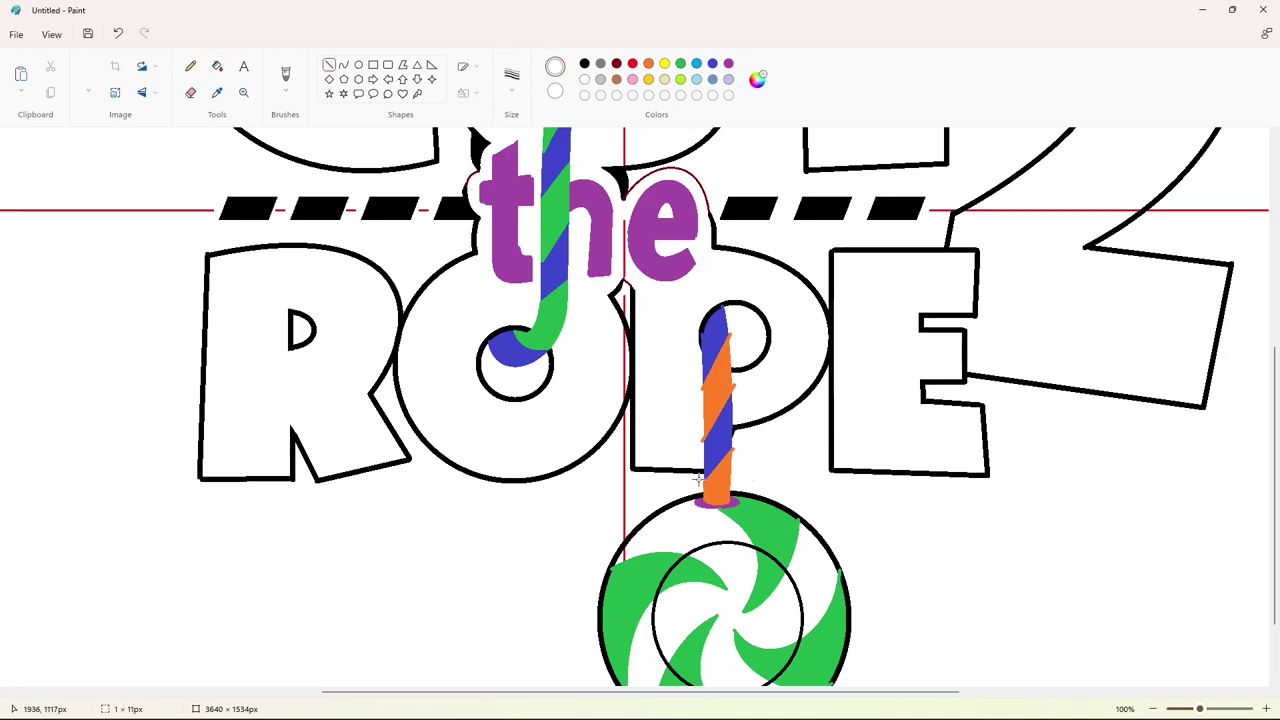
drag(733, 460, 733, 437)
drag(698, 392, 699, 384)
click(772, 378)
drag(733, 342, 731, 323)
click(765, 337)
Patch the gaps in the black outlines of the ring inside the U and the candy's rim with short black lines.
click(584, 63)
scroll(757, 310, up, 3)
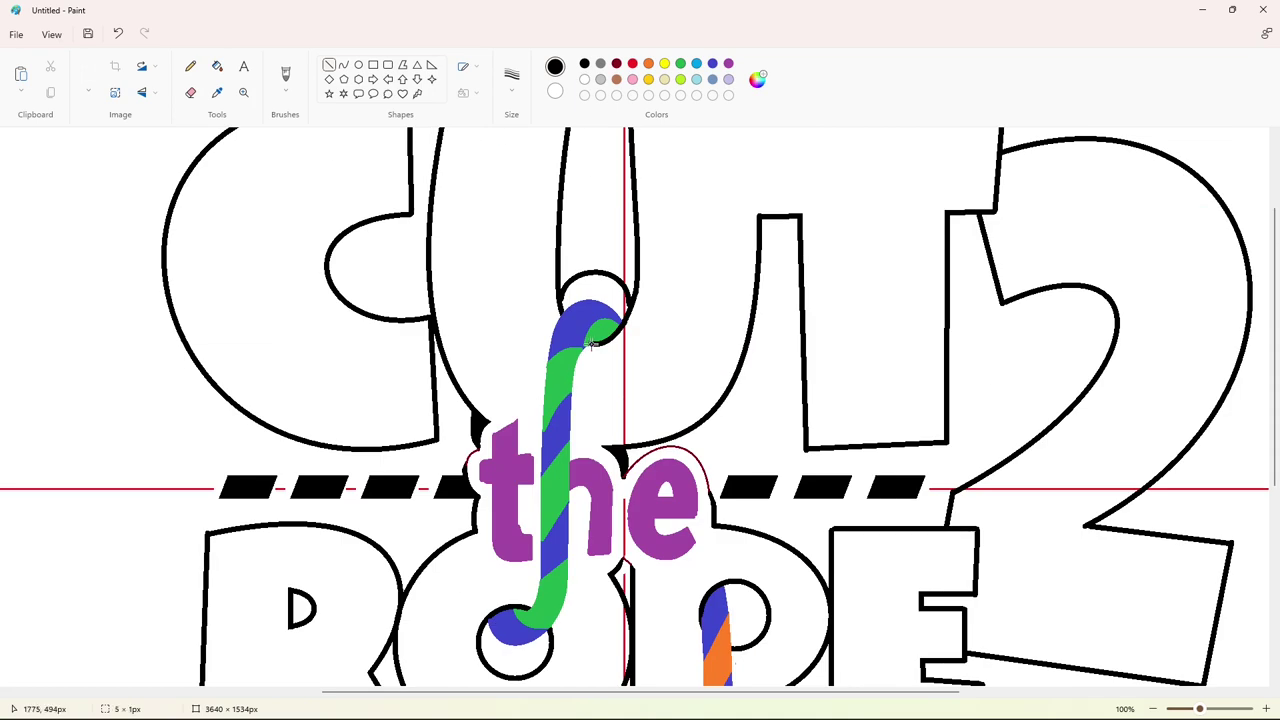
click(673, 345)
drag(587, 344, 593, 343)
scroll(632, 347, down, 4)
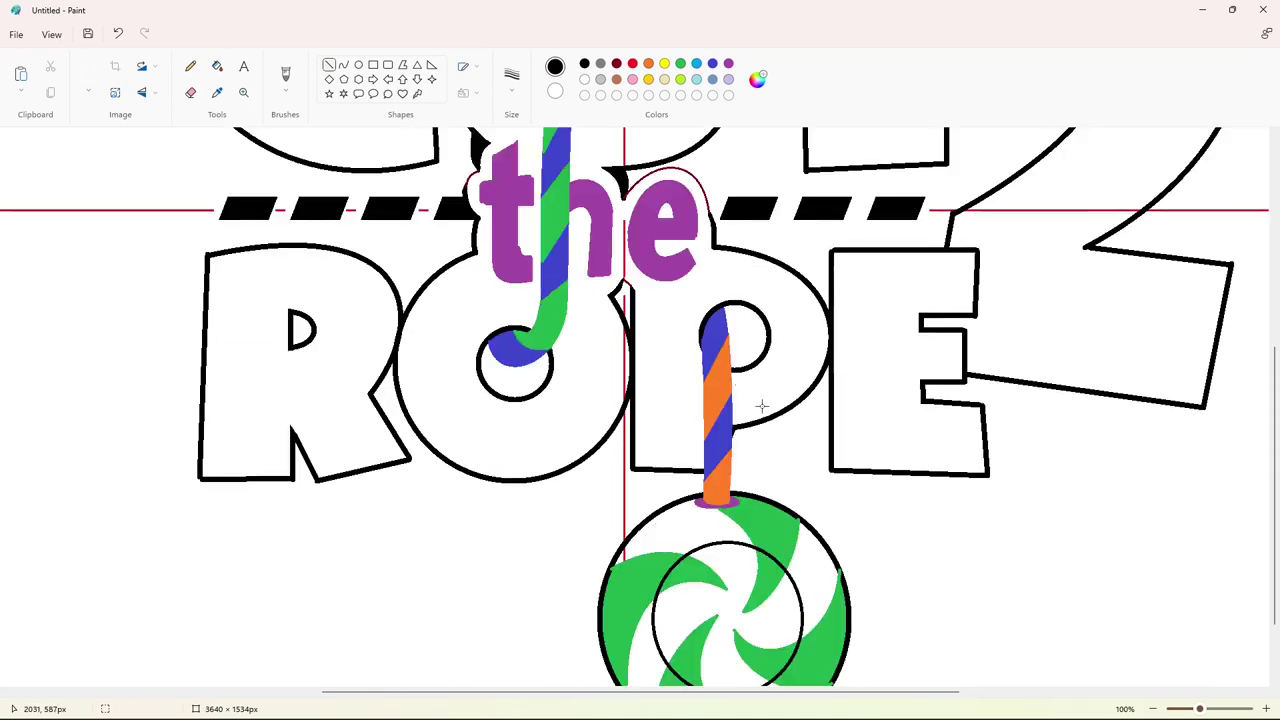
drag(837, 463, 842, 476)
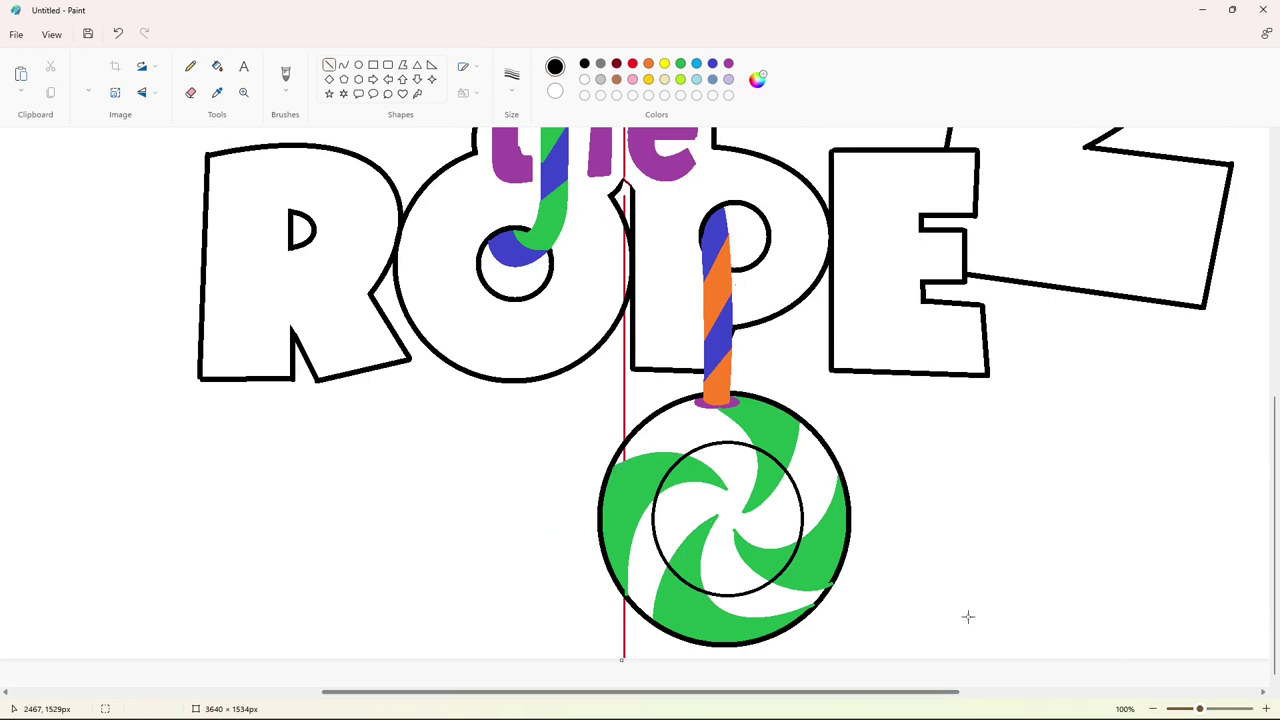
drag(826, 592, 833, 580)
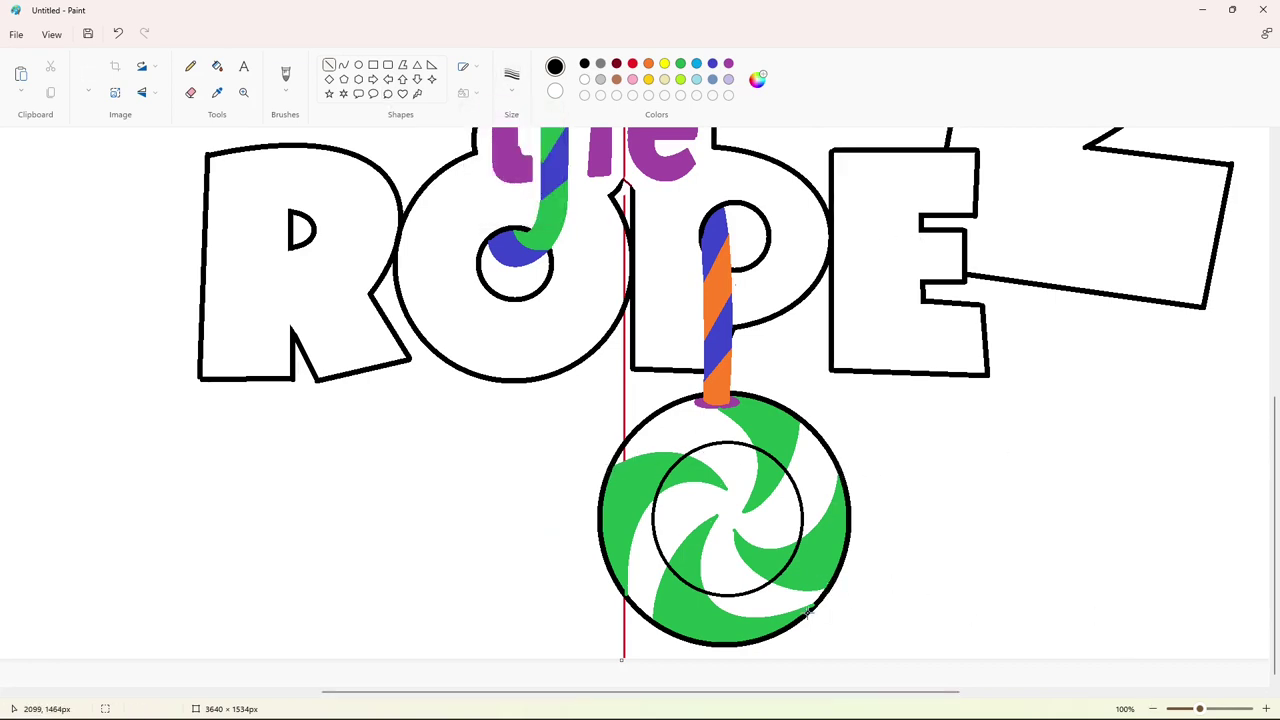
drag(622, 593, 630, 605)
Add a short purple line along the lower edge of the purple ring on top of the candy.
click(729, 66)
drag(716, 406, 726, 405)
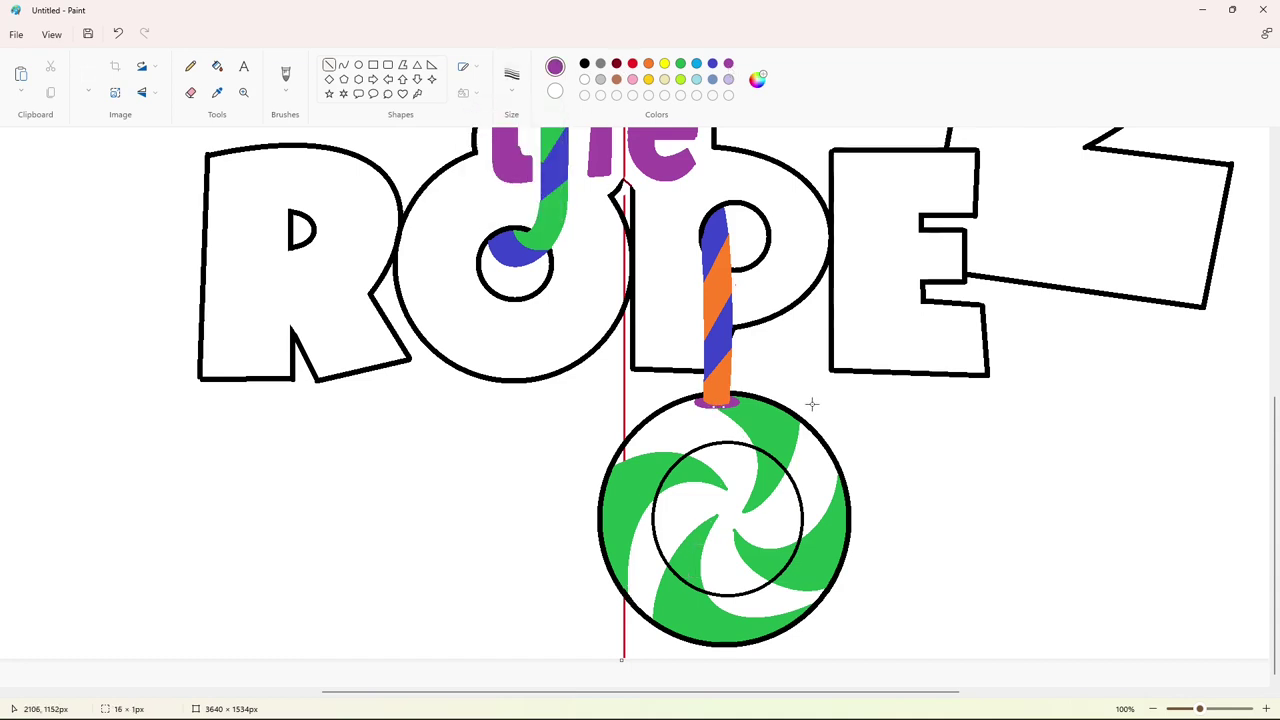
click(1060, 599)
scroll(1060, 599, down, 1)
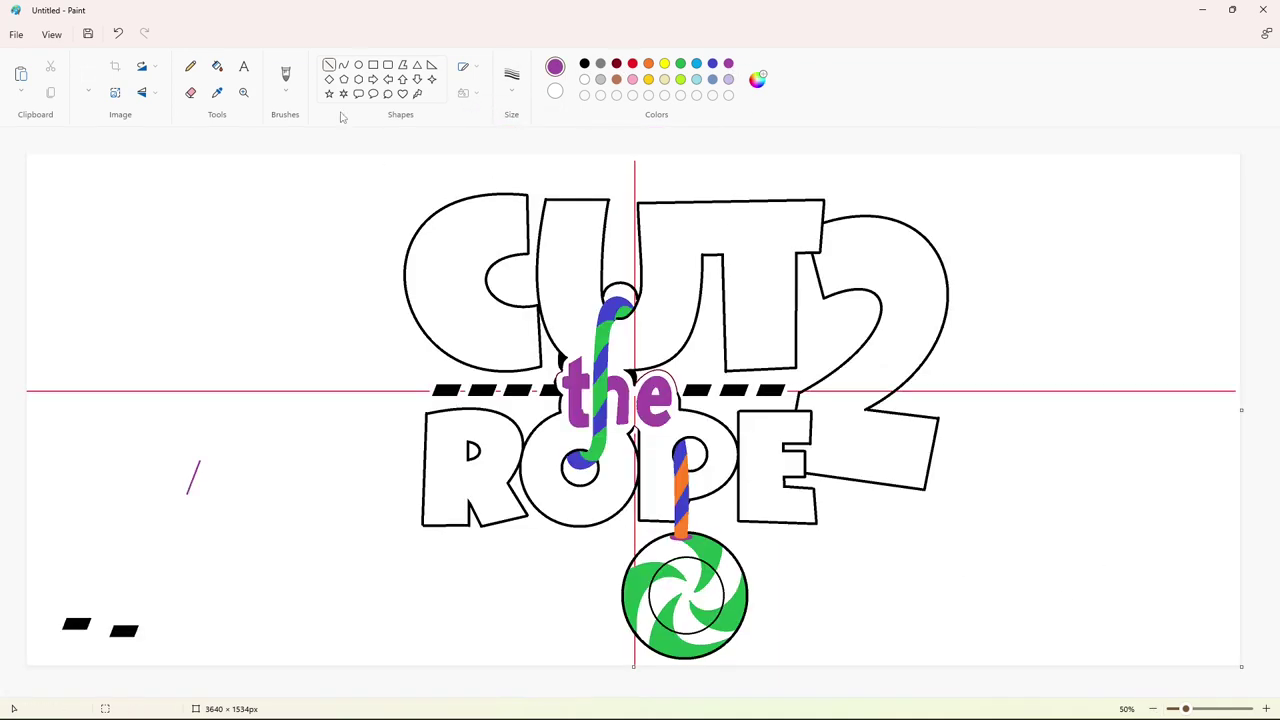
Draw two concentric indigo circles for a scissor handle beside the C, the inner one about 109 × 111 px.
click(358, 64)
click(584, 63)
click(712, 63)
drag(332, 332, 388, 388)
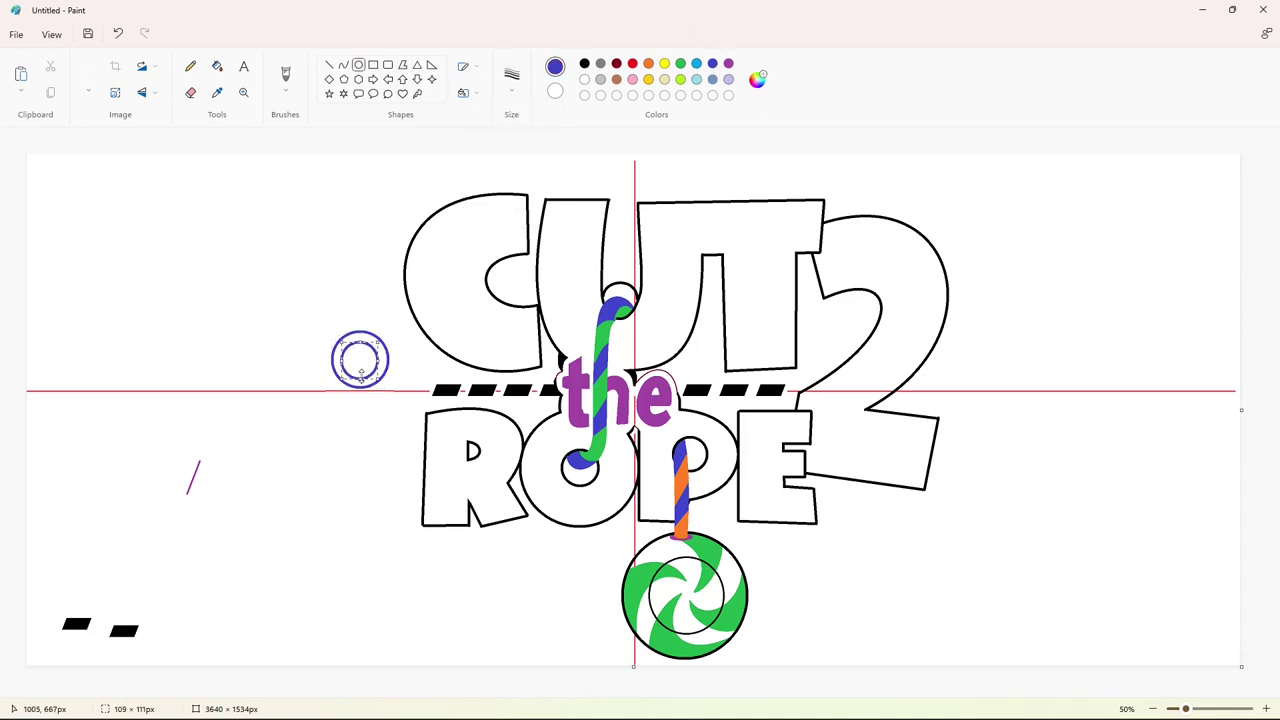
drag(361, 376, 361, 373)
Outline the scissor neck and blade from the handle down across the upper part of ROPE's R with indigo lines and curves.
mouse_move(377, 360)
mouse_down()
mouse_move(363, 362)
mouse_move(433, 428)
mouse_move(463, 431)
mouse_up()
click(417, 351)
click(344, 65)
mouse_move(396, 395)
mouse_down()
mouse_move(397, 409)
mouse_move(391, 400)
mouse_move(465, 431)
mouse_move(449, 440)
mouse_move(386, 375)
mouse_up()
key(ctrl+z)
click(431, 392)
click(506, 445)
click(330, 66)
click(510, 401)
click(344, 66)
click(330, 66)
click(455, 374)
click(345, 65)
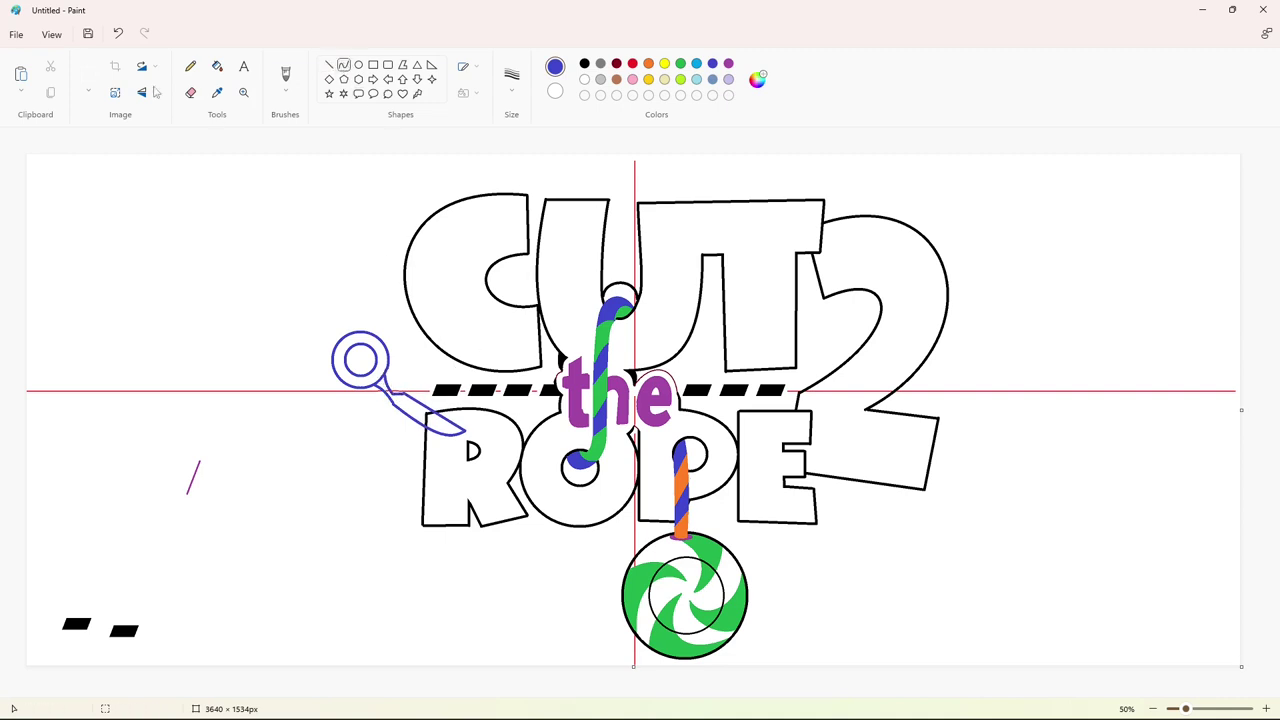
Copy the area around the scissor half and place the copy in the blank space near the canvas's upper-left corner.
click(88, 75)
drag(300, 286, 510, 478)
key(ctrl+c)
key(ctrl+v)
drag(174, 259, 184, 270)
click(344, 268)
Remove the C's curves and the slanted black blocks from the scissor copy by filling them with white.
click(1266, 709)
click(1266, 709)
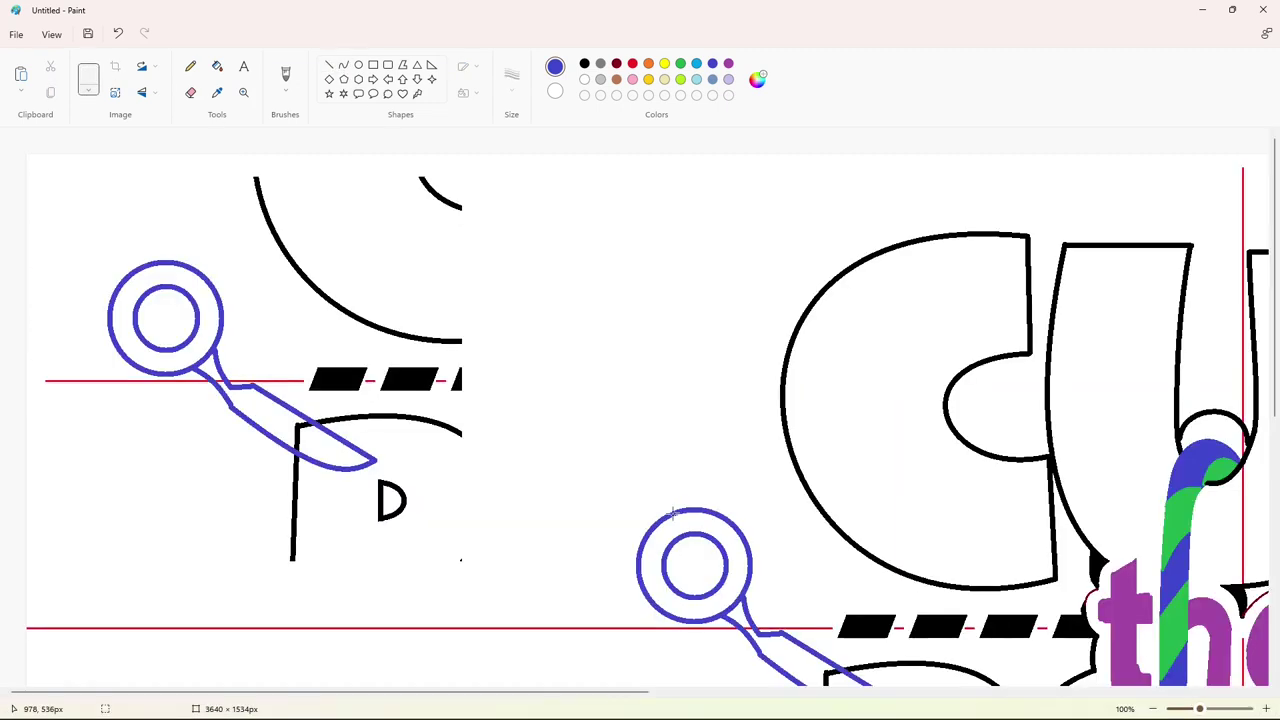
click(217, 67)
click(586, 80)
click(446, 200)
click(372, 325)
click(339, 379)
click(410, 379)
click(457, 380)
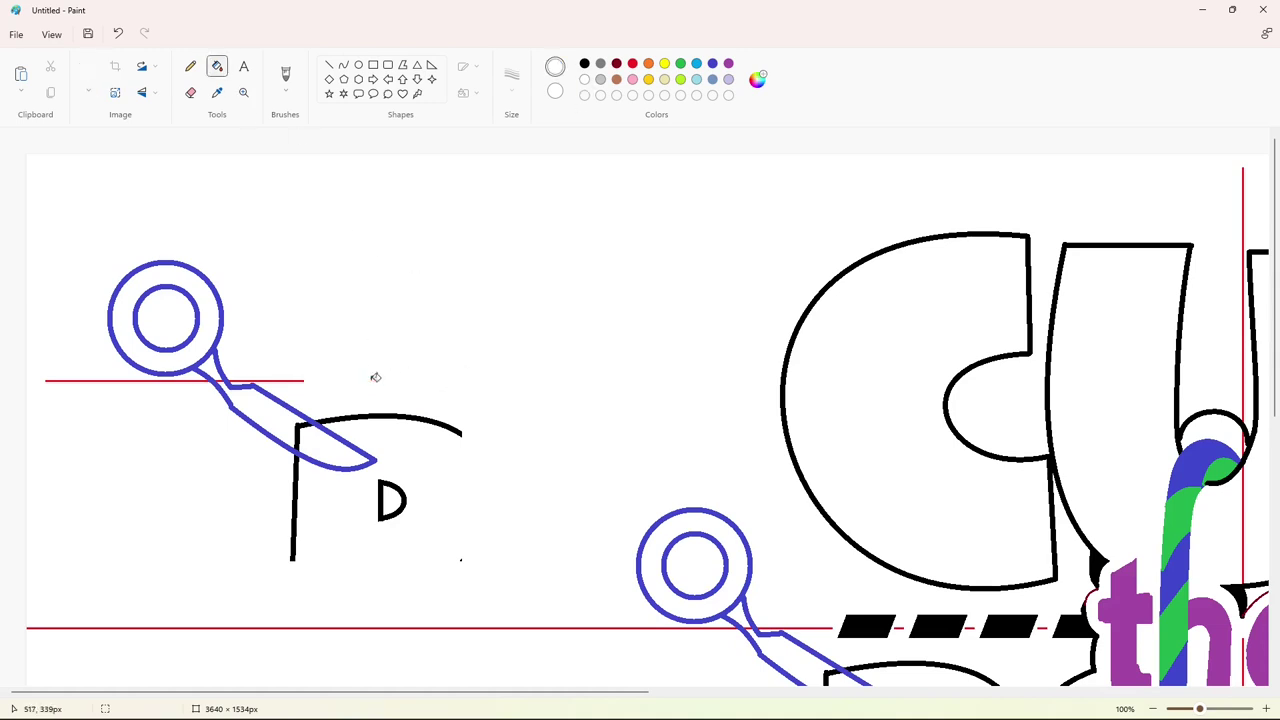
Clear the R's lines and red guideline pieces around the scissor copy with white, and erase the leftover black speck.
click(401, 416)
click(404, 503)
click(296, 511)
click(241, 380)
click(192, 380)
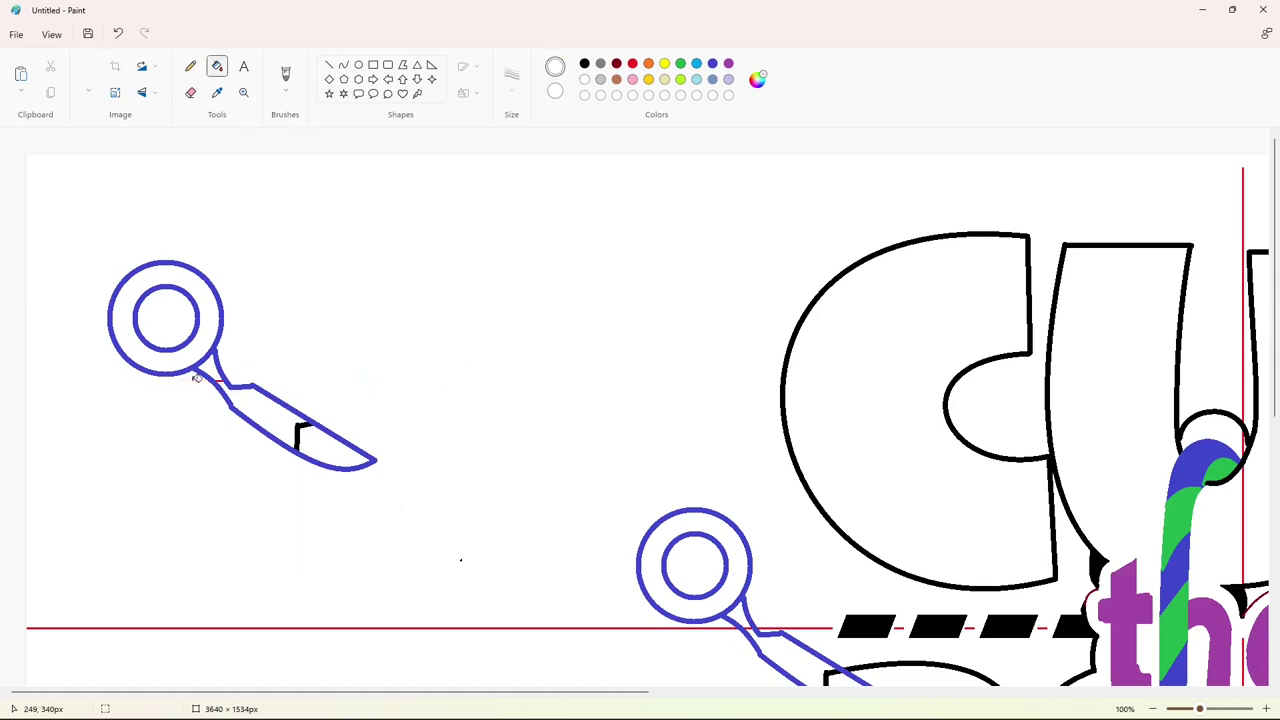
click(191, 92)
click(511, 80)
click(511, 218)
click(461, 560)
Fill the handle ring, neck and blade of the scissor copy with indigo.
click(217, 67)
click(713, 65)
click(203, 301)
click(212, 371)
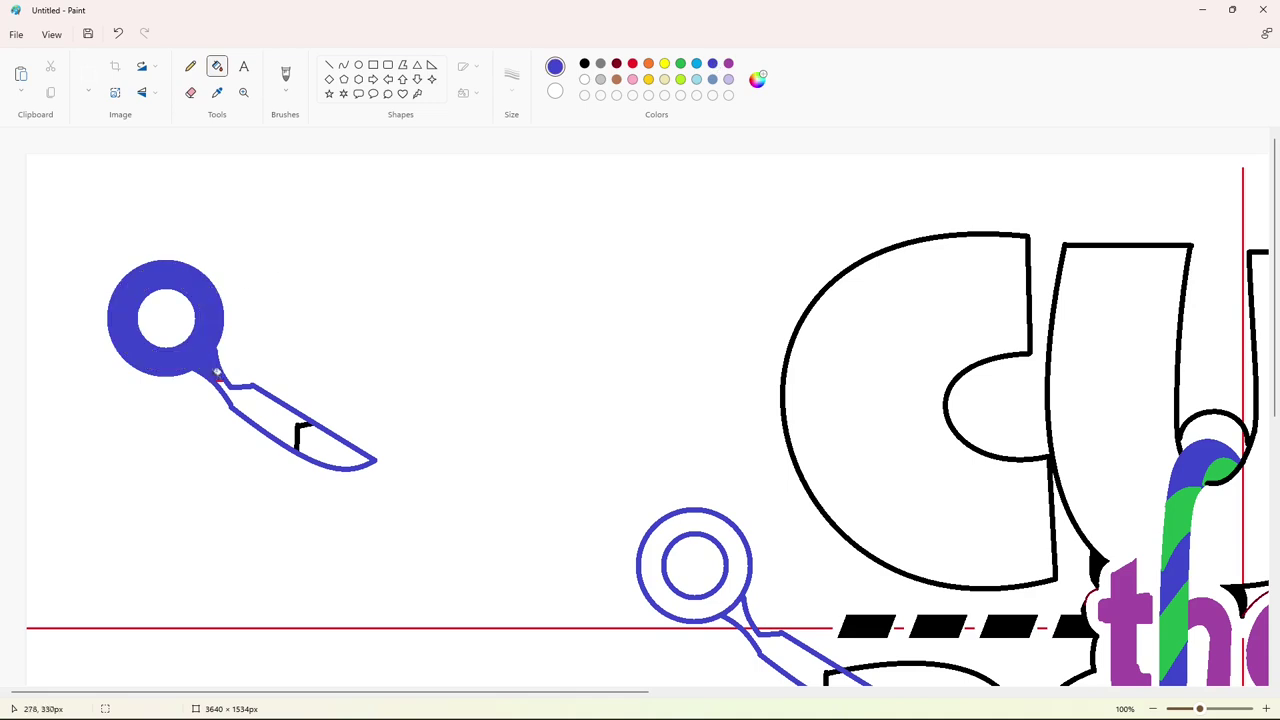
click(240, 392)
click(297, 434)
click(324, 446)
Select the filled scissor half in the blank area and copy it.
click(89, 74)
drag(82, 212, 398, 527)
click(645, 457)
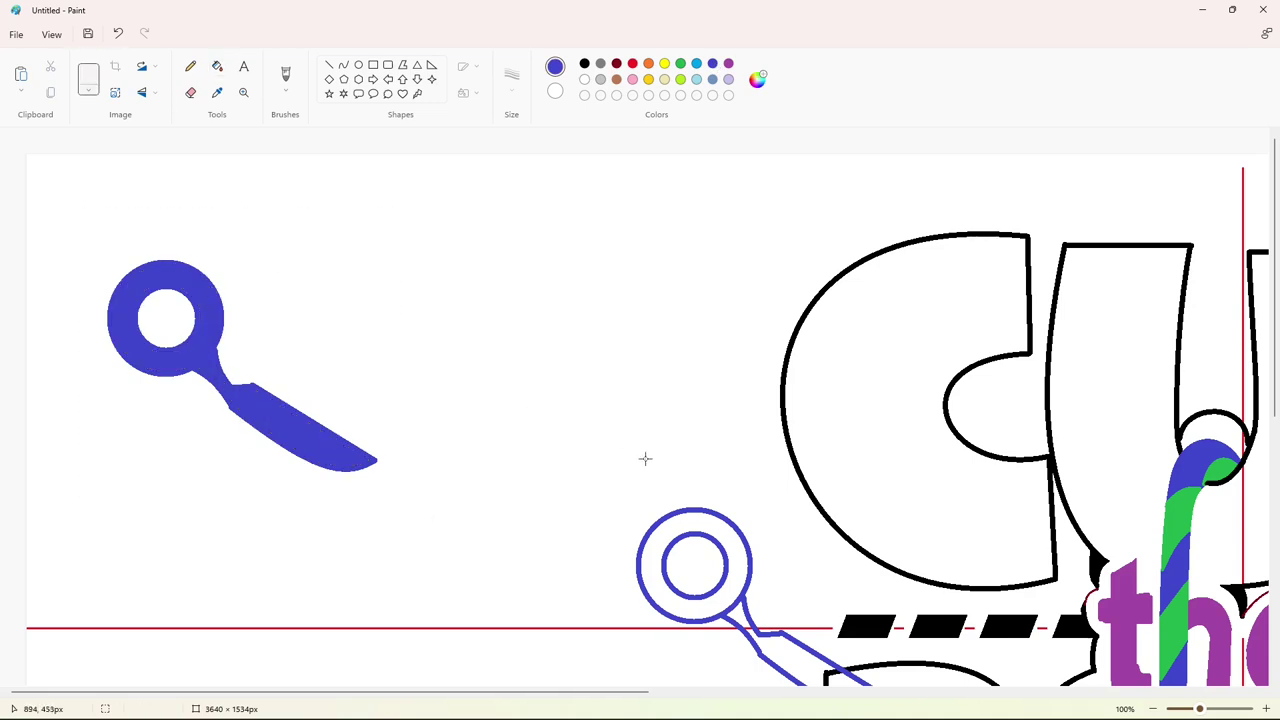
Fill the handle, neck and blade of the original scissor half beside the lettering with indigo.
click(1153, 709)
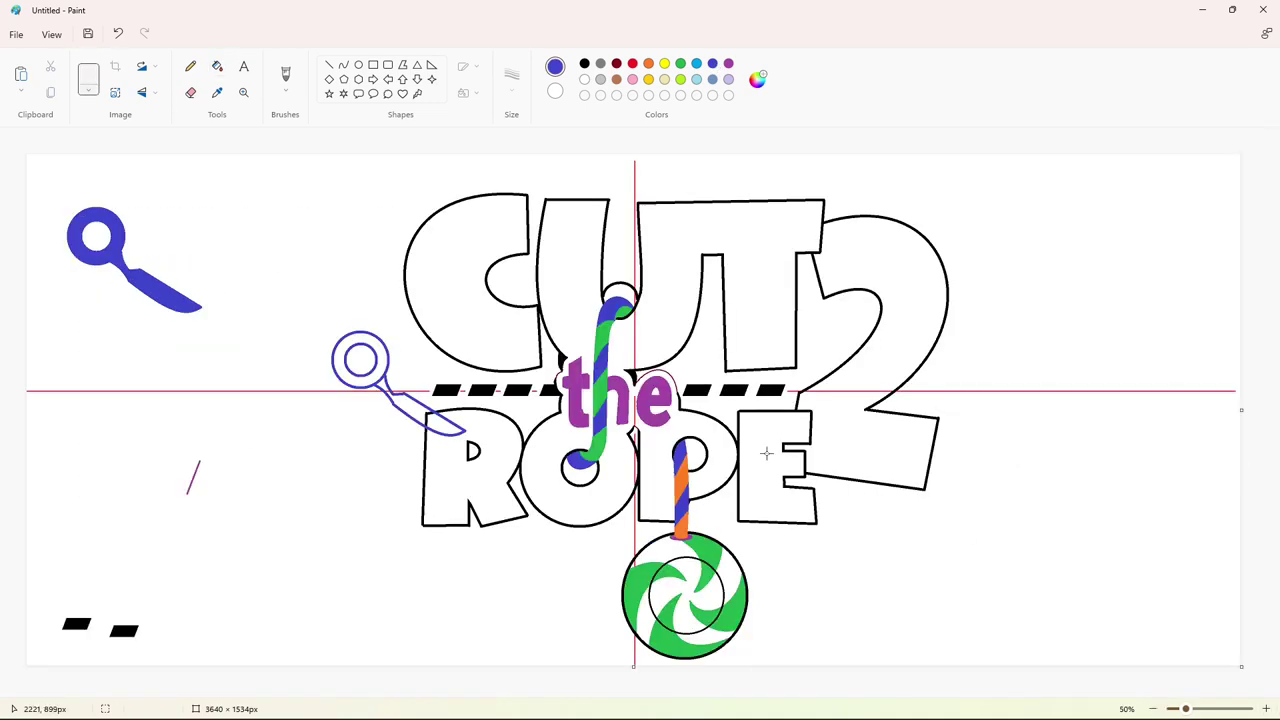
click(217, 66)
scroll(259, 582, up, 2)
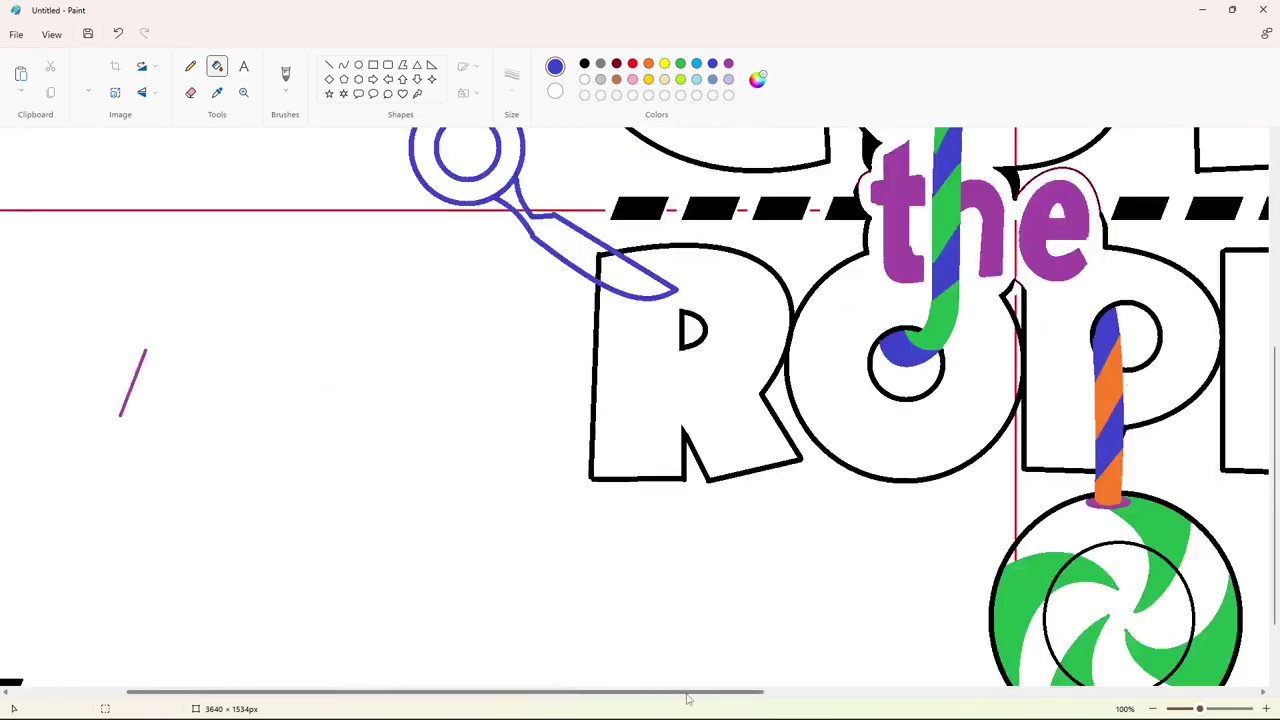
scroll(430, 470, up, 3)
click(498, 462)
click(600, 540)
click(638, 561)
click(1153, 709)
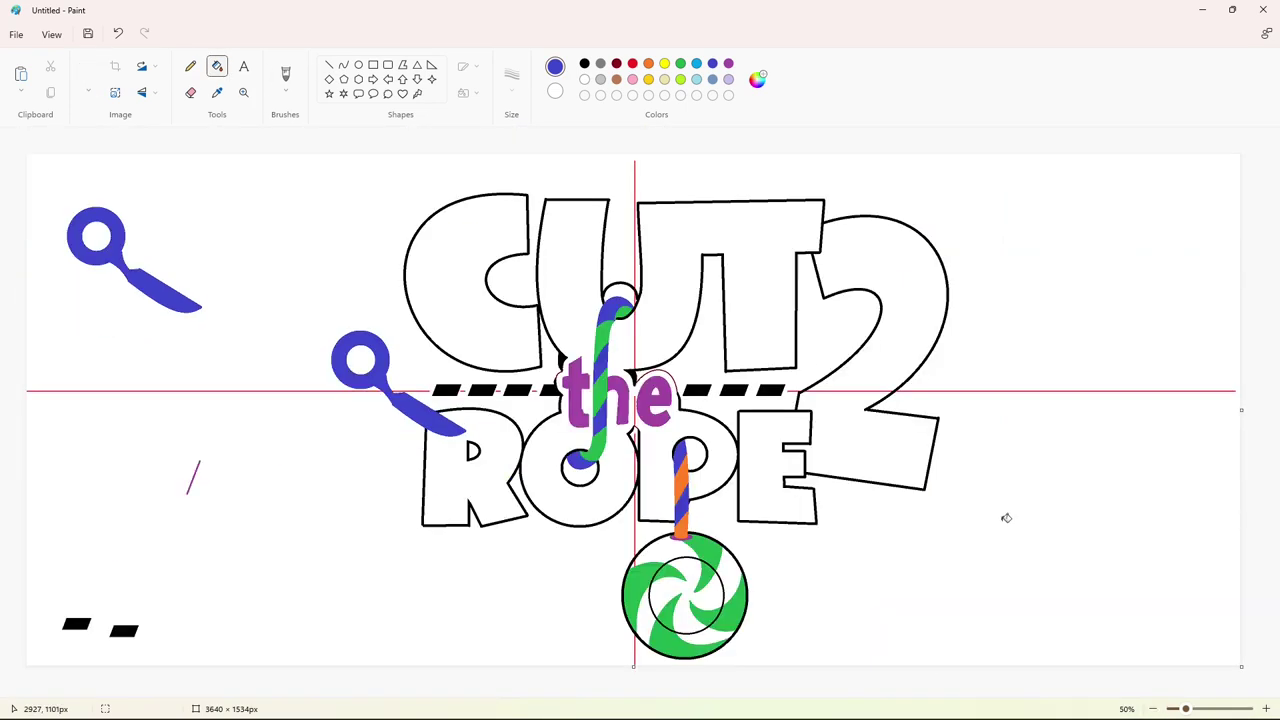
Paste the copied scissor half, flip it vertically and move it over the original half to form open scissors.
key(ctrl+v)
click(145, 92)
click(145, 117)
drag(103, 242, 399, 391)
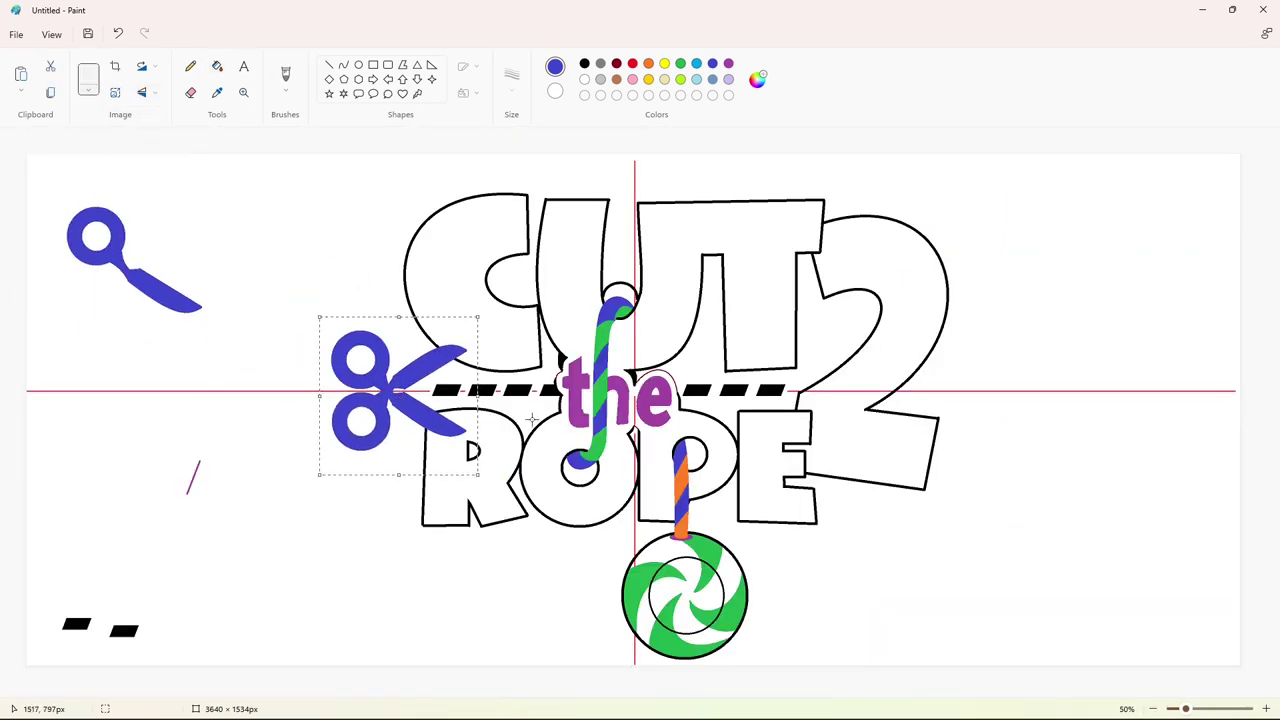
Nudge the flipped scissor half until its handle sits directly below the original's and the blades cross at the red guideline.
key(Left)
key(Left)
key(Up)
key(Up)
key(Up)
key(Up)
key(Up)
key(Up)
key(Up)
key(Up)
key(Up)
key(Up)
key(Up)
key(Up)
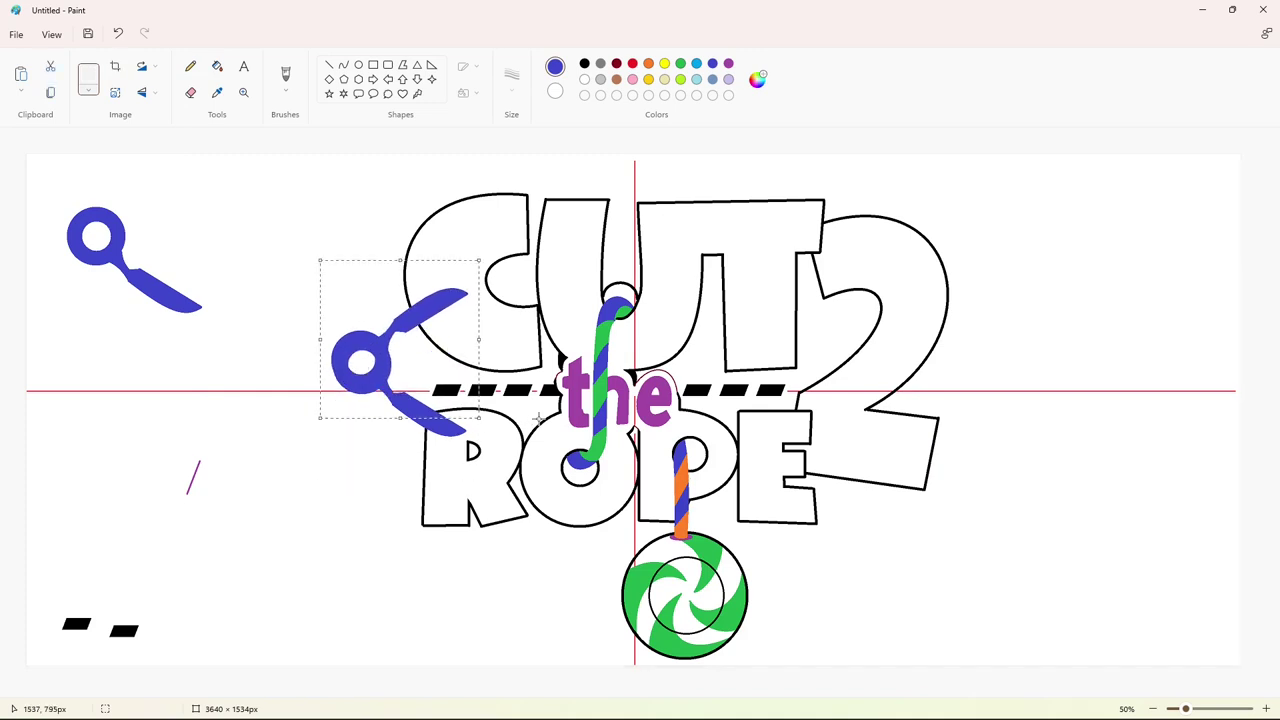
key(Left)
key(Left)
key(Down)
key(Down)
key(Down)
key(Down)
key(Down)
key(Down)
key(Down)
key(Down)
key(Down)
key(Down)
key(Down)
key(Down)
key(Down)
key(Down)
key(Down)
key(Down)
key(Down)
key(Down)
key(Down)
key(Down)
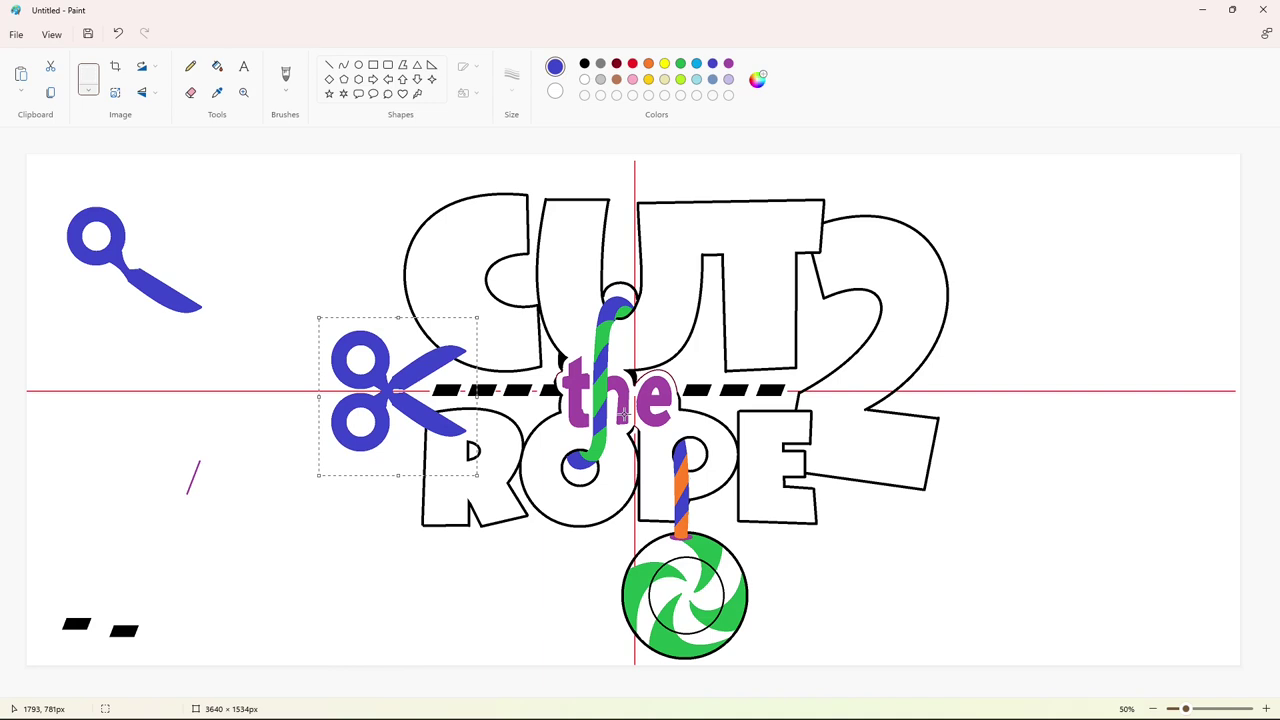
click(940, 500)
Touch up the crossing point of the scissor blades with a short white line.
click(1265, 708)
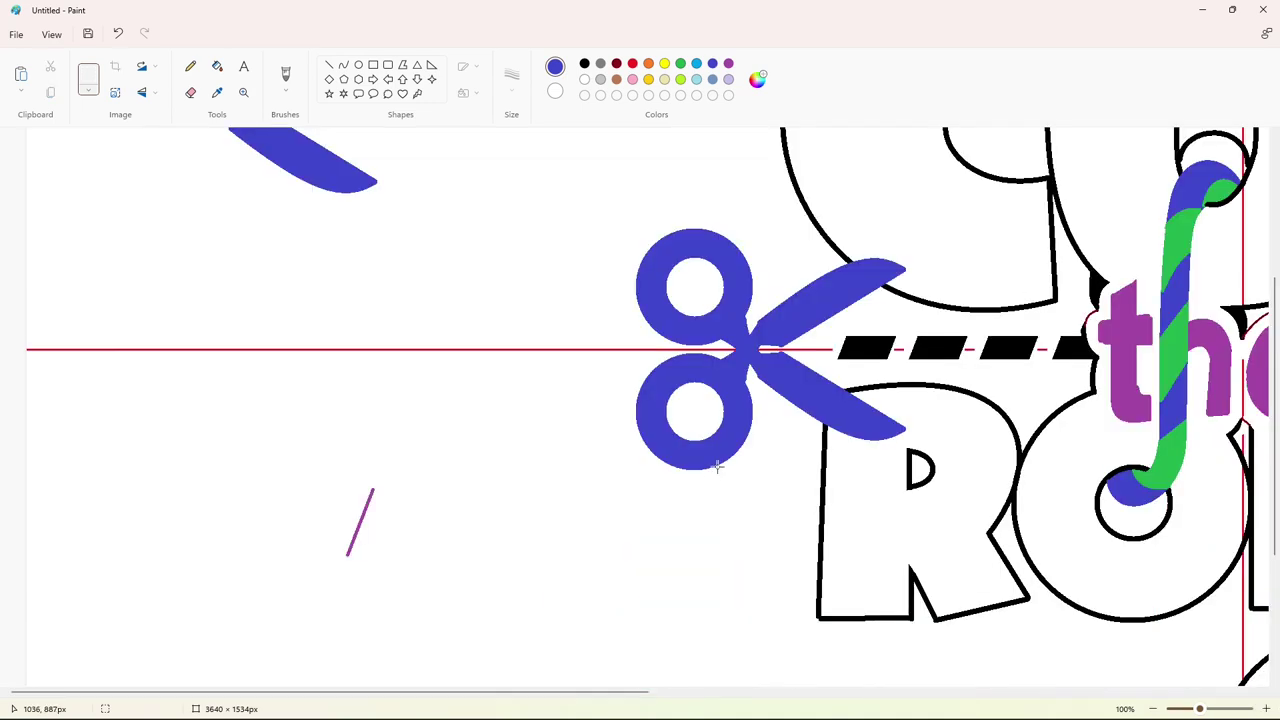
click(332, 66)
click(584, 79)
click(512, 78)
click(512, 178)
mouse_move(761, 354)
mouse_down()
mouse_move(832, 363)
mouse_move(750, 363)
mouse_up()
click(713, 66)
click(877, 342)
click(217, 67)
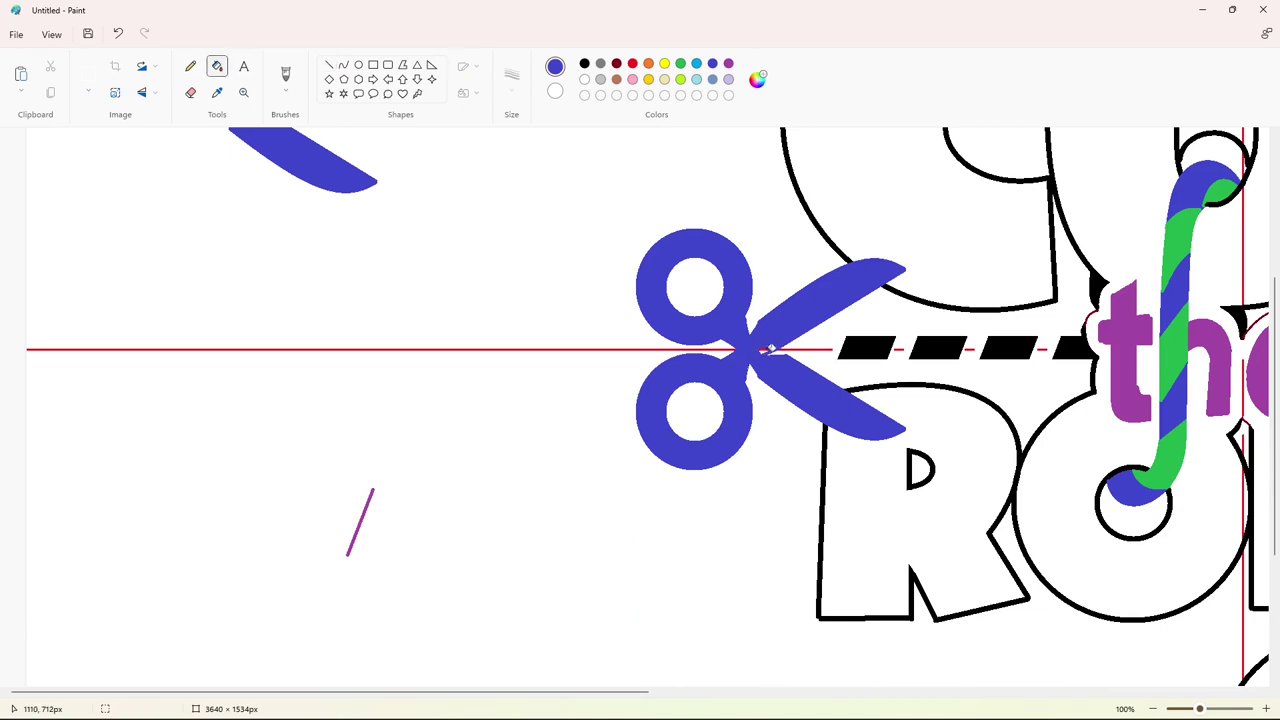
scroll(1040, 600, down, 1)
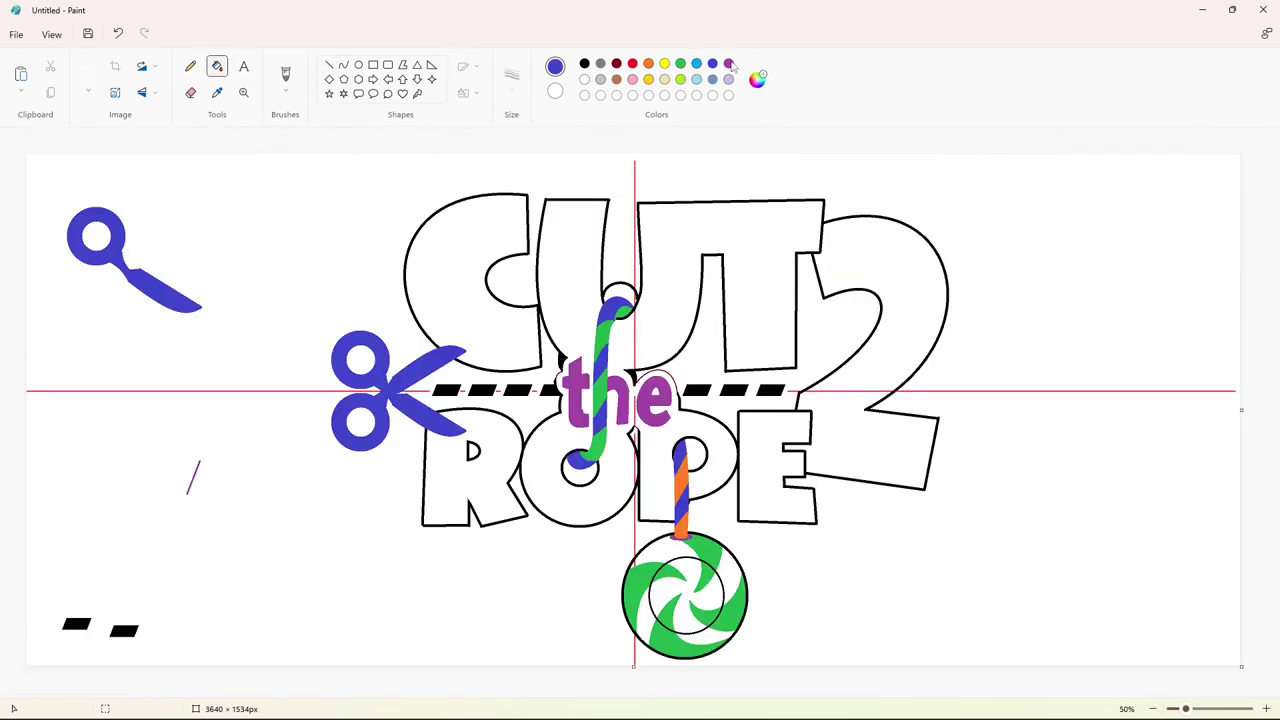
Remove the spare scissor half, purple line and two loose black blocks with white fill, and fill the finished scissors black.
click(585, 80)
click(118, 242)
click(196, 468)
click(124, 630)
click(77, 624)
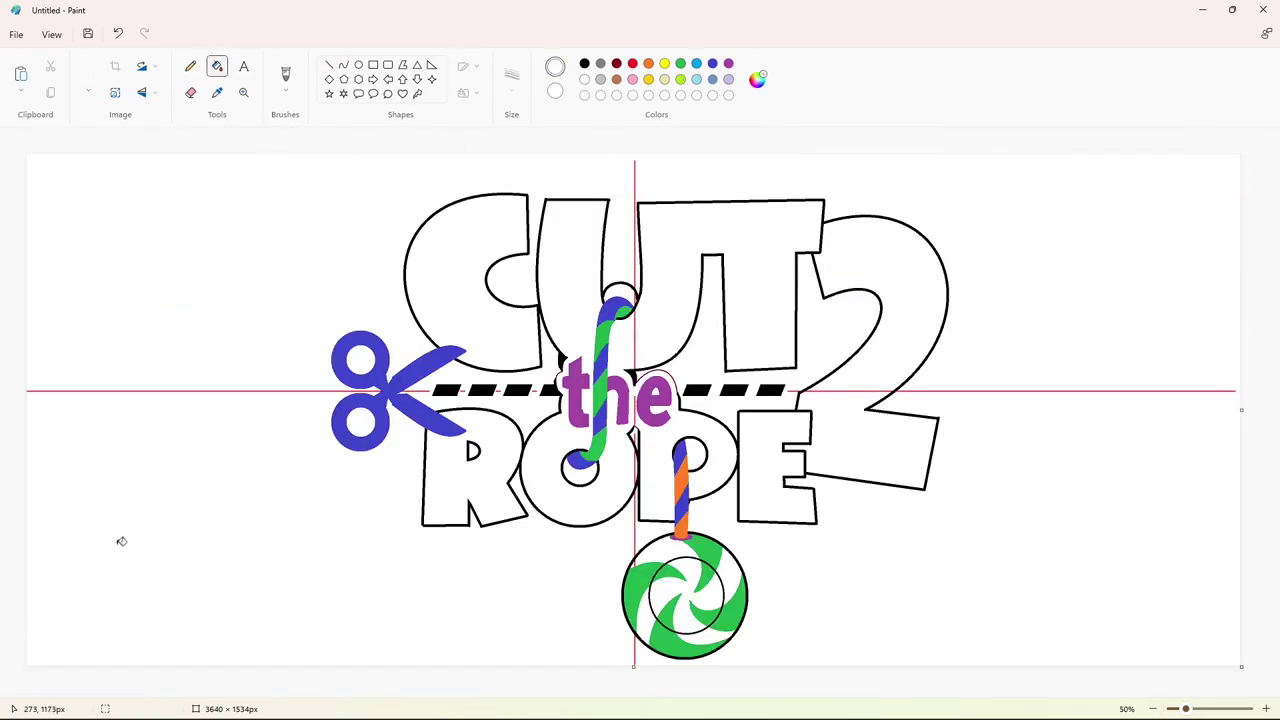
click(585, 63)
click(422, 368)
Fill the background and the lettering, ring and candy areas touching the guidelines with the same red as the guidelines.
click(632, 63)
click(727, 180)
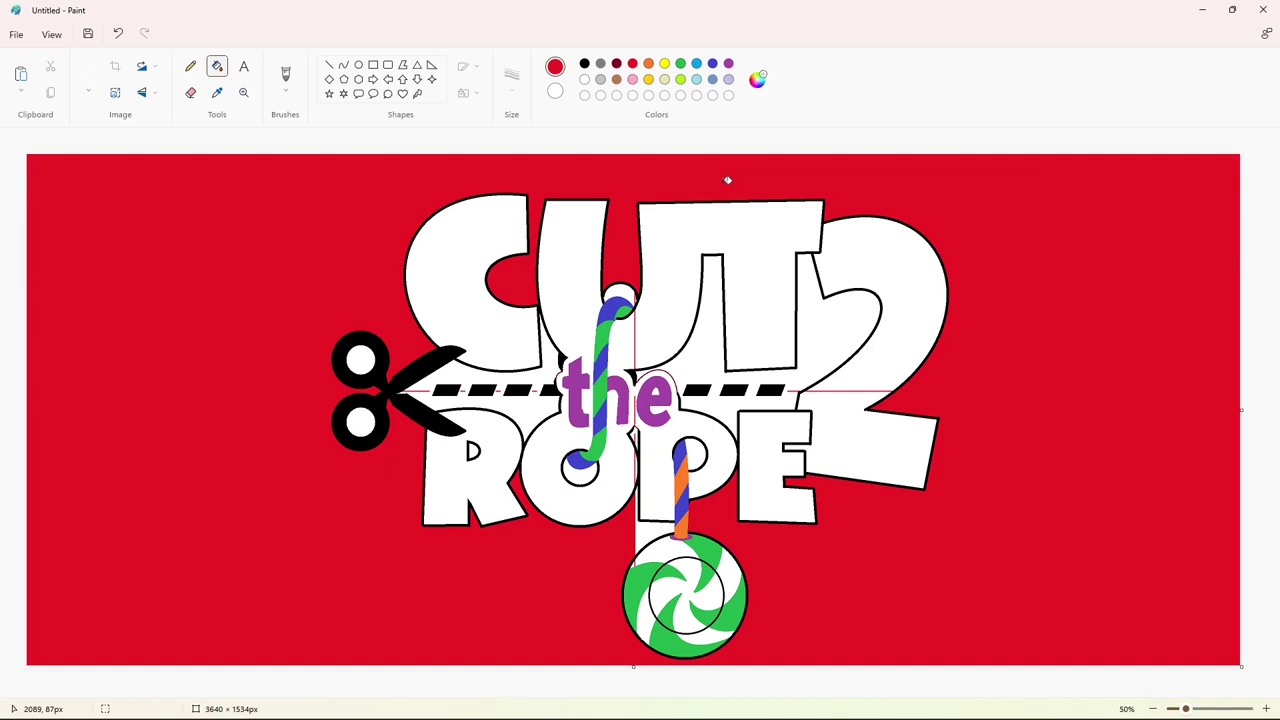
click(652, 274)
click(622, 291)
click(649, 446)
click(646, 534)
click(663, 550)
click(863, 427)
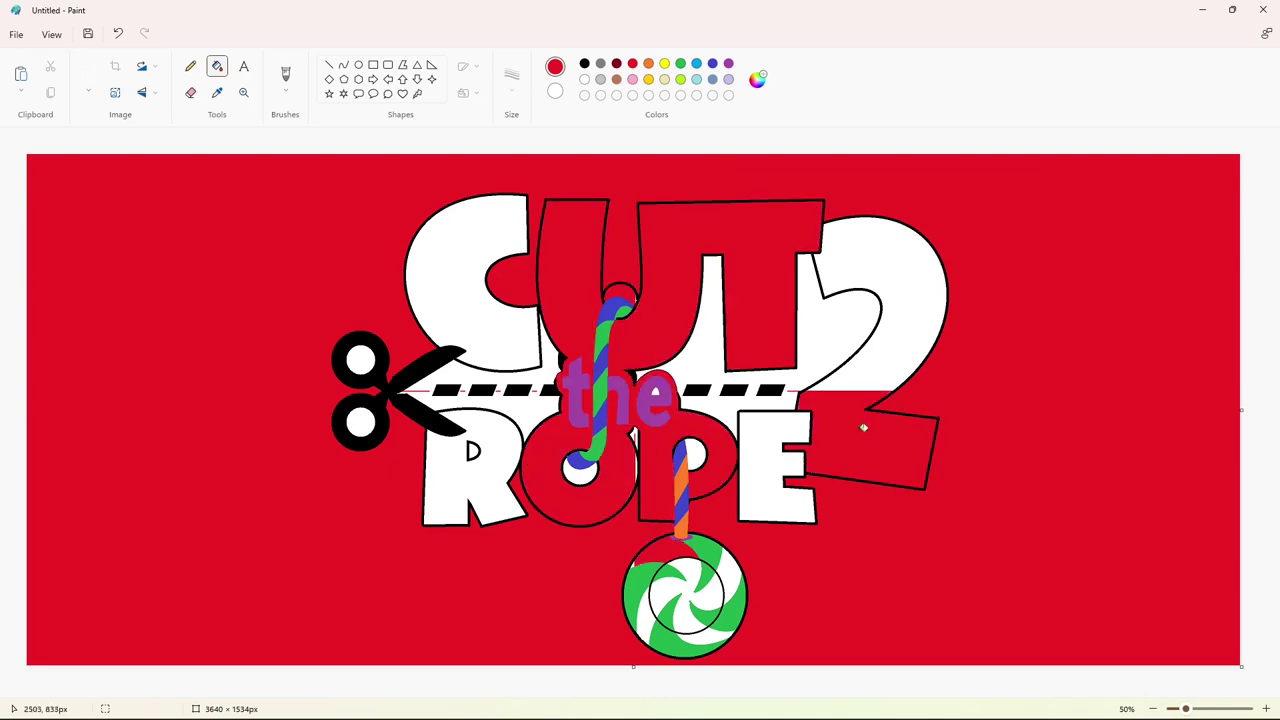
click(825, 340)
click(528, 408)
Fill the red background, lettering areas, ring and candy segment with white to wipe out the guidelines.
click(585, 79)
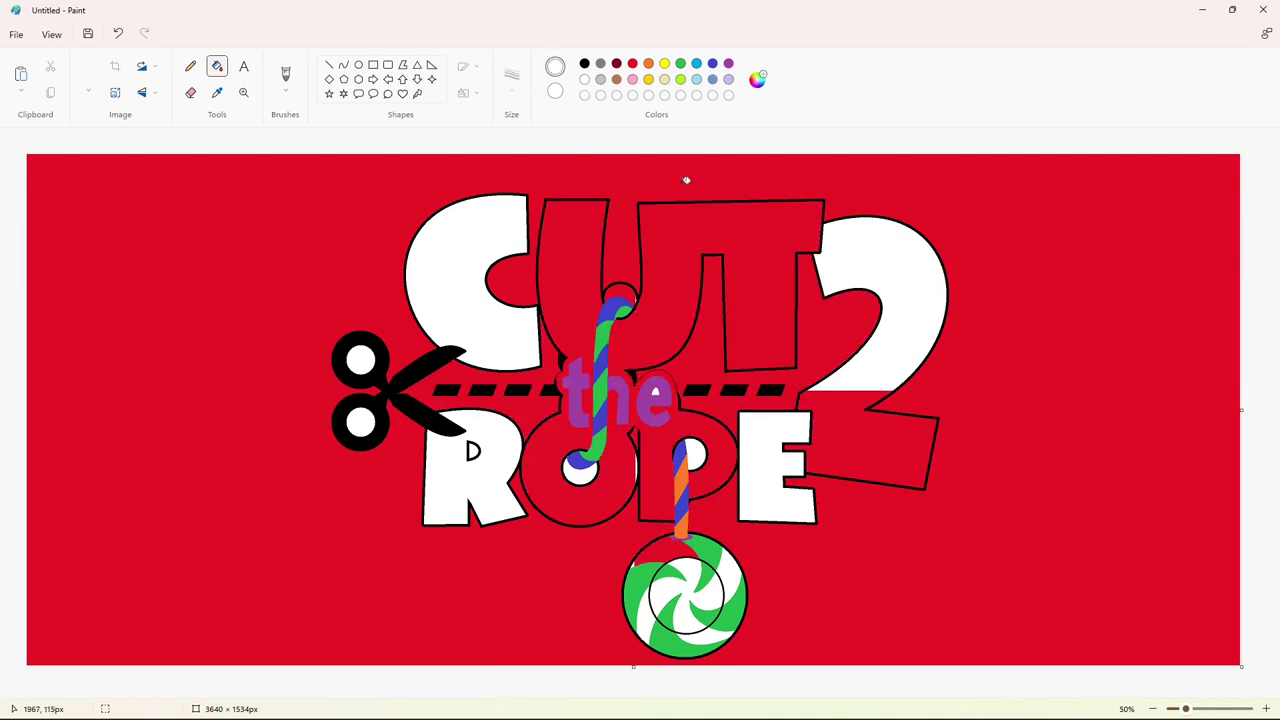
click(684, 182)
click(712, 320)
click(626, 297)
click(845, 440)
click(635, 436)
click(532, 411)
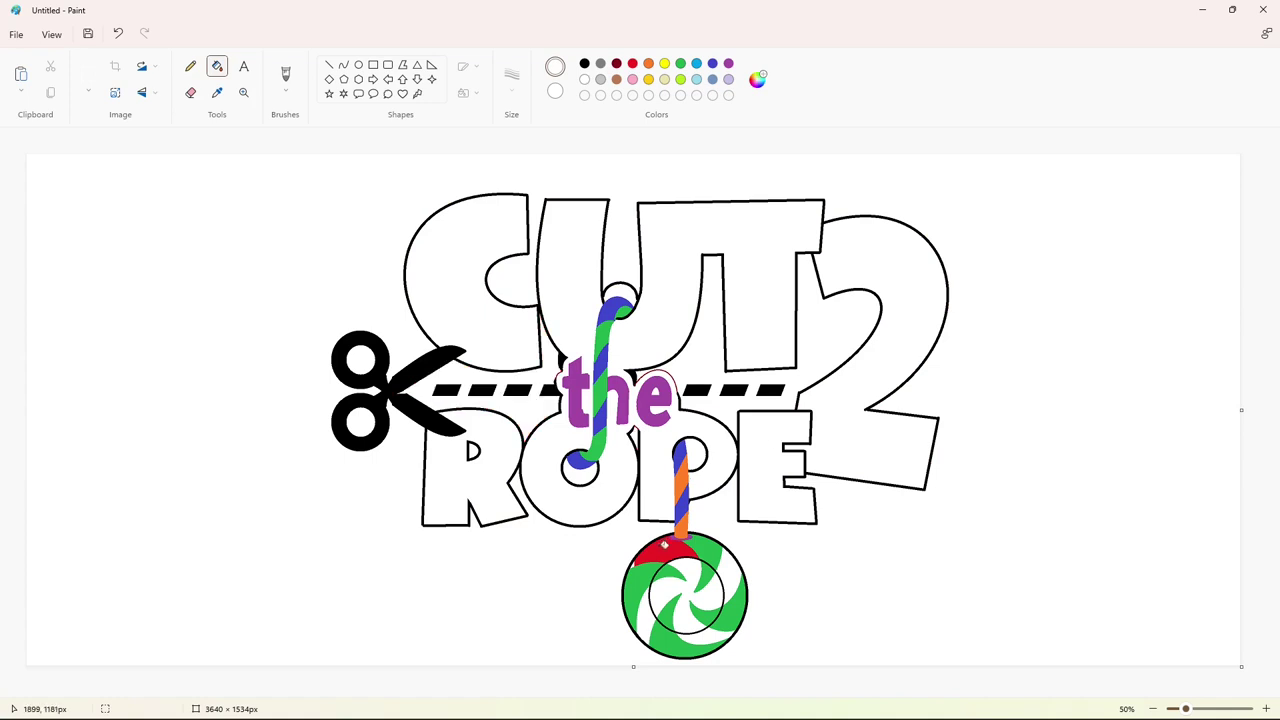
click(664, 544)
Mix a very light blue custom color and fill the CUT and ROPE letters with it.
click(601, 80)
click(758, 80)
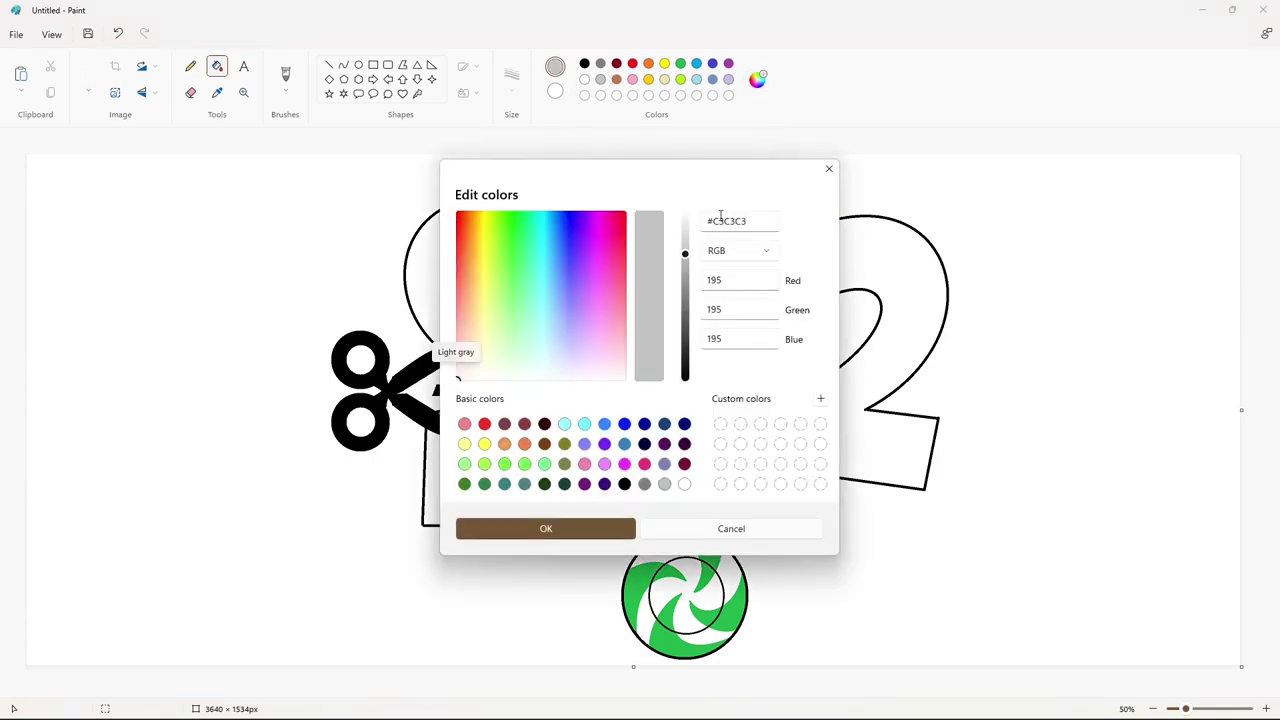
drag(541, 354, 551, 369)
click(686, 212)
click(546, 528)
click(483, 251)
click(758, 80)
click(546, 528)
click(481, 236)
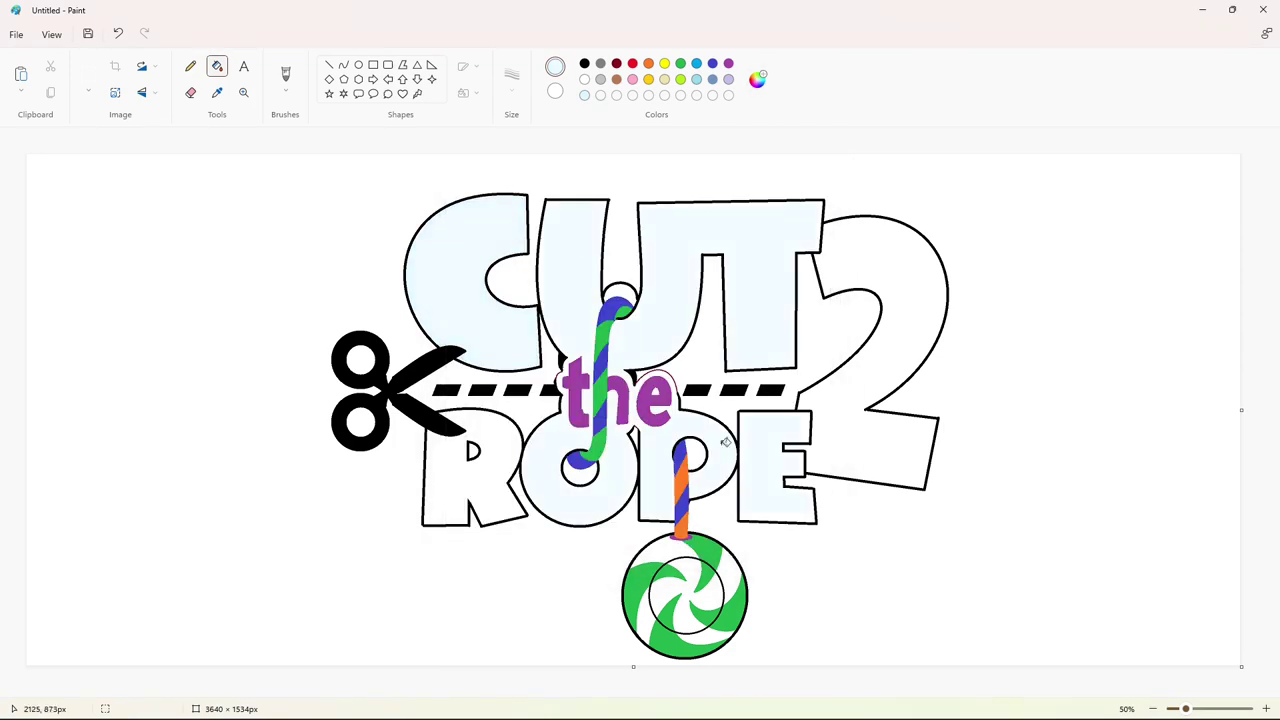
Fill the four green swirl segments inside the candy's inner circle with black.
click(1266, 708)
scroll(714, 560, down, 5)
scroll(800, 562, right, 5)
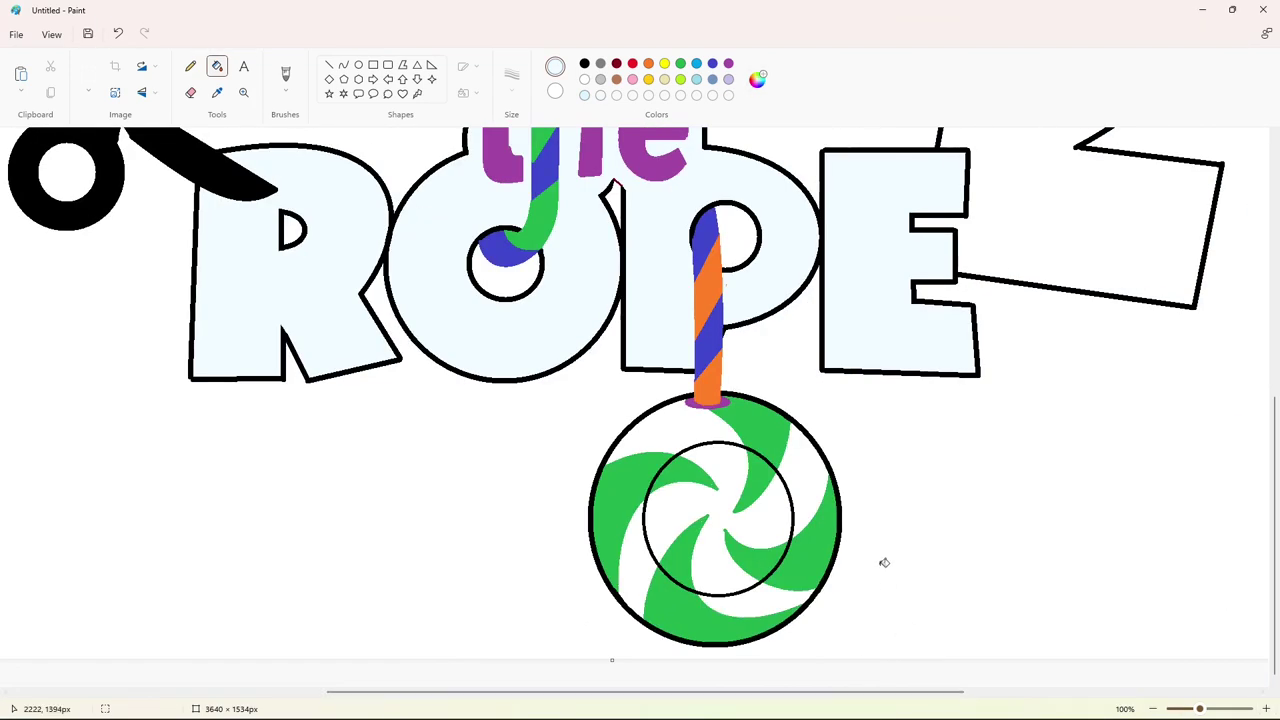
click(585, 65)
click(689, 470)
click(761, 472)
click(760, 556)
click(681, 564)
Draw short white lines across the candy's inner ring wherever the edges of the swirl segments cross it.
click(1266, 708)
scroll(775, 671, right, 5)
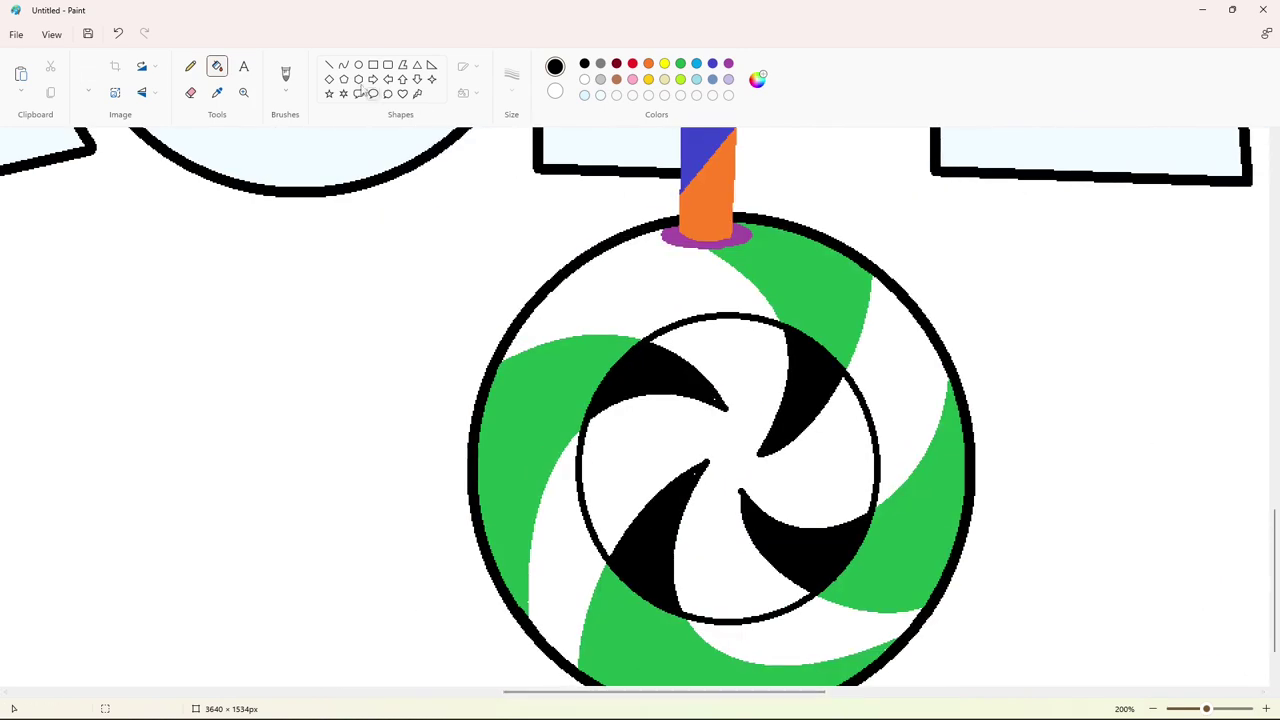
click(329, 66)
click(681, 66)
click(585, 80)
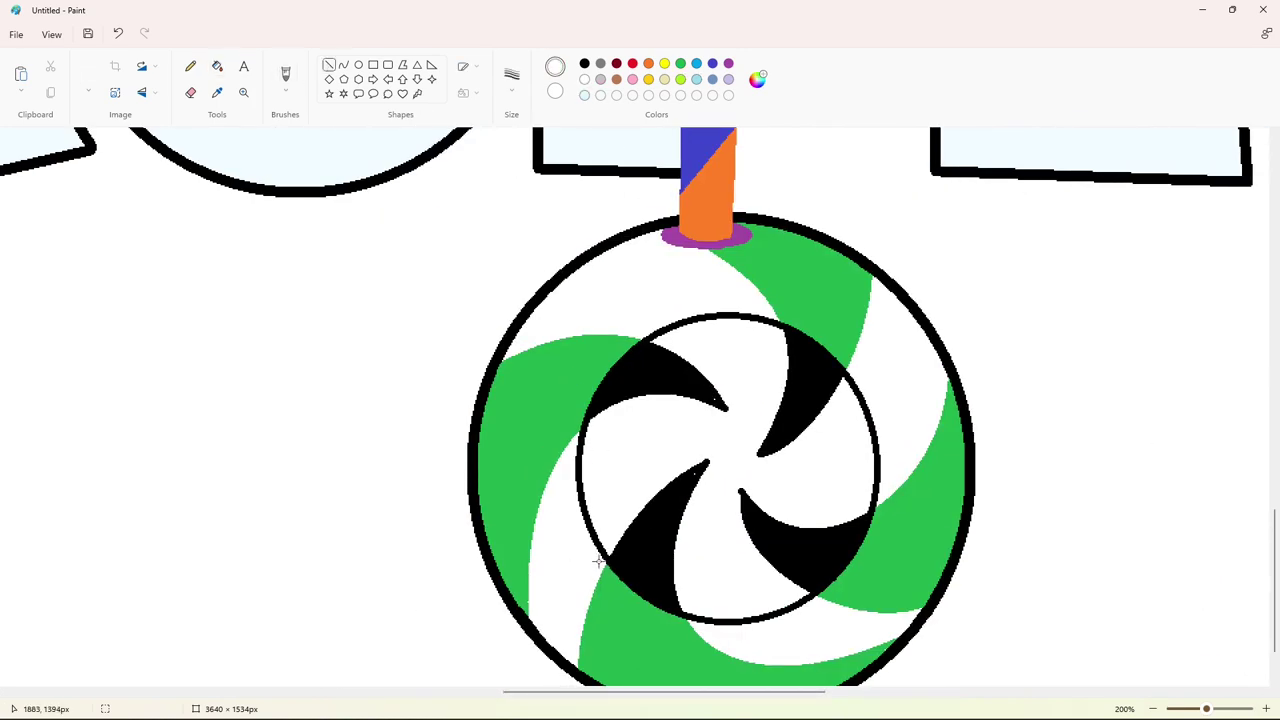
drag(600, 562, 607, 552)
click(625, 470)
drag(581, 435, 590, 426)
key(ctrl+z)
click(647, 387)
drag(646, 336, 657, 341)
click(697, 342)
drag(858, 394, 851, 369)
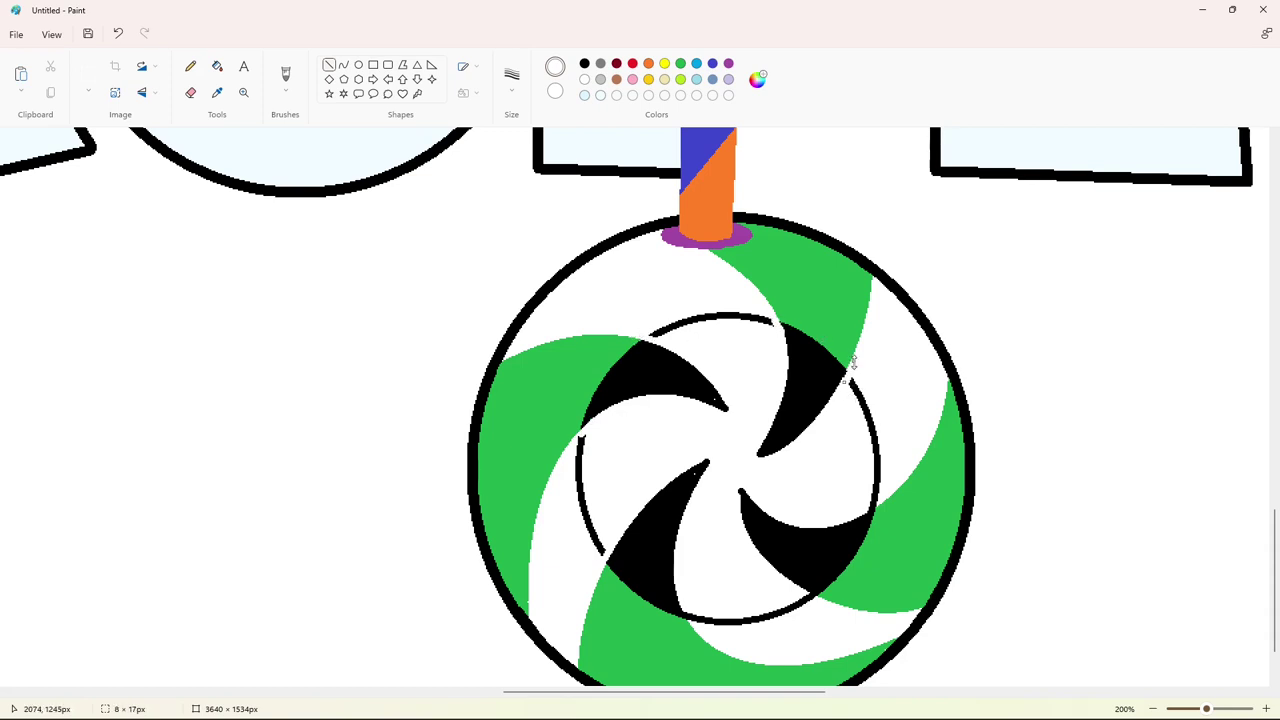
drag(861, 510, 879, 496)
drag(797, 591, 822, 603)
click(585, 64)
click(585, 80)
drag(696, 627, 689, 617)
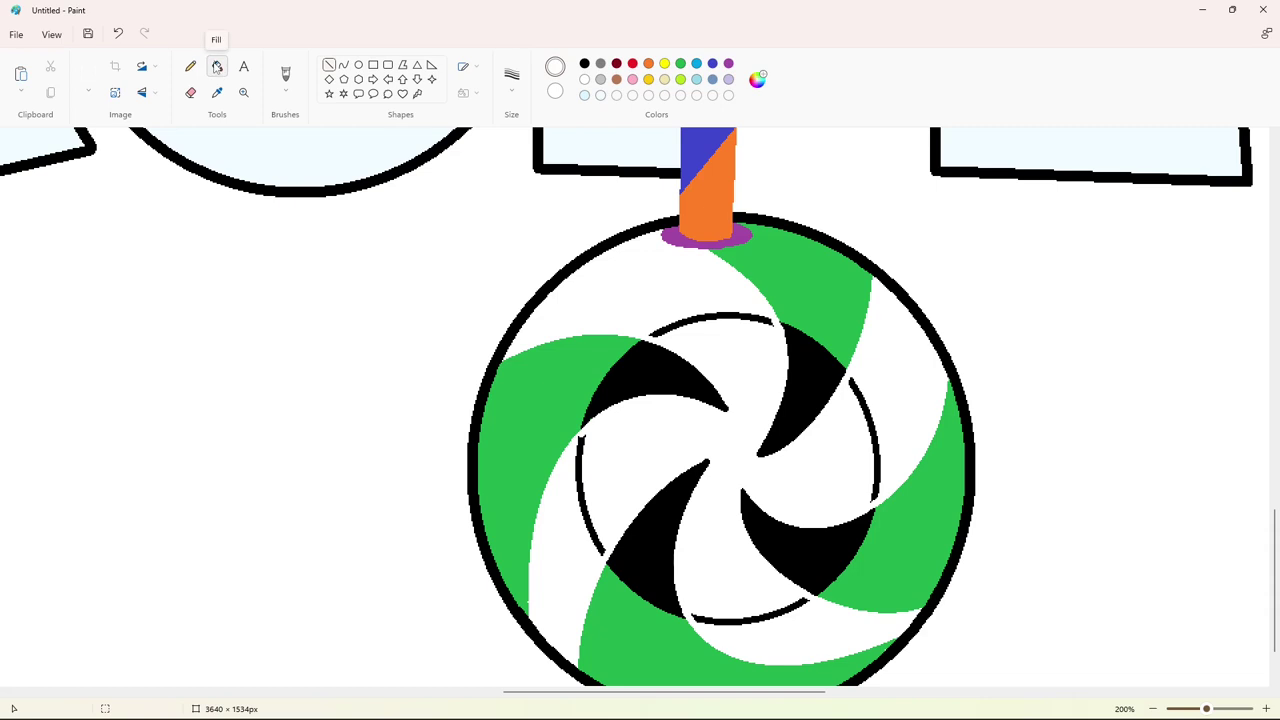
Undo the short white lines drawn across the candy's inner ring.
key(ctrl+z)
key(ctrl+z)
key(ctrl+z)
key(ctrl+z)
key(ctrl+z)
key(ctrl+z)
Try a dark red fill in the candy's white center and a short dark red line on the upper-left swirl tip.
click(585, 64)
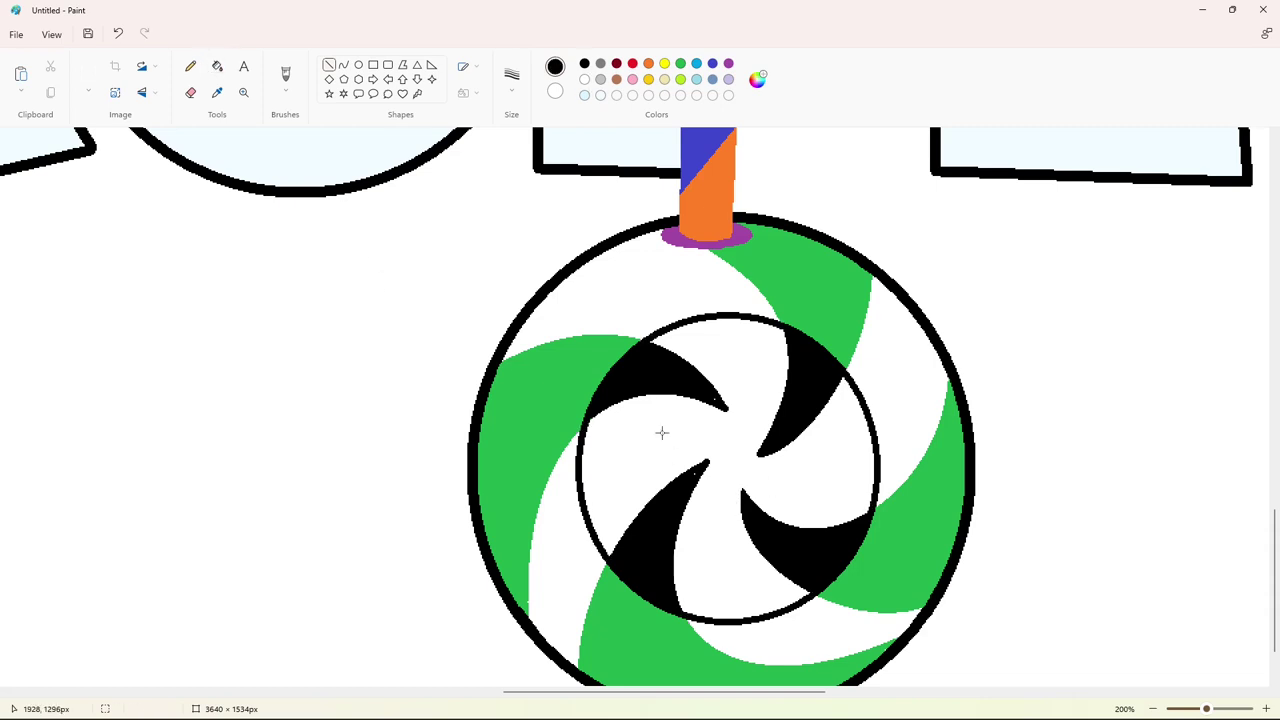
click(728, 432)
click(217, 66)
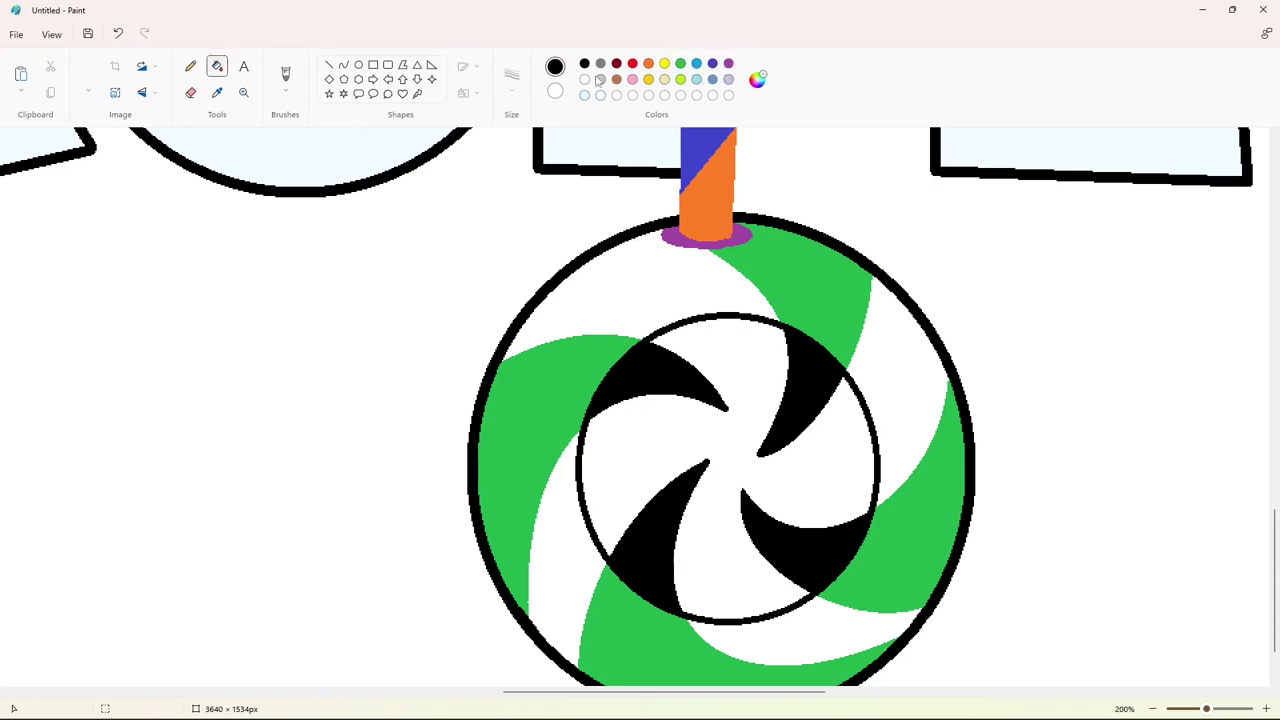
click(616, 63)
click(753, 371)
key(ctrl+z)
click(329, 65)
drag(704, 396, 718, 404)
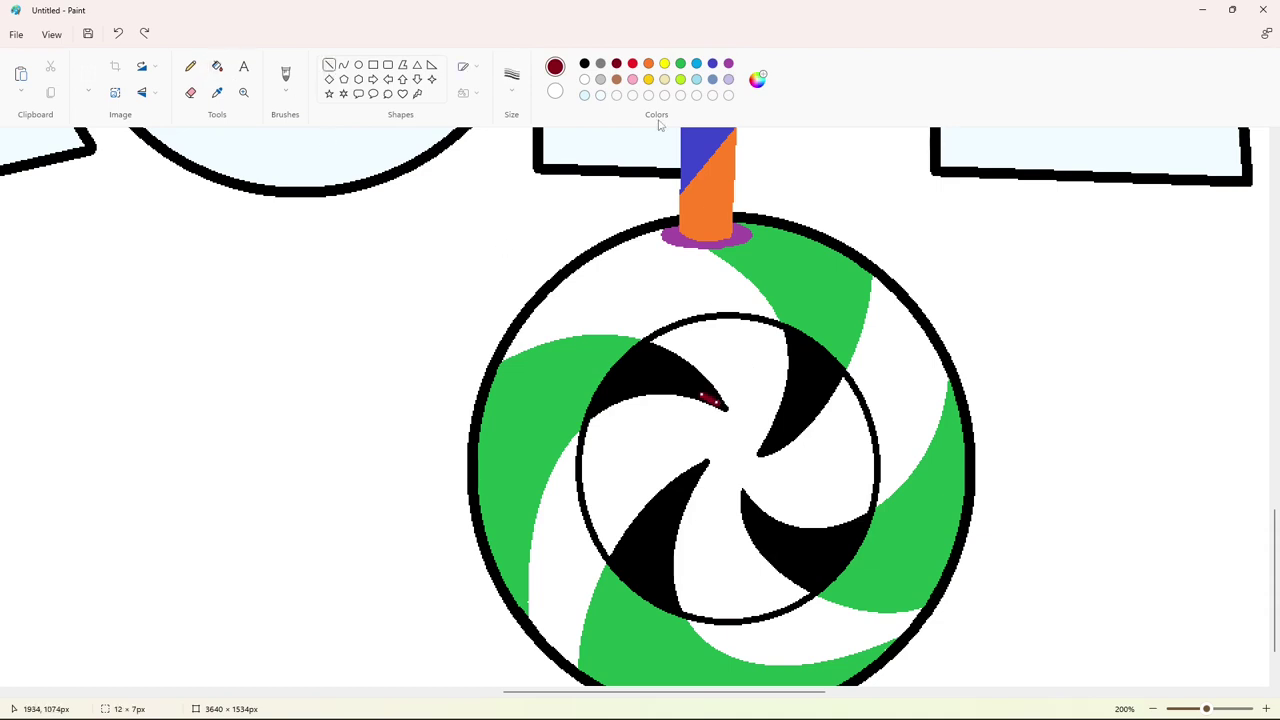
Undo the dark red line and the black fills of the inner swirl segments.
click(584, 63)
click(998, 344)
key(ctrl+z)
key(ctrl+z)
key(ctrl+z)
key(ctrl+z)
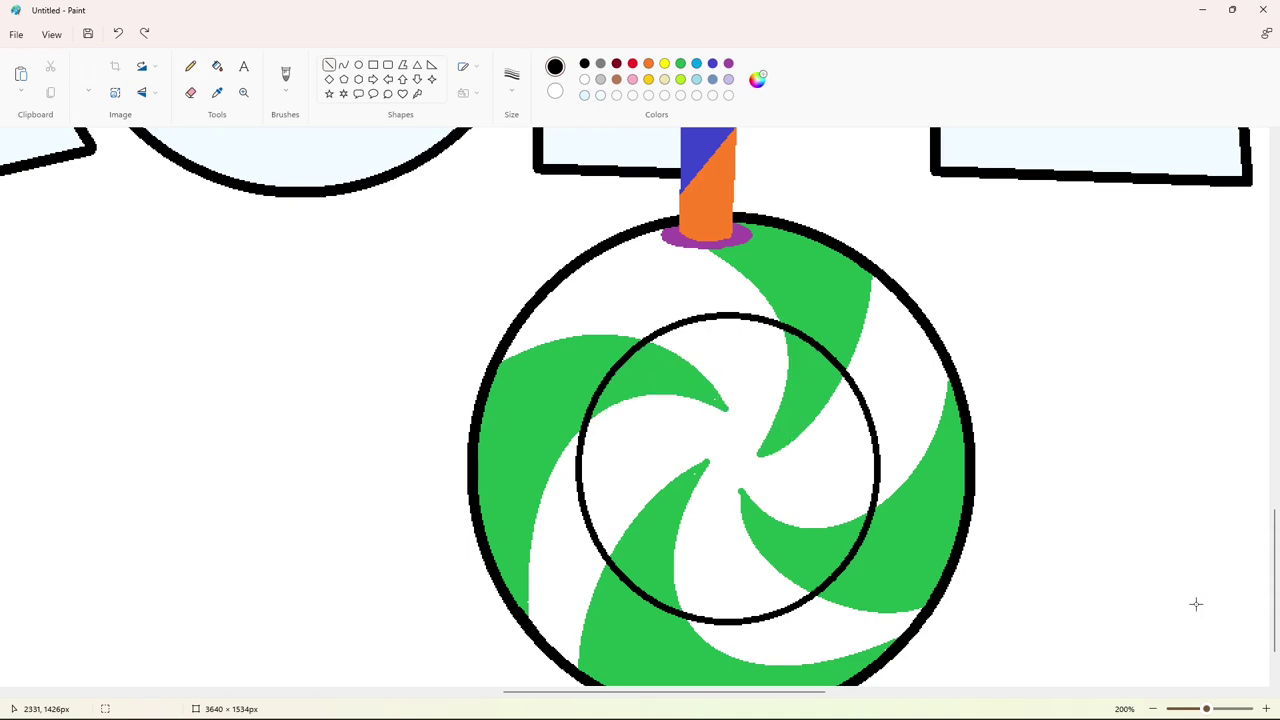
Fill the white center of the candy with black and the four inner swirl segments with purple.
click(217, 66)
click(720, 351)
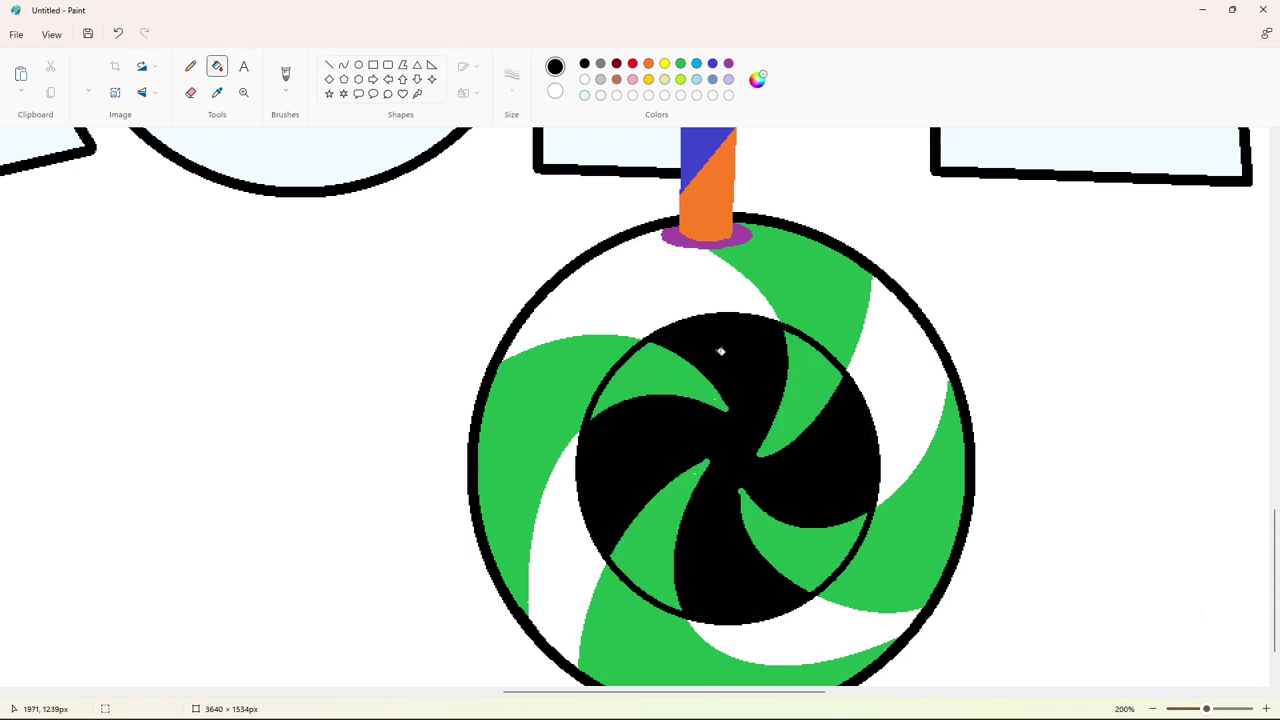
click(728, 63)
click(665, 380)
click(805, 385)
click(810, 545)
click(655, 540)
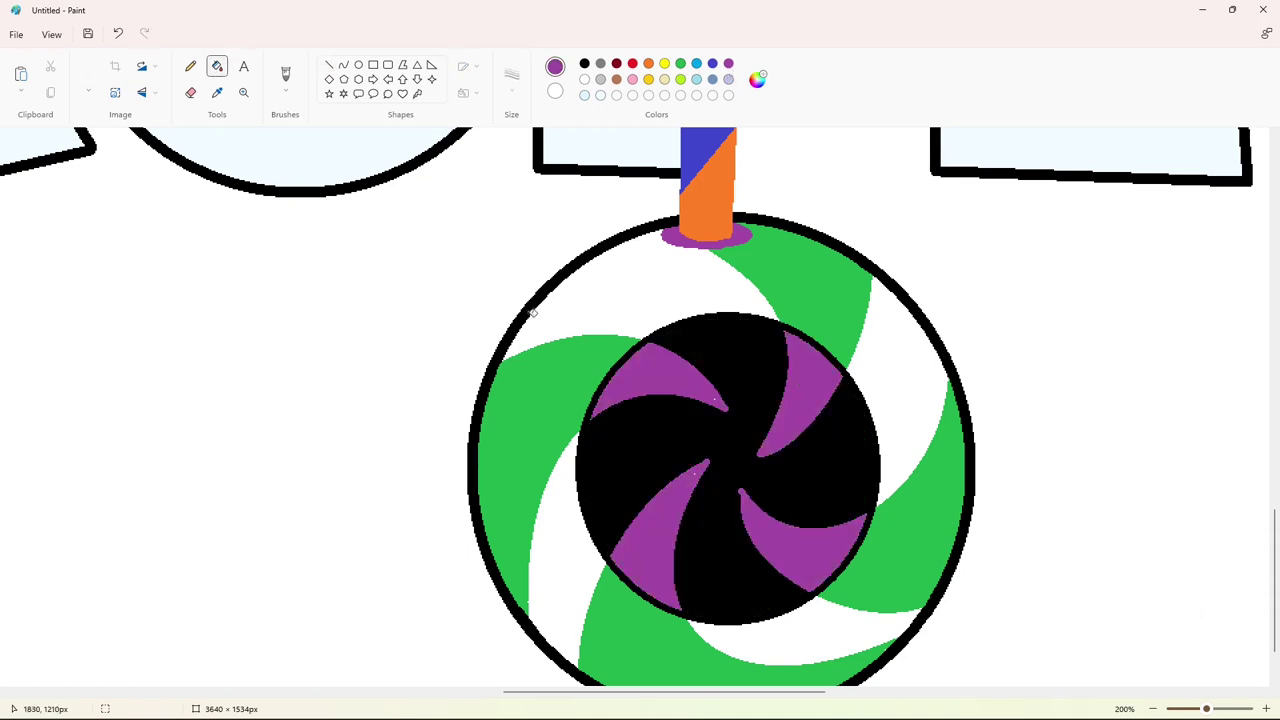
Try a short green line at the lower edge of the inner ring, and undo it with the purple and black candy fills.
click(329, 64)
click(680, 63)
scroll(677, 519, down, 1)
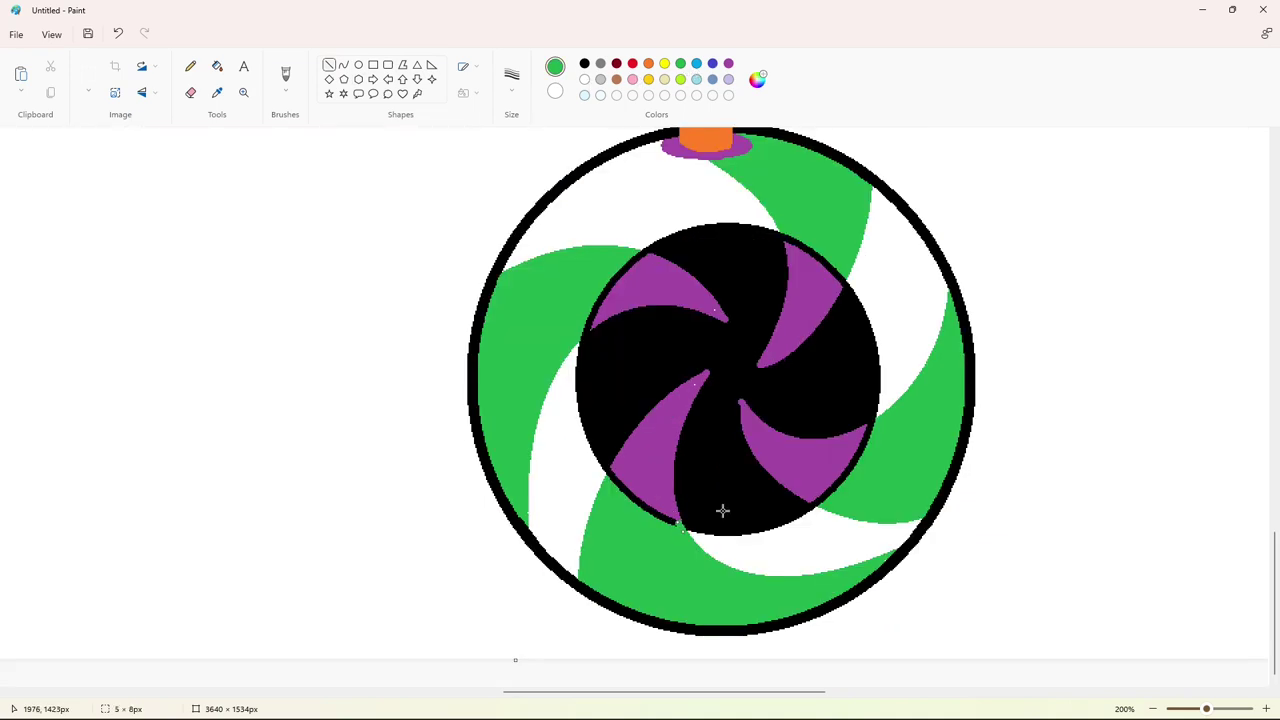
key(ctrl+z)
key(ctrl+z)
key(ctrl+z)
key(ctrl+z)
key(ctrl+z)
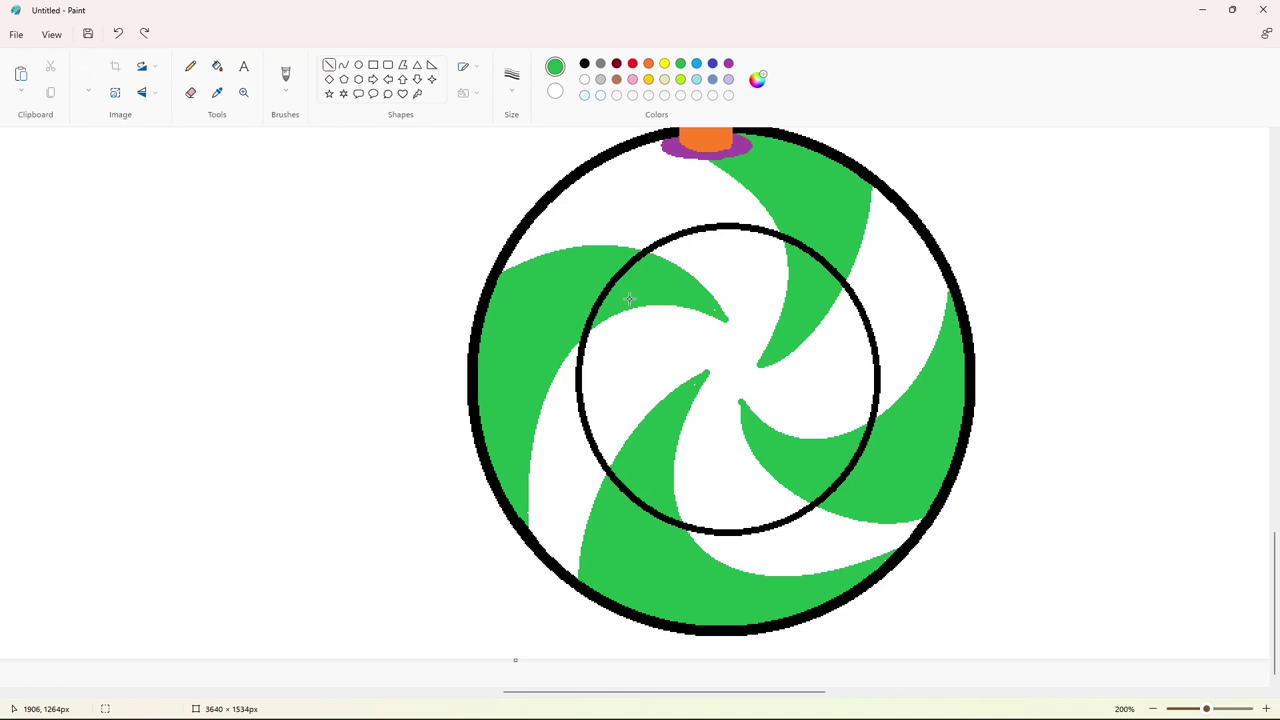
Fill the white area inside the candy's inner circle with black.
scroll(627, 670, up, 1)
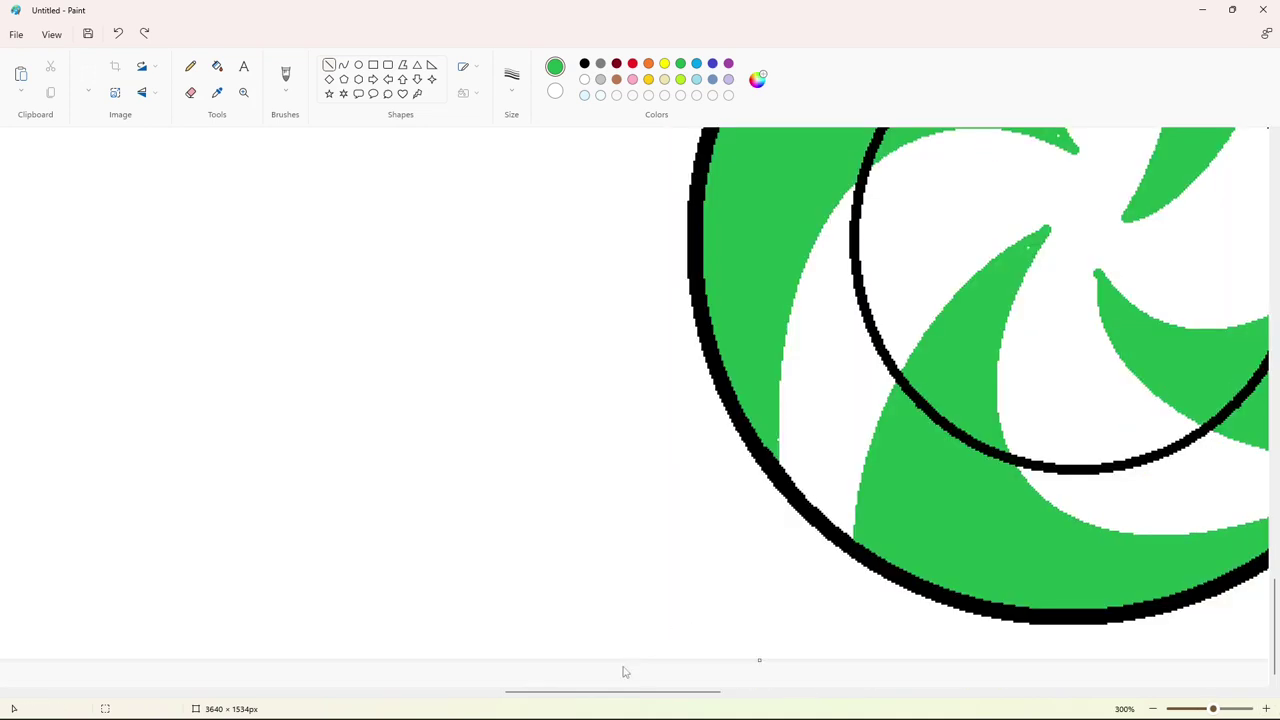
drag(632, 691, 692, 688)
click(217, 66)
click(584, 63)
click(668, 175)
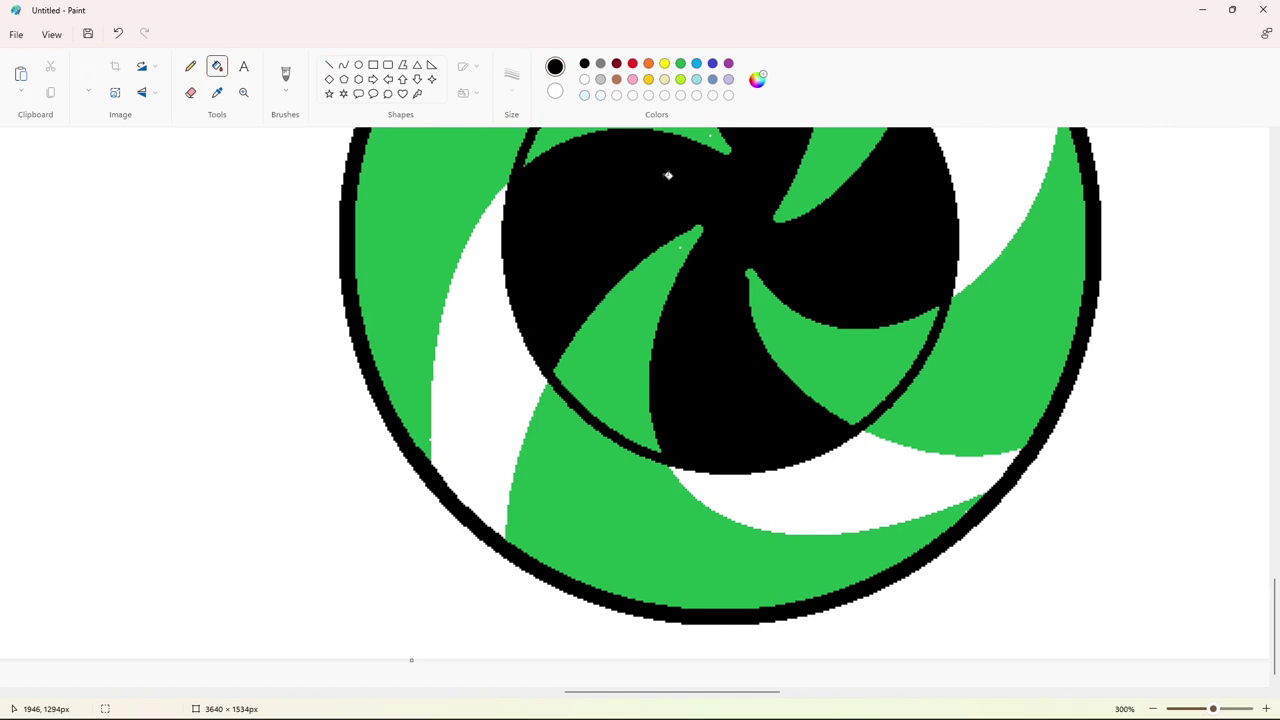
Fill the four green swirl segments inside the inner circle with purple.
click(728, 63)
click(830, 180)
click(620, 320)
click(850, 360)
click(716, 133)
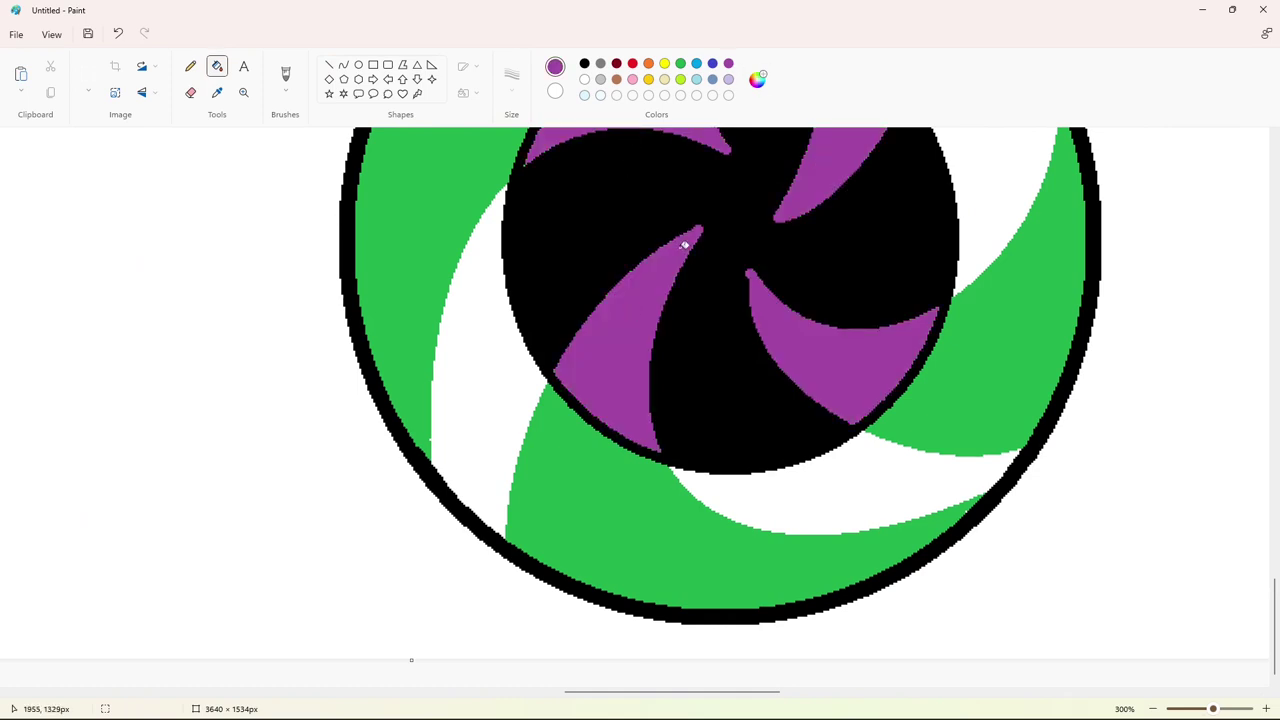
Cover the stray specks in the purple segments and trim the lower-right segment's inner tip with small purple and black touch-ups.
click(329, 65)
click(584, 63)
drag(664, 253, 684, 245)
key(ctrl+z)
click(728, 63)
drag(780, 218, 773, 219)
mouse_move(746, 284)
mouse_down()
mouse_move(752, 258)
mouse_move(743, 288)
mouse_up()
key(ctrl+z)
key(ctrl+z)
click(584, 63)
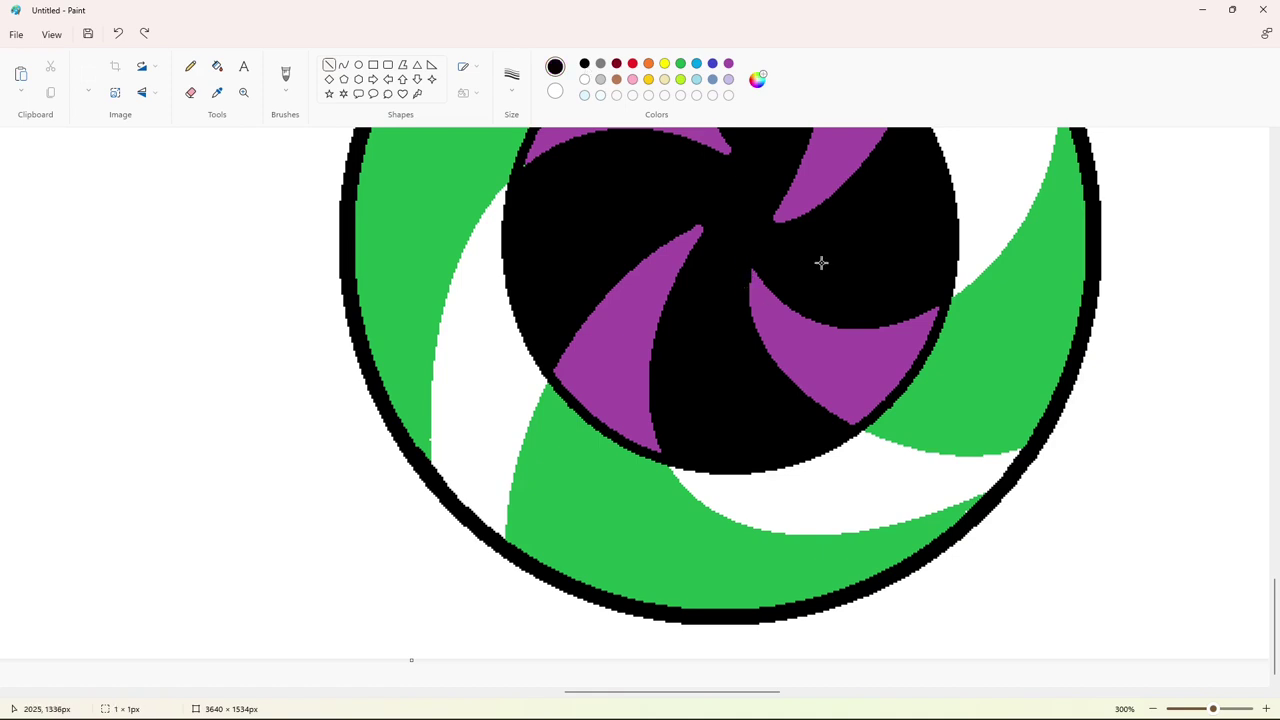
Close off the black ring stretch along the lower-left purple segment with short purple lines at both ends.
click(728, 64)
click(523, 85)
click(528, 152)
click(511, 82)
click(519, 180)
drag(554, 378, 562, 386)
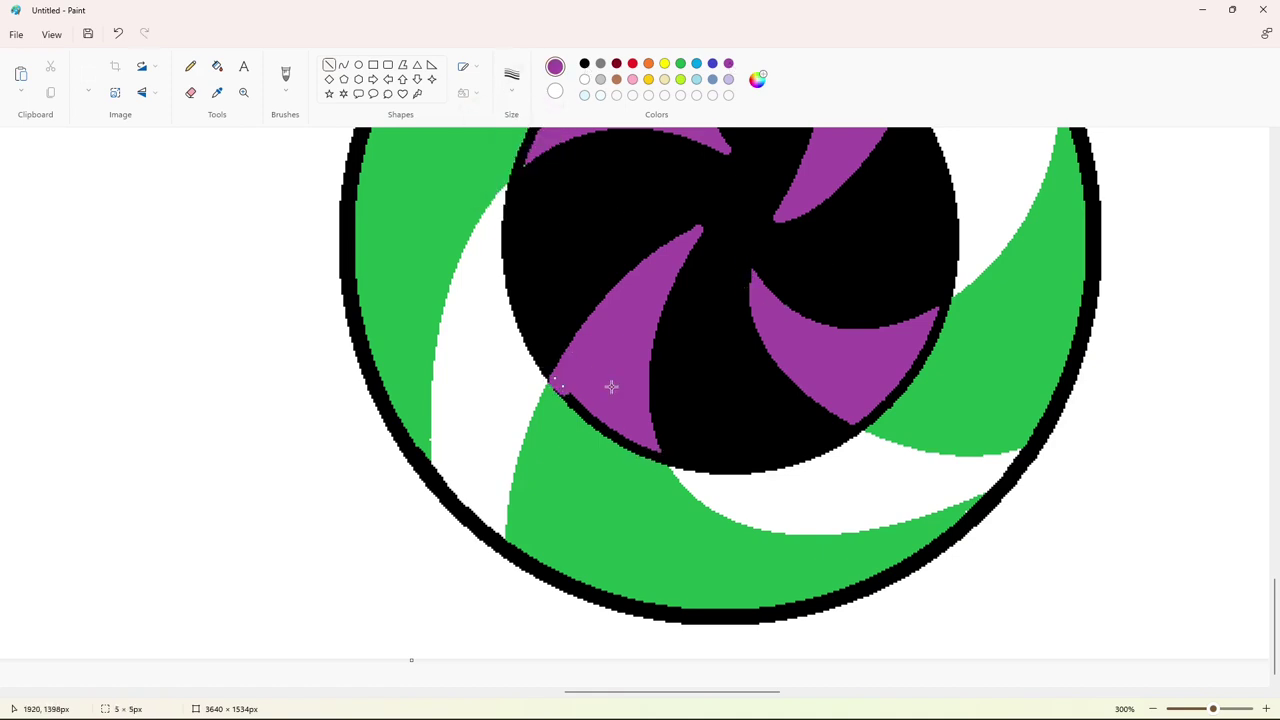
mouse_move(648, 448)
mouse_down()
mouse_move(668, 456)
mouse_move(651, 454)
mouse_up()
click(513, 83)
click(521, 180)
key(ctrl+z)
Fill the closed-off ring stretch along the lower-left segment with purple.
click(217, 66)
click(560, 389)
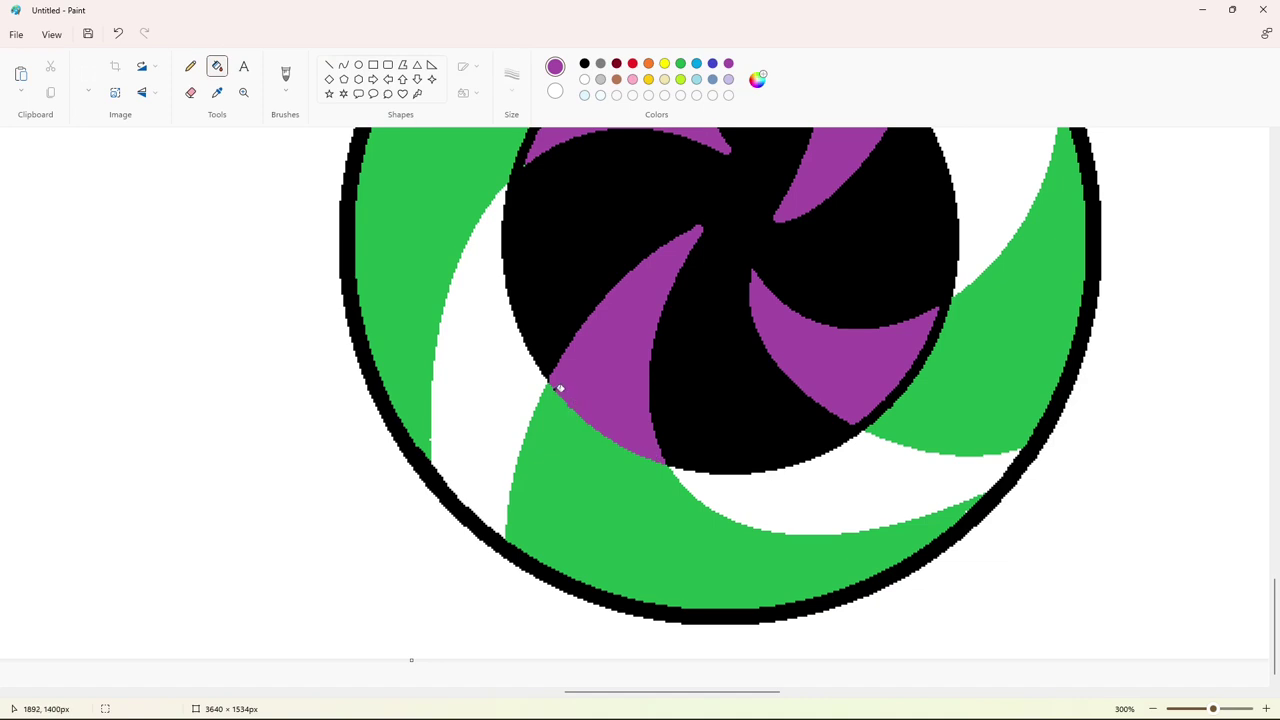
click(560, 388)
key(ctrl+z)
click(559, 389)
Separate the ring stretch along the lower-right purple segment with short purple lines and fill it purple.
click(330, 65)
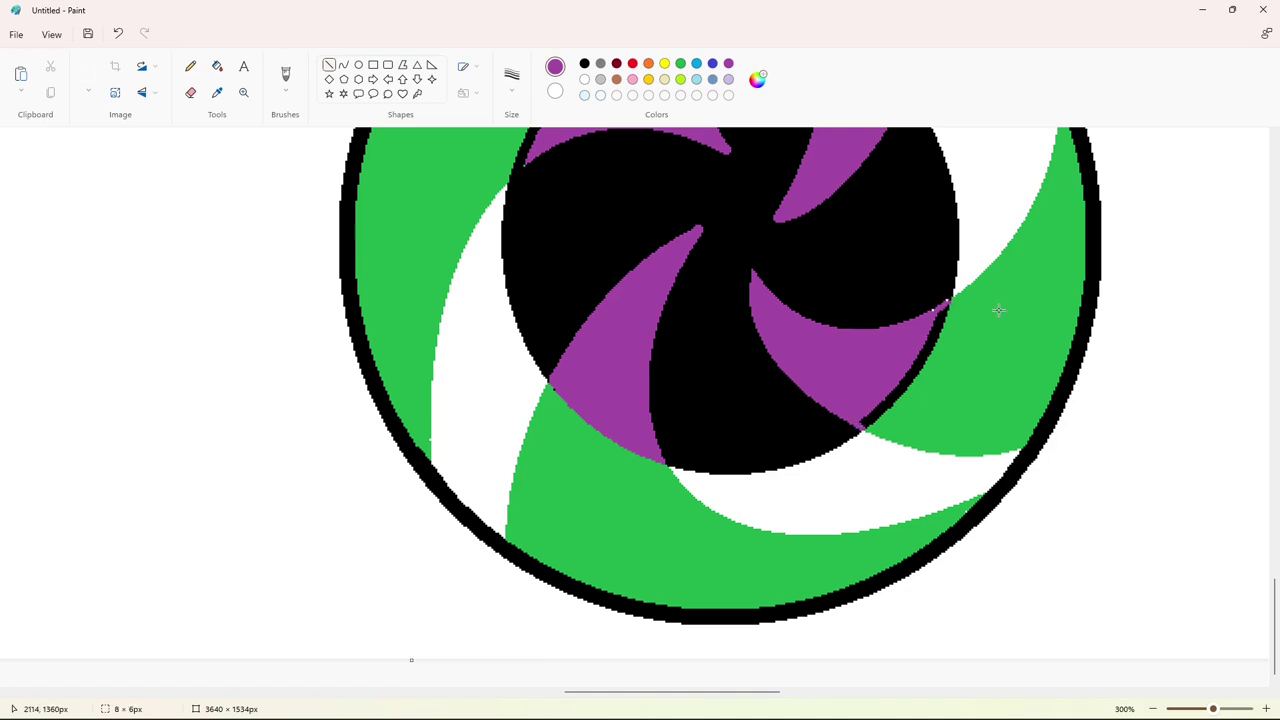
click(217, 66)
click(920, 345)
Close off the ring stretch along the upper-right purple segment with purple lines and fill it purple.
scroll(981, 457, up, 3)
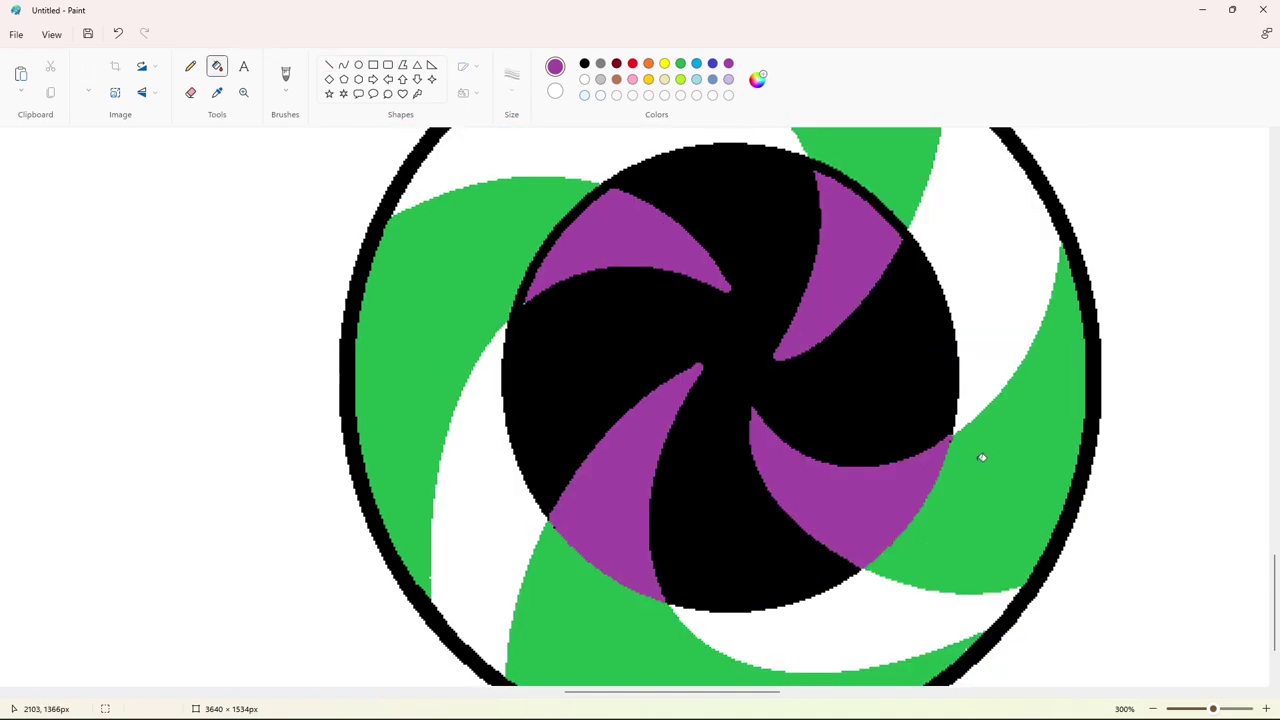
click(330, 65)
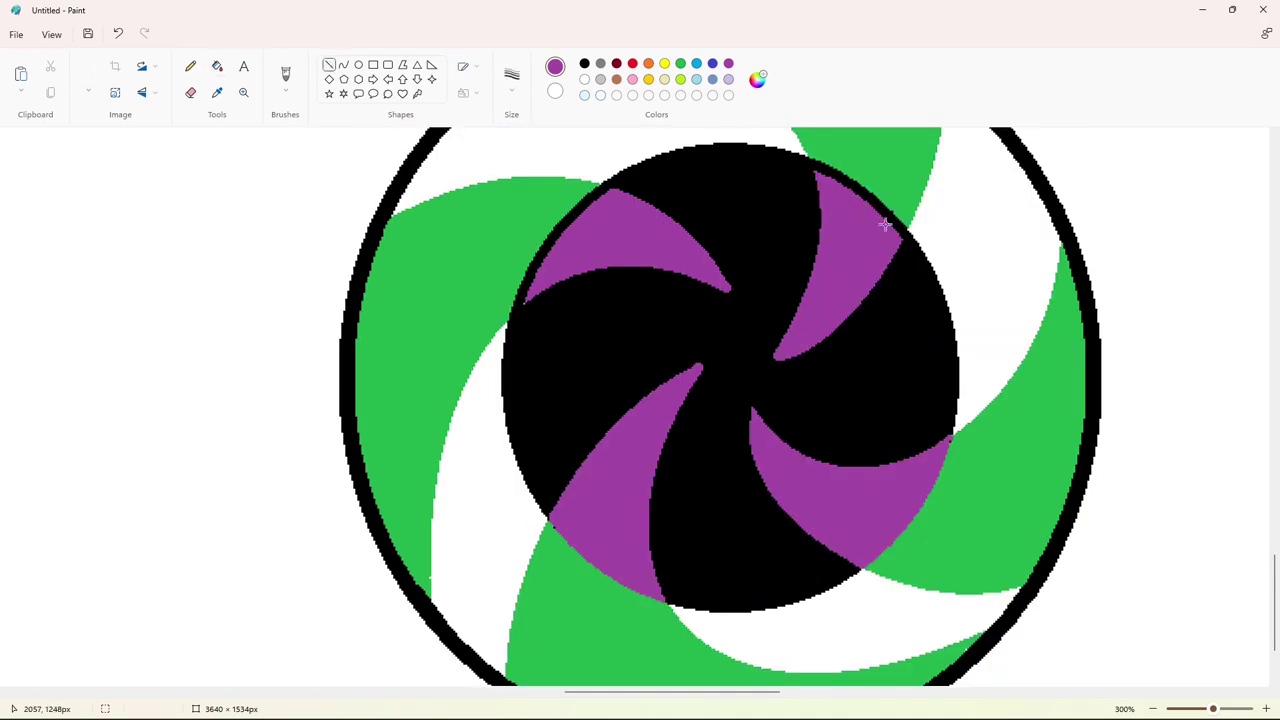
click(941, 228)
click(217, 67)
click(841, 174)
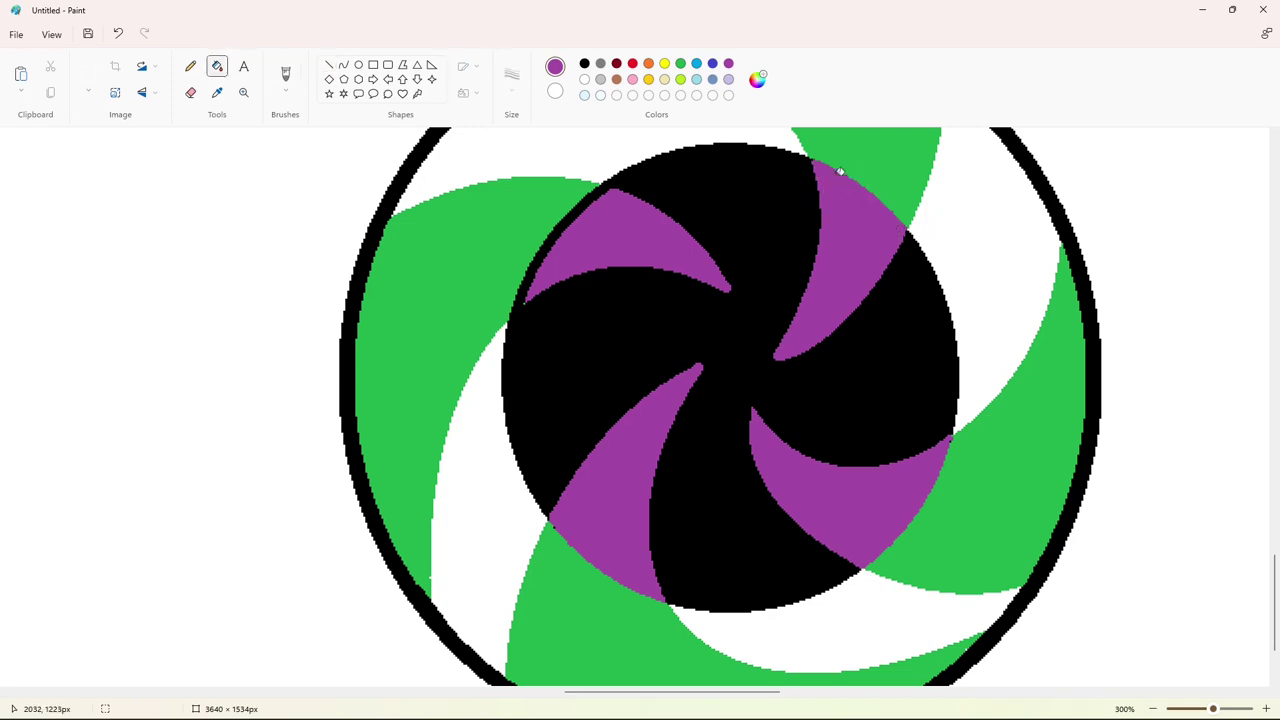
Draw short purple lines at both ends of the ring stretch along the upper-left purple segment and fill it purple.
scroll(838, 180, up, 3)
click(330, 66)
drag(600, 323, 610, 327)
drag(516, 450, 527, 440)
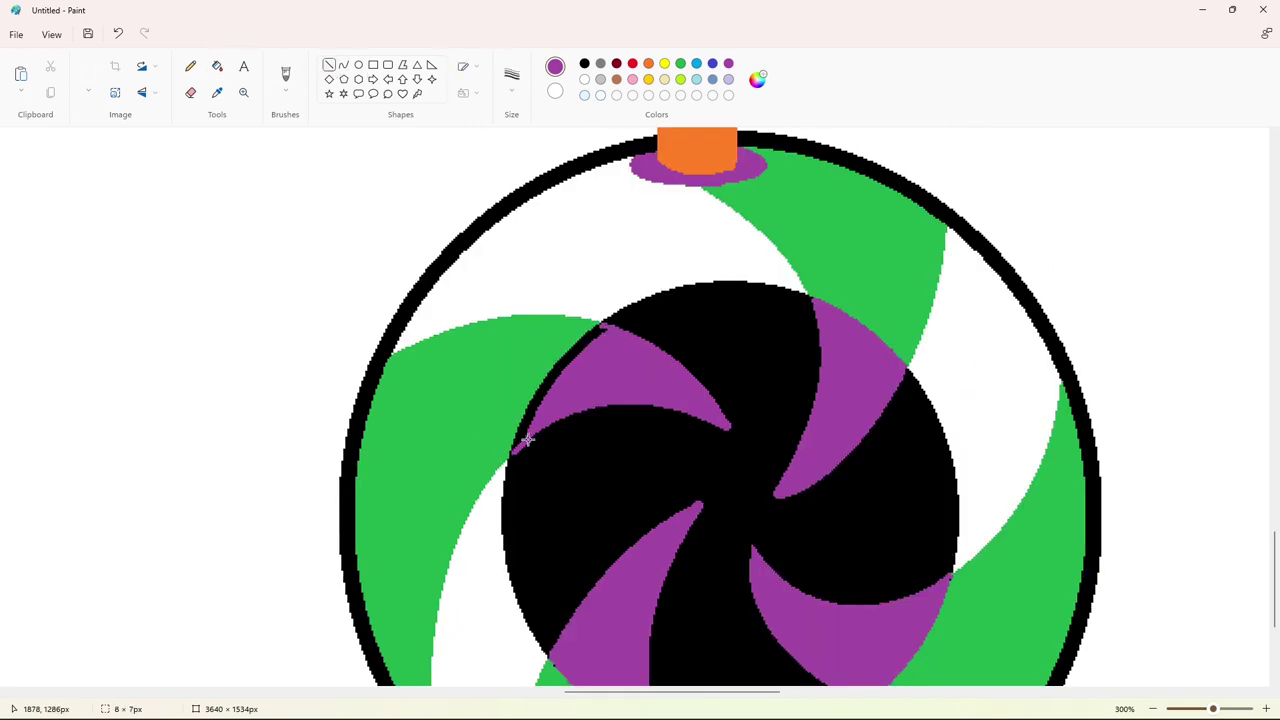
click(561, 438)
click(217, 66)
click(561, 365)
Recolor the four purple inner swirl segments of the candy with dark red.
scroll(856, 502, down, 3)
scroll(856, 502, down, 3)
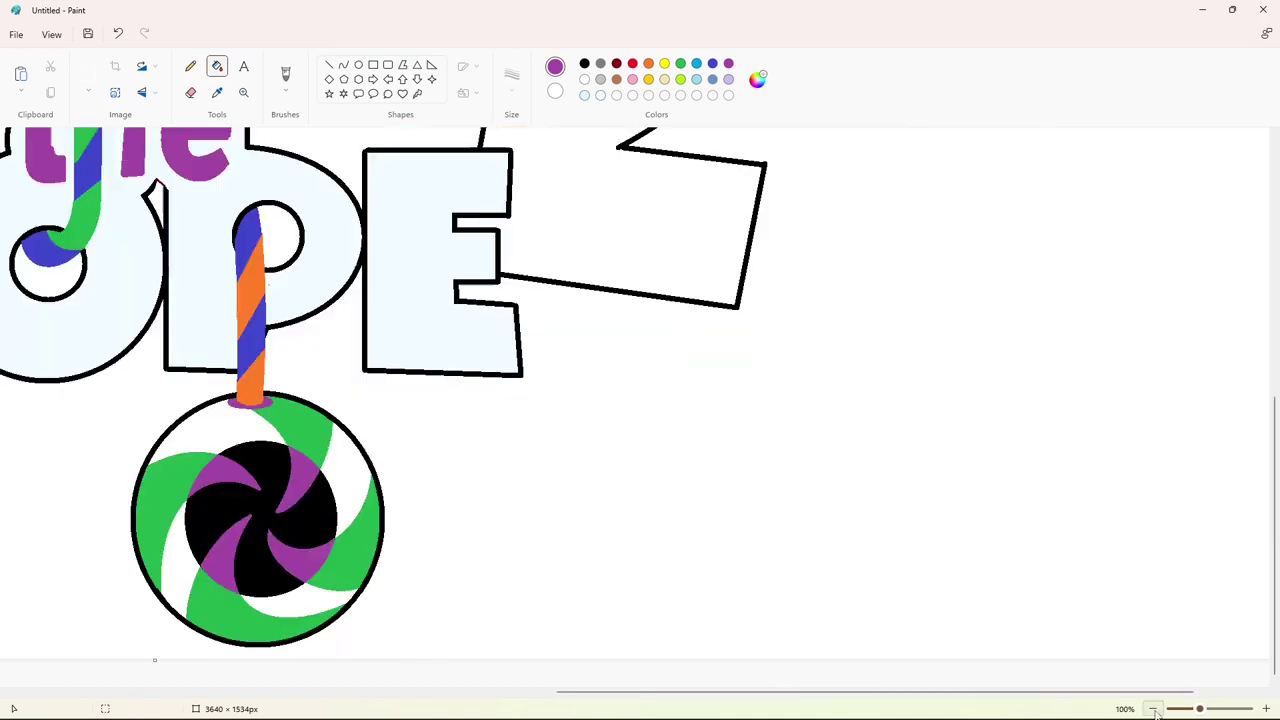
click(616, 63)
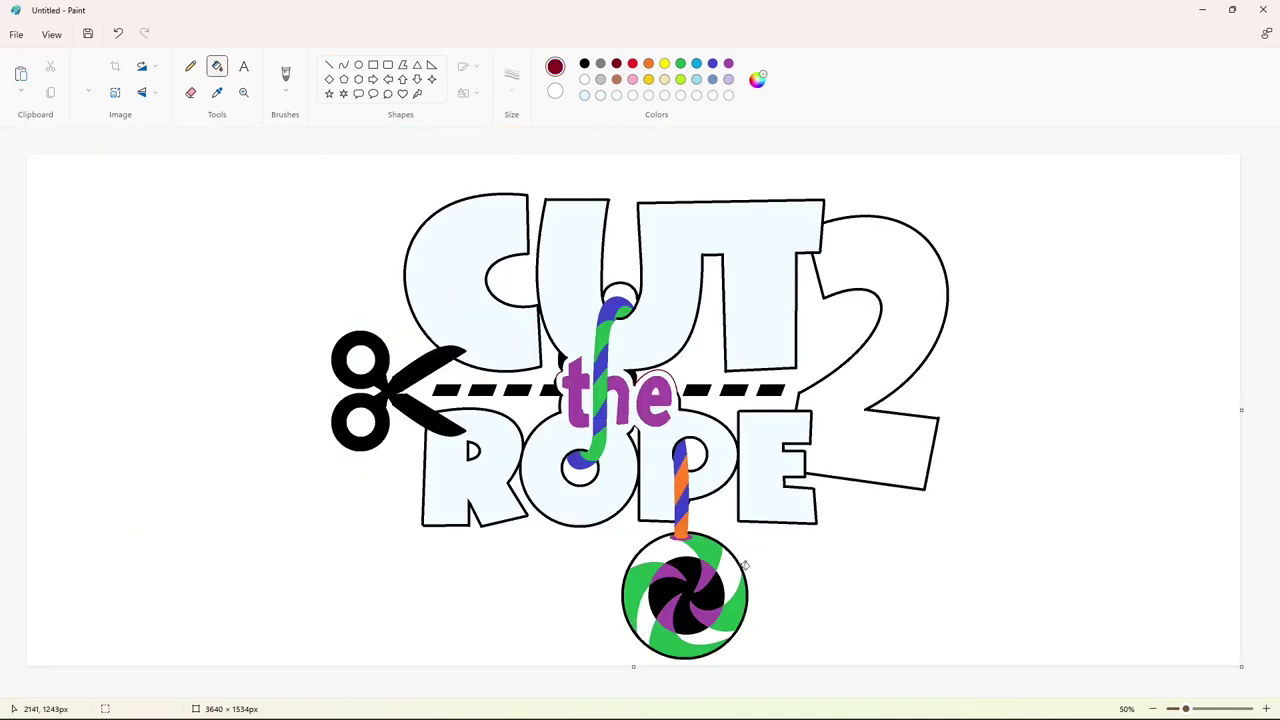
click(707, 578)
click(666, 573)
click(706, 609)
Fill the four green outer swirl segments of the candy with red.
click(633, 66)
click(636, 576)
click(711, 552)
click(726, 624)
click(668, 638)
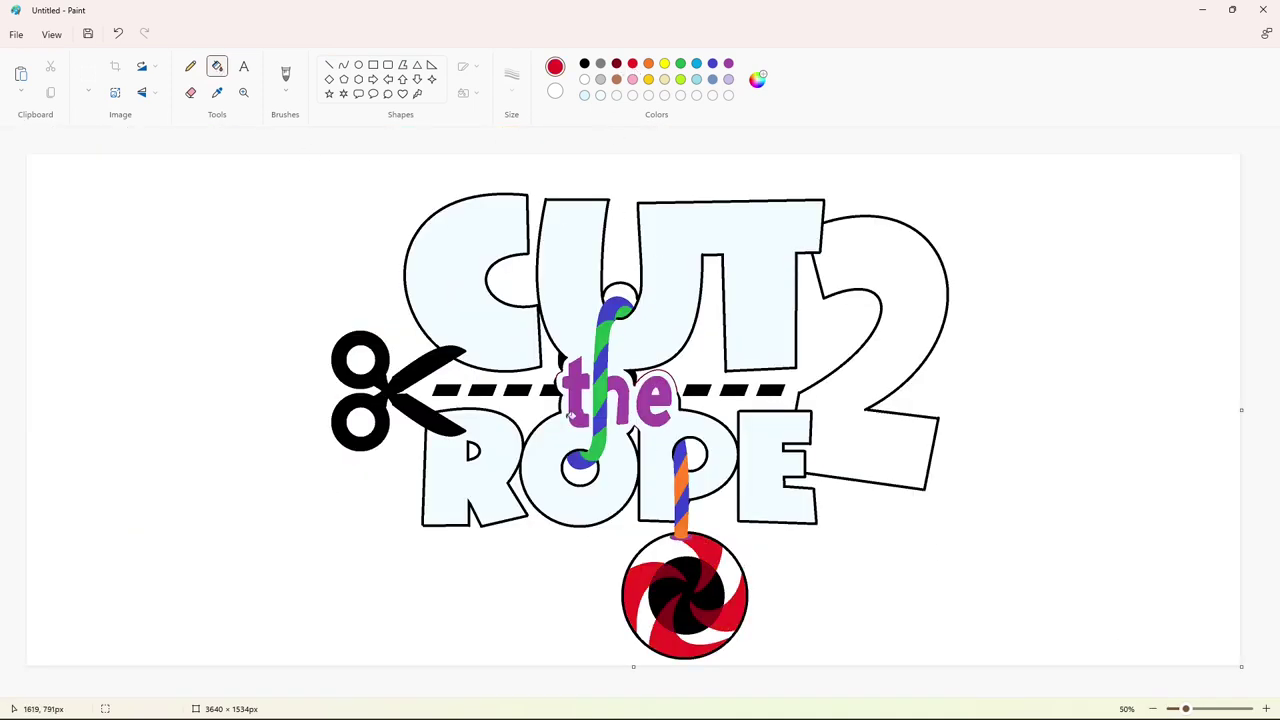
Fill the candy's white outer segments with yellow and its black center with orange.
click(664, 63)
click(662, 553)
click(732, 582)
click(644, 615)
click(702, 636)
click(648, 63)
click(685, 595)
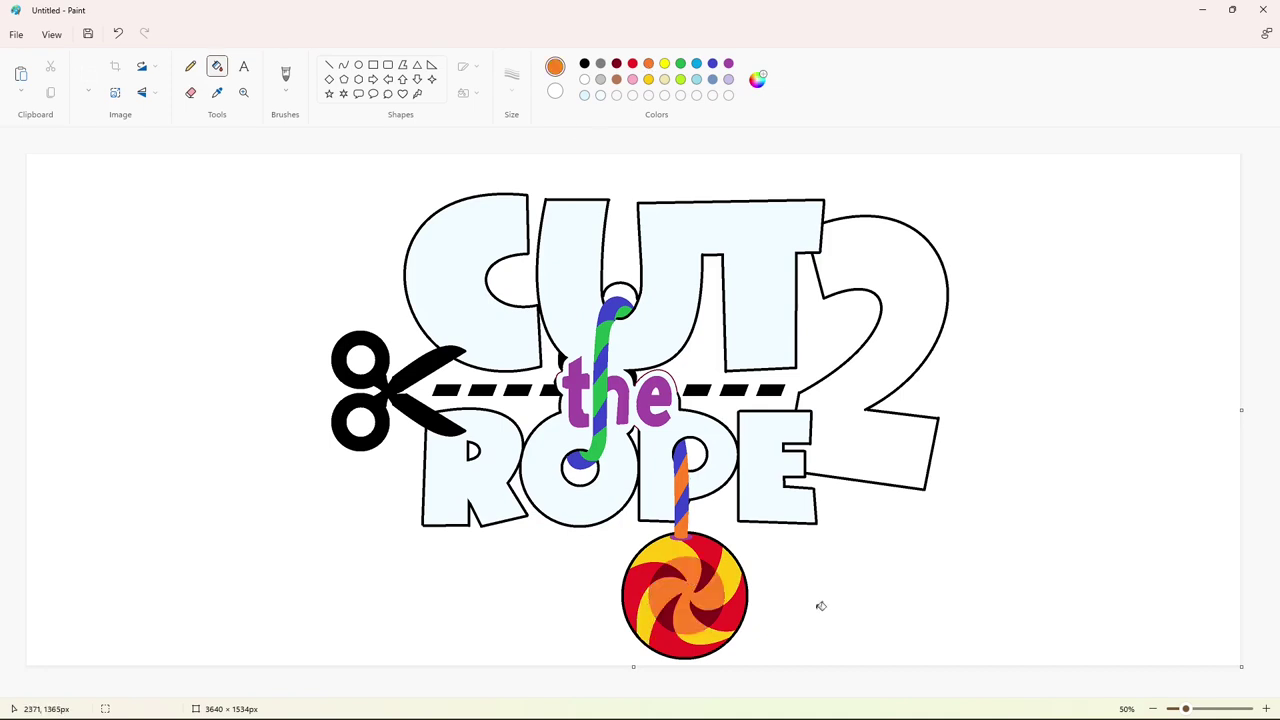
Fill the purple letters of "the" with black.
click(584, 63)
click(576, 400)
click(618, 405)
click(641, 400)
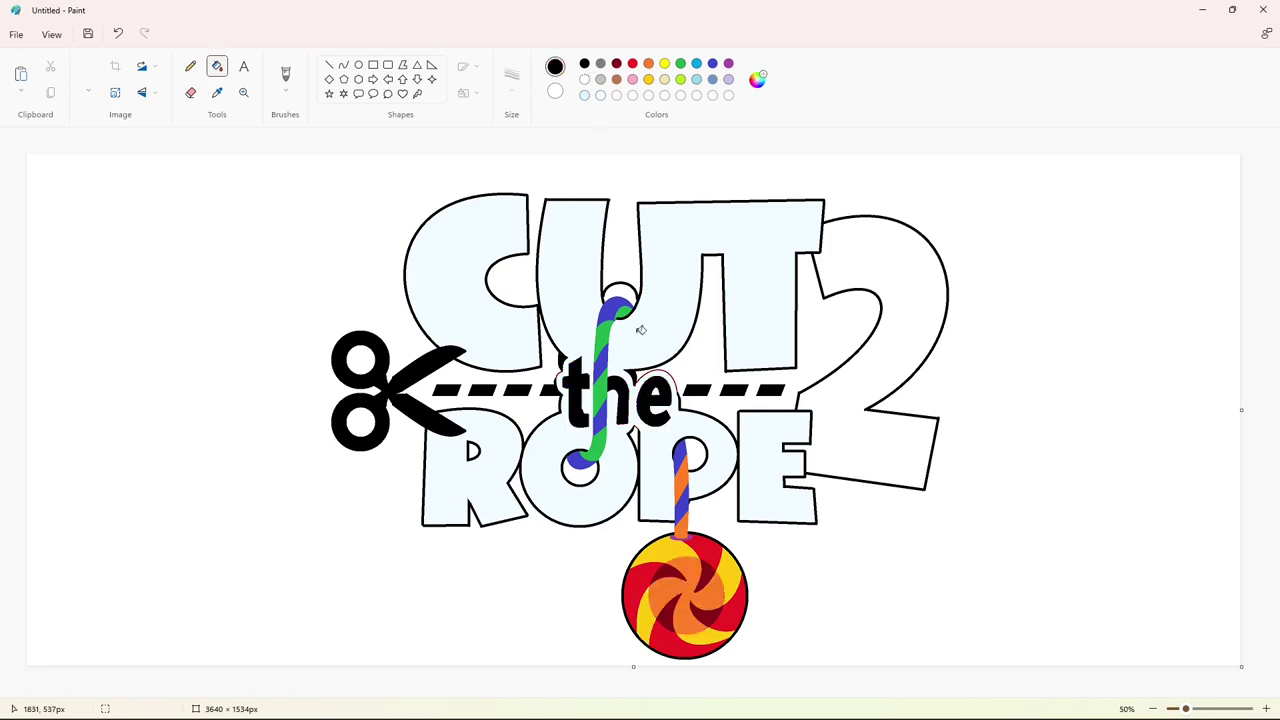
Turn the leftover dark red guideline around the "e" white and patch the speck above the "n" with black.
click(1265, 708)
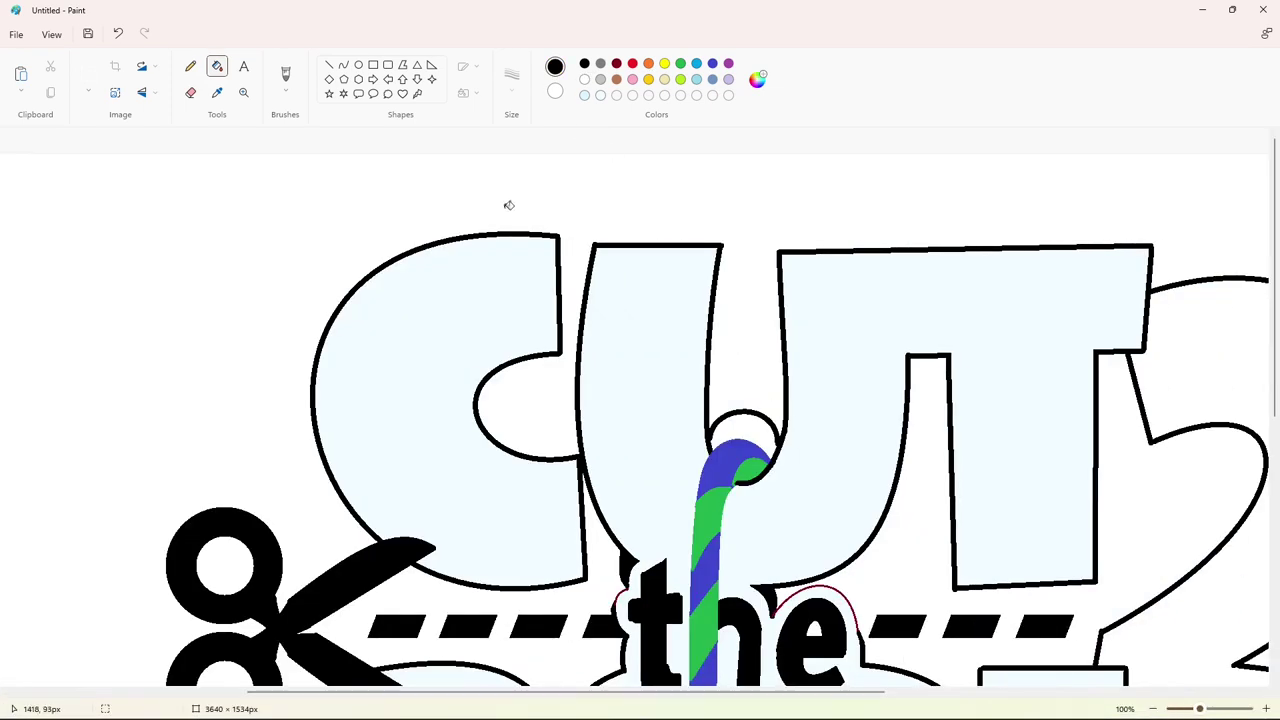
scroll(640, 252, down, 3)
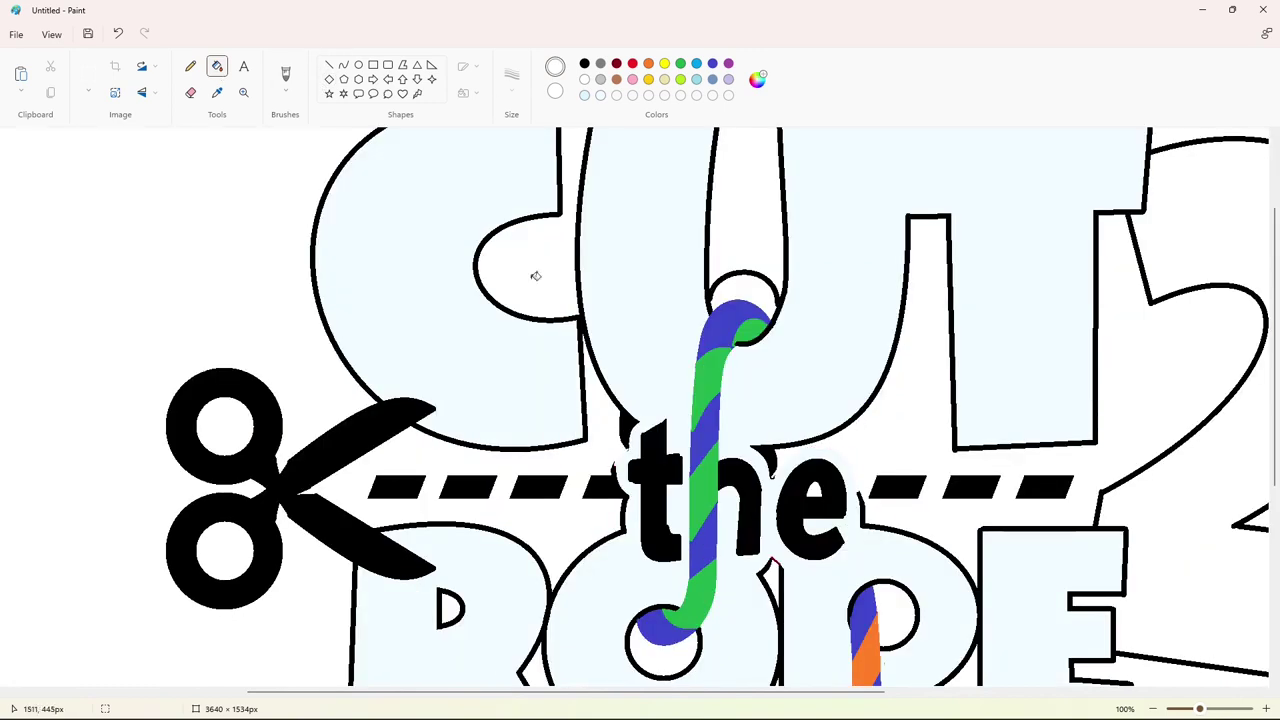
click(329, 64)
click(511, 75)
click(511, 116)
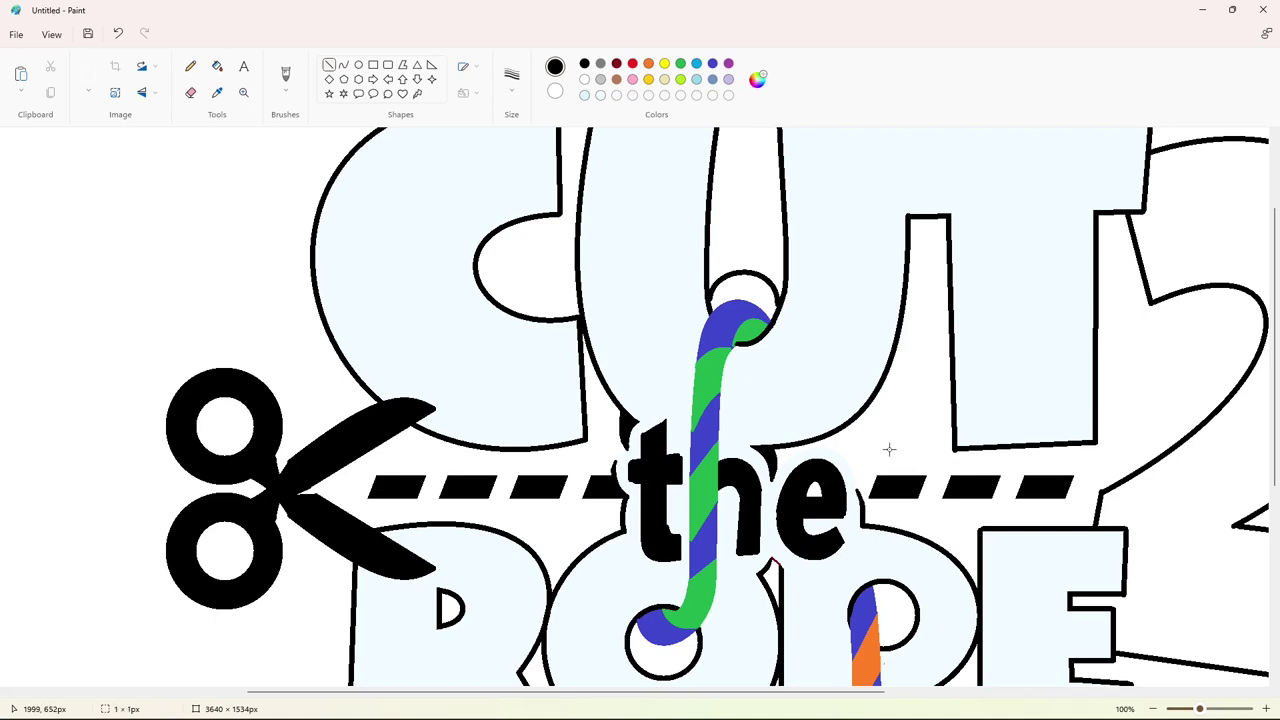
Fill the rope holes in the U and the P with black.
ctrl+scroll(1048, 540, down, 2)
click(217, 66)
click(619, 292)
click(692, 452)
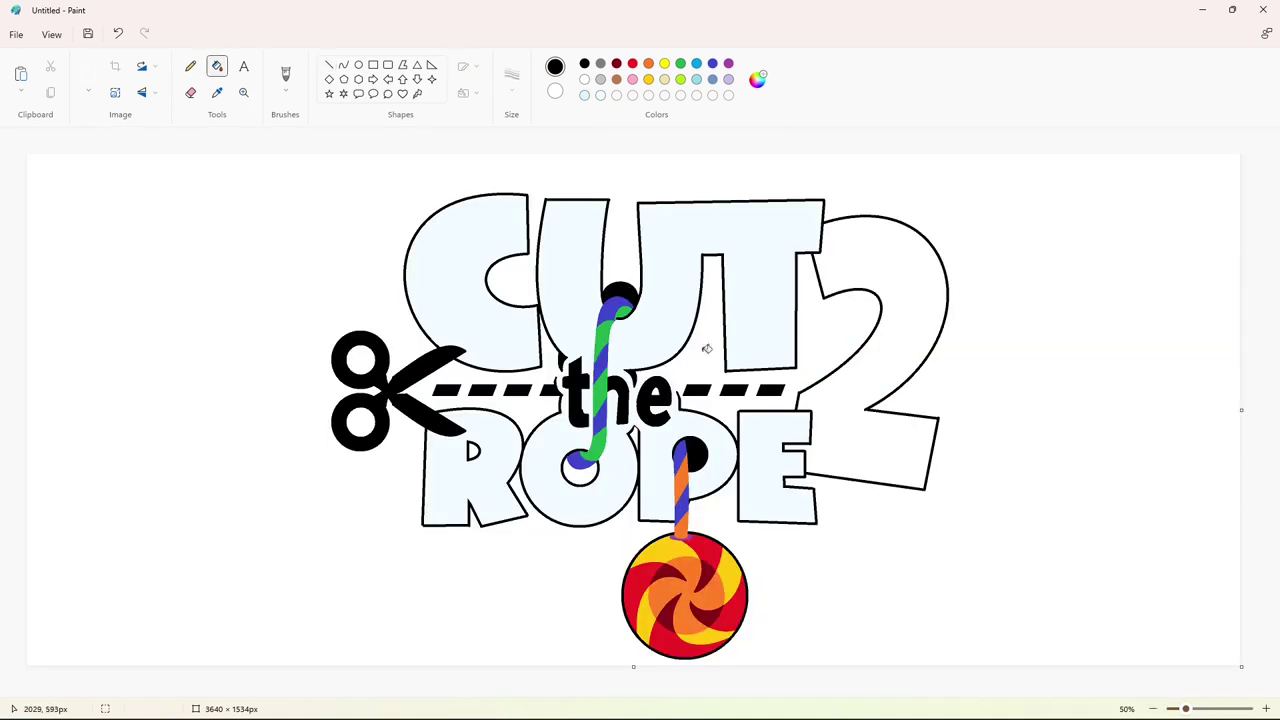
Mix a dark brown and fill the green and orange stripes of both ropes with it.
double_click(617, 80)
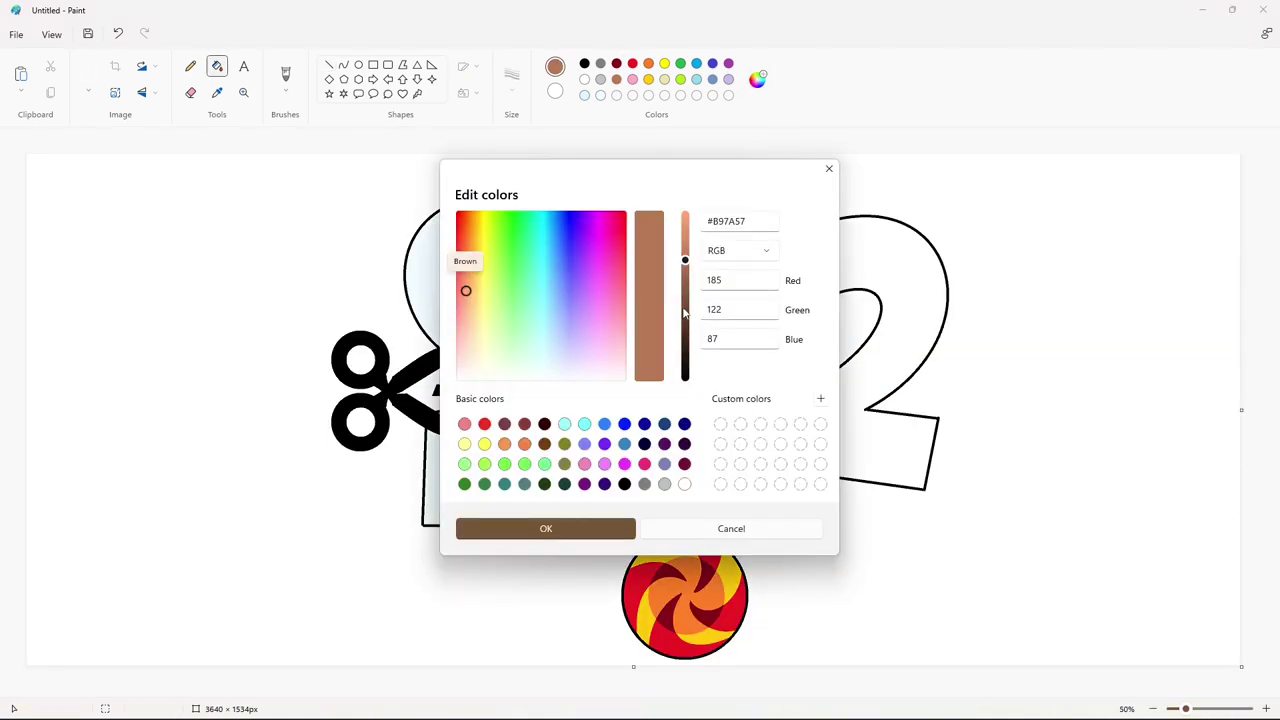
drag(686, 259, 686, 338)
click(546, 528)
click(605, 332)
click(600, 390)
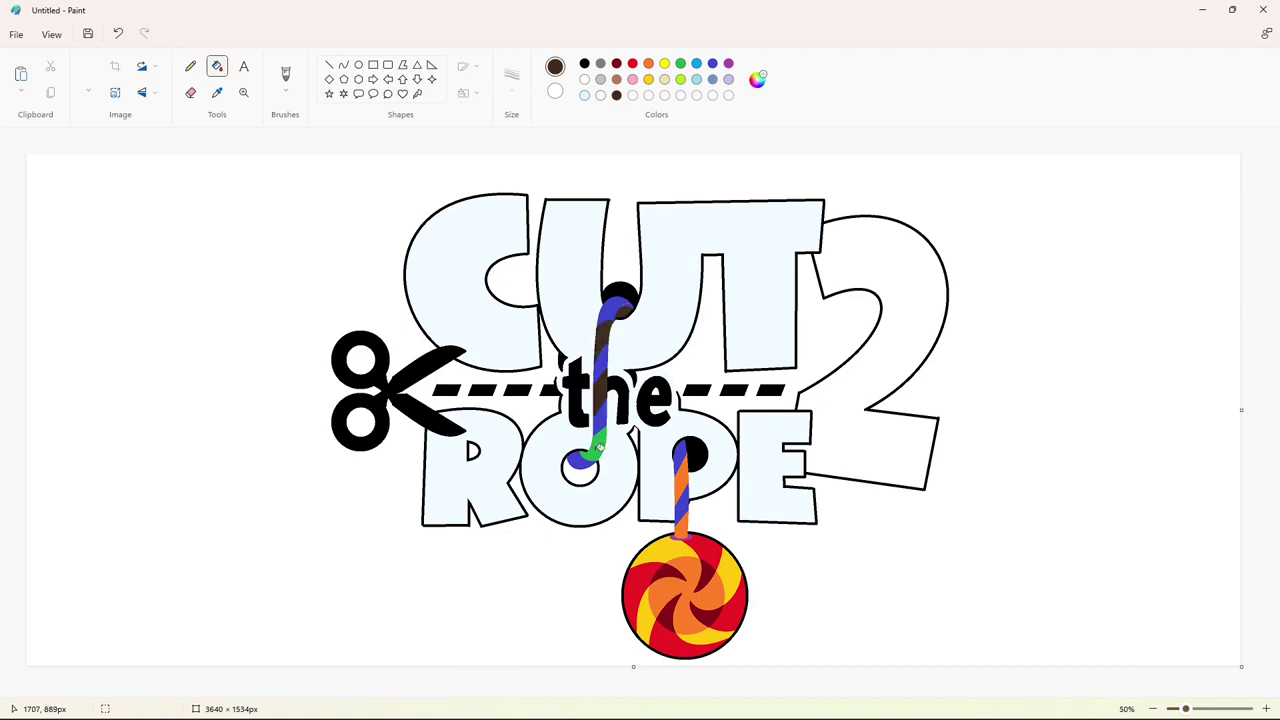
click(597, 446)
click(681, 475)
click(681, 527)
Fill the blue stripes of both ropes with brown.
click(616, 79)
click(617, 314)
click(601, 365)
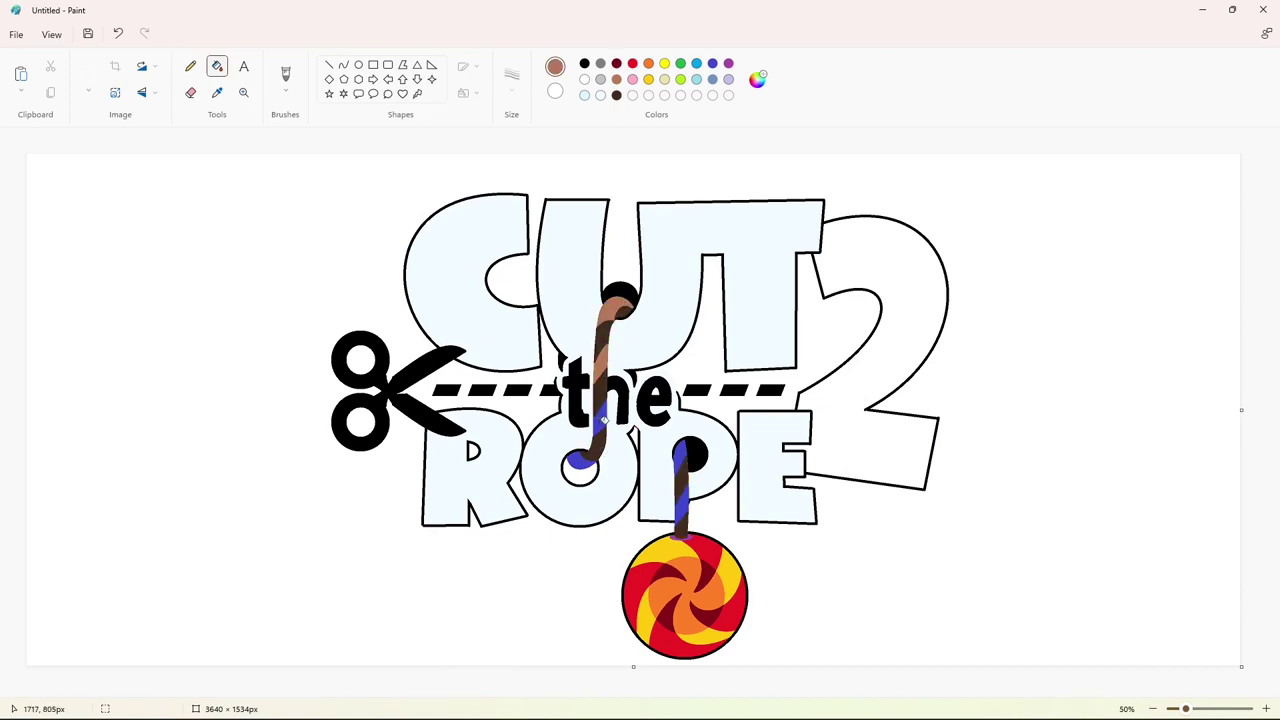
click(600, 420)
click(680, 458)
click(682, 506)
Fill the rope hole in the O of ROPE with black.
click(584, 63)
click(581, 470)
scroll(666, 671, up, 3)
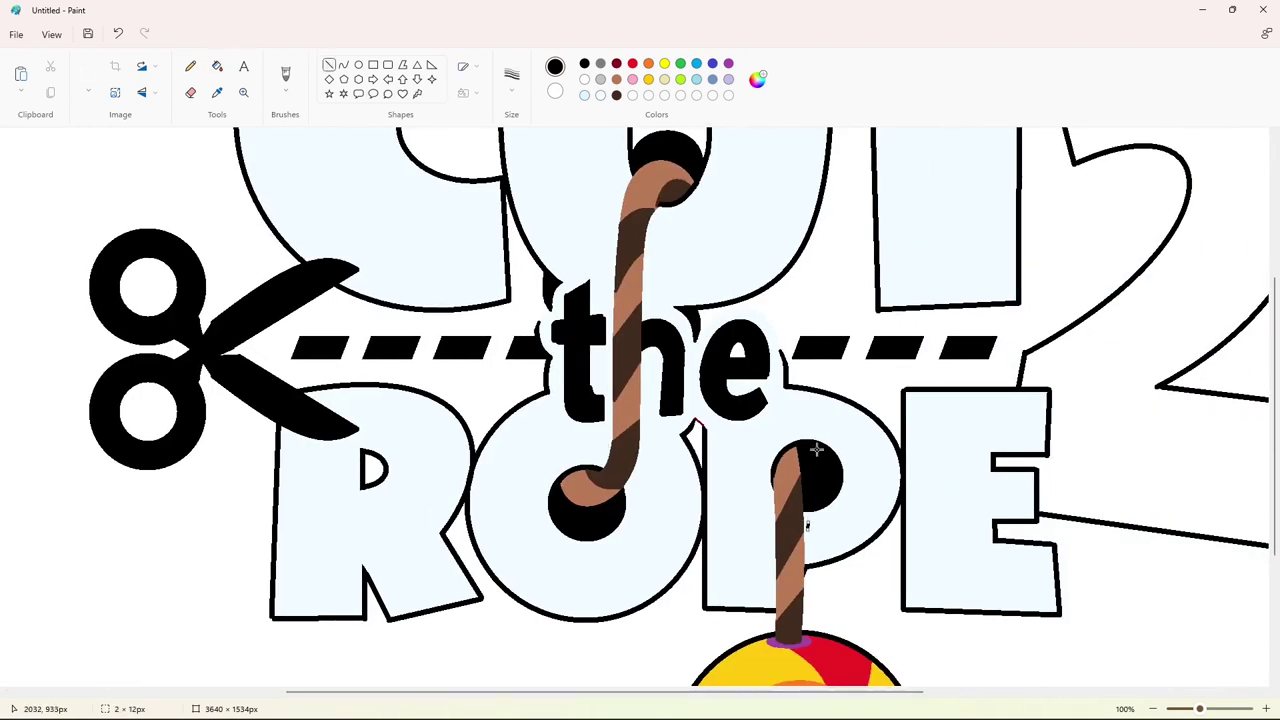
scroll(1013, 556, down, 1)
scroll(1120, 647, down, 2)
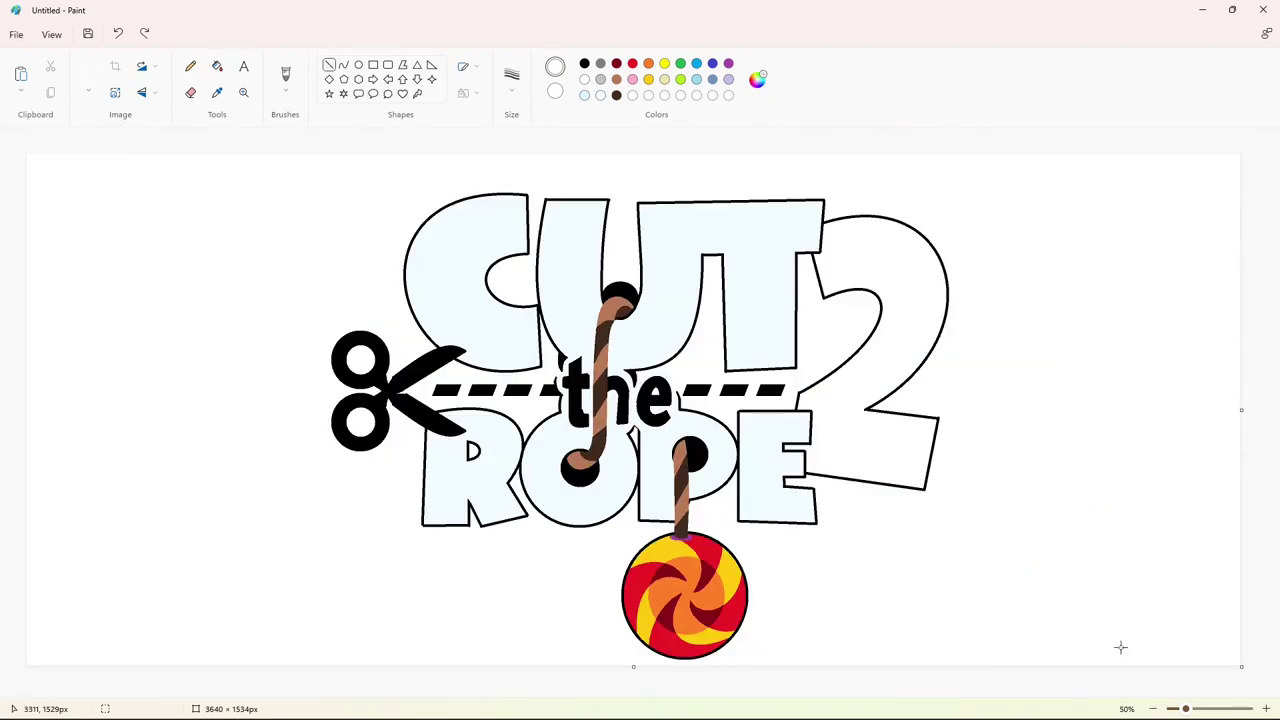
Fill the purple rope end on top of the candy with the custom dark brown.
click(618, 95)
click(217, 66)
click(678, 534)
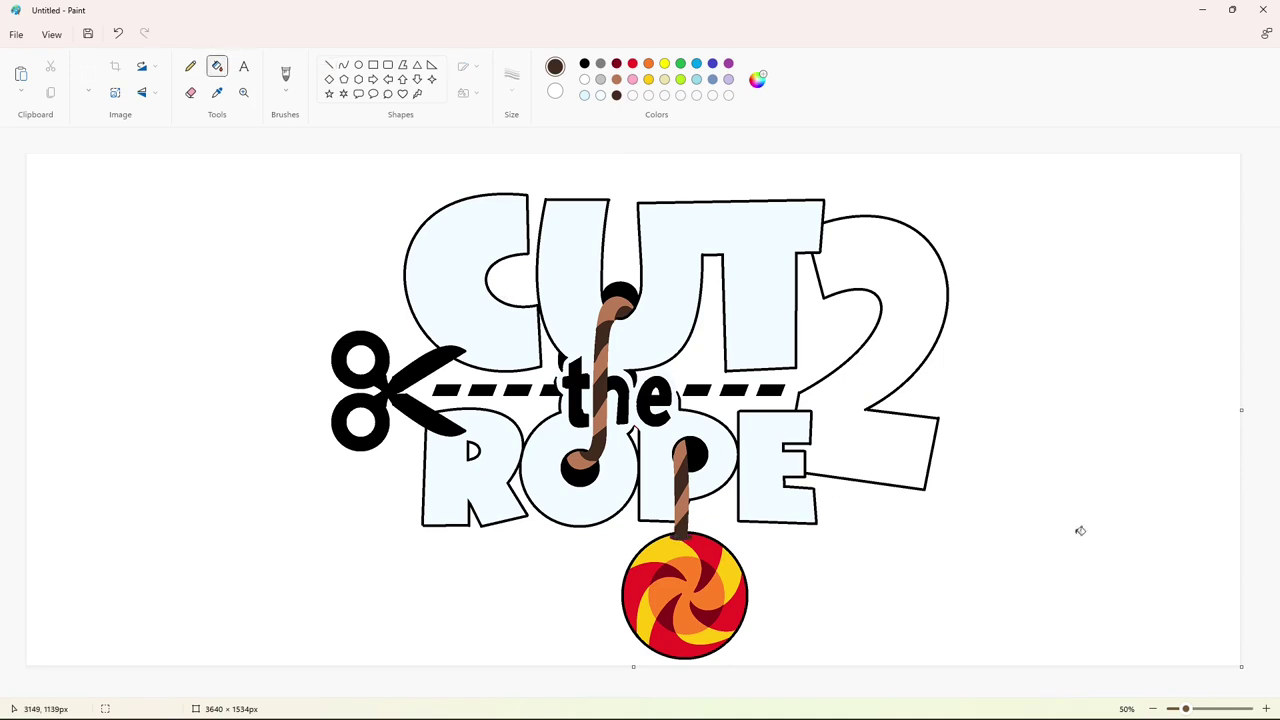
Draw straight purple guidelines just inside the 2's outline around its base and the lower end of its neck.
click(1265, 708)
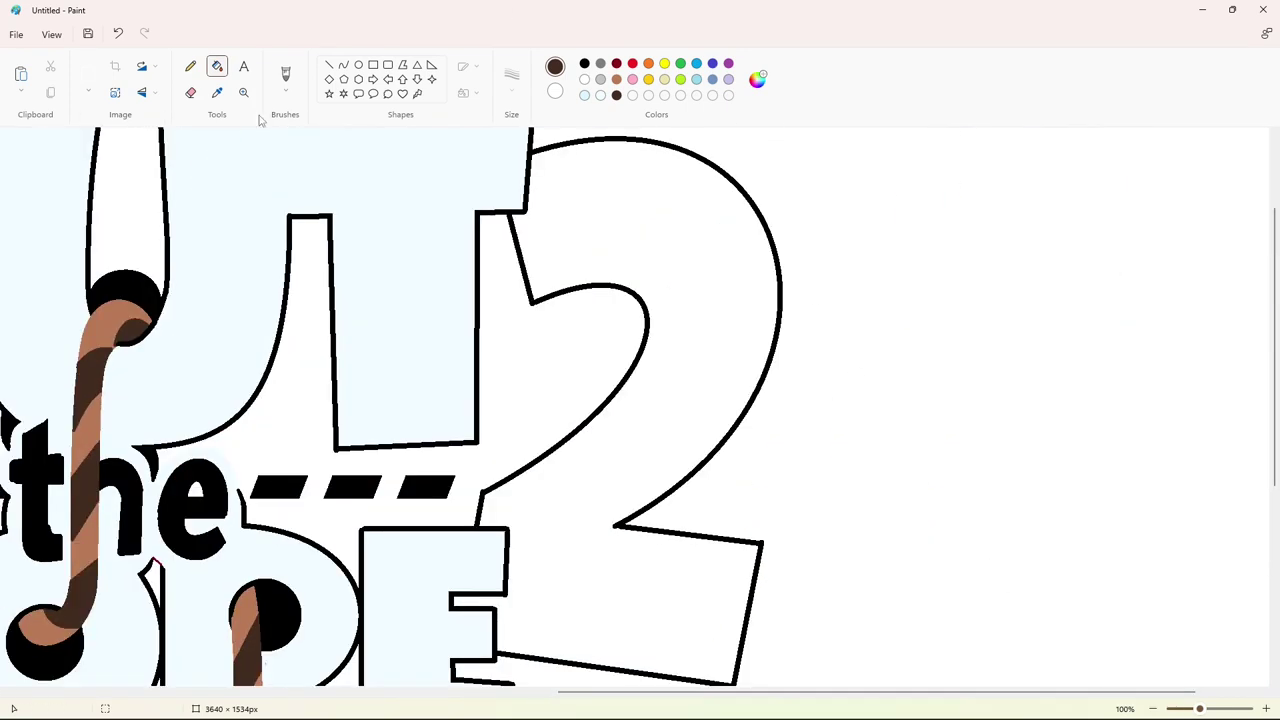
click(330, 65)
click(728, 63)
click(513, 78)
click(534, 178)
click(513, 82)
click(528, 186)
scroll(588, 391, down, 3)
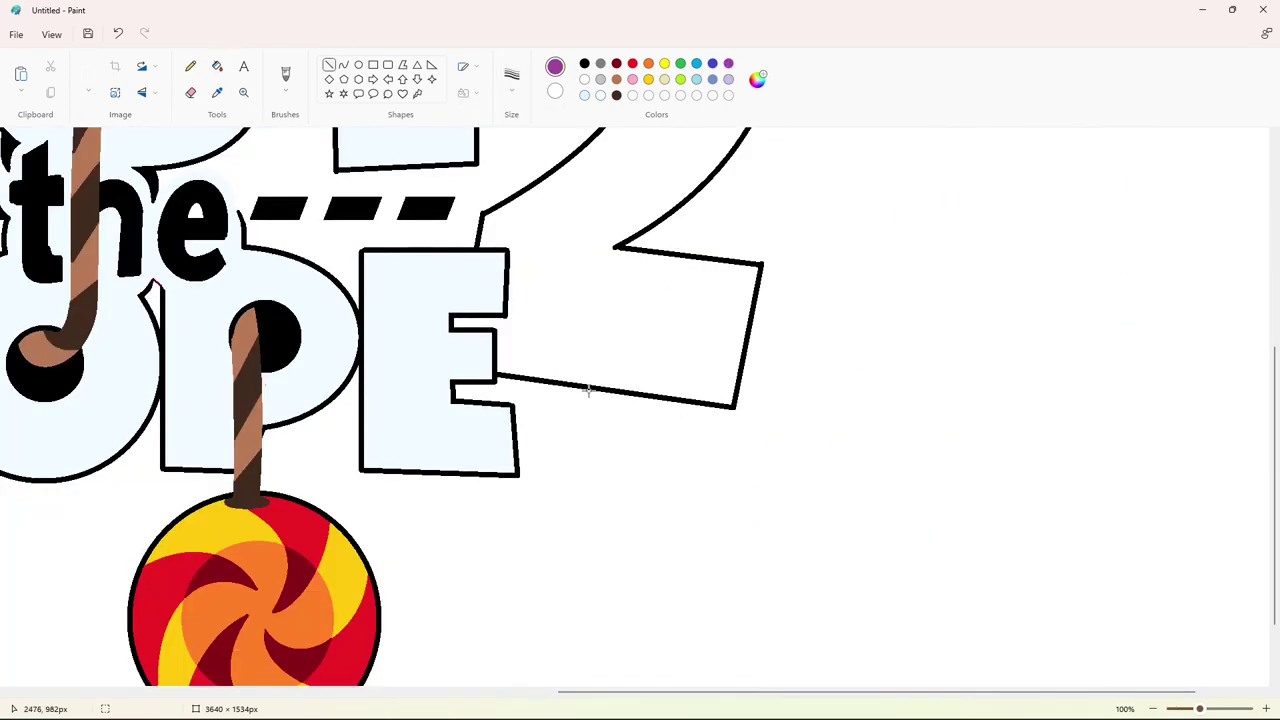
drag(495, 358, 722, 388)
mouse_move(722, 388)
mouse_down()
mouse_move(742, 280)
mouse_move(584, 256)
mouse_up()
scroll(794, 274, up, 2)
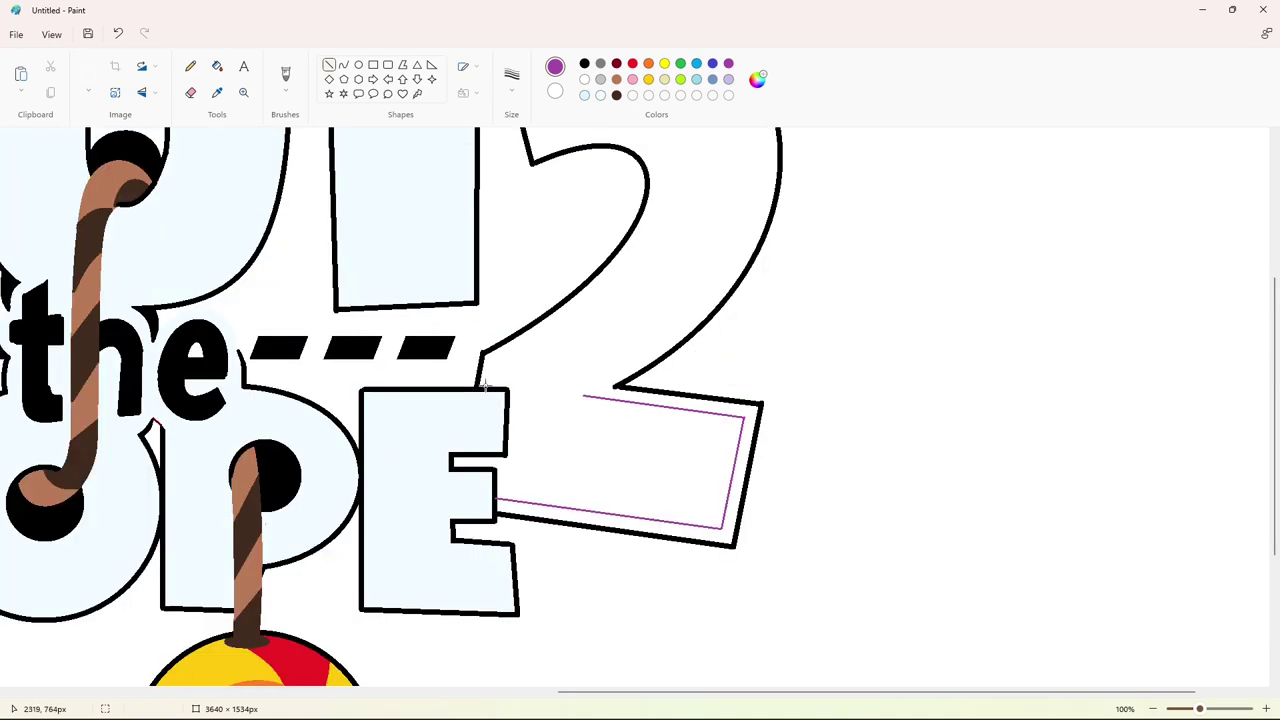
mouse_move(484, 390)
mouse_down()
mouse_move(492, 360)
mouse_move(565, 318)
mouse_up()
Close the 2's lower shading with purple curves tapering up its outer bend and fill it with purple.
click(344, 65)
drag(584, 396, 750, 238)
drag(649, 345, 698, 322)
click(763, 331)
mouse_move(750, 238)
mouse_down()
mouse_move(565, 315)
mouse_move(638, 313)
mouse_up()
click(880, 381)
click(217, 66)
click(571, 443)
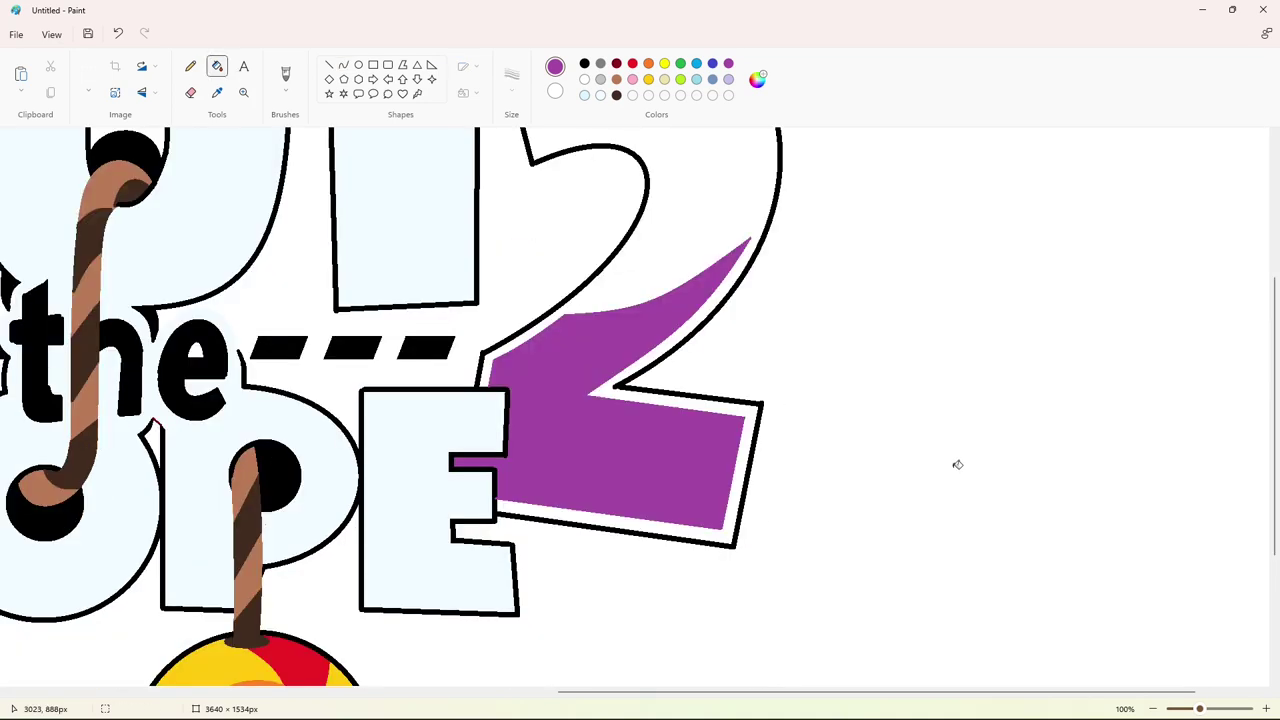
Extend the 2's black outline over the T with straight lines that close the numeral's upper end.
click(1153, 709)
click(1266, 708)
drag(474, 692, 999, 692)
scroll(569, 301, up, 4)
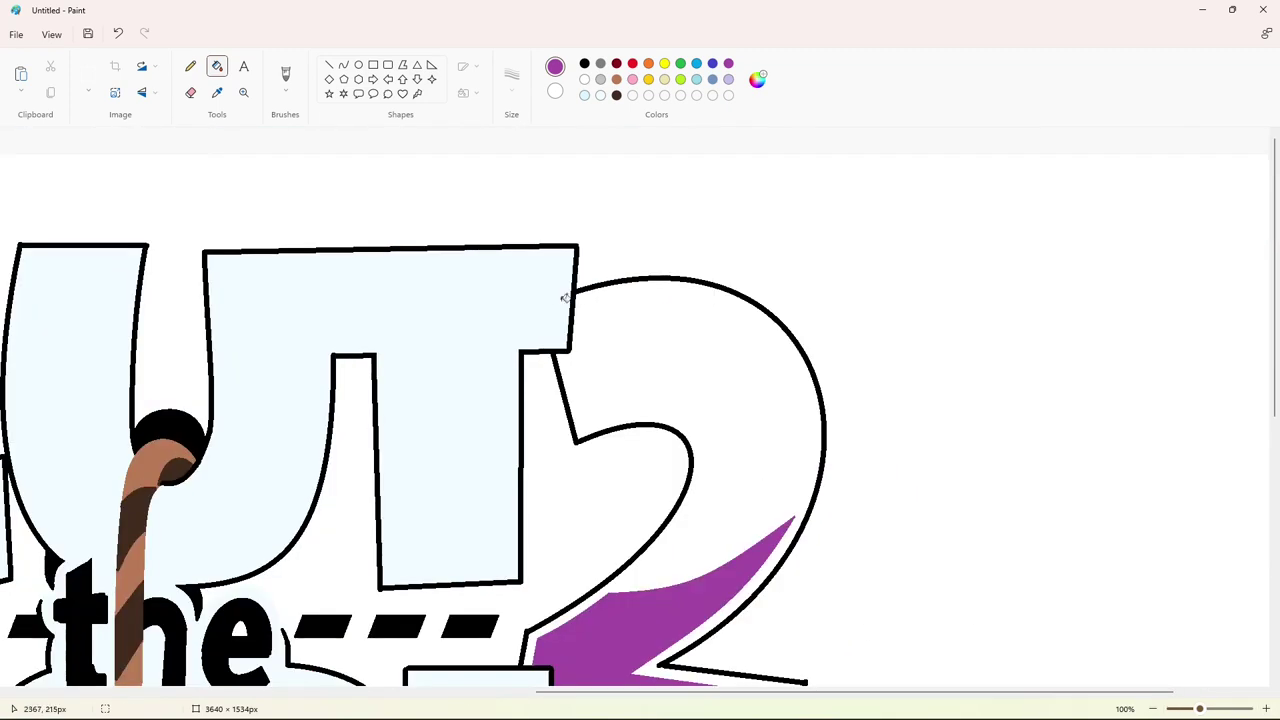
click(344, 67)
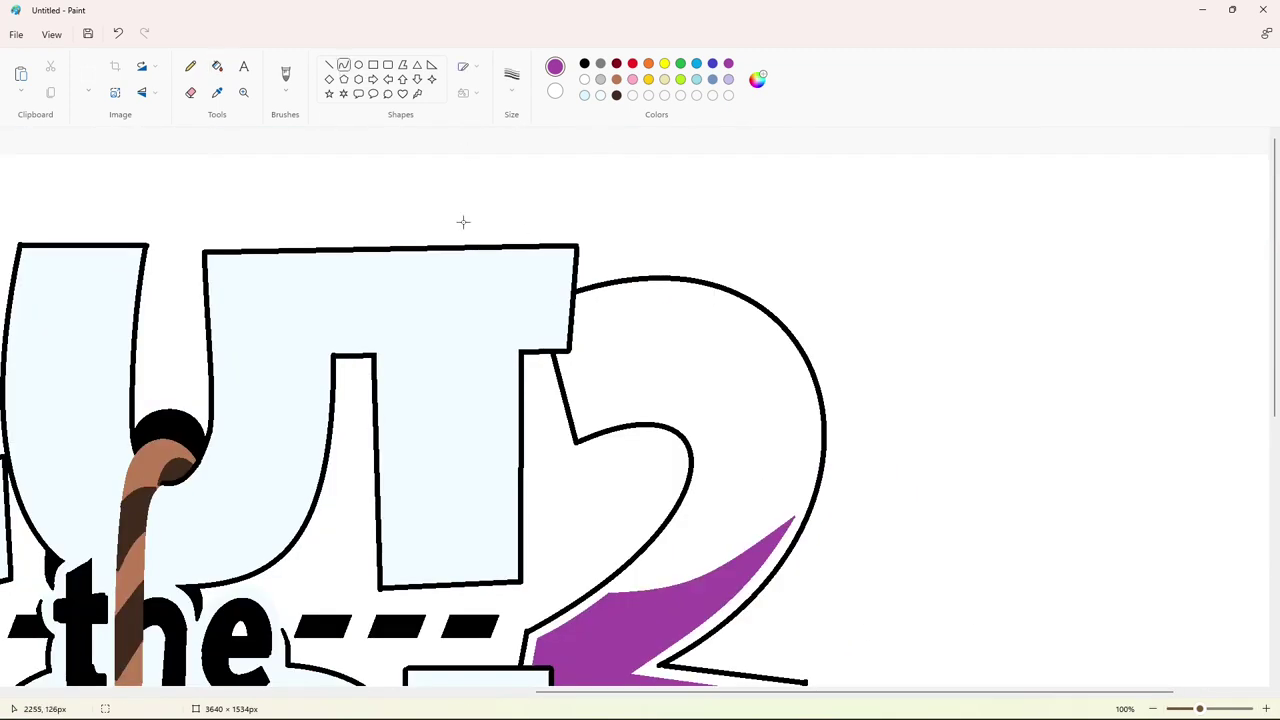
click(329, 64)
click(584, 63)
drag(587, 285, 551, 298)
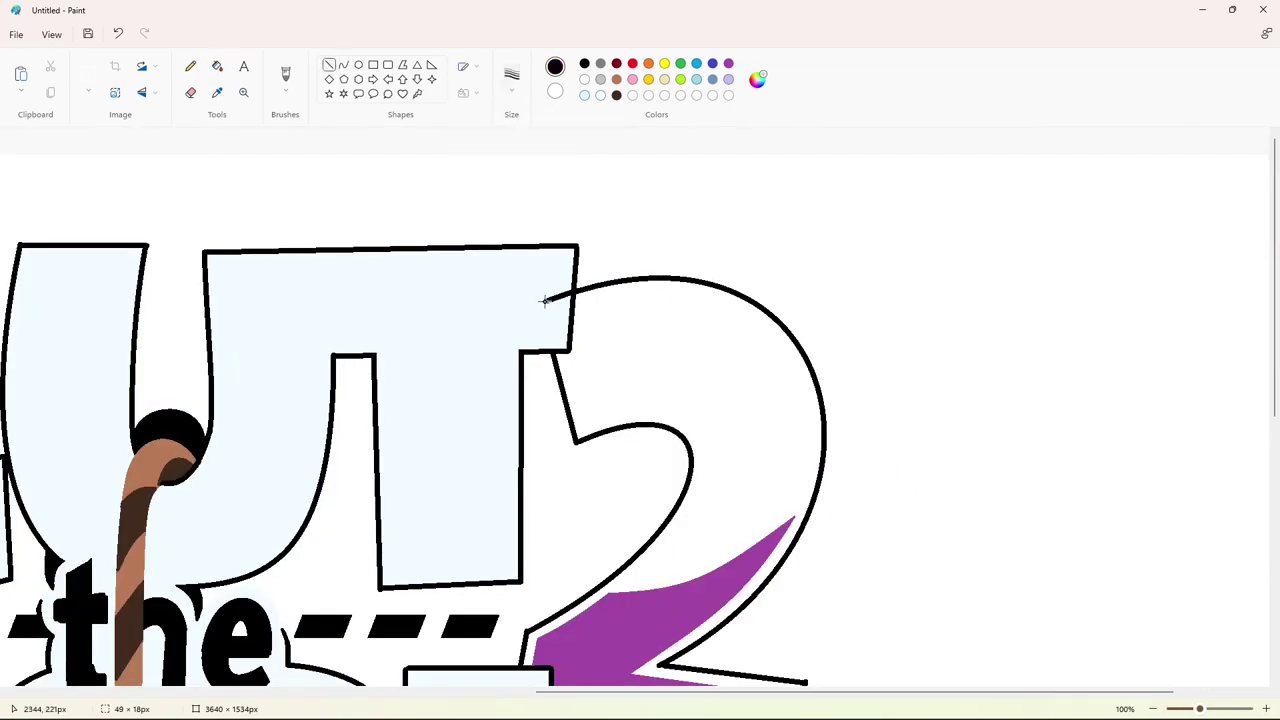
key(ctrl+z)
mouse_move(553, 356)
mouse_down()
mouse_move(540, 299)
mouse_move(585, 295)
mouse_move(560, 361)
mouse_move(551, 338)
mouse_up()
click(646, 339)
click(648, 256)
Erase the T's outline inside the 2's upper end and fill the overlap with white.
click(585, 95)
click(594, 303)
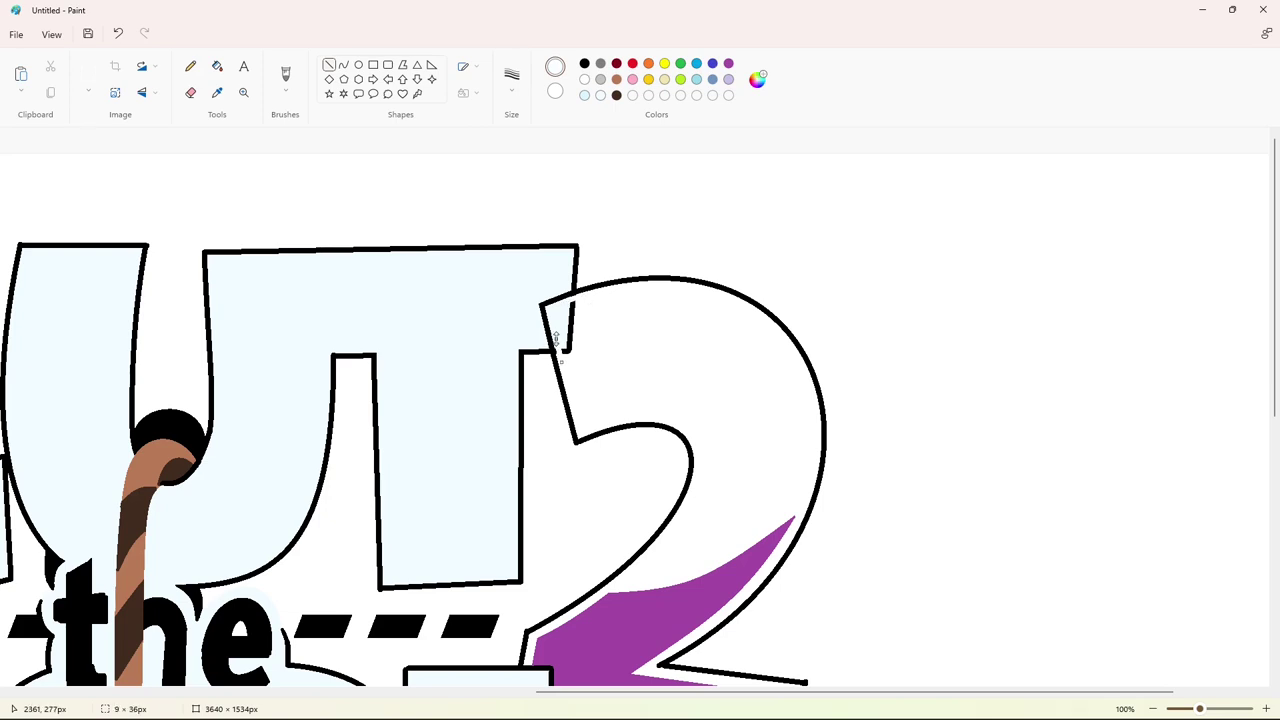
click(217, 66)
click(562, 312)
click(572, 325)
click(1153, 709)
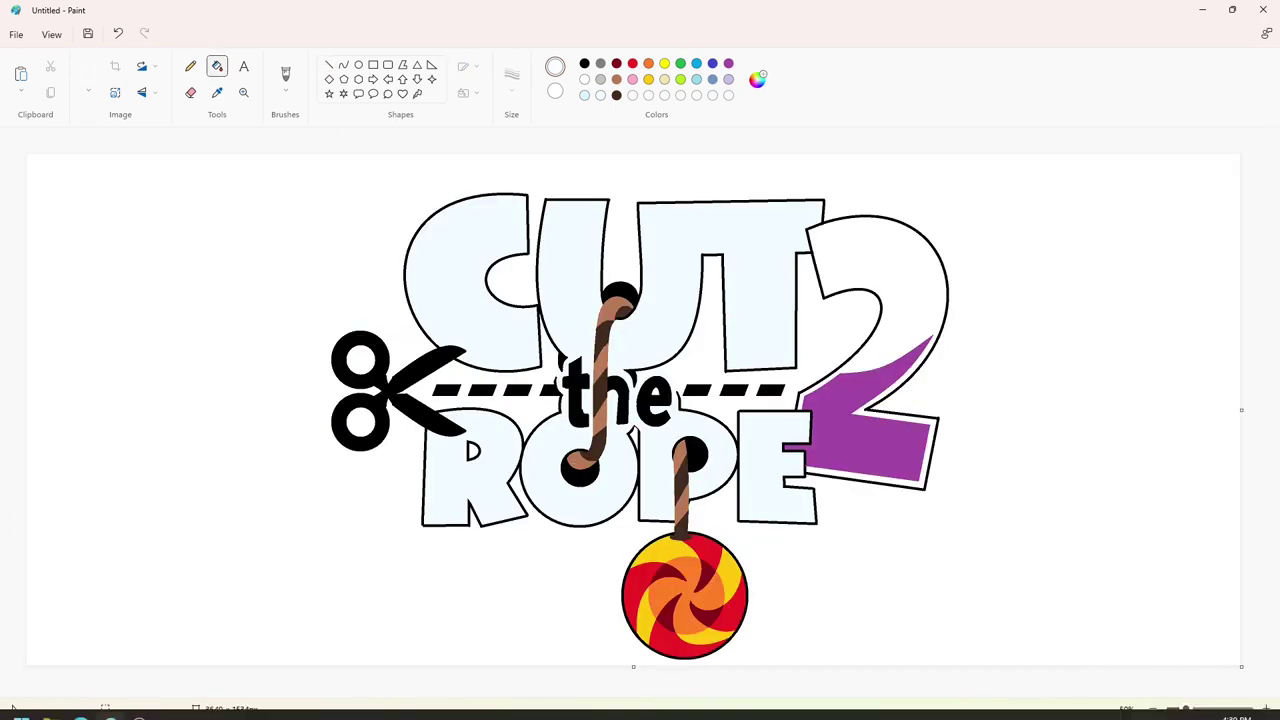
Draw a purple leaf-shaped highlight outline with two curves near the top edge of the 2.
click(1266, 709)
scroll(598, 676, right, 10)
click(344, 64)
click(728, 63)
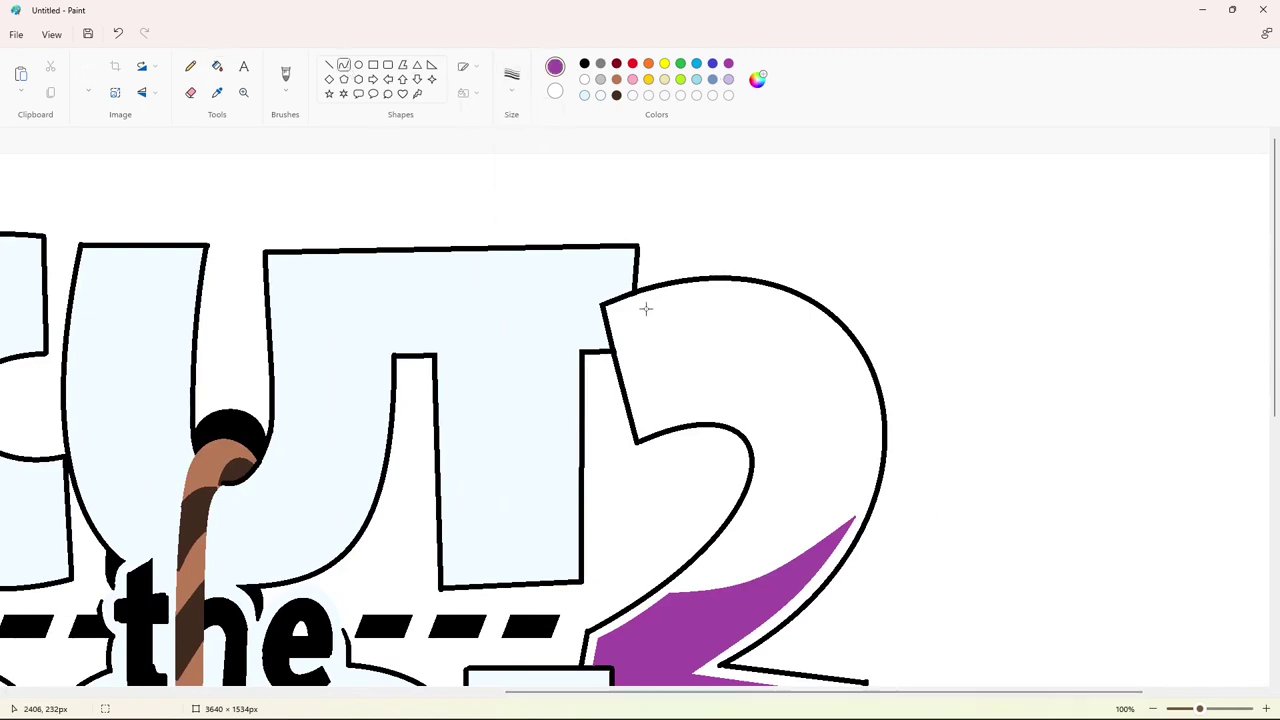
drag(636, 306, 785, 303)
click(688, 288)
click(737, 289)
drag(637, 306, 783, 303)
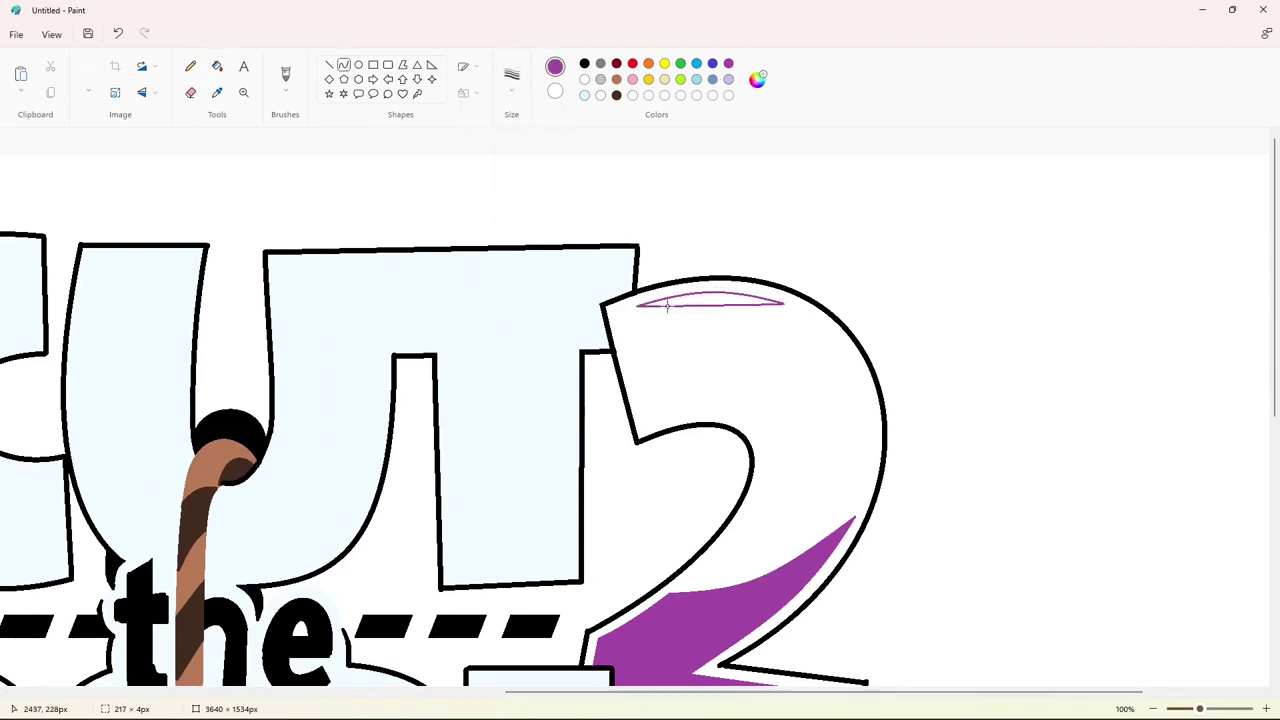
click(674, 317)
click(780, 321)
Add a curved blue rim beneath the 2's highlight and fill the rim with blue and the highlight with purple.
click(712, 66)
drag(638, 306, 784, 303)
click(693, 328)
click(807, 320)
click(217, 66)
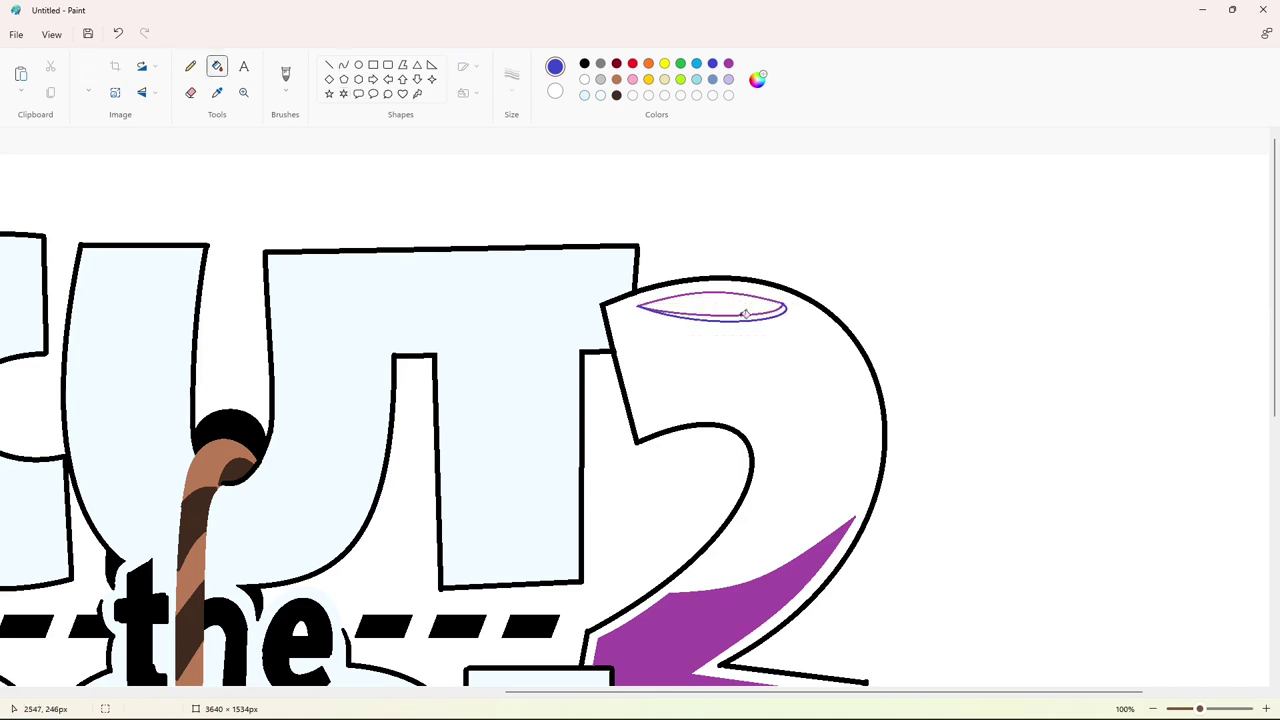
click(728, 64)
click(725, 301)
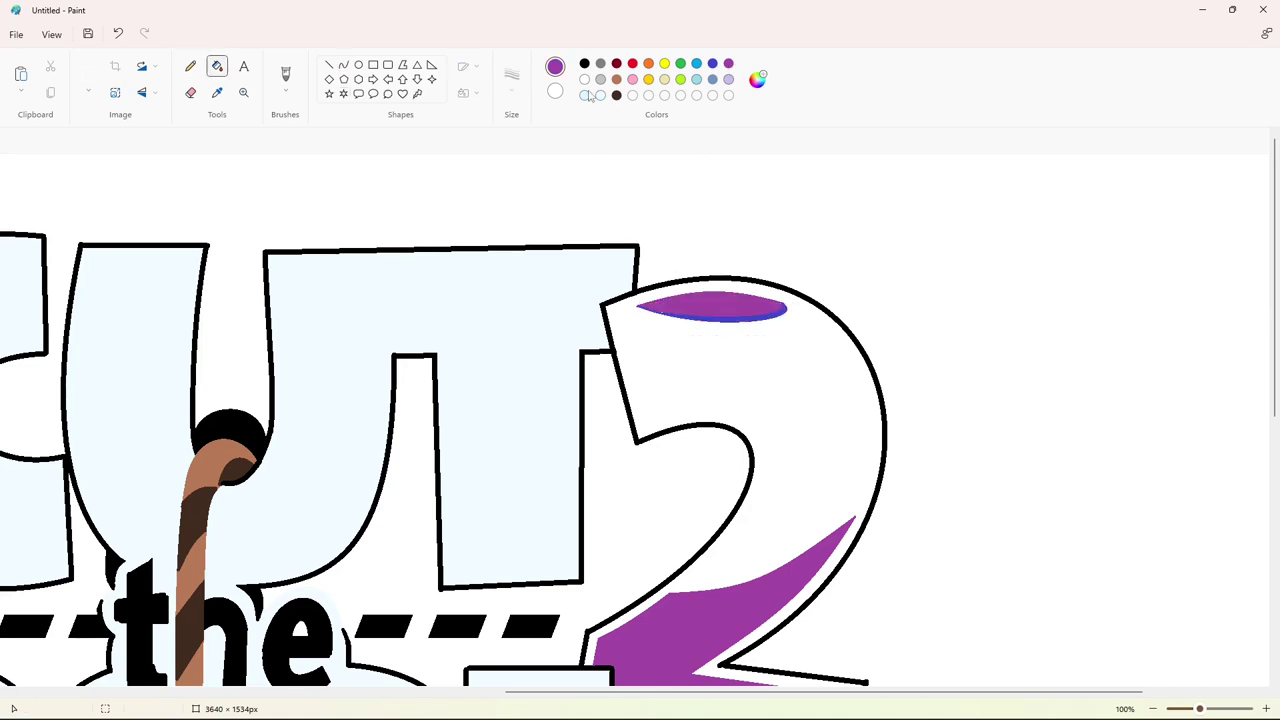
Fill the purple shading in the lower part of the 2 with orange.
click(648, 63)
scroll(683, 563, down, 1)
click(683, 563)
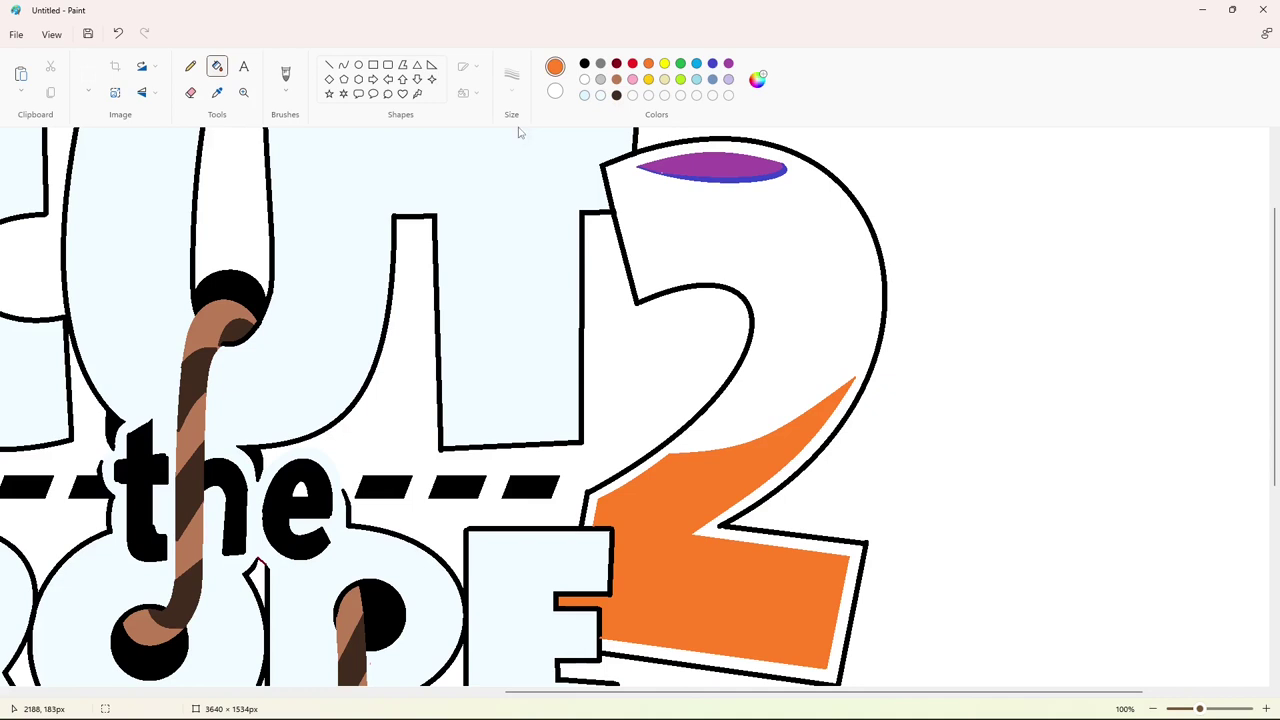
Redraw the end of the E's middle arm beside the 2 with a black line about 39 px long.
click(583, 81)
click(329, 66)
click(584, 64)
drag(598, 626, 600, 652)
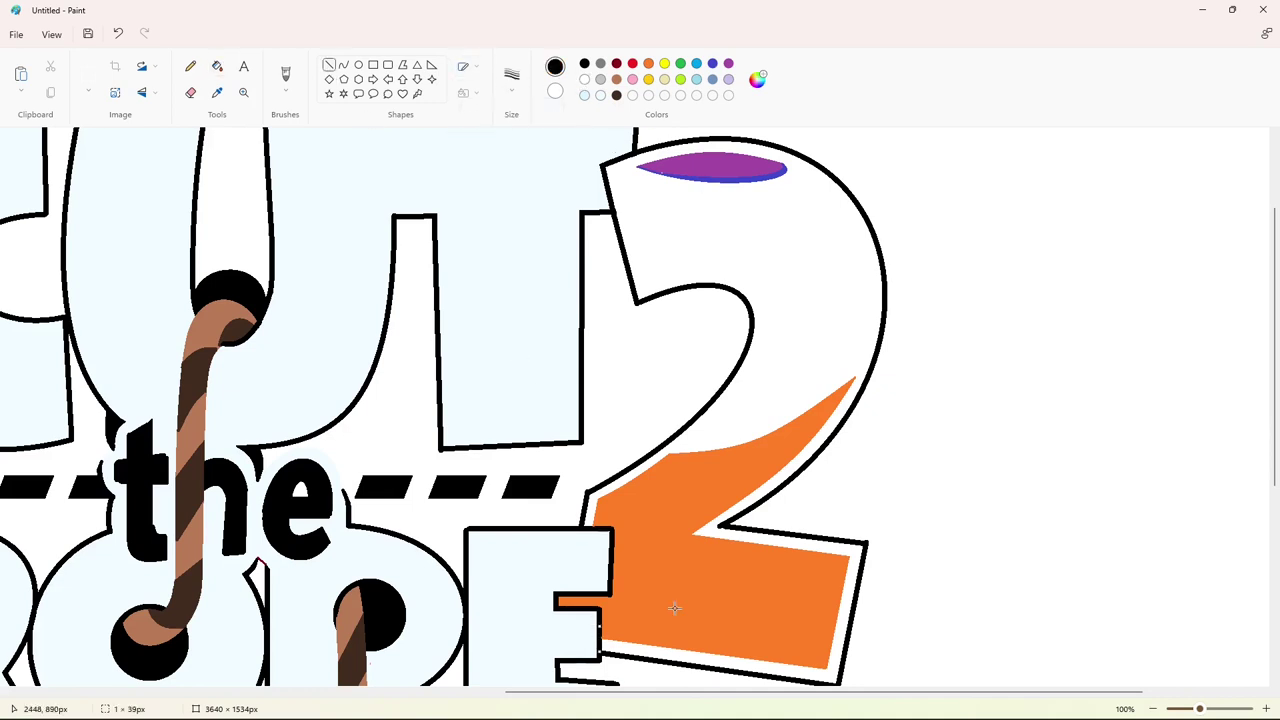
Fill the white body of the 2 with gold.
click(648, 79)
click(217, 66)
click(793, 286)
Mix the custom orange #E09831 and fill the 2's lower shading with it.
click(648, 64)
click(758, 79)
drag(468, 245, 473, 249)
click(685, 236)
click(546, 528)
click(669, 558)
Try a lighter custom orange on the 2's body, and restore the gold fill.
click(758, 82)
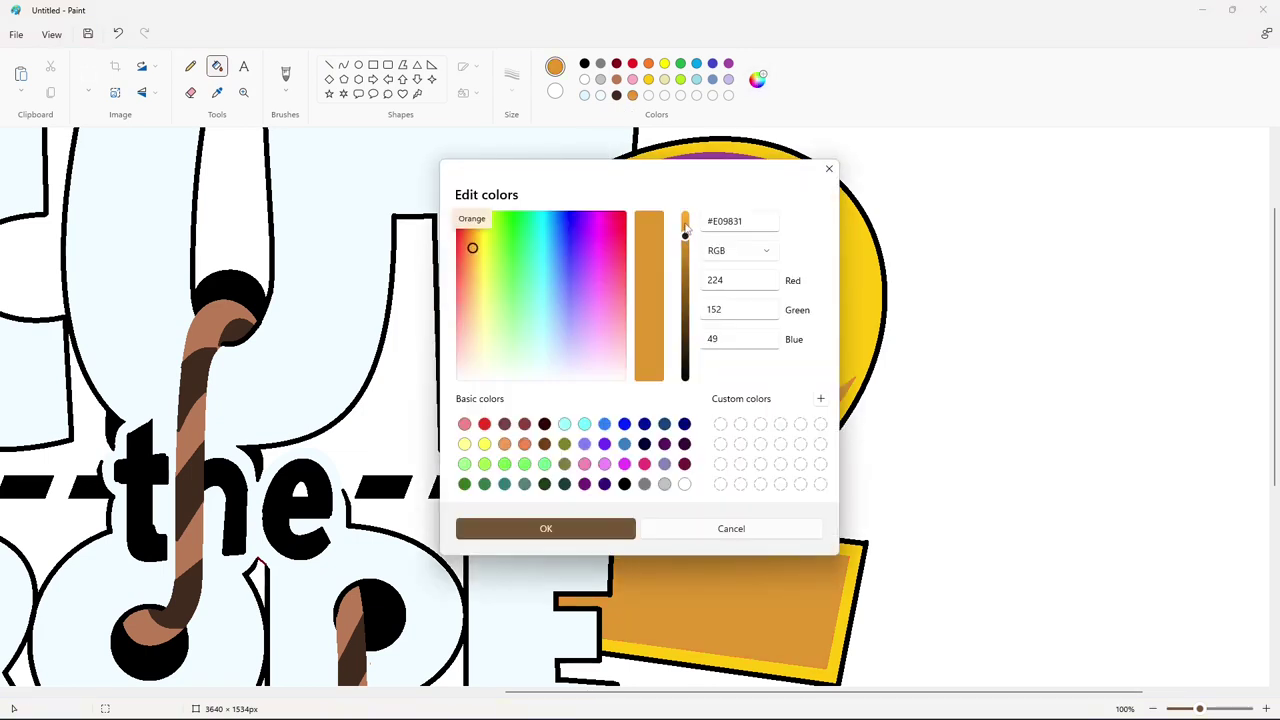
click(685, 223)
click(546, 528)
click(760, 402)
click(758, 80)
click(546, 528)
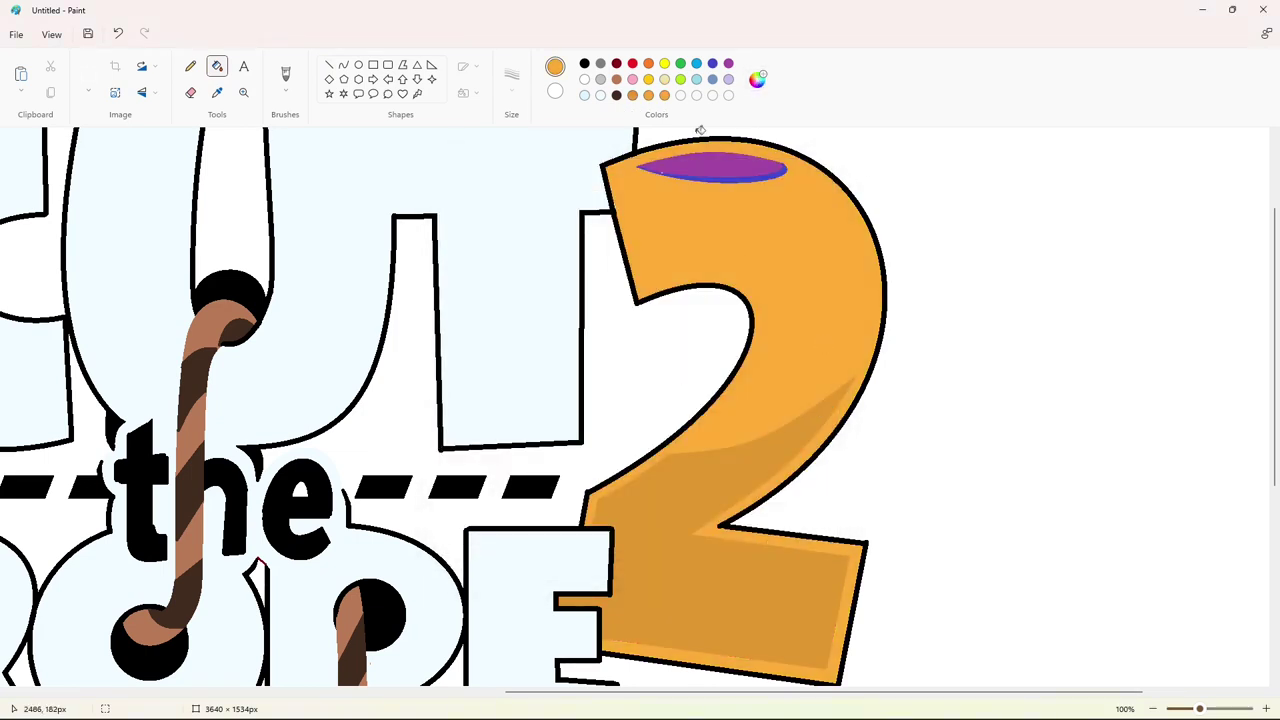
click(829, 311)
Fill the 2's highlight with white and the rim beneath it with yellow.
click(665, 80)
click(714, 163)
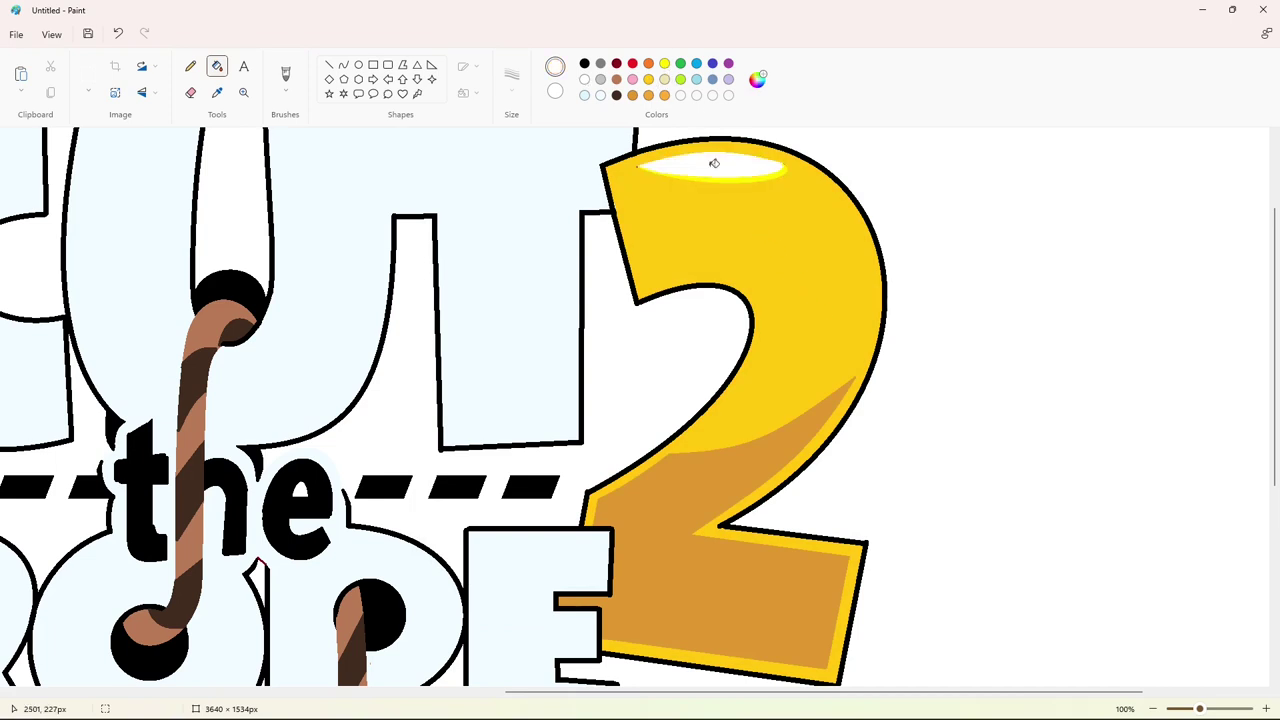
click(757, 80)
click(829, 168)
Try a custom light yellow on the 2's body, and fill it with gold again.
click(648, 79)
click(757, 80)
drag(479, 222, 479, 289)
key(Return)
click(777, 369)
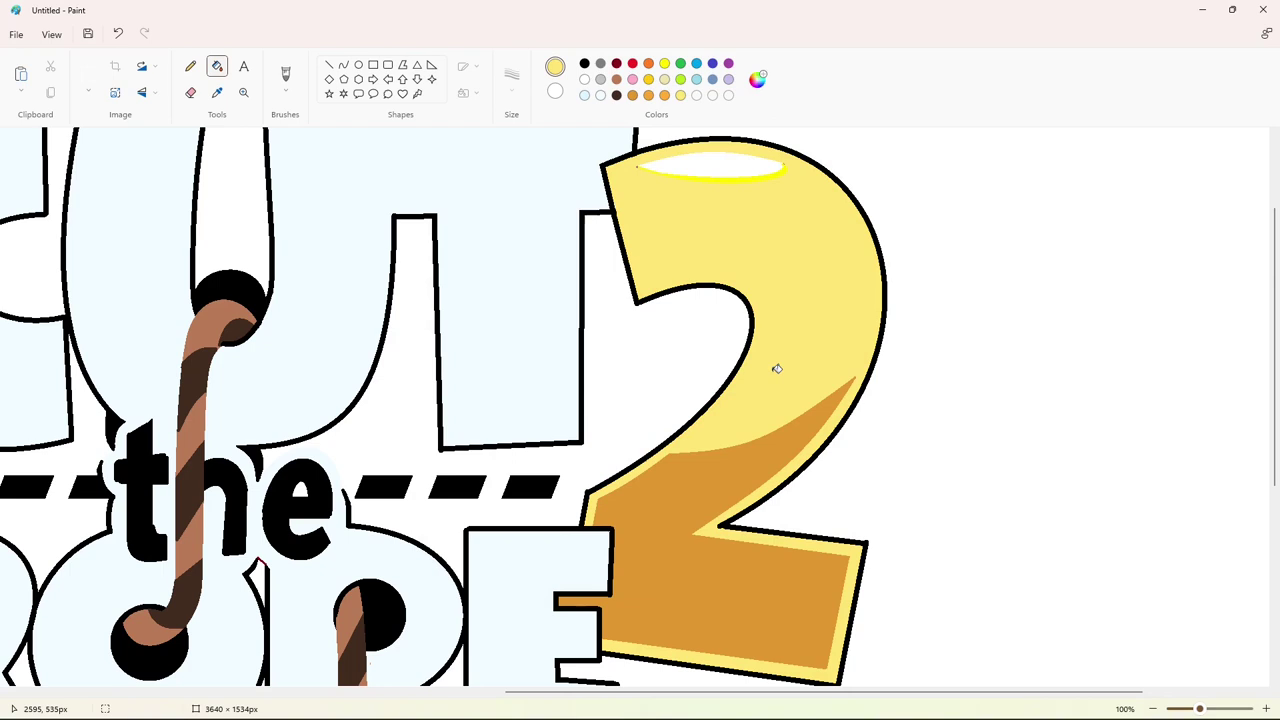
click(648, 80)
click(811, 298)
Mix a slightly darker gold and fill the rim beneath the 2's highlight with it.
click(757, 80)
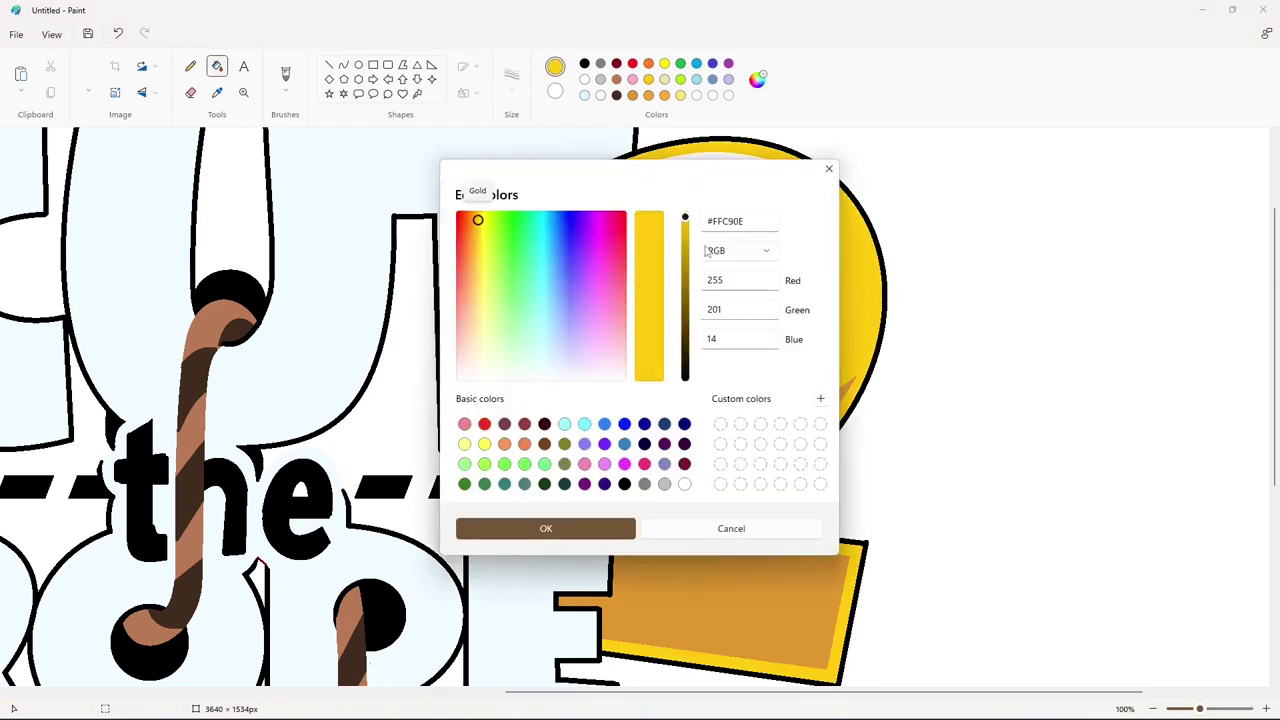
mouse_move(686, 218)
mouse_down()
mouse_move(686, 229)
mouse_move(686, 216)
mouse_up()
click(632, 526)
click(785, 170)
click(757, 80)
click(829, 168)
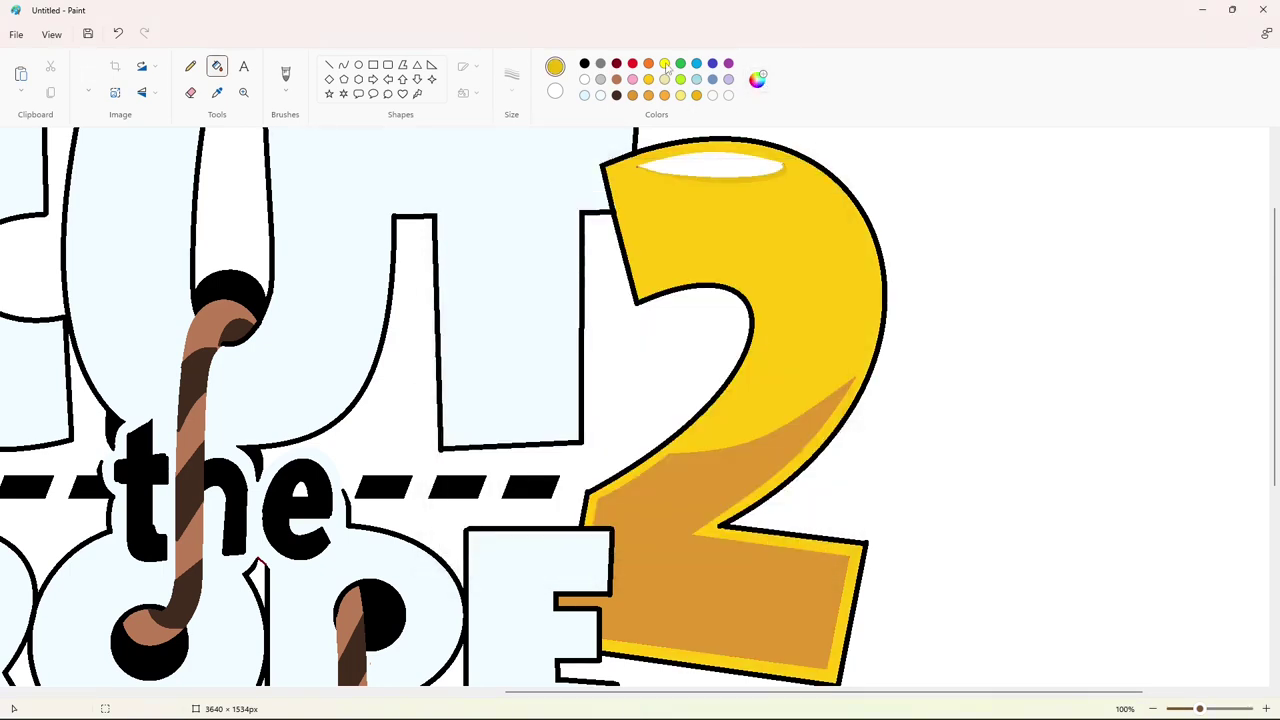
Mix a very pale yellow and fill the 2's highlight with it.
click(664, 64)
click(757, 80)
drag(489, 290, 481, 358)
click(602, 528)
click(729, 162)
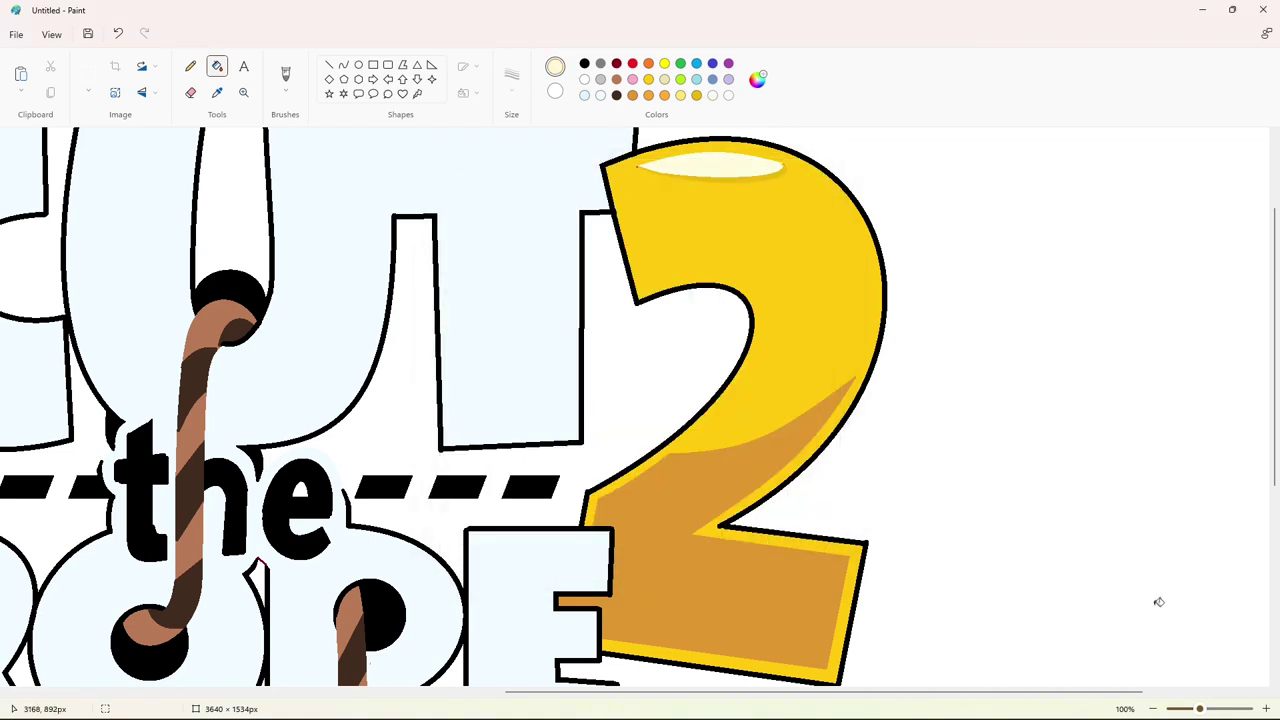
Fill the leftover purple specks at the tips of the 2's highlight with gold.
click(1266, 709)
drag(642, 691, 872, 689)
double_click(1266, 709)
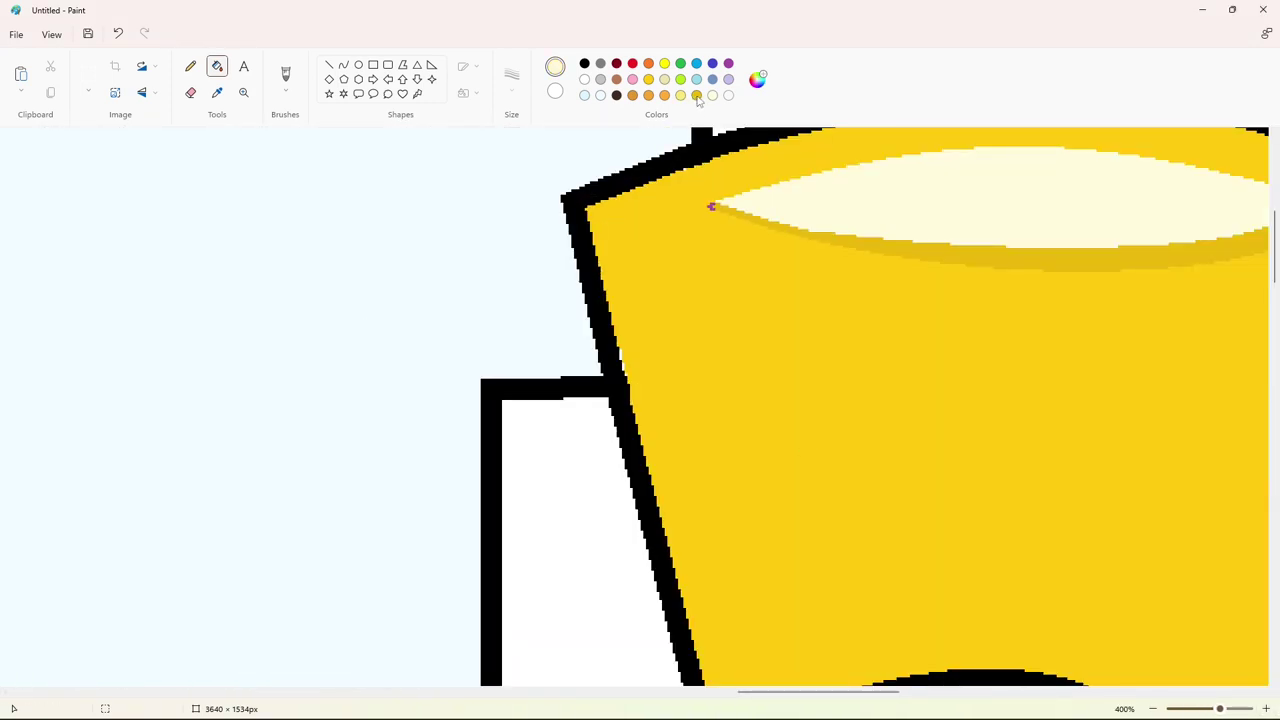
click(649, 81)
click(711, 205)
drag(752, 695, 847, 697)
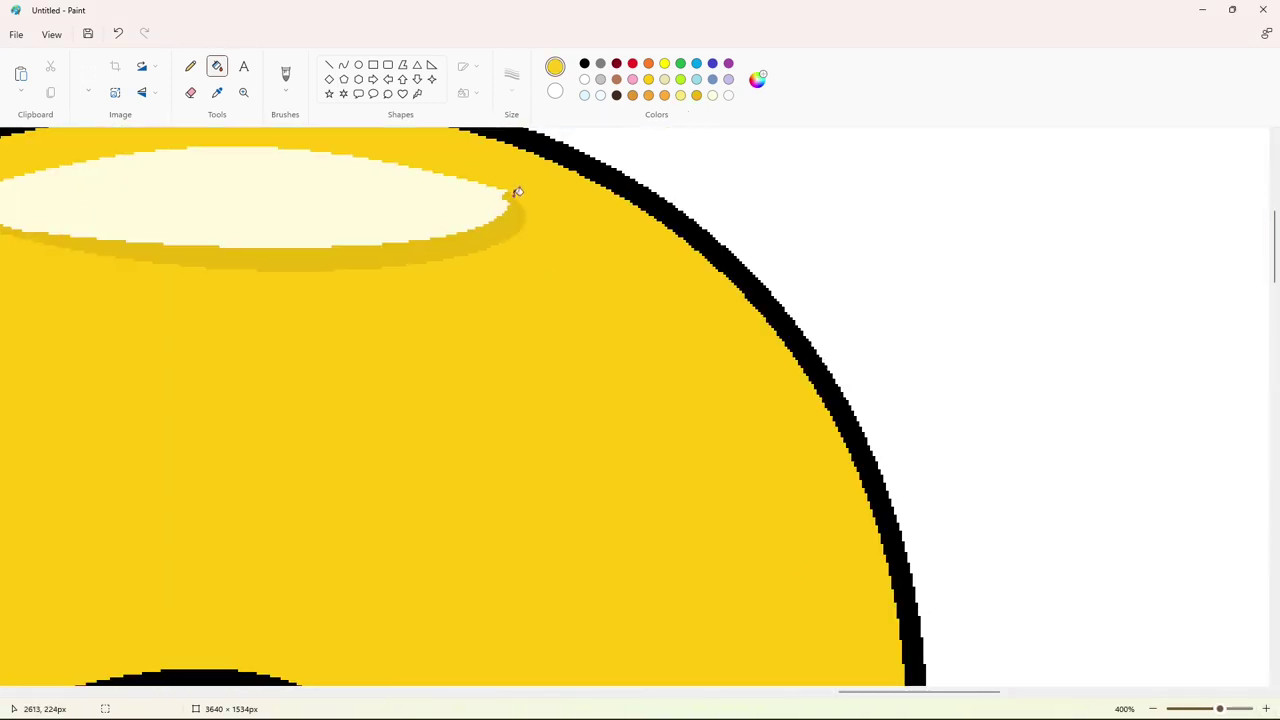
triple_click(1153, 709)
Mix the light yellow #FFF496 and fill the 2's highlight with it.
click(1266, 709)
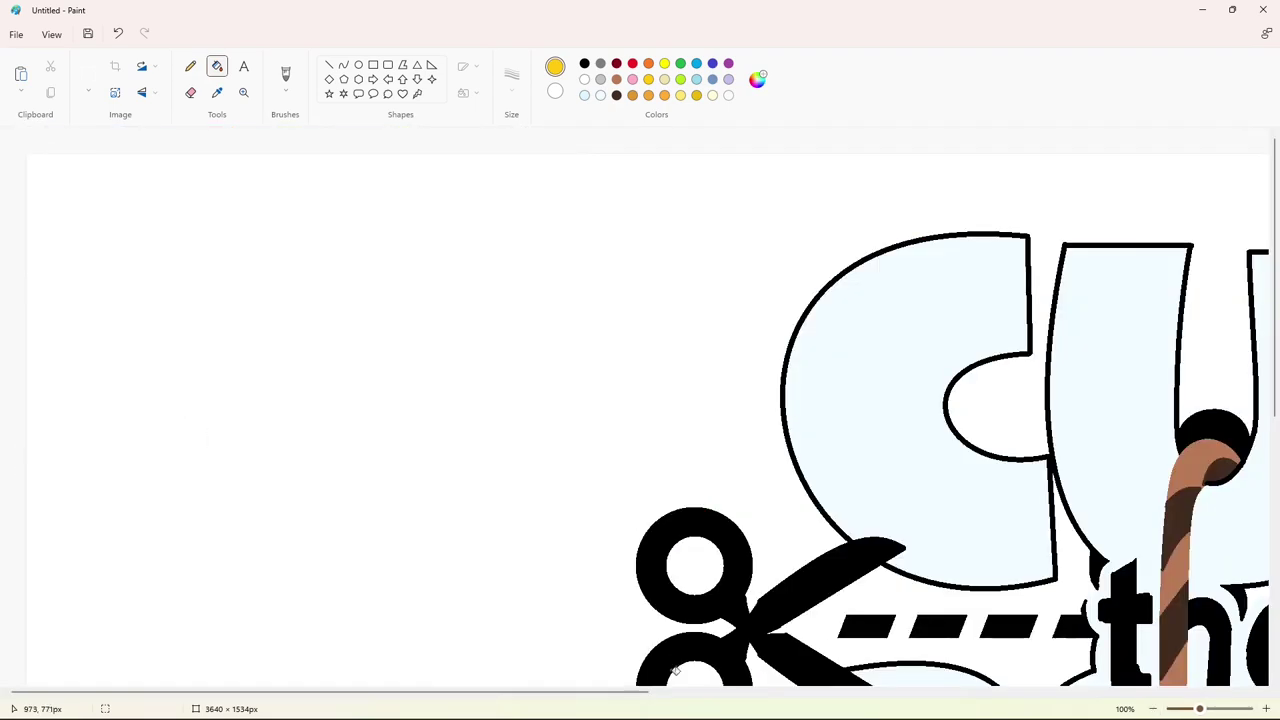
scroll(675, 671, right, 5)
click(757, 80)
drag(470, 377, 481, 313)
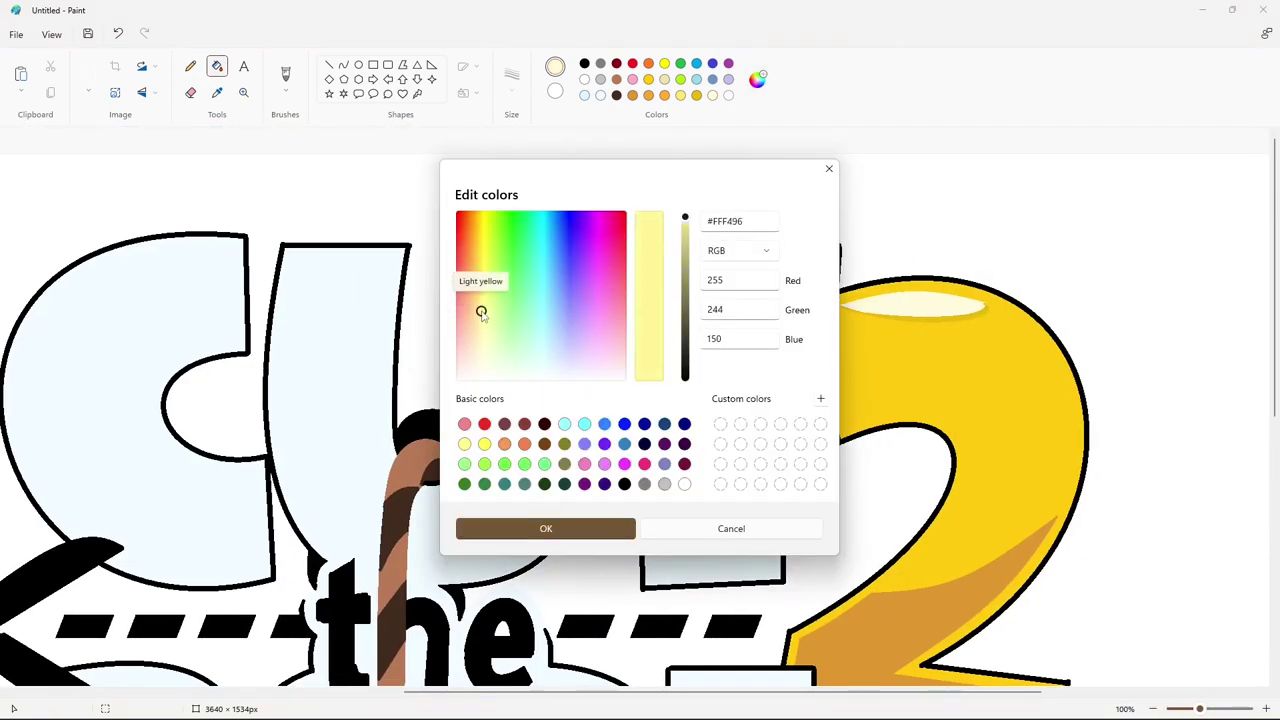
click(546, 529)
click(888, 311)
click(1153, 709)
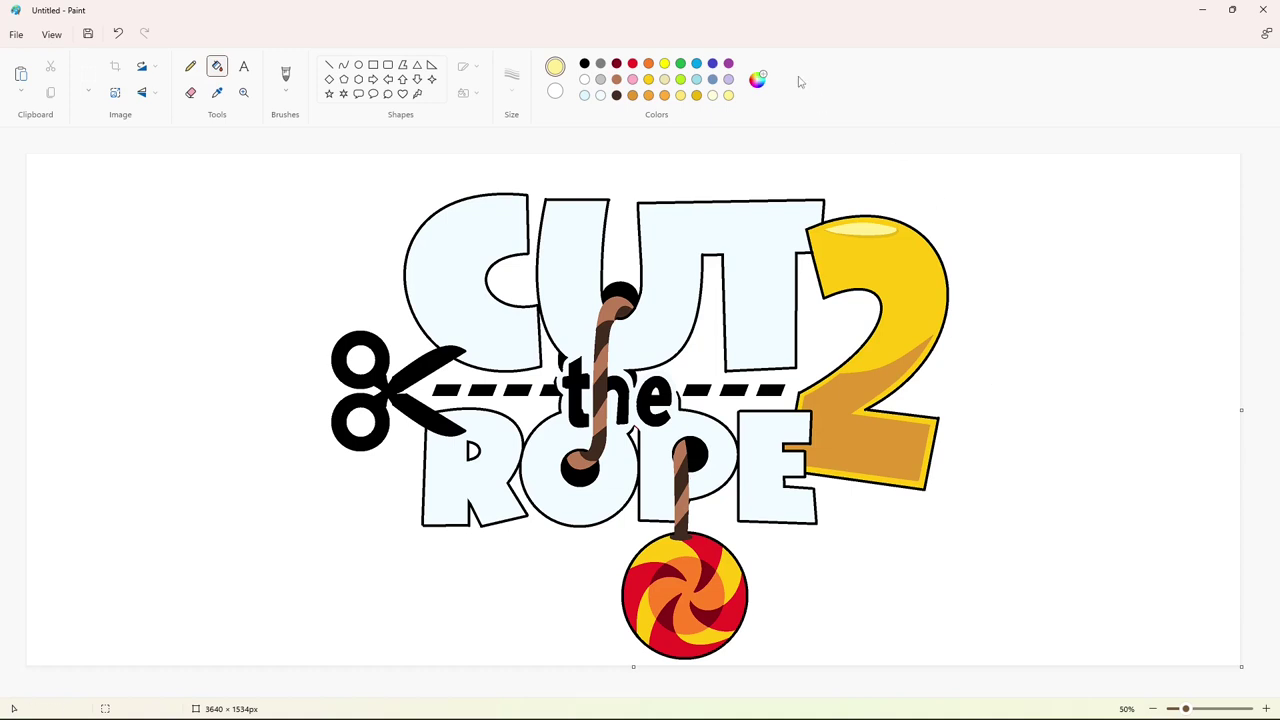
Fill the small opening inside the "e" of "the" with white.
click(585, 80)
click(657, 390)
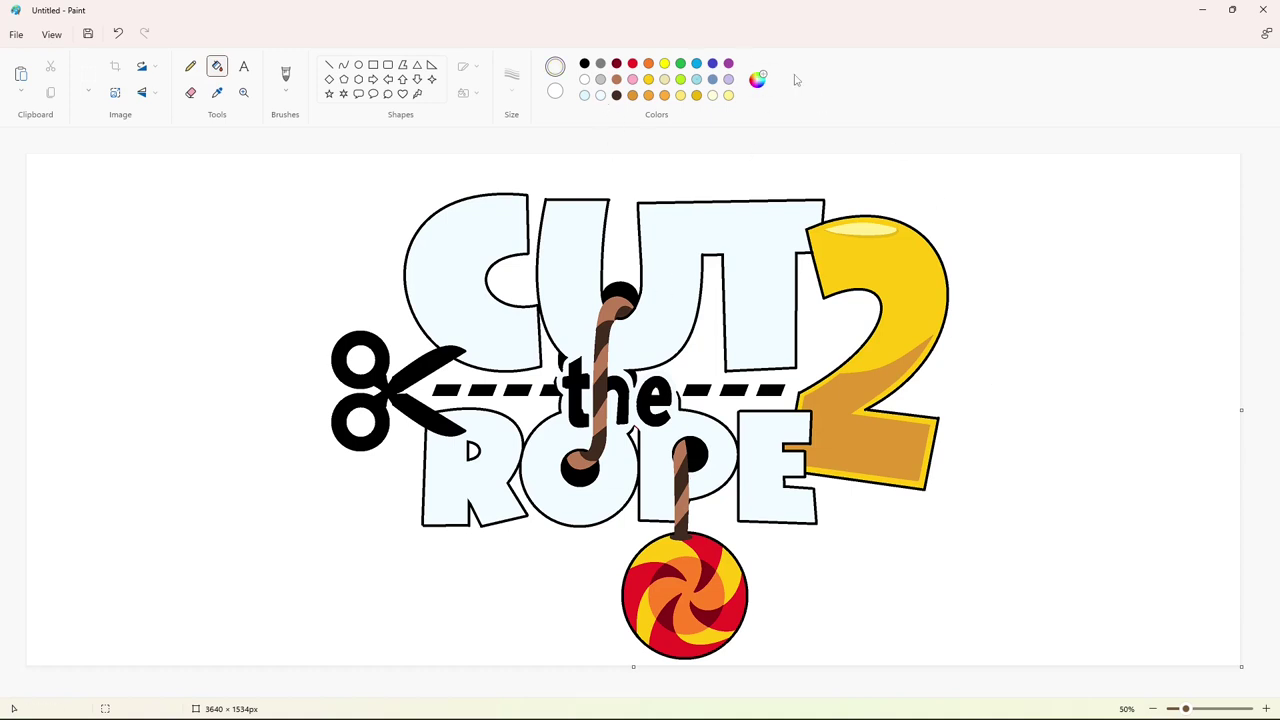